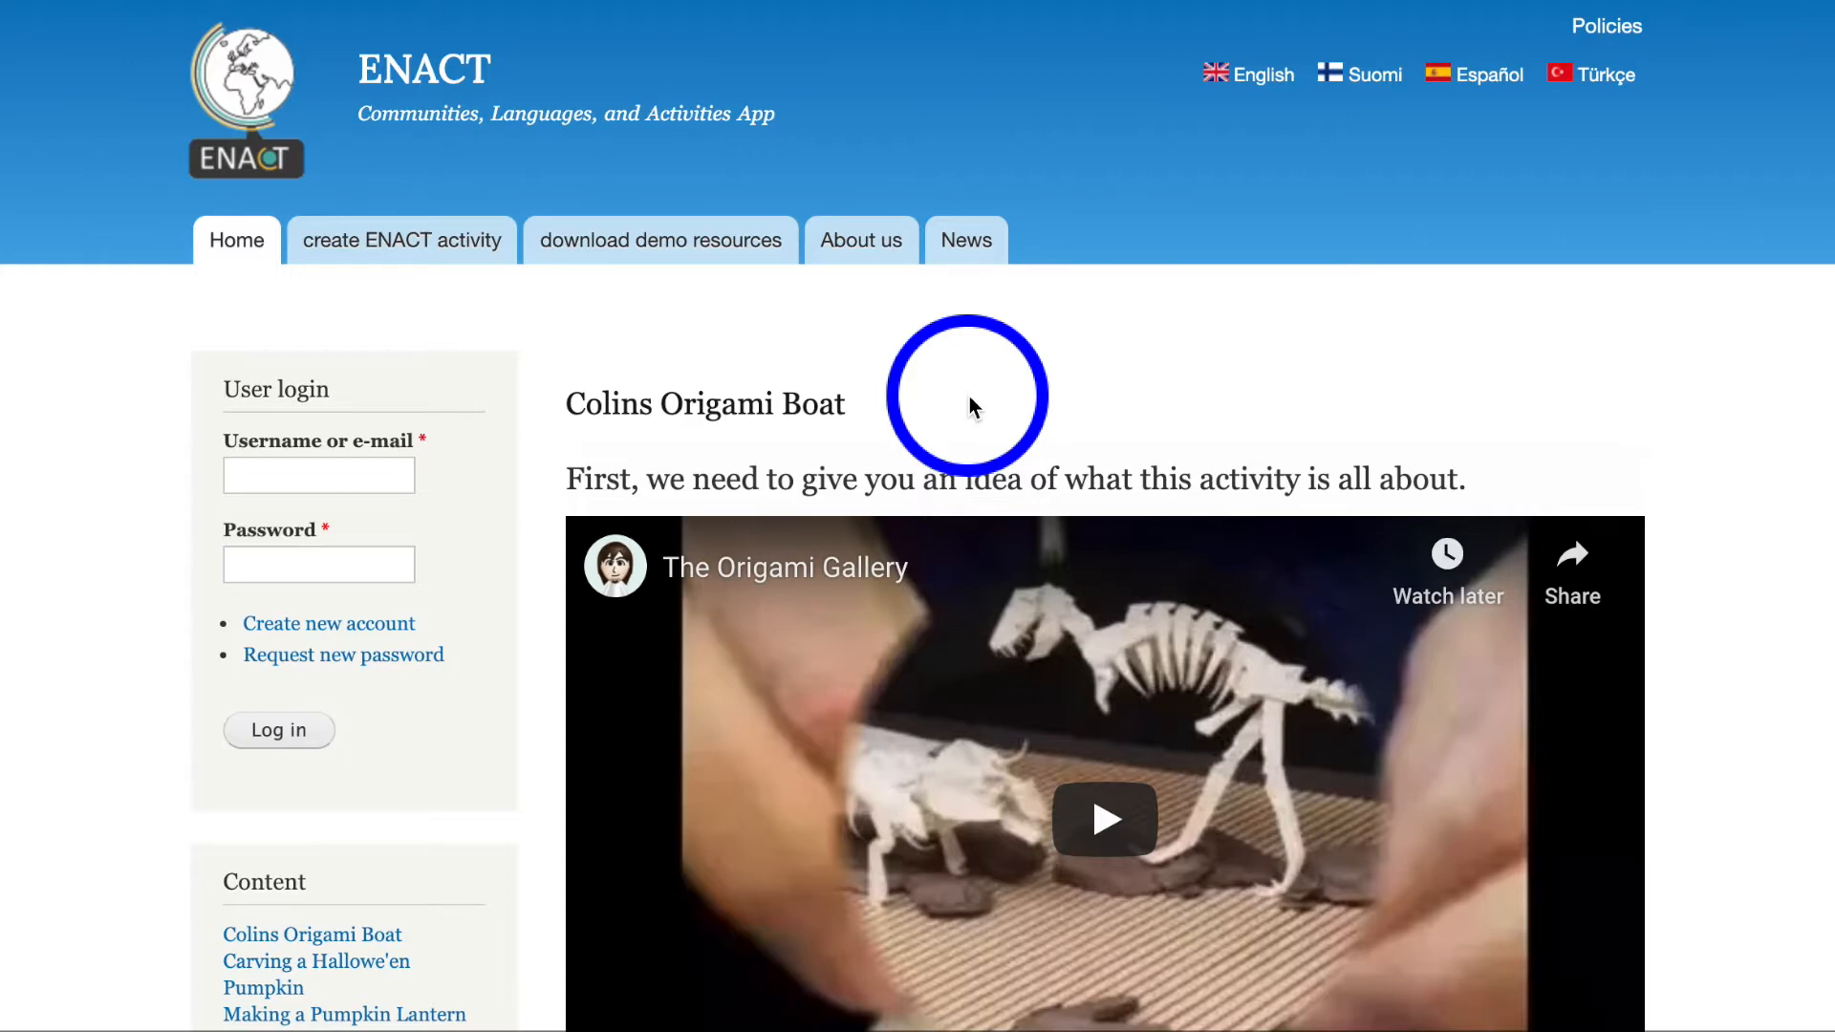
Look over the published activities on the home page and the list of available content.
scroll(970, 395, "down", 3)
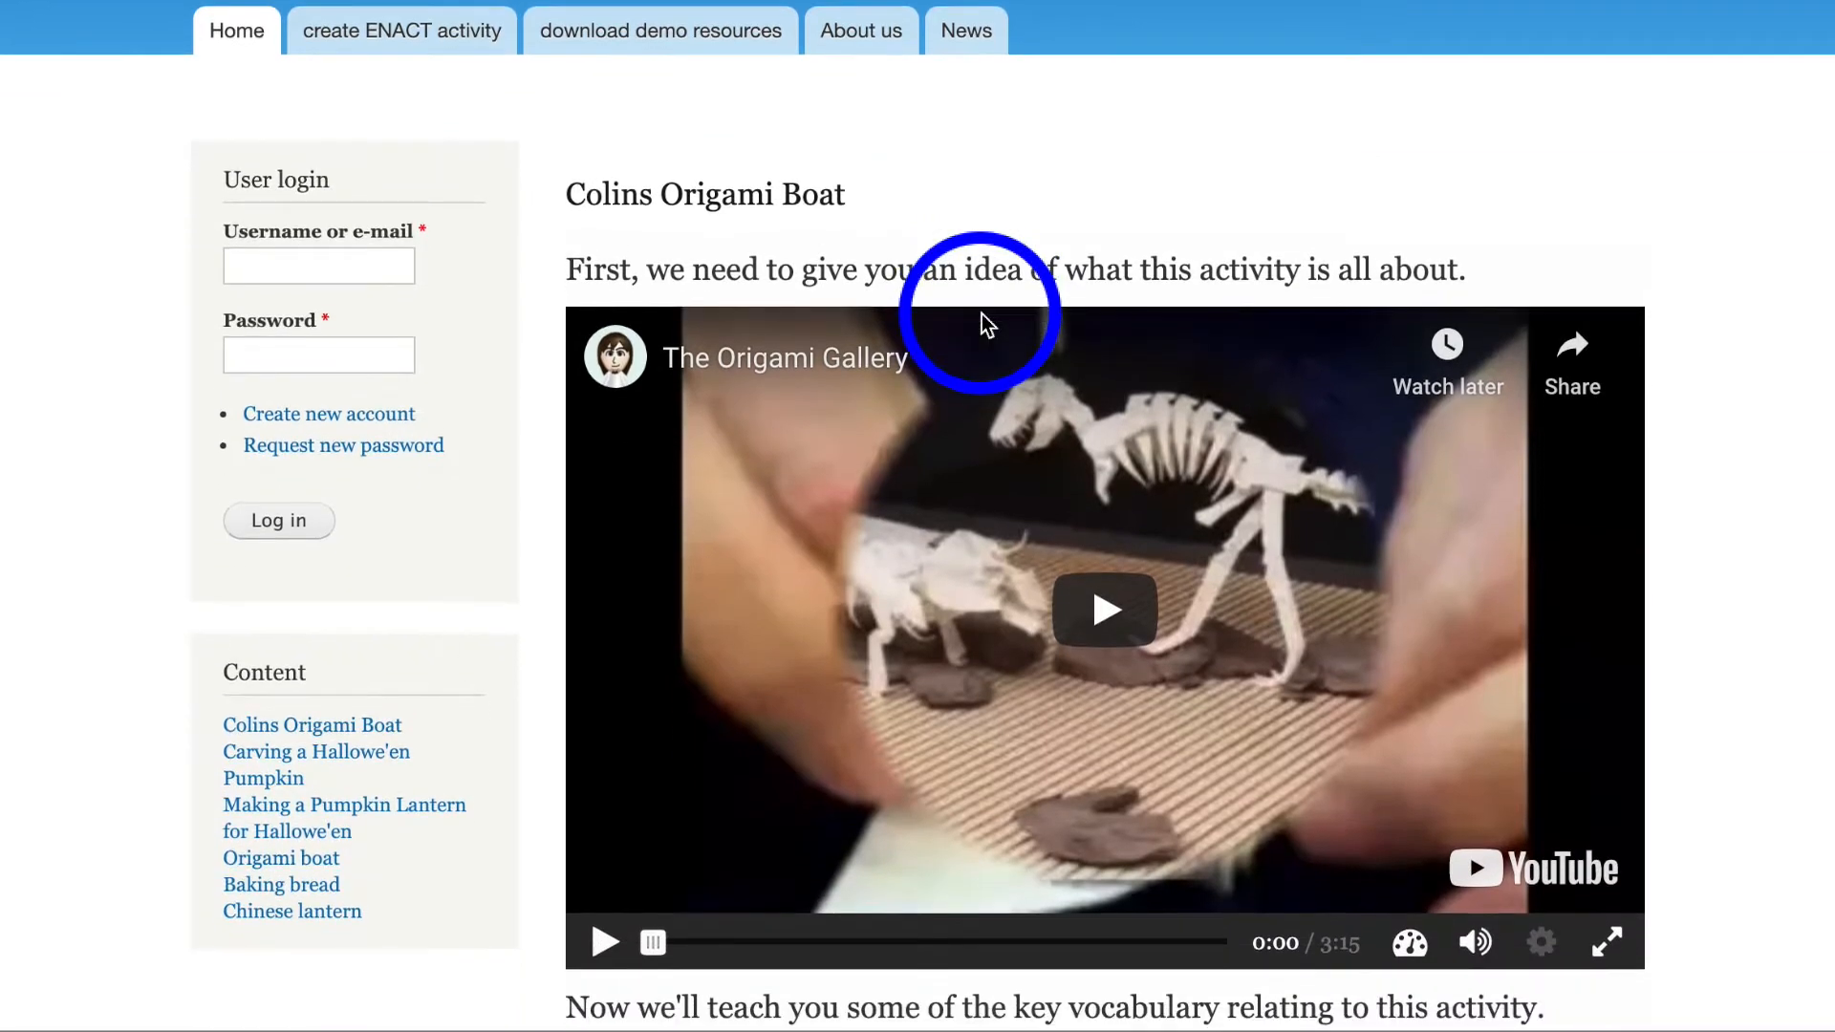
scroll(983, 314, "down", 1)
scroll(982, 313, "up", 1)
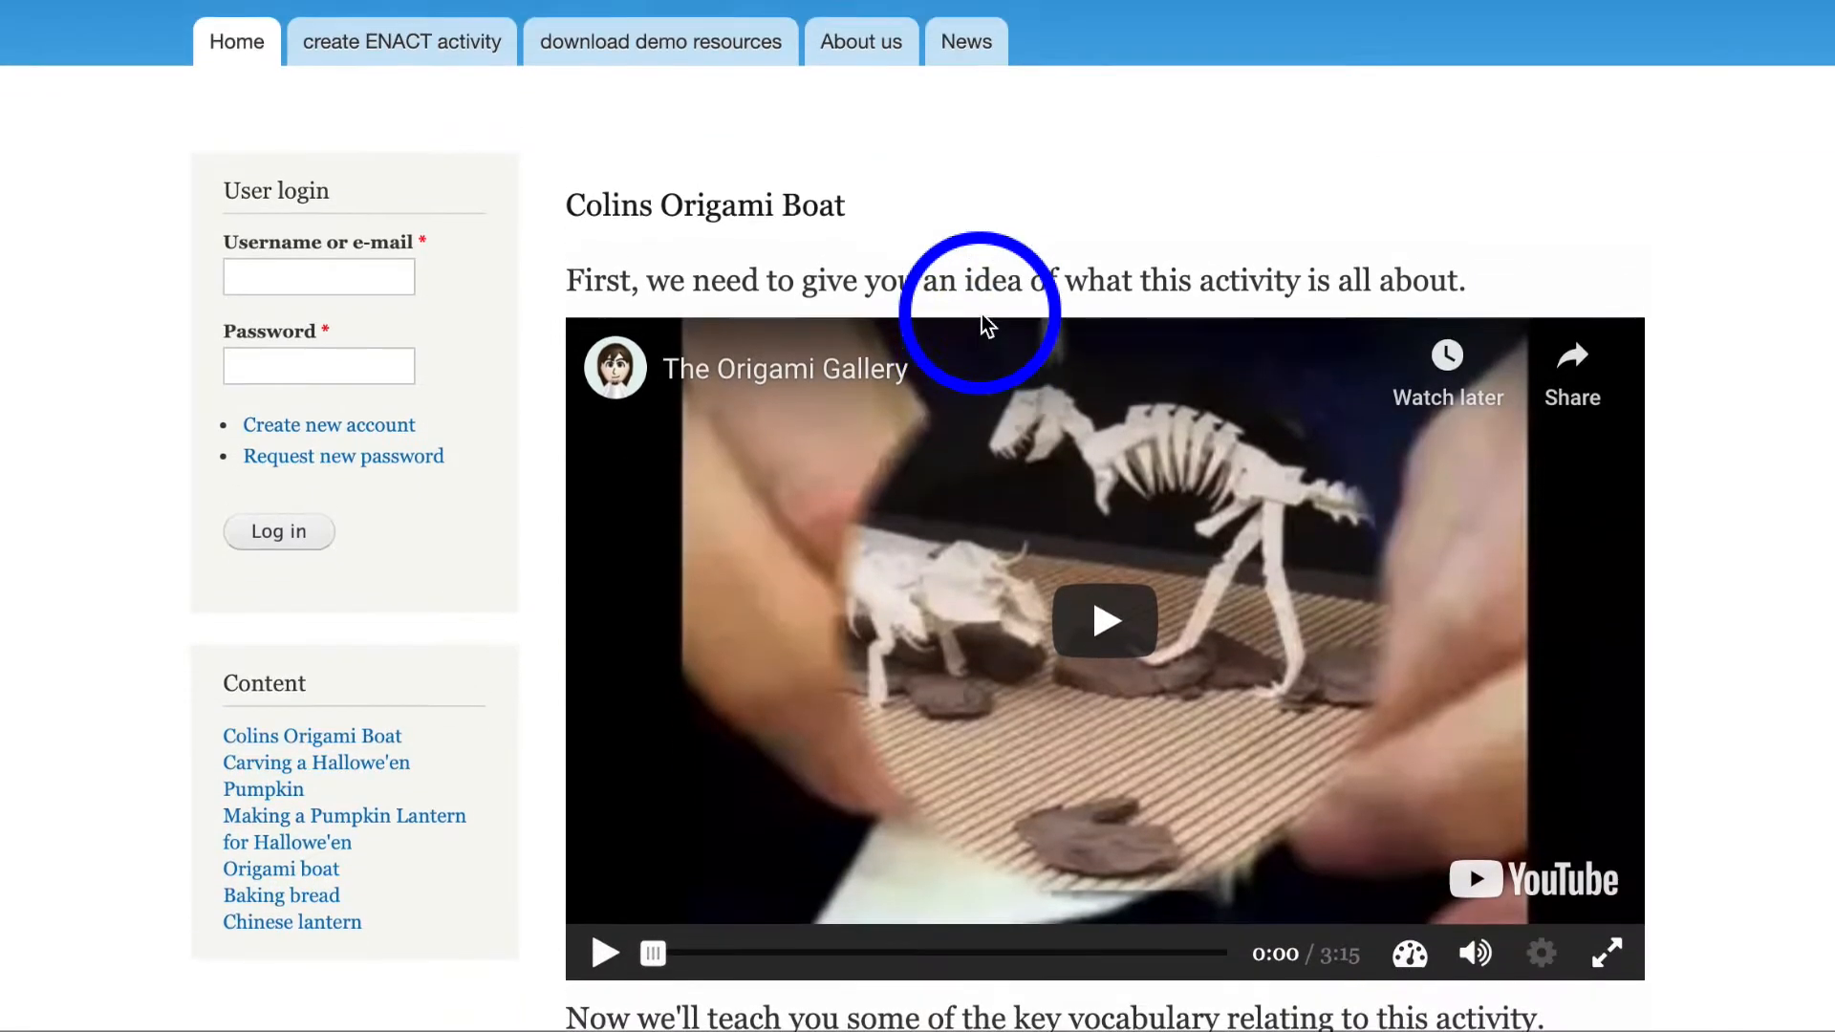
scroll(982, 314, "down", 15)
scroll(985, 323, "down", 12)
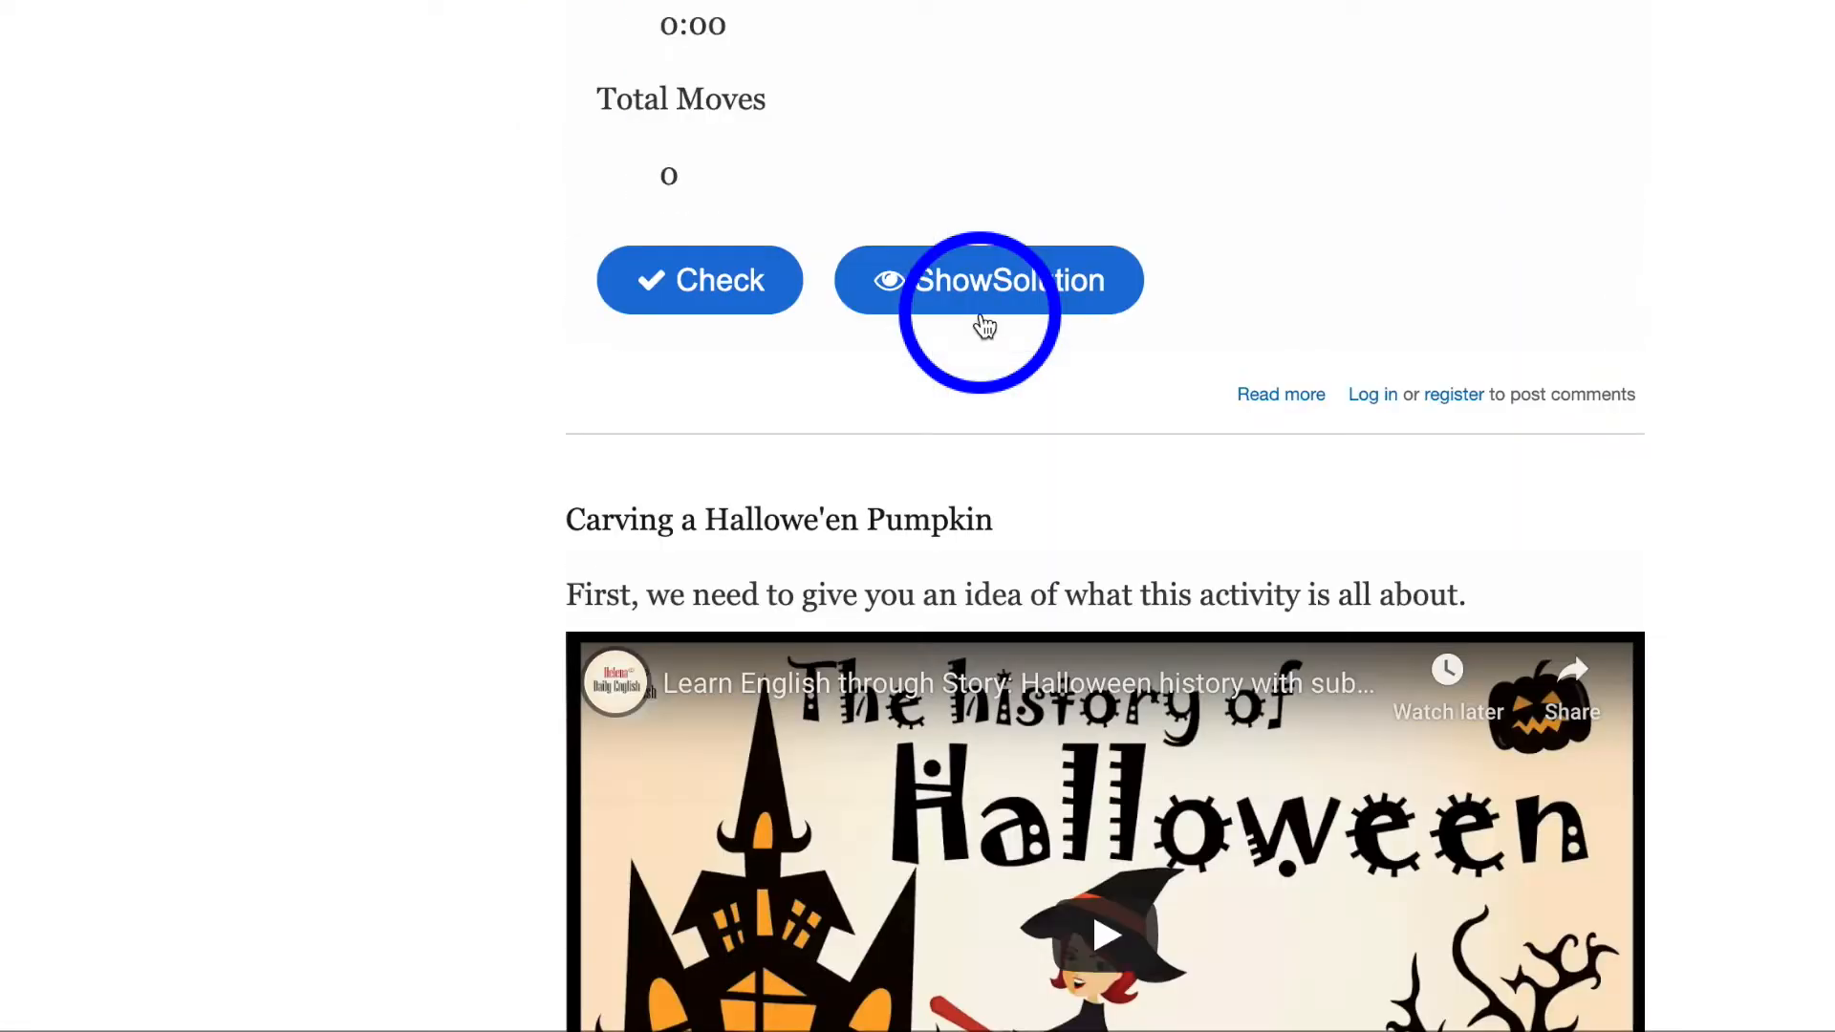
scroll(985, 325, "up", 20)
scroll(643, 592, "down", 4)
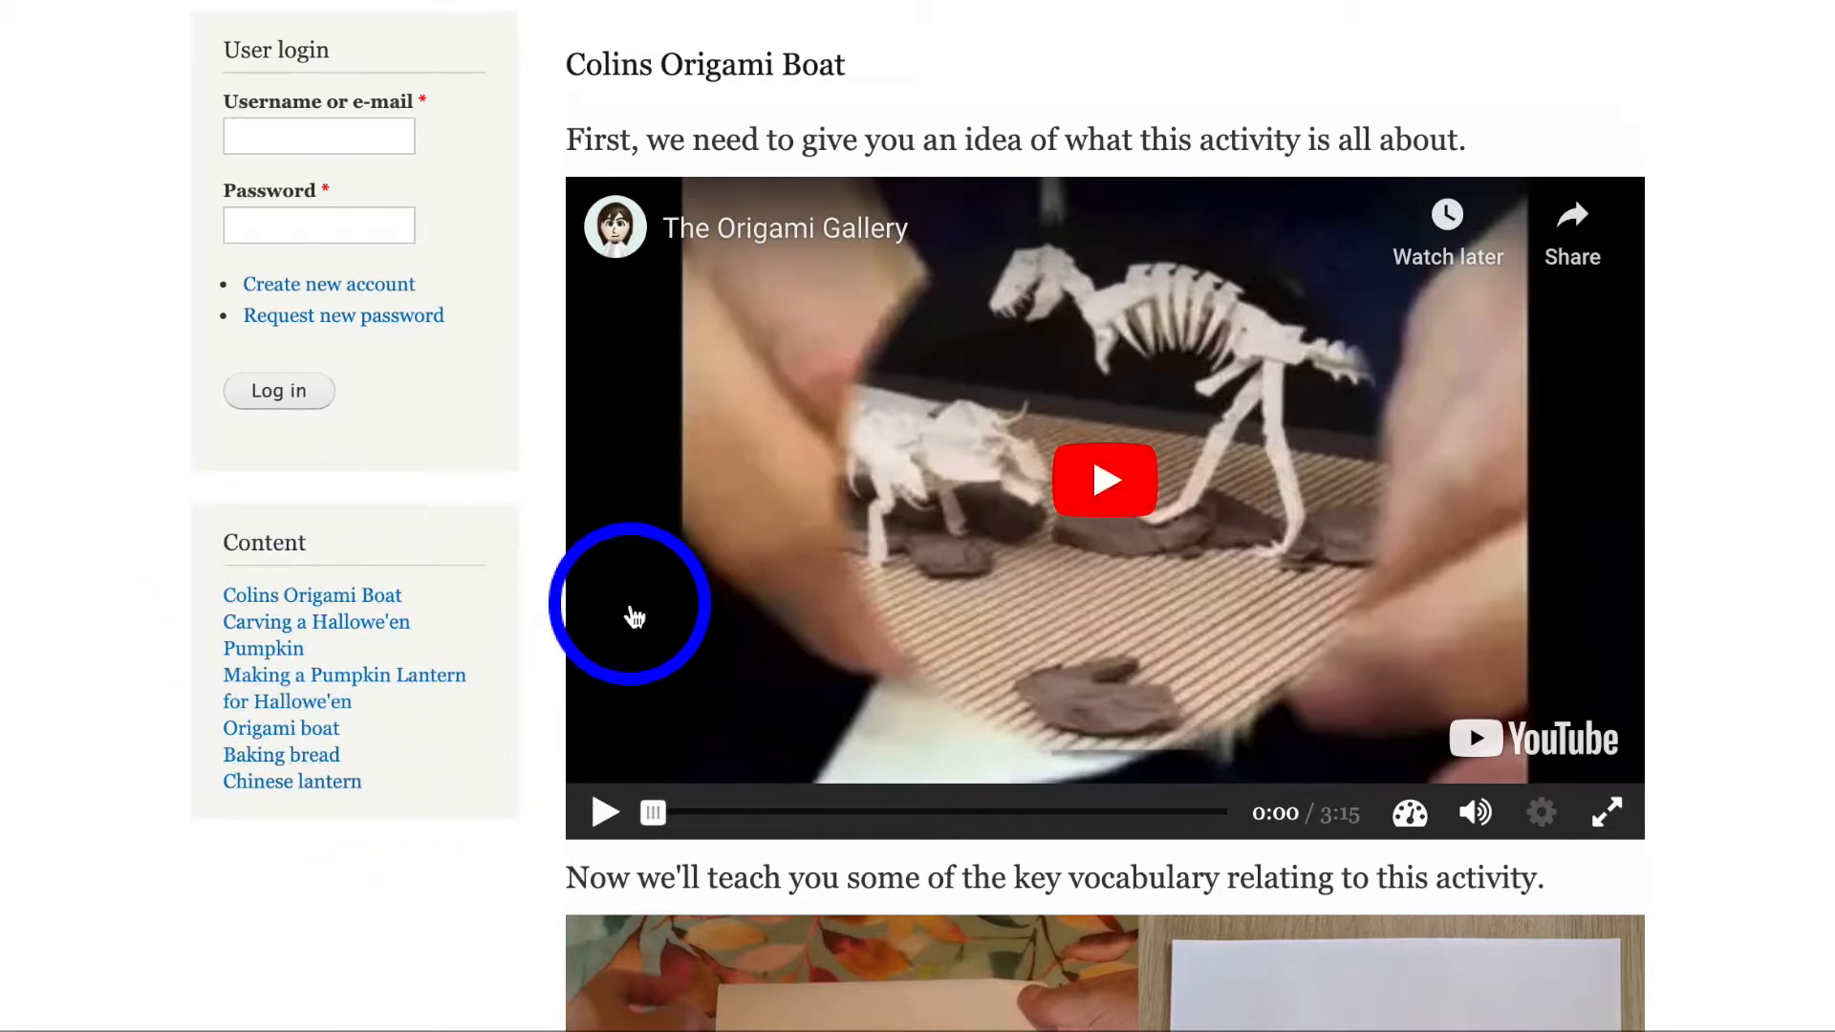
scroll(634, 617, "down", 1)
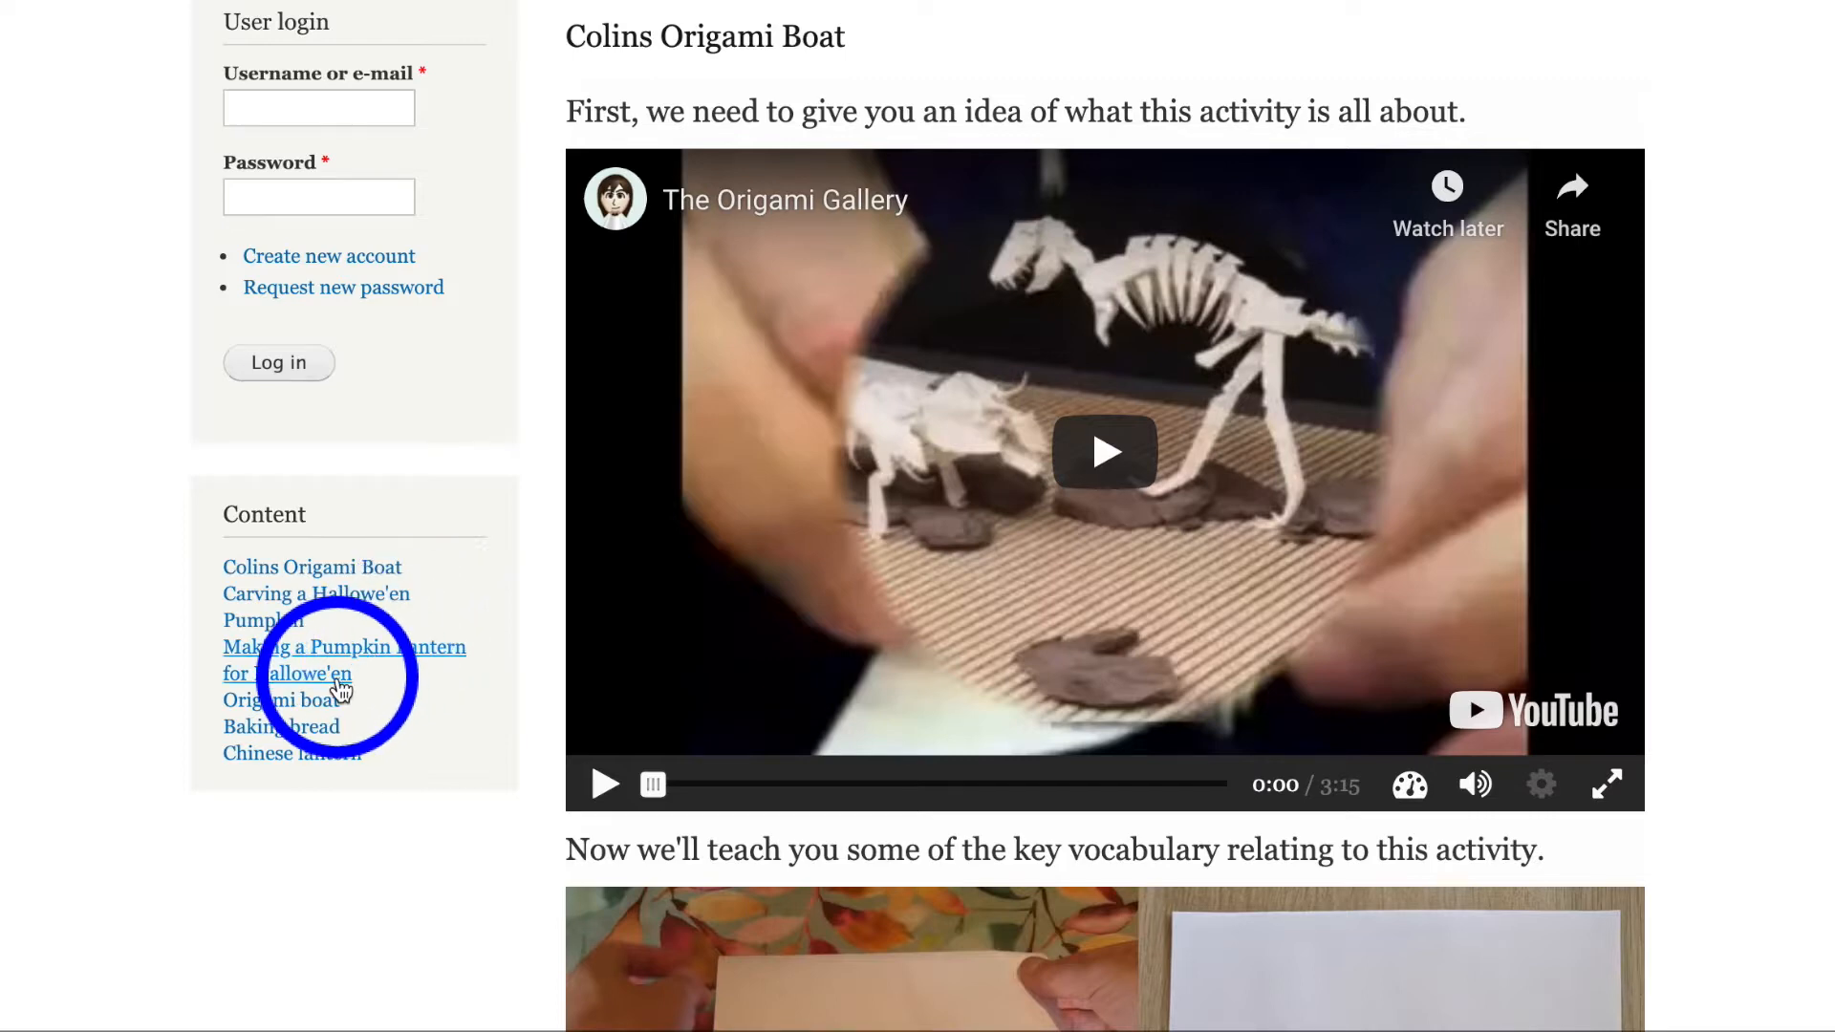
Open the Baking bread activity and view its introductory video and key vocabulary image.
left_click(302, 730)
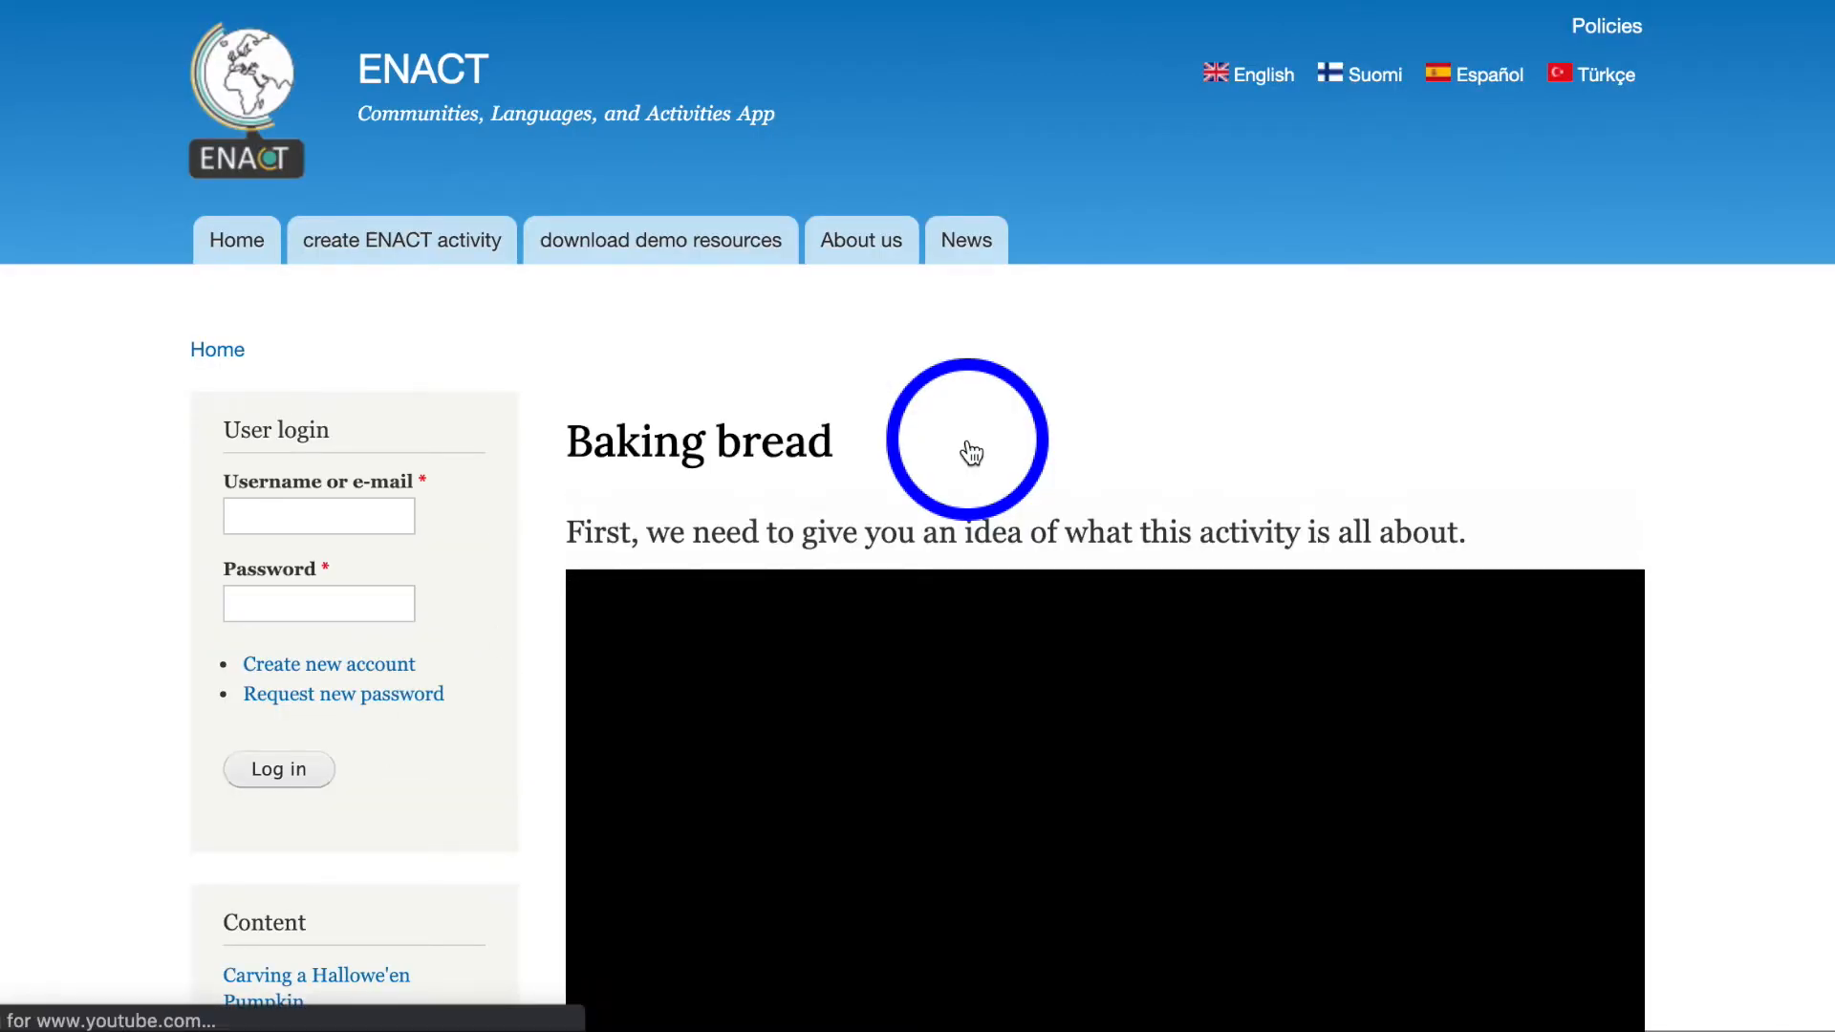
scroll(971, 452, "down", 4)
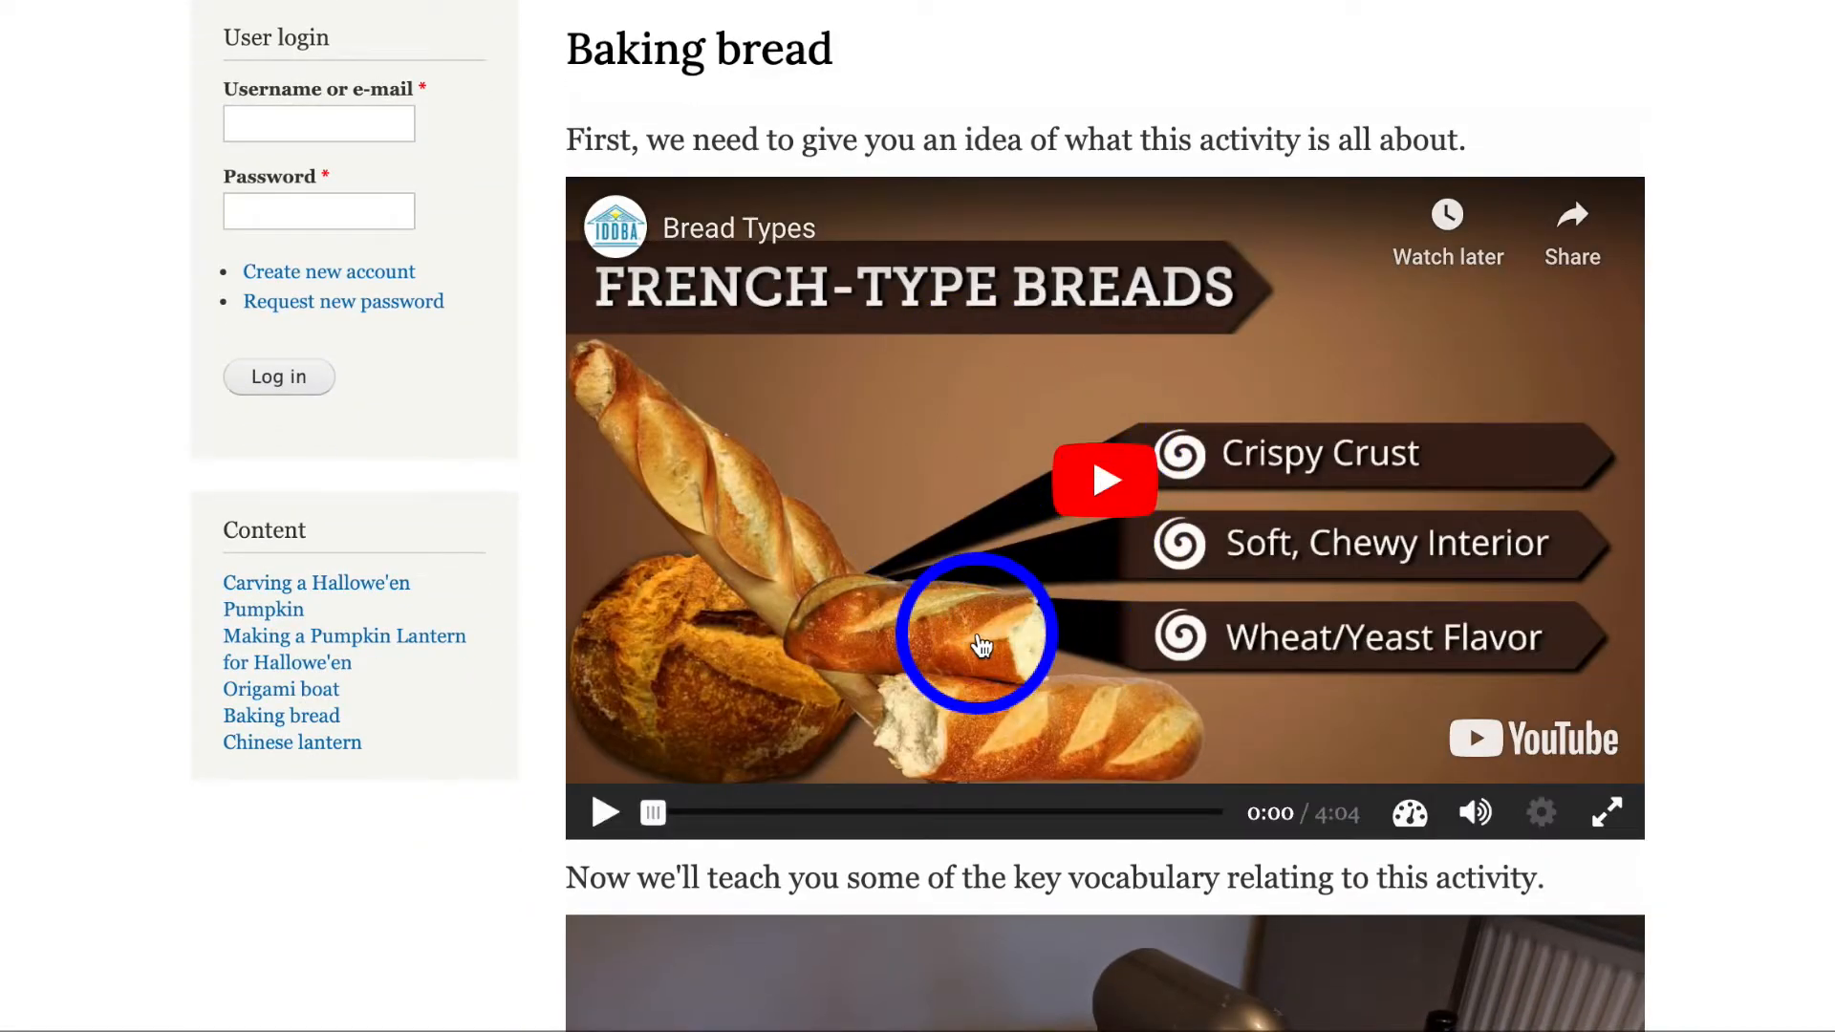
scroll(984, 640, "down", 5)
scroll(981, 648, "down", 3)
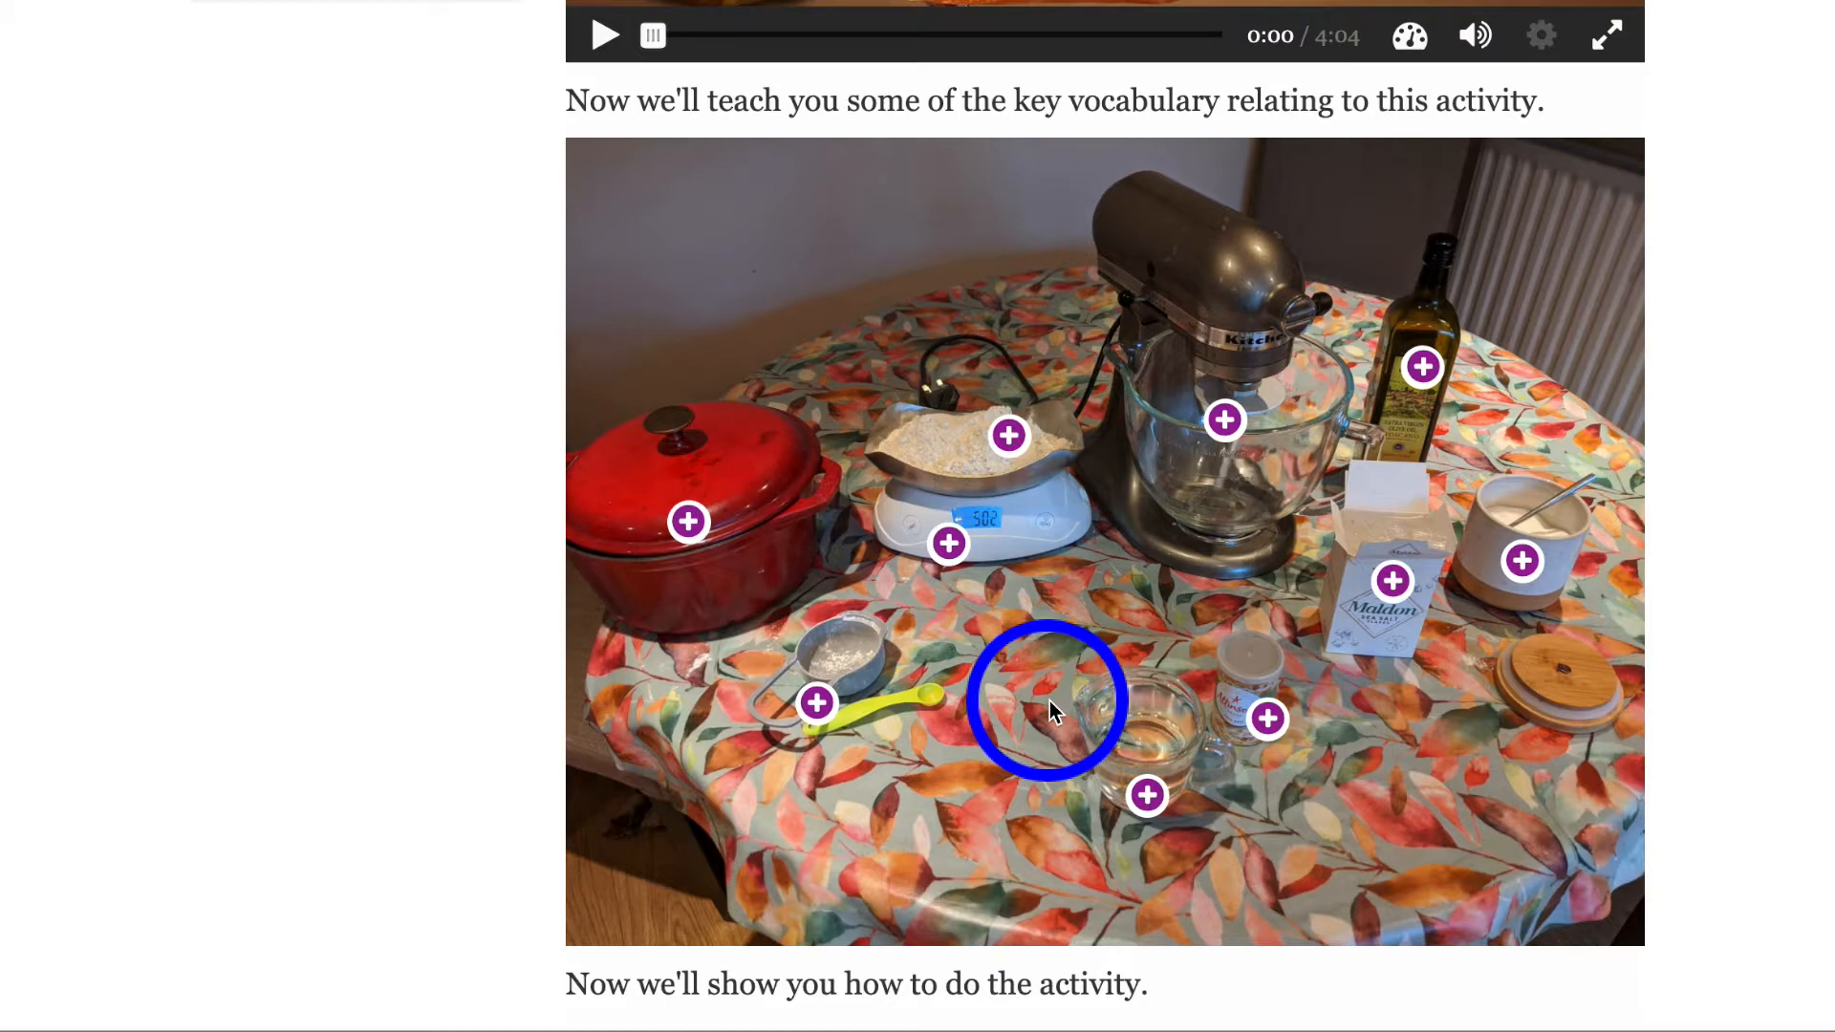
Open the weighing scales hotspot in the vocabulary image and play its audio pronunciation.
left_click(951, 547)
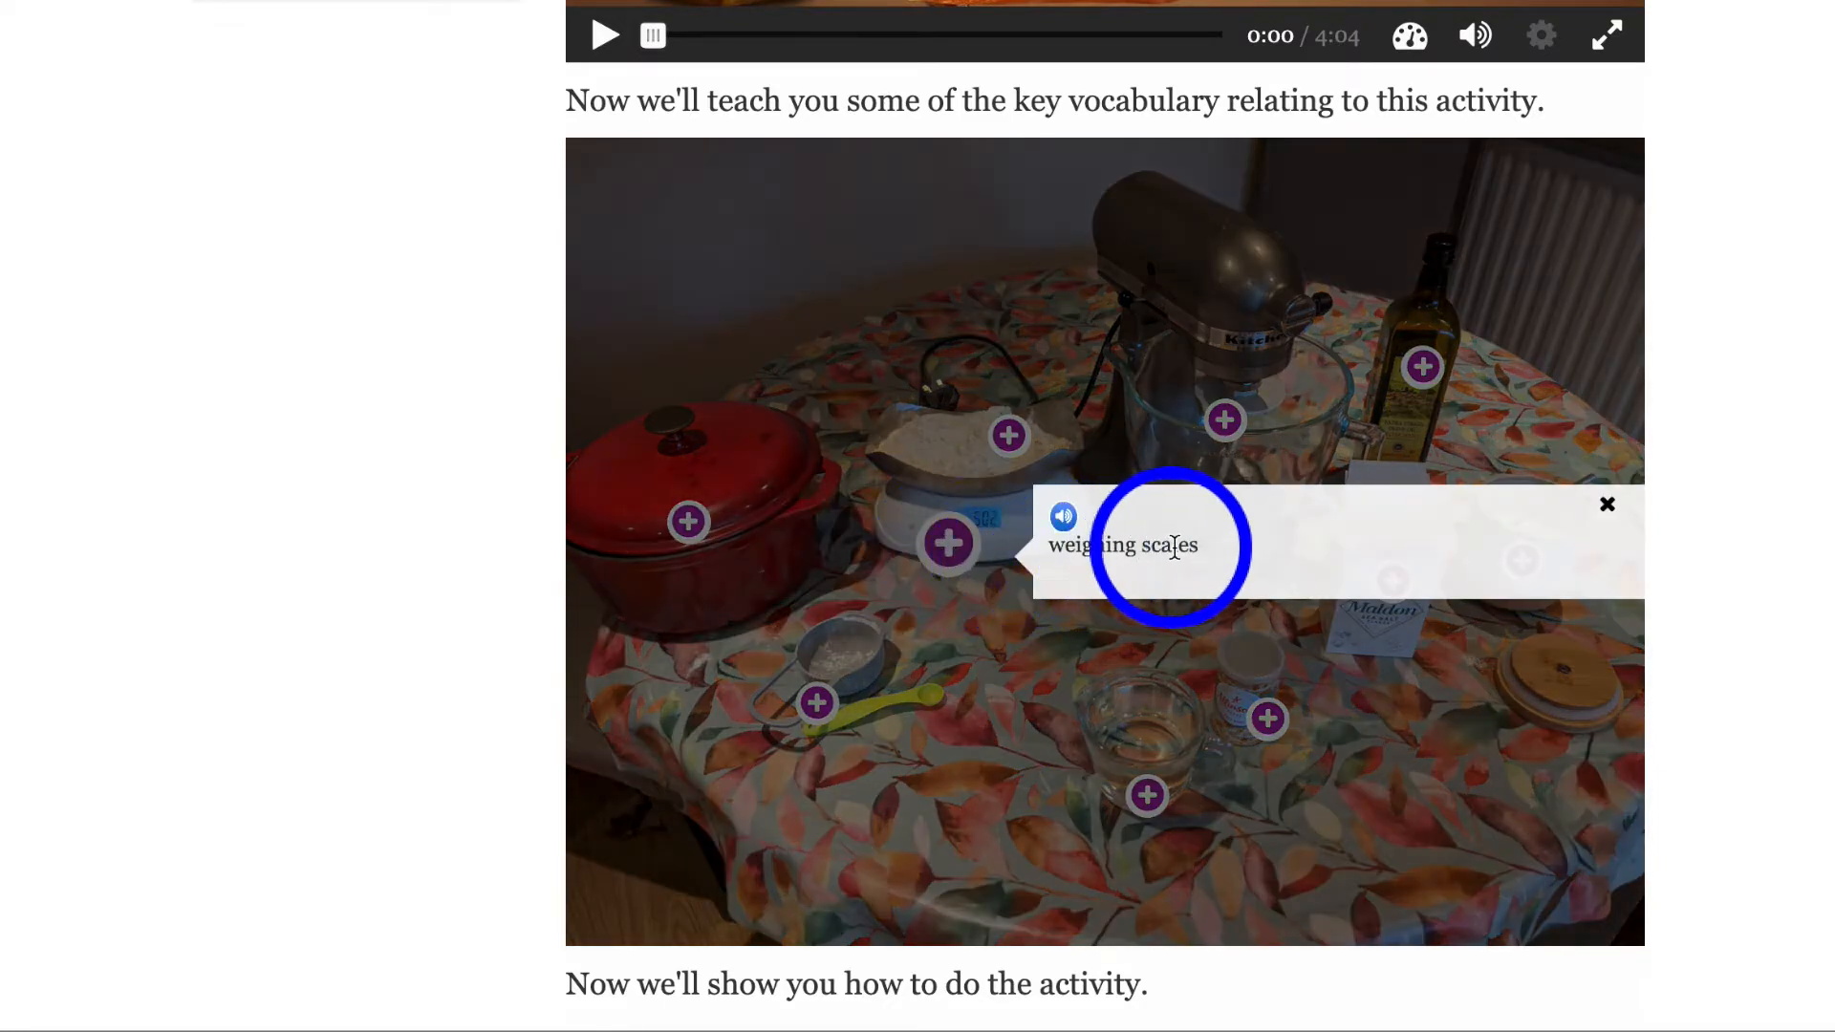
left_click(1063, 518)
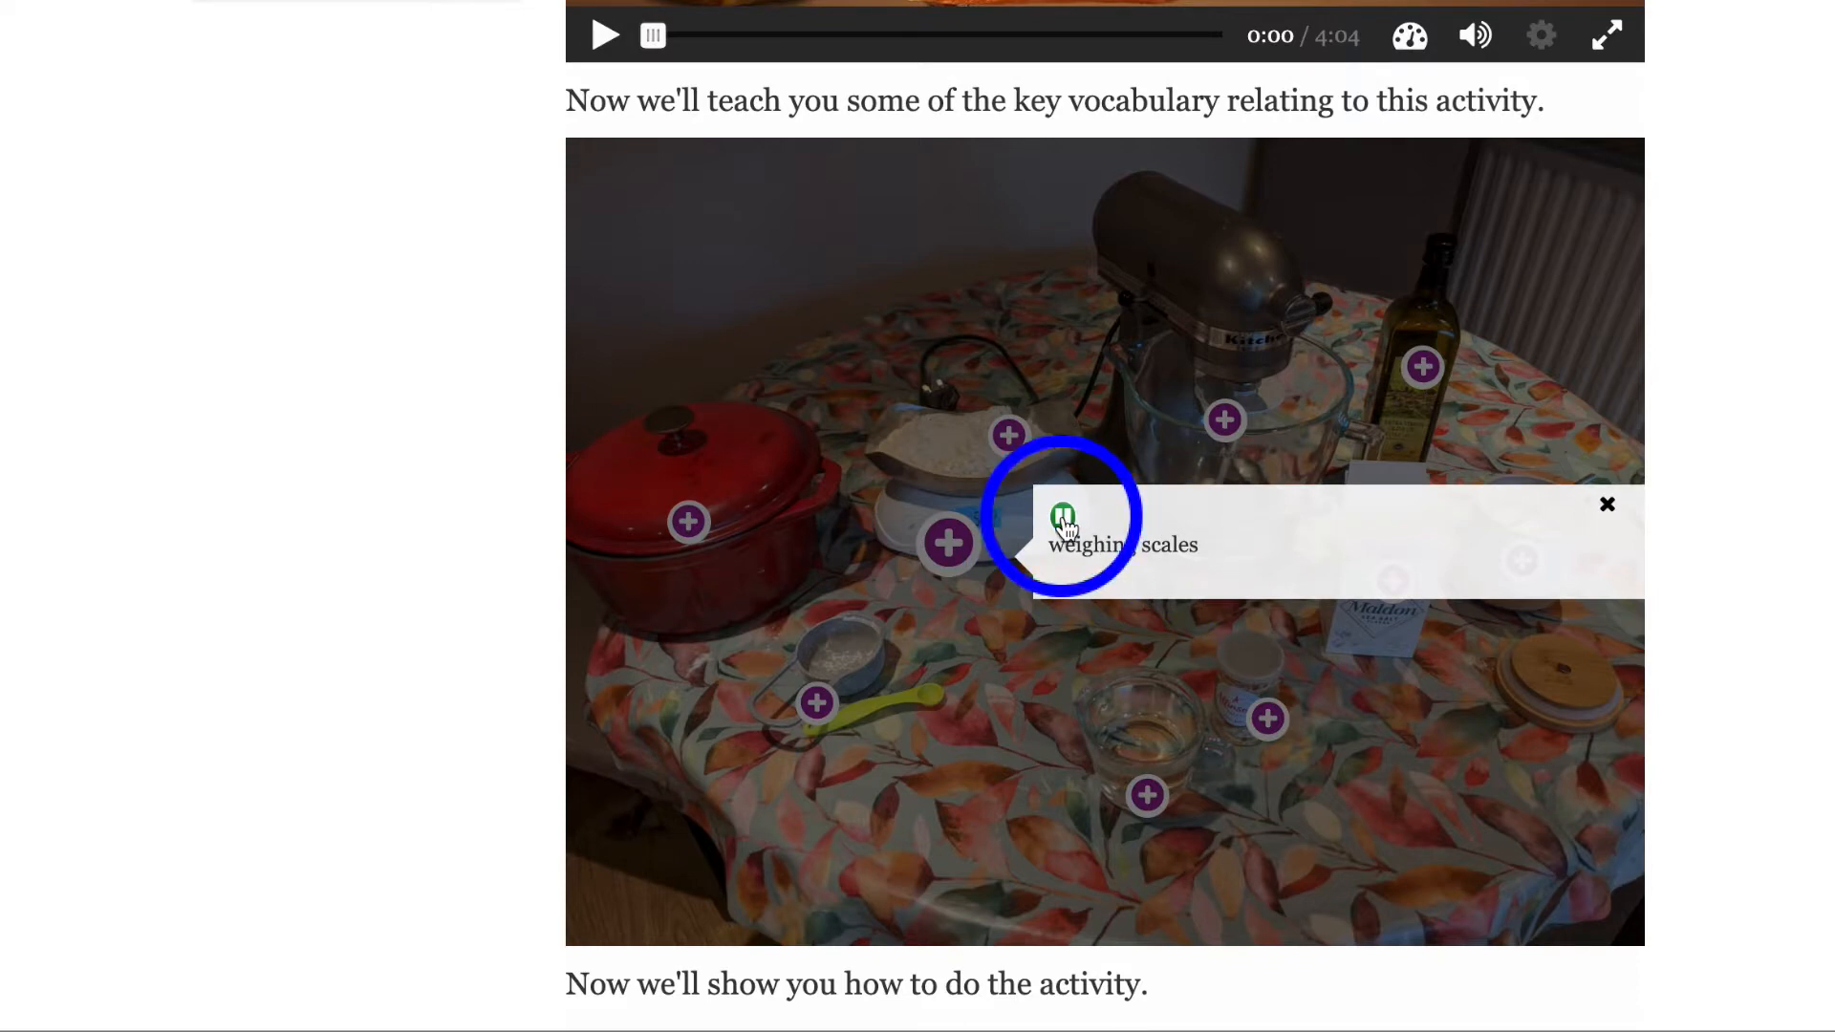
left_click(1064, 518)
left_click(1063, 518)
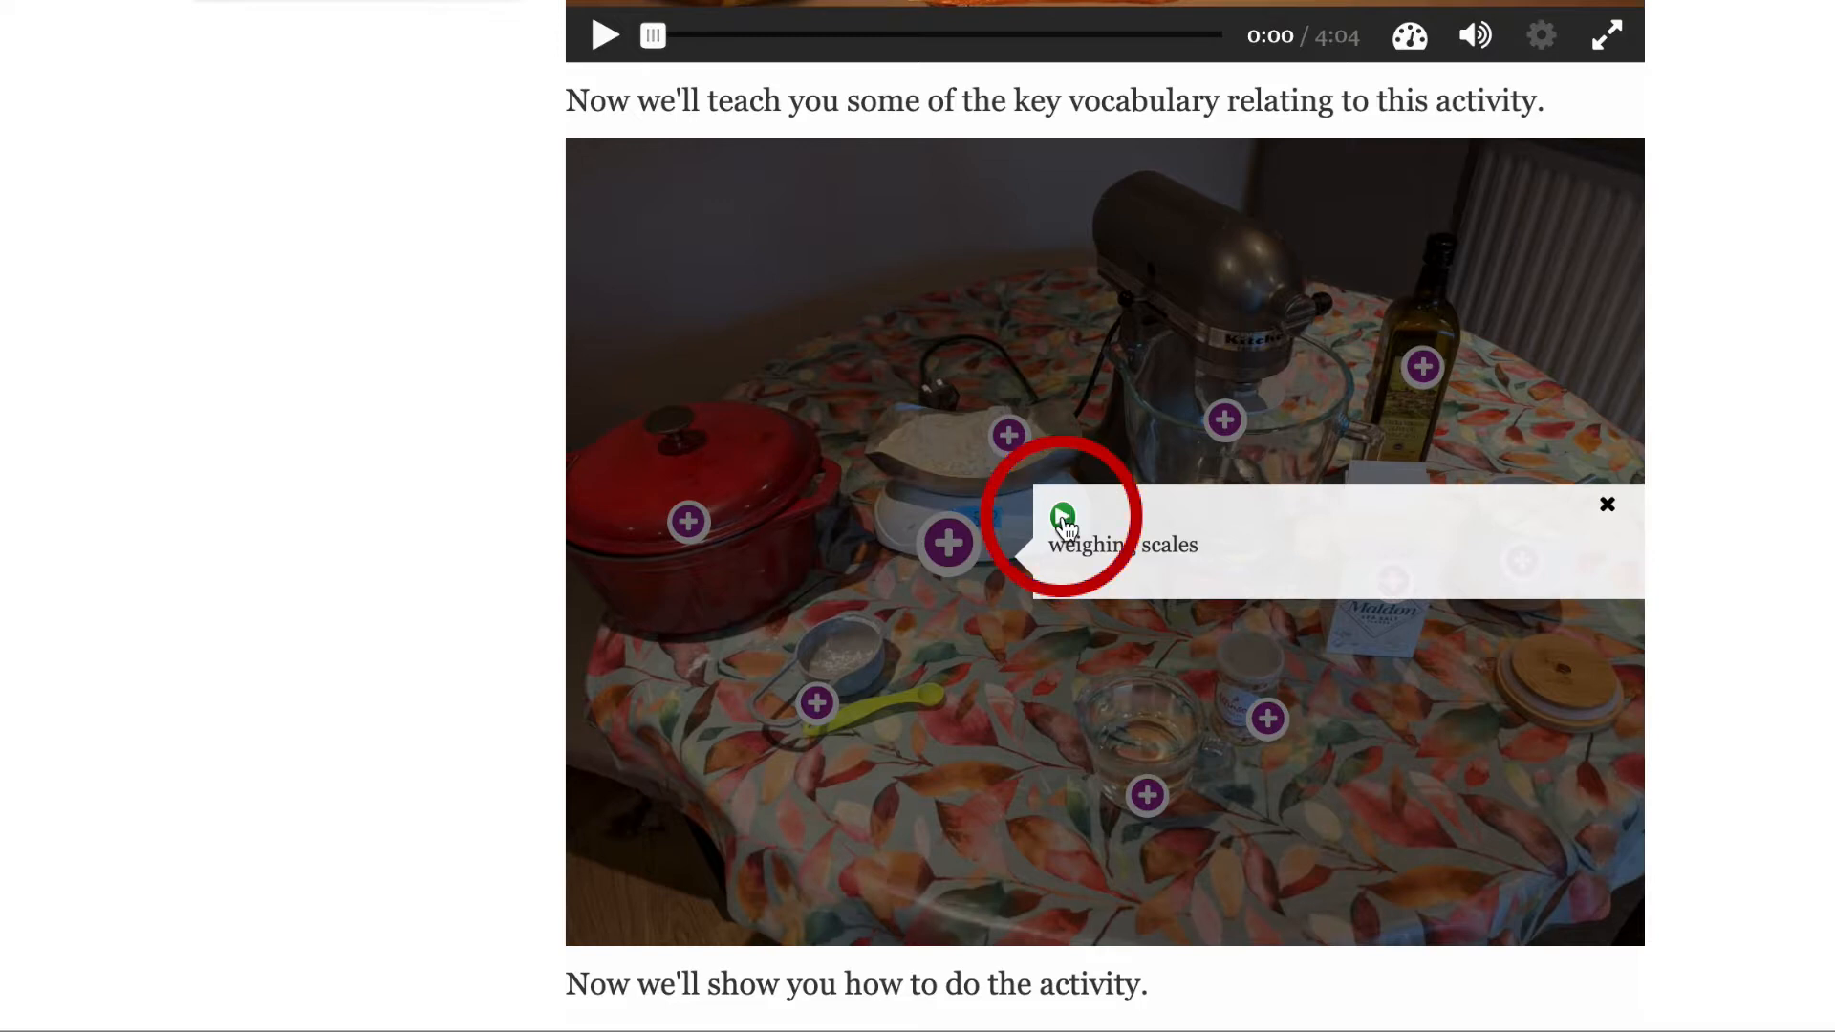
Advance the baking bread presentation to slide 3, and answer the quiz question about the weight of flour with 450g.
scroll(958, 730, "down", 10)
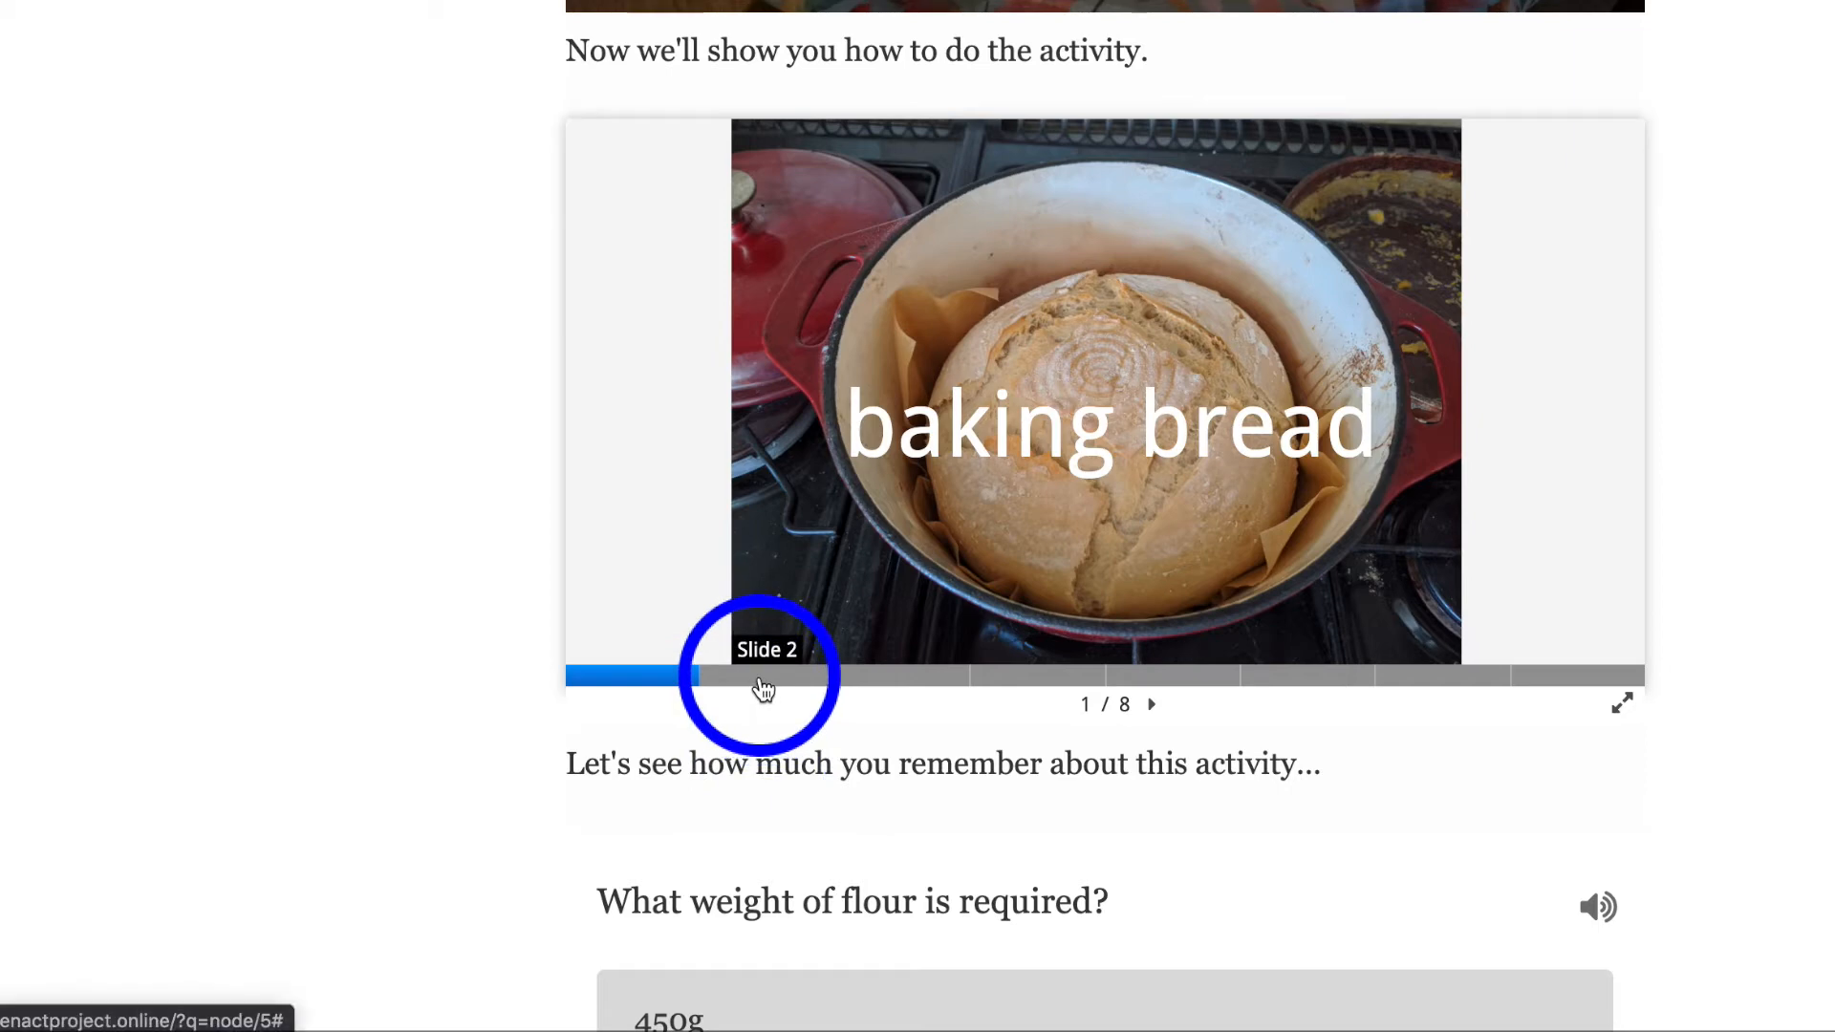
left_click(763, 689)
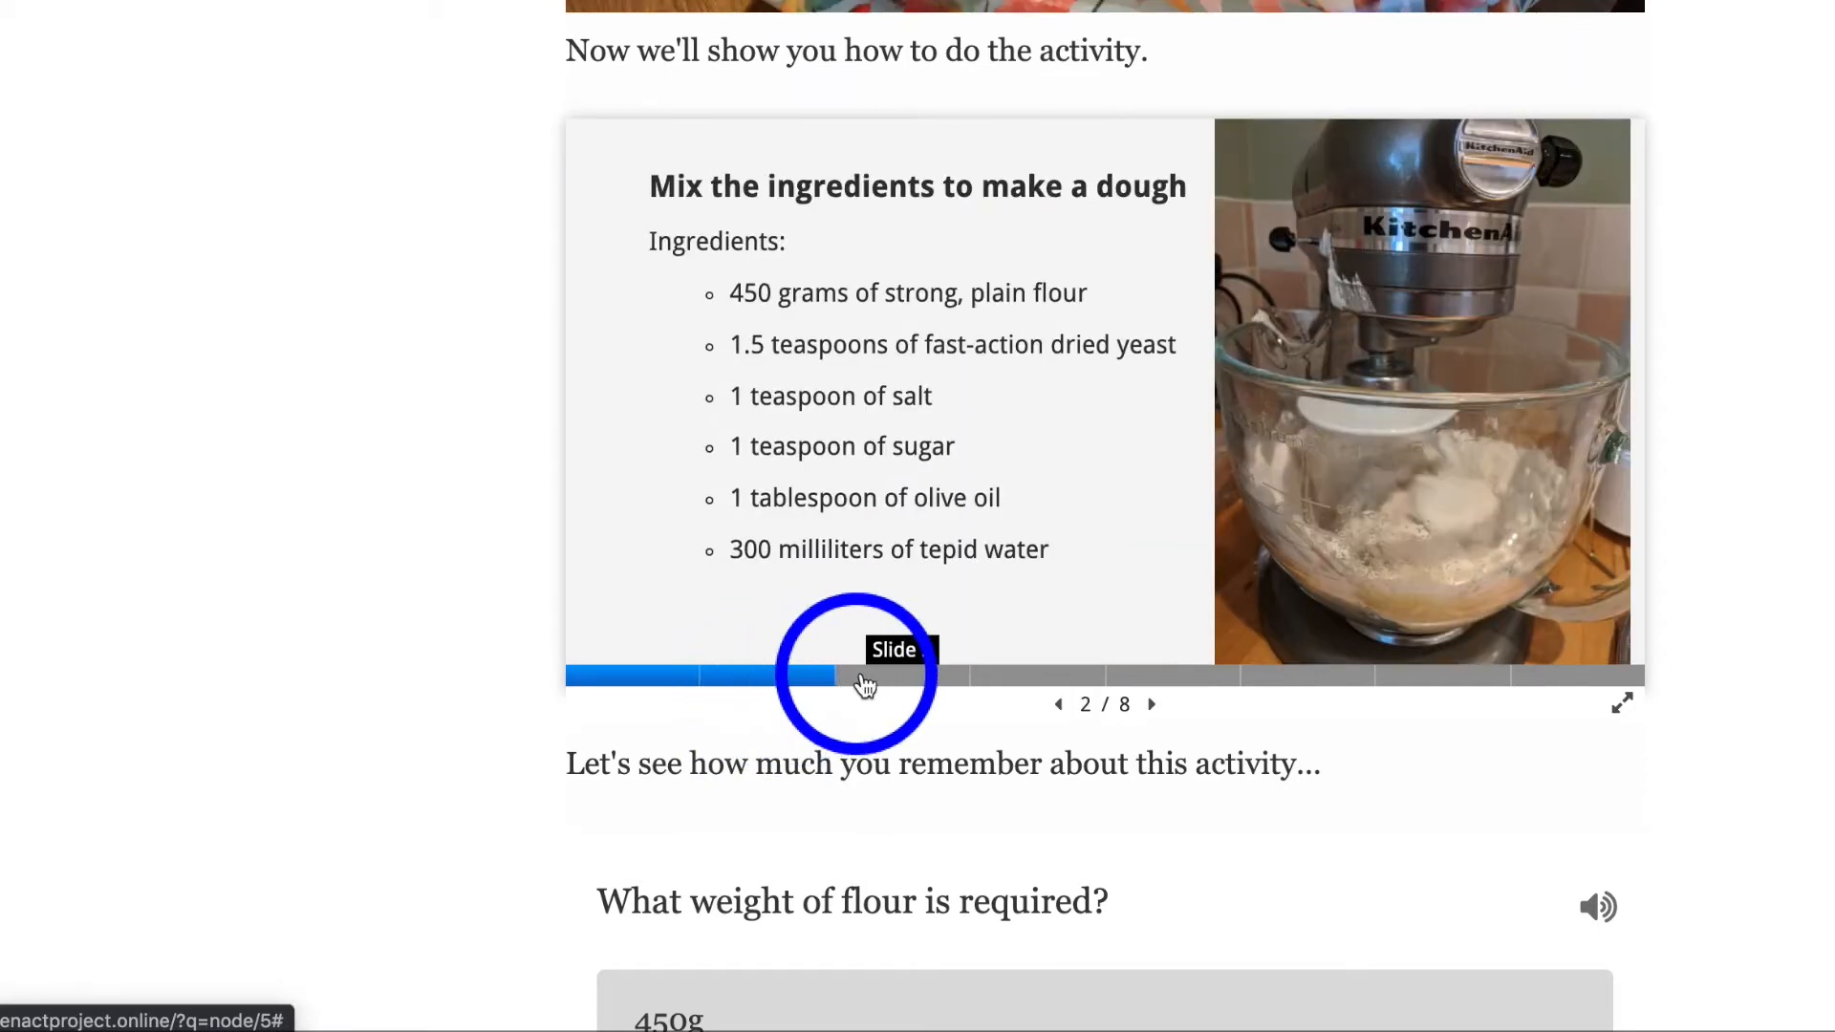
left_click(893, 676)
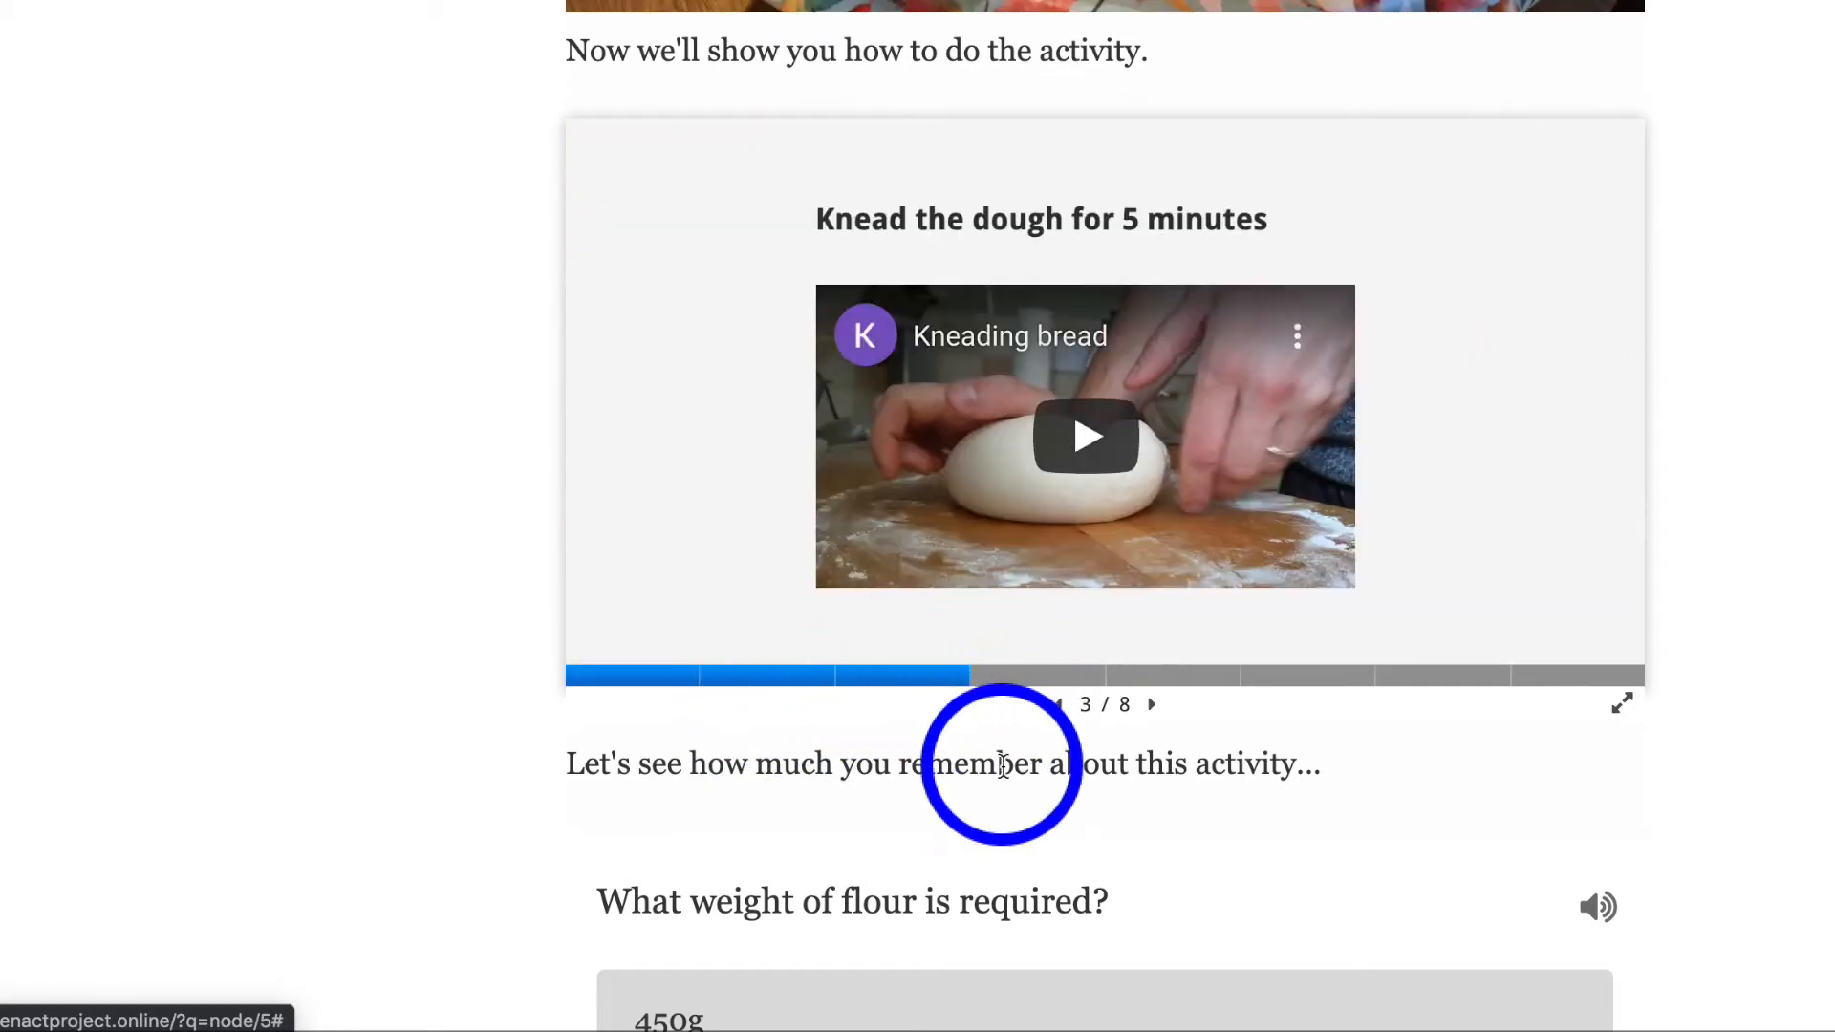
scroll(1001, 765, "down", 7)
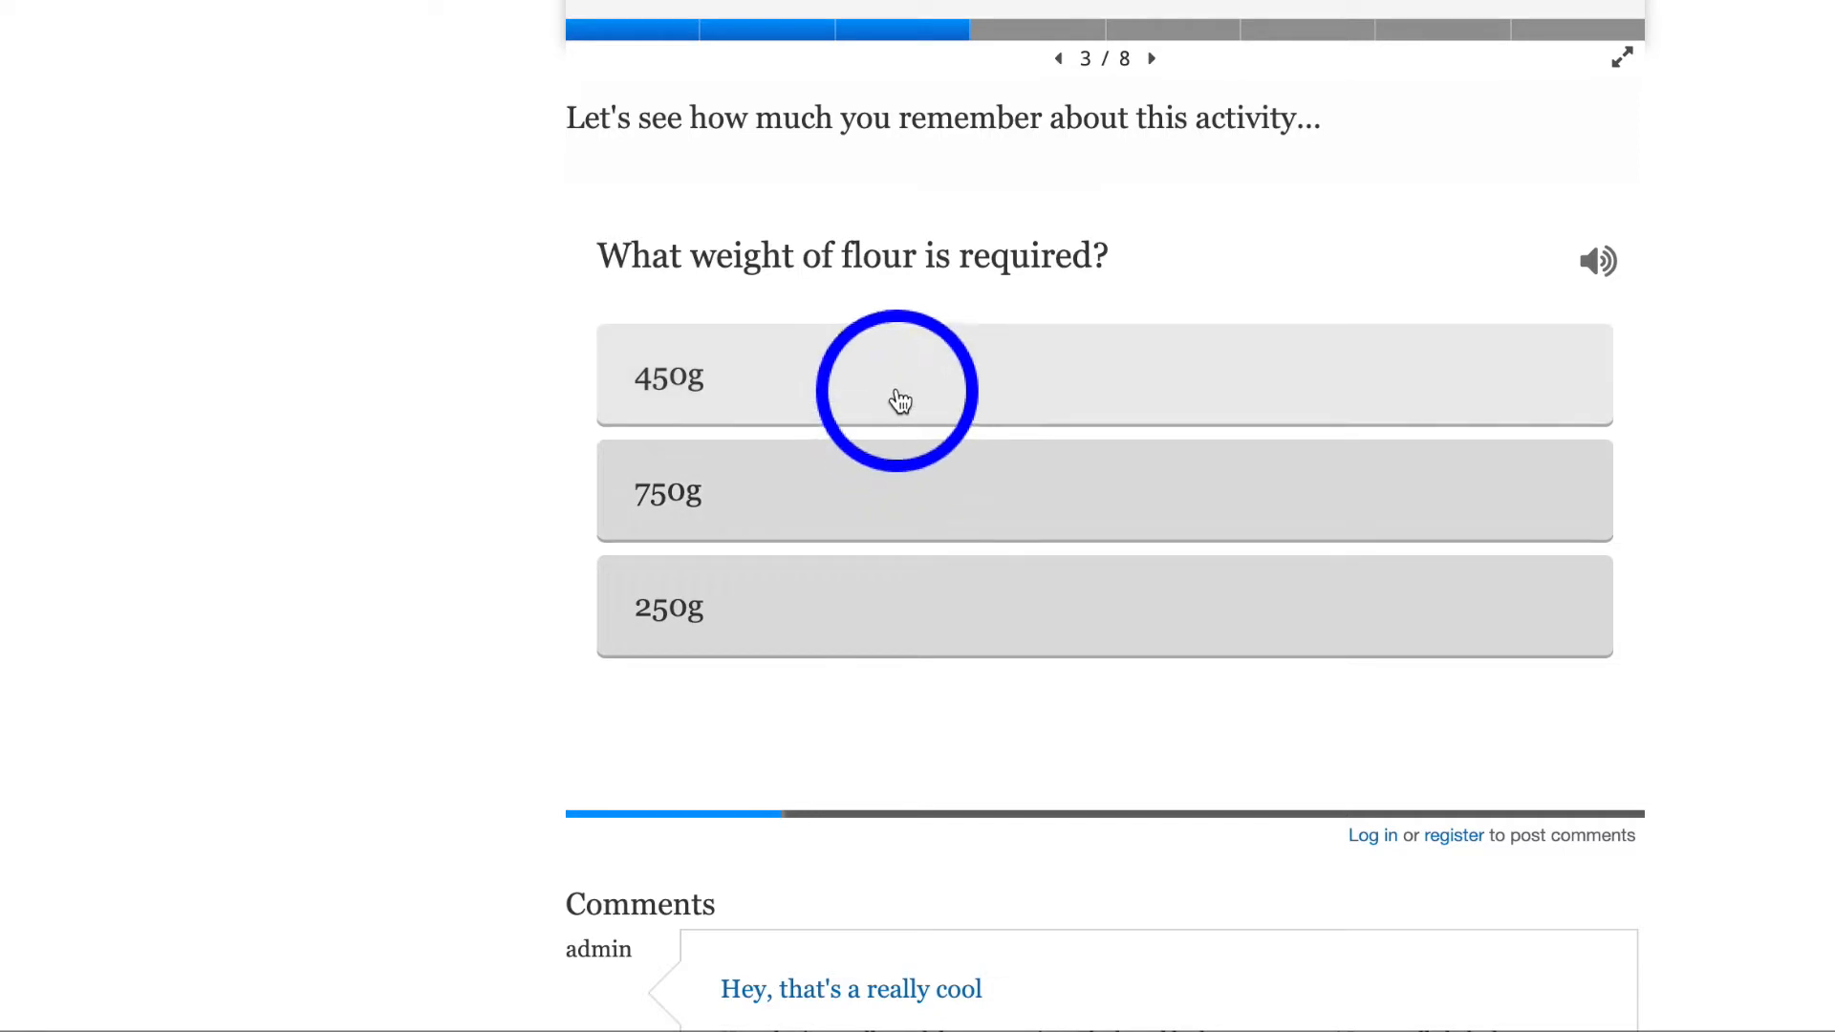
left_click(900, 399)
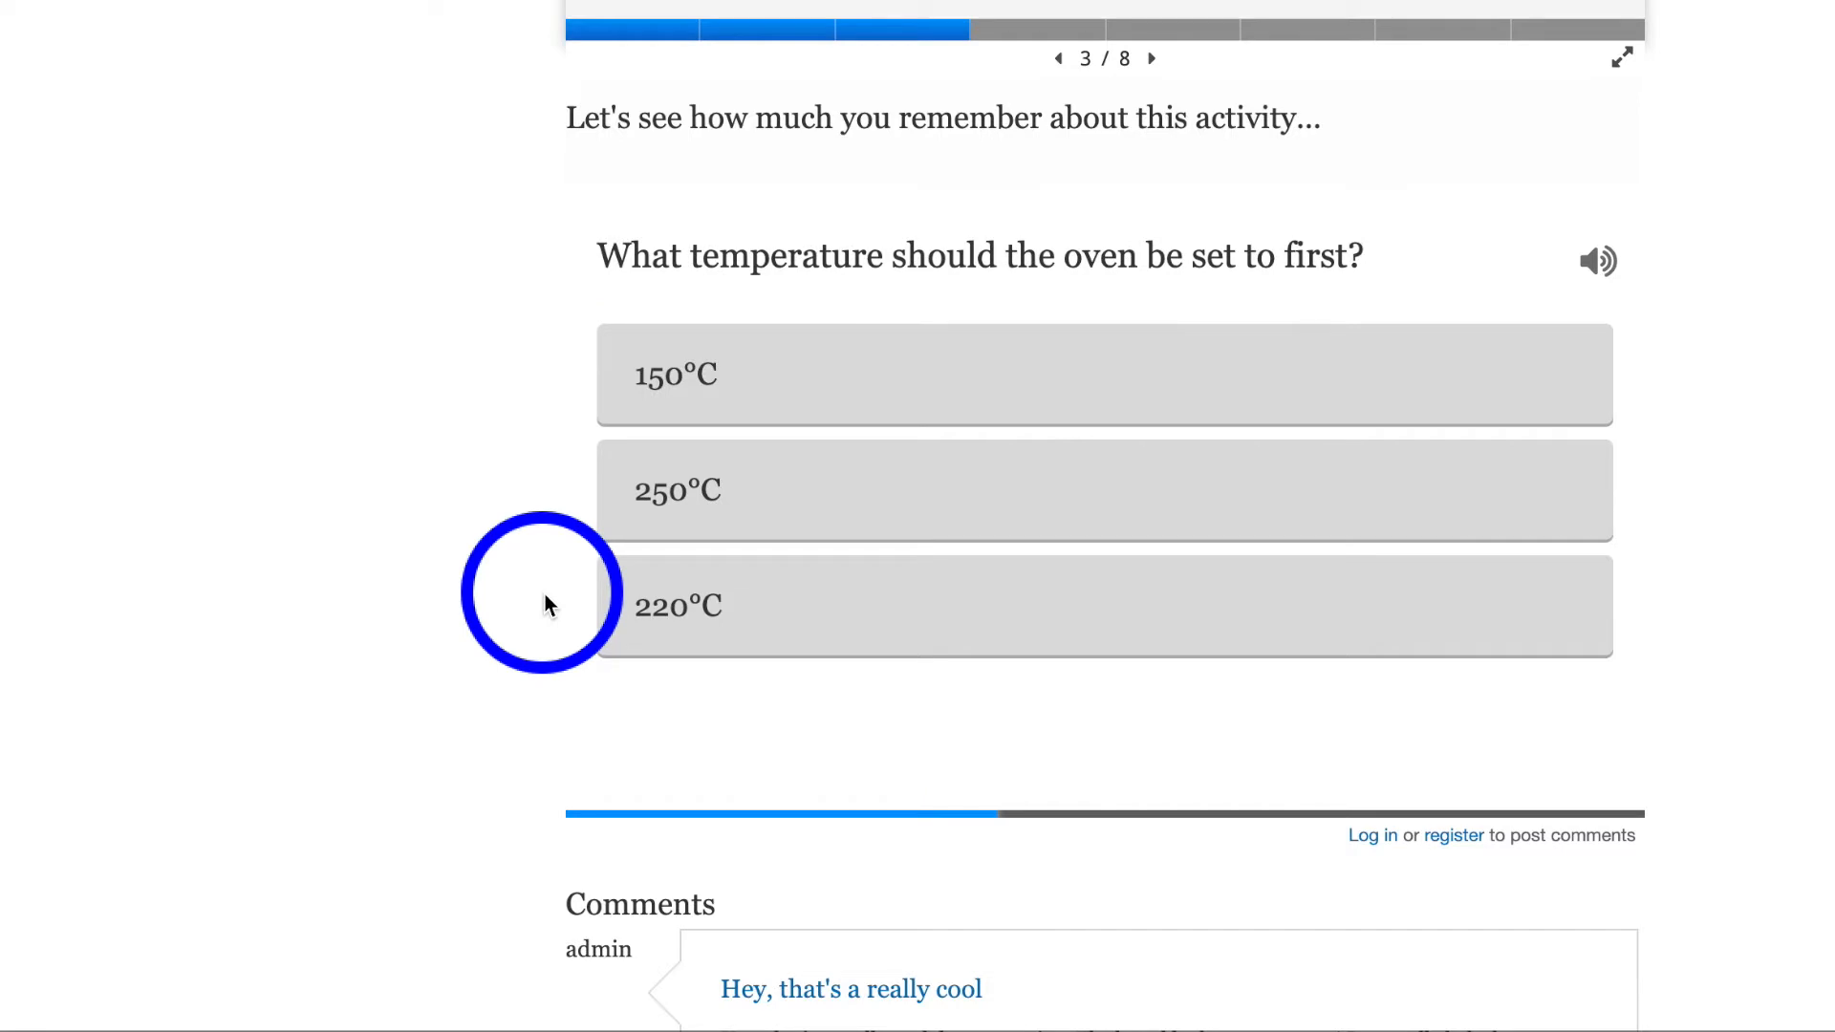
Open the form for creating a new user account and examine its required fields.
scroll(546, 604, "up", 1)
scroll(546, 604, "up", 20)
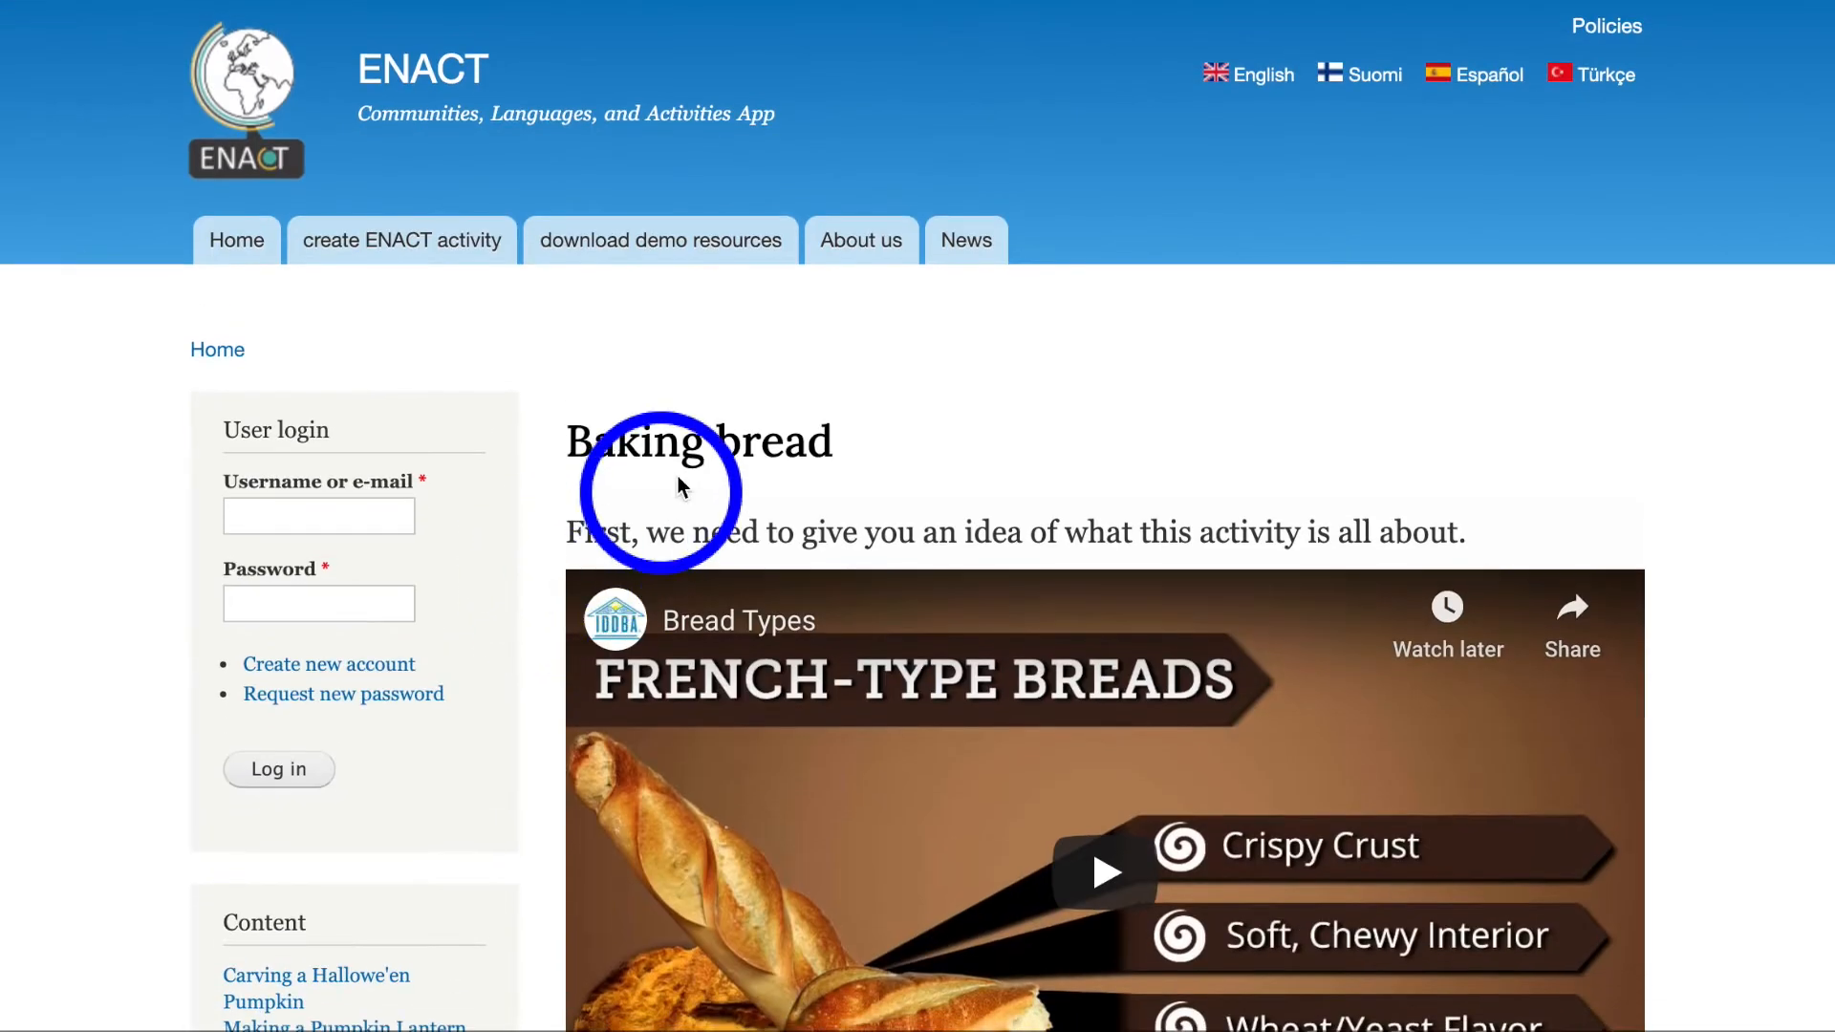
scroll(721, 420, "down", 3)
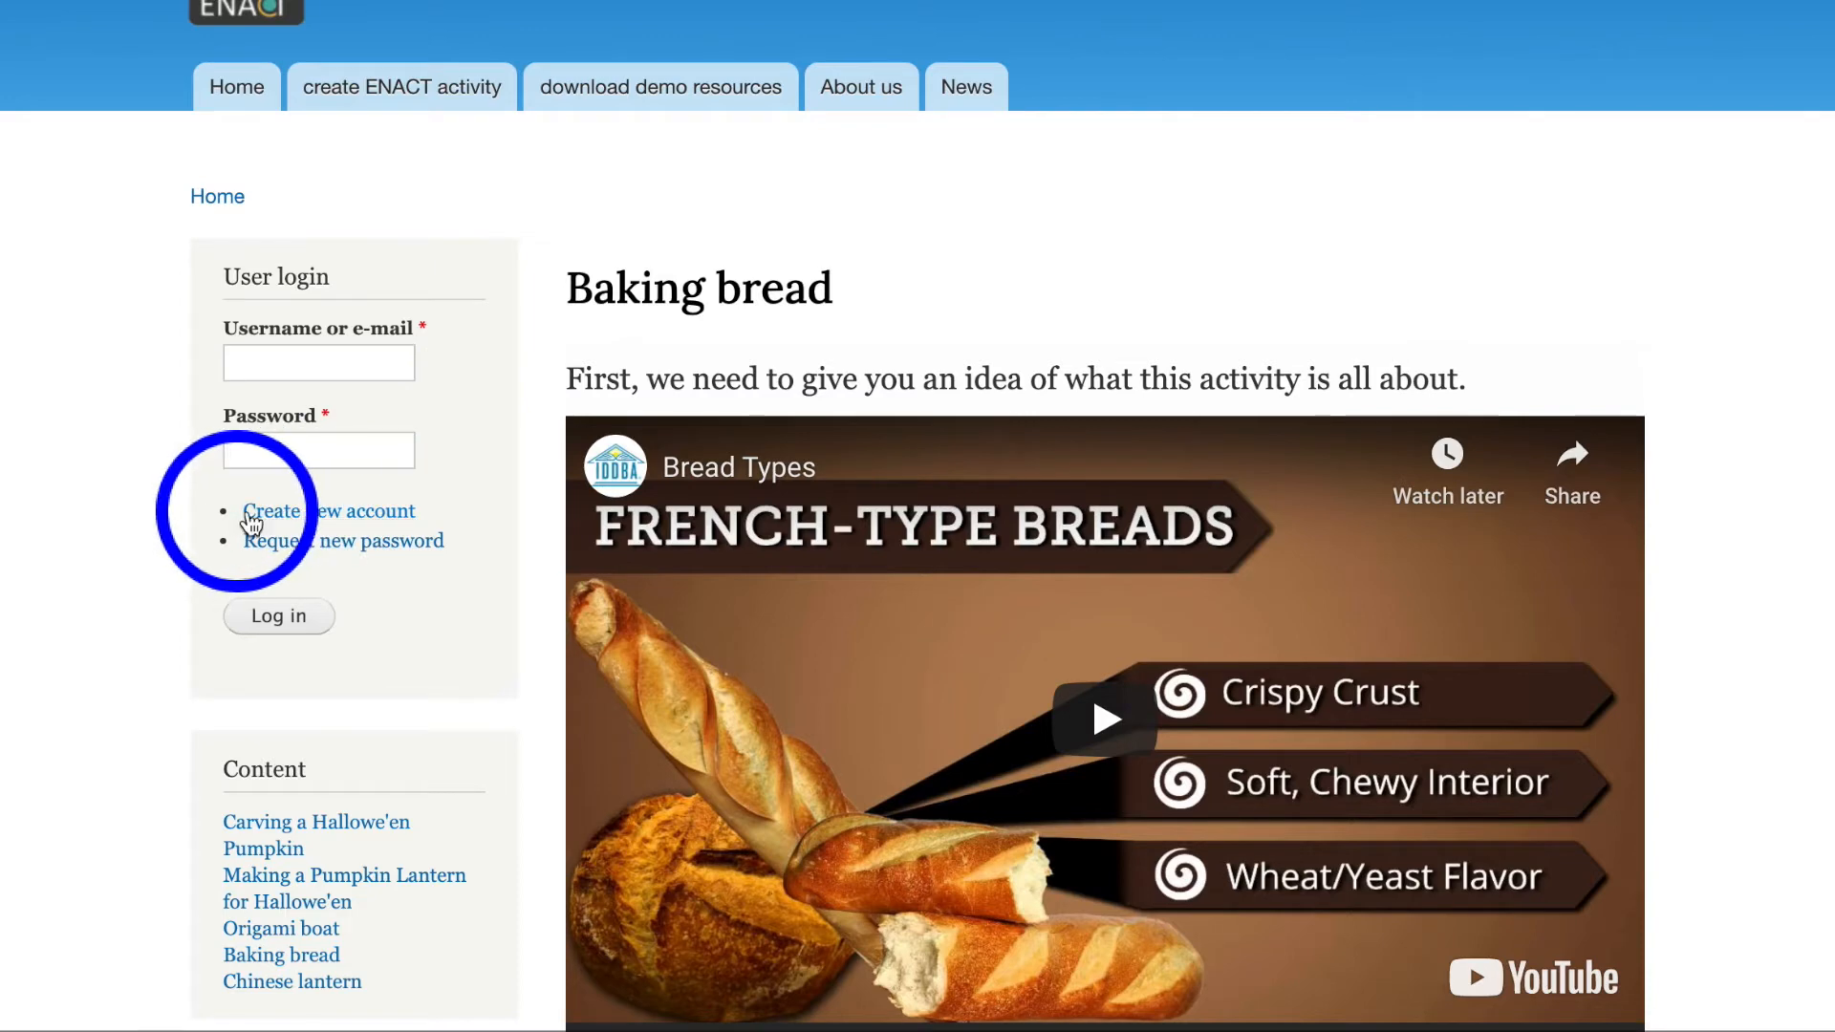
left_click(311, 521)
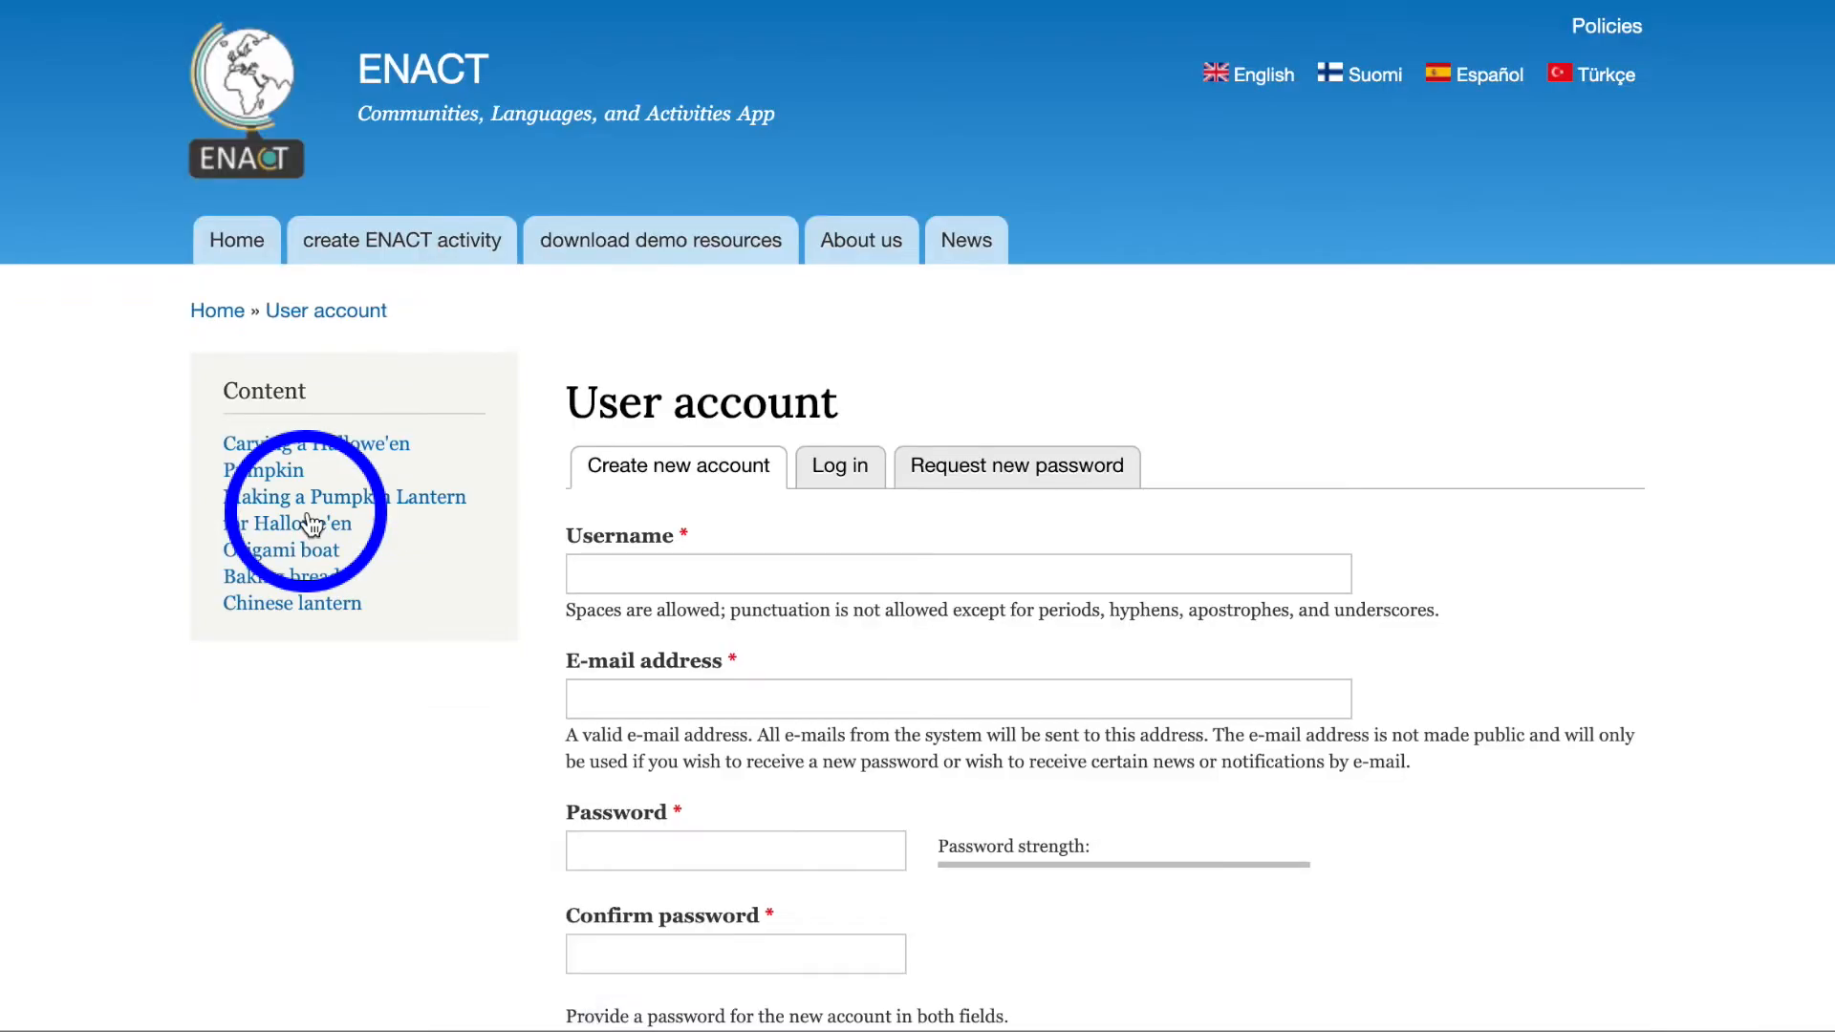
scroll(635, 482, "down", 3)
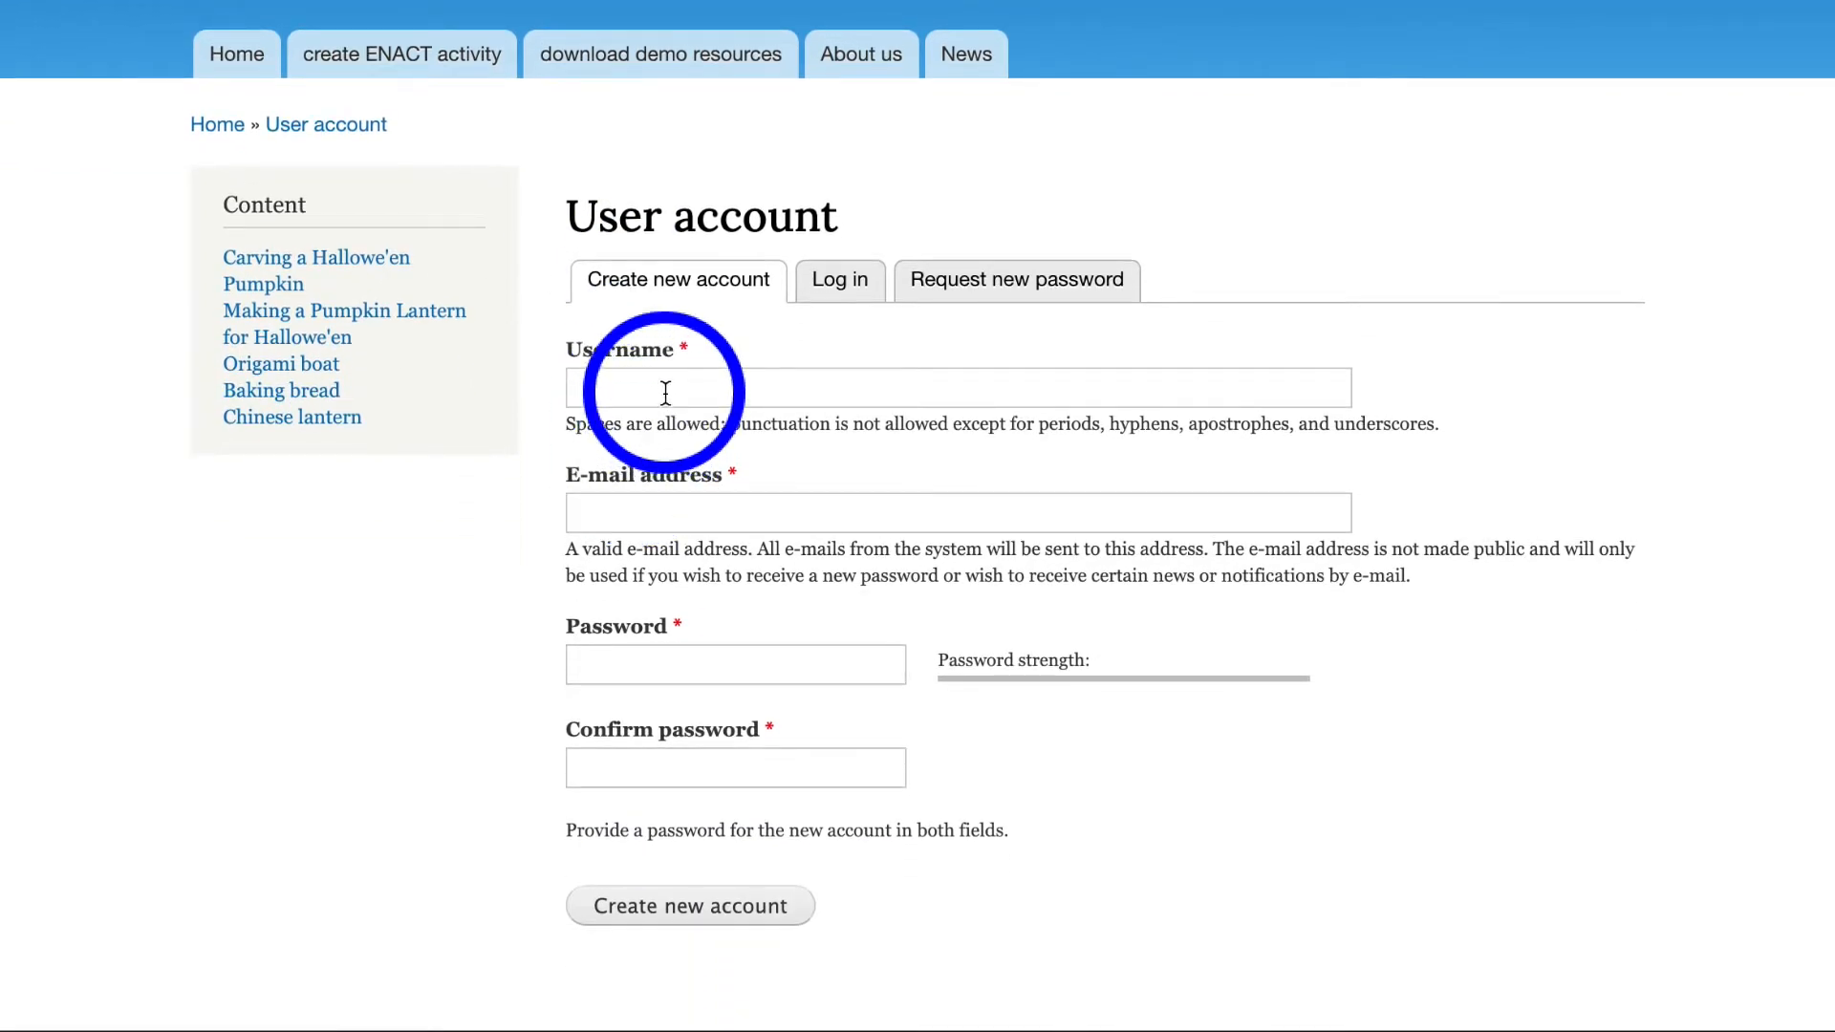
left_click(665, 393)
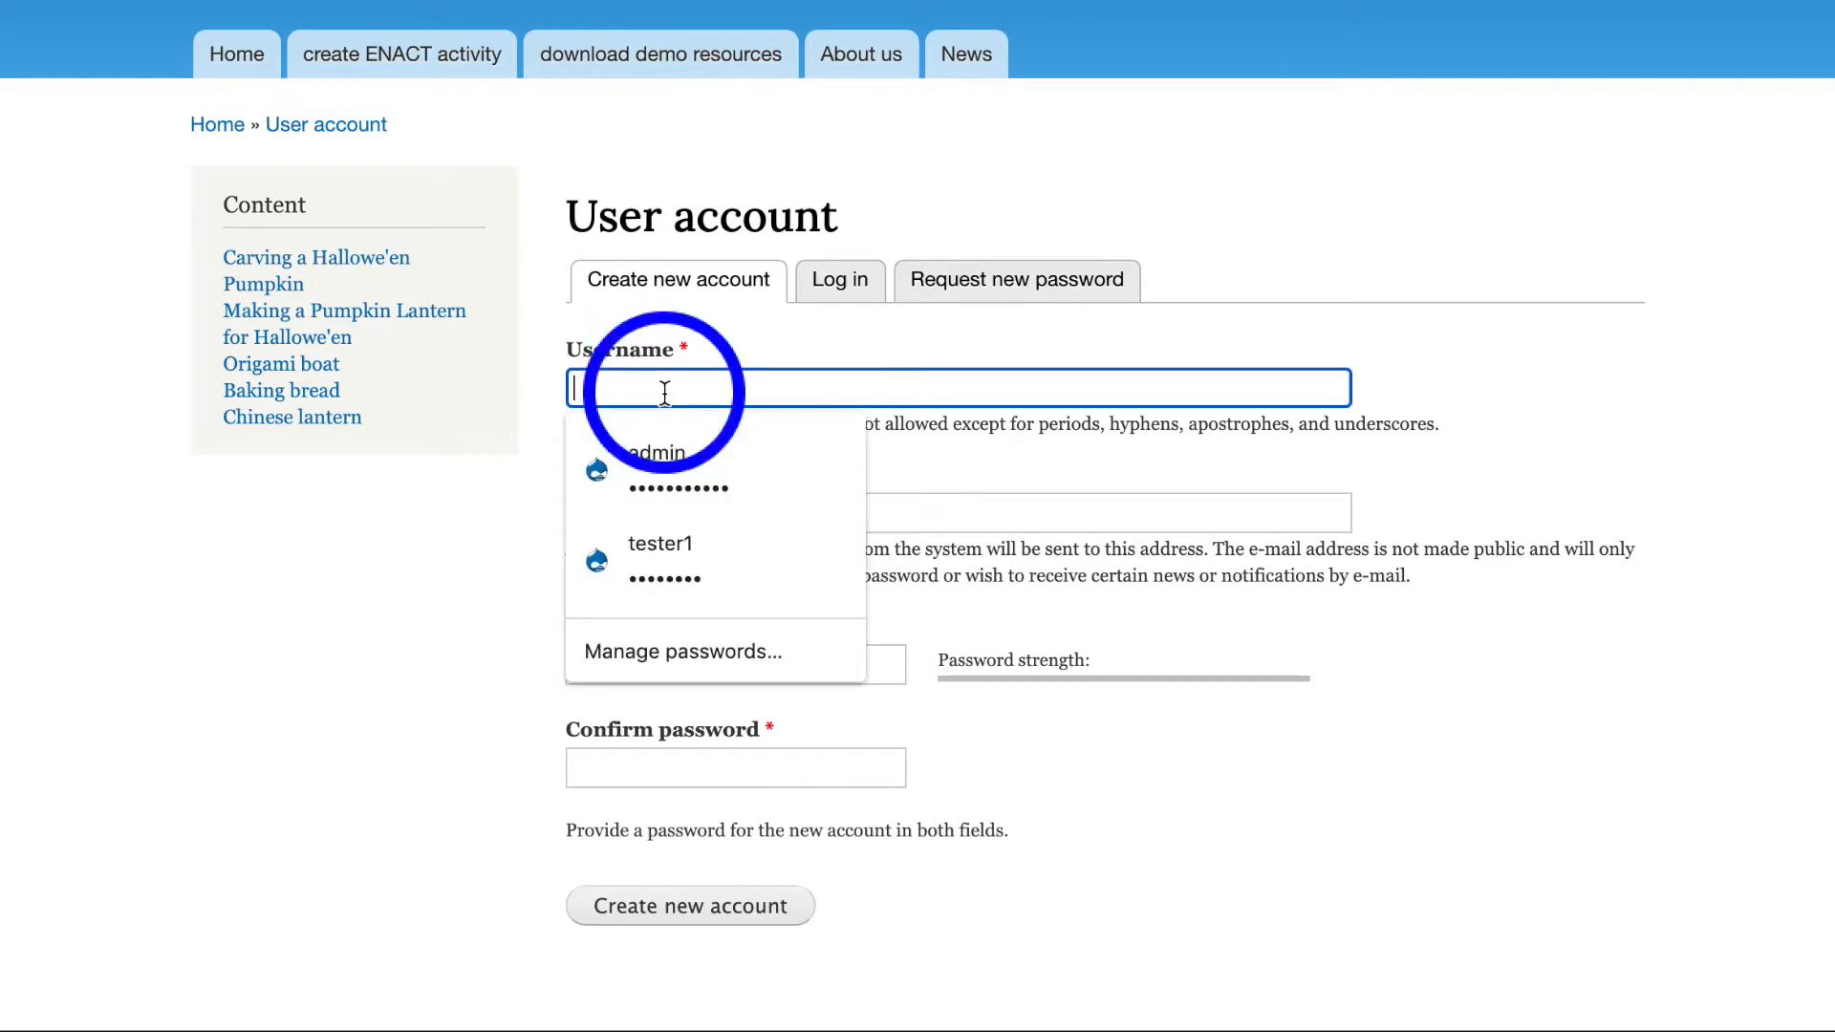
left_click(588, 554)
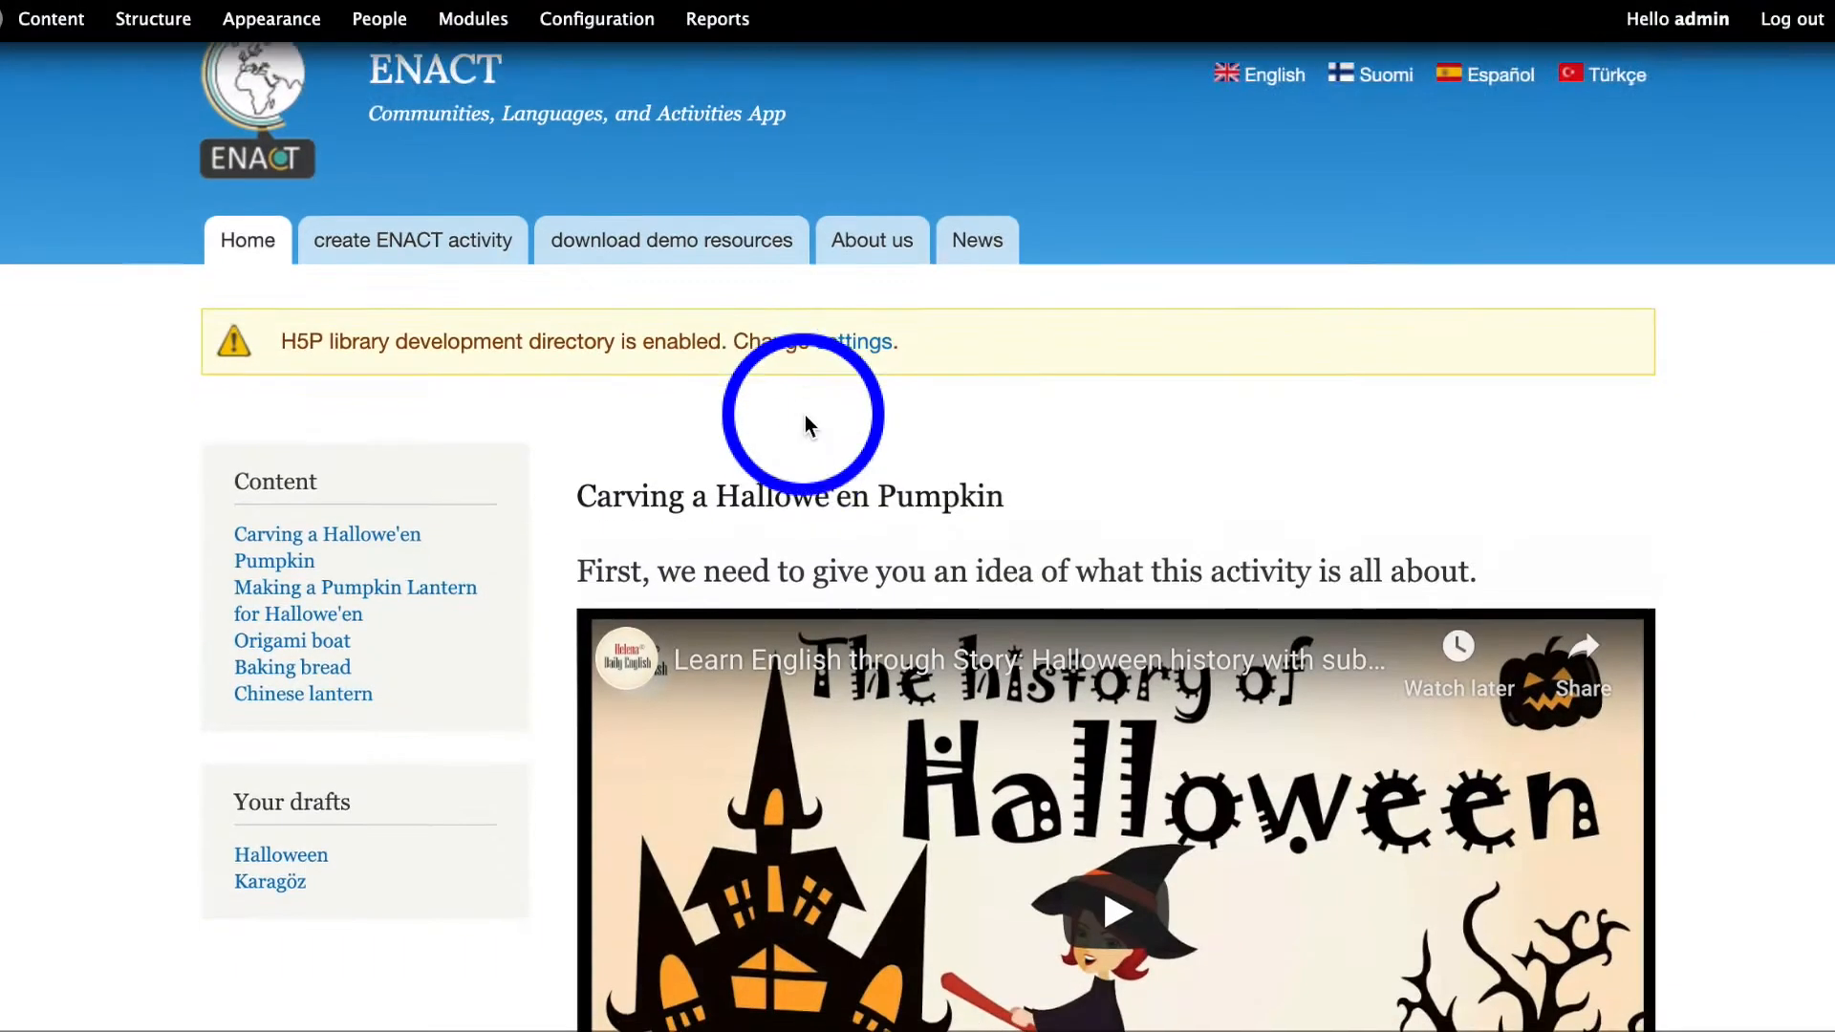
scroll(805, 415, "down", 2)
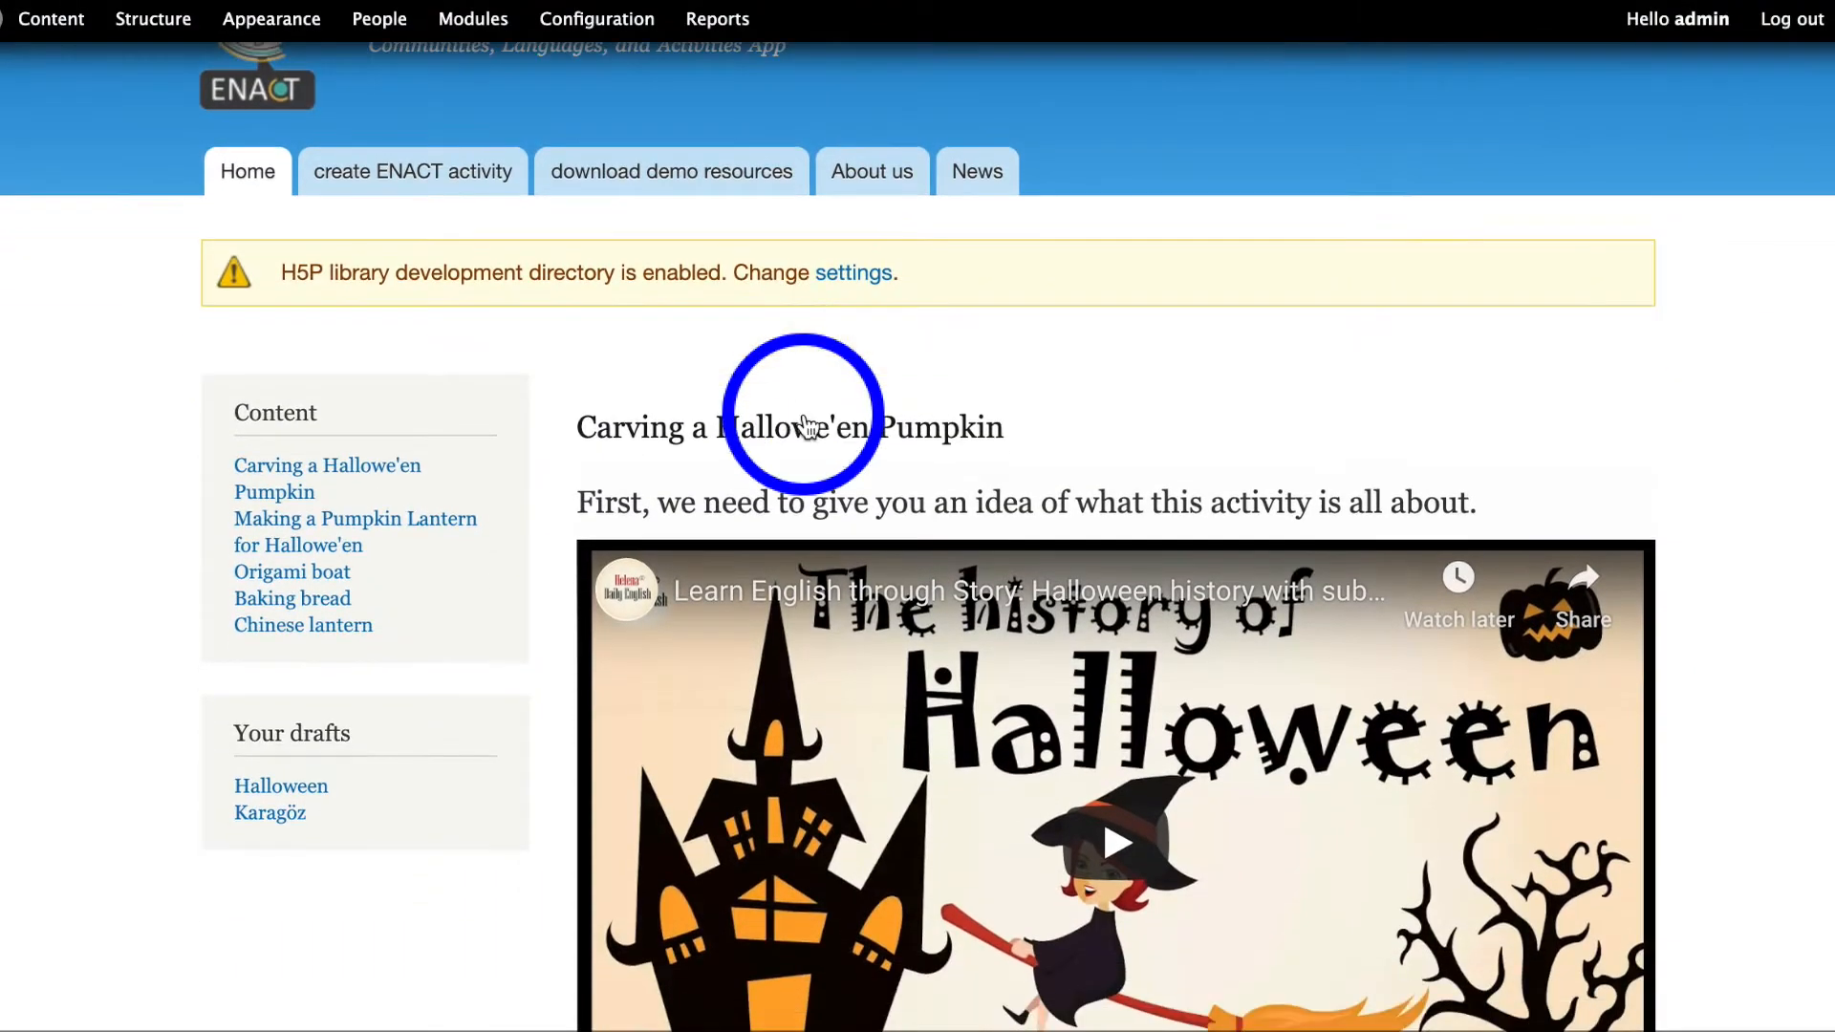
scroll(681, 352, "up", 2)
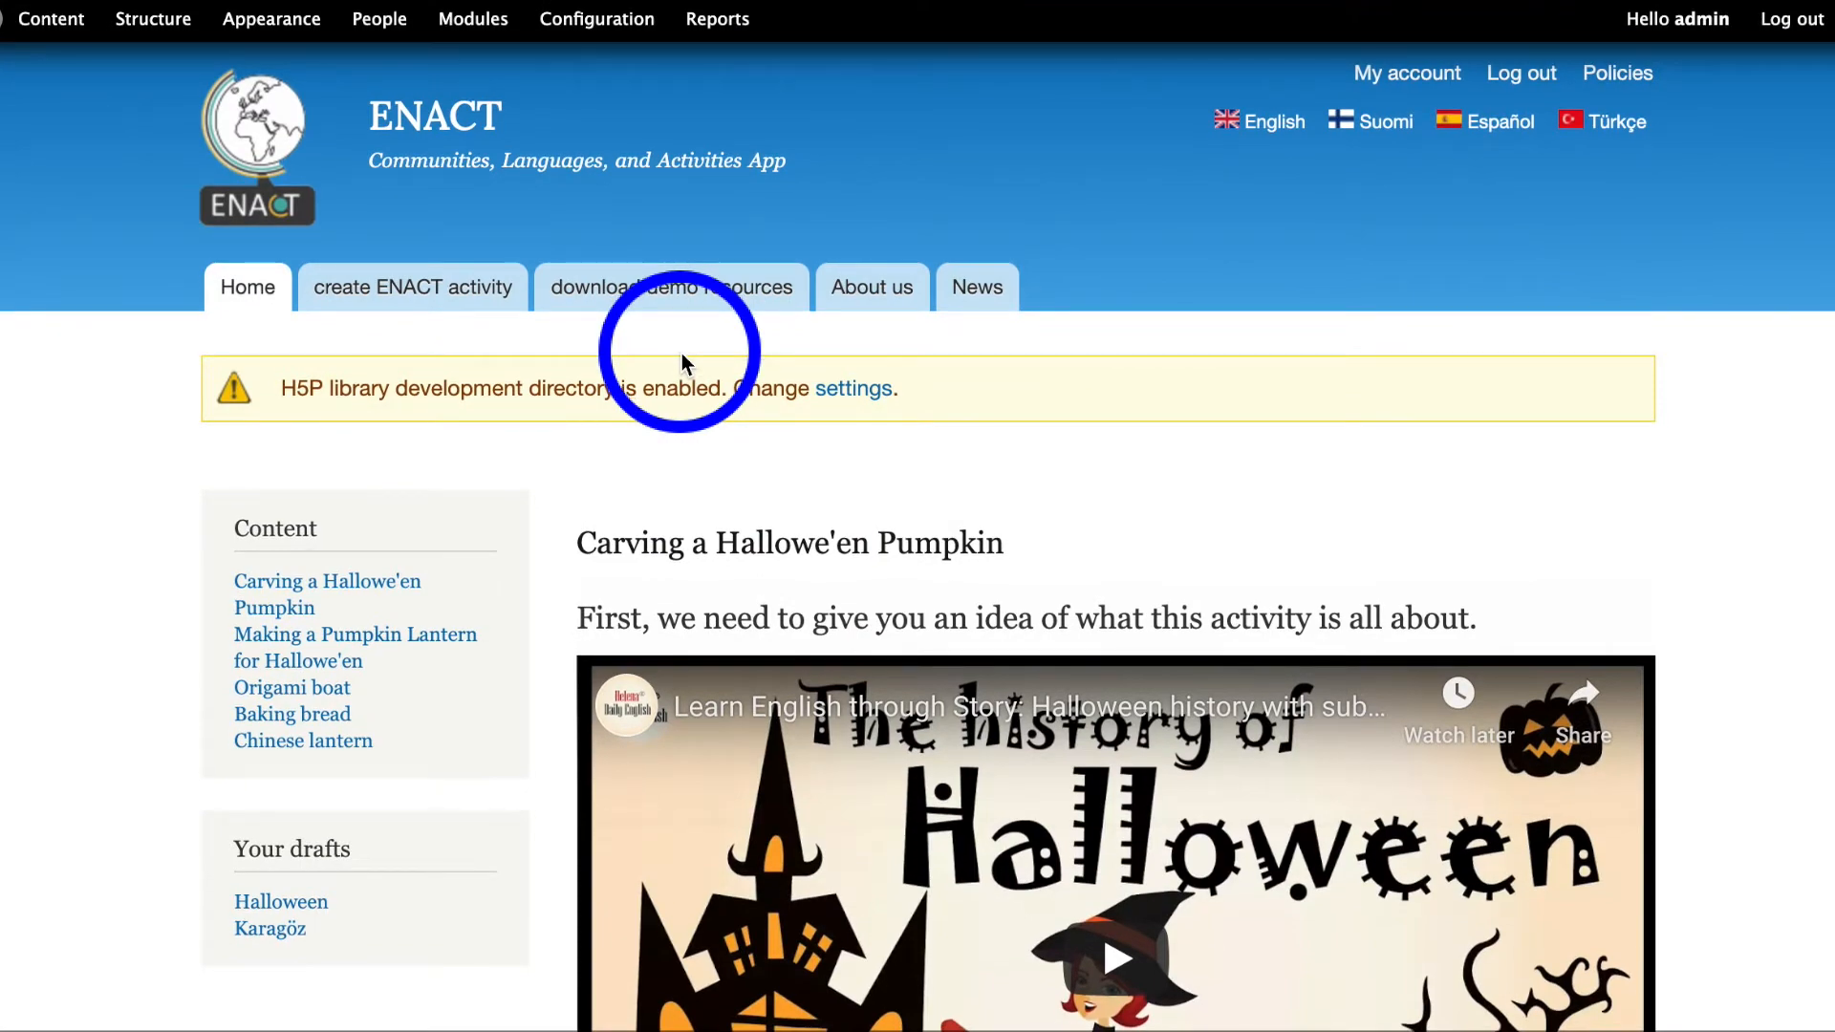
scroll(681, 353, "down", 15)
scroll(680, 352, "down", 6)
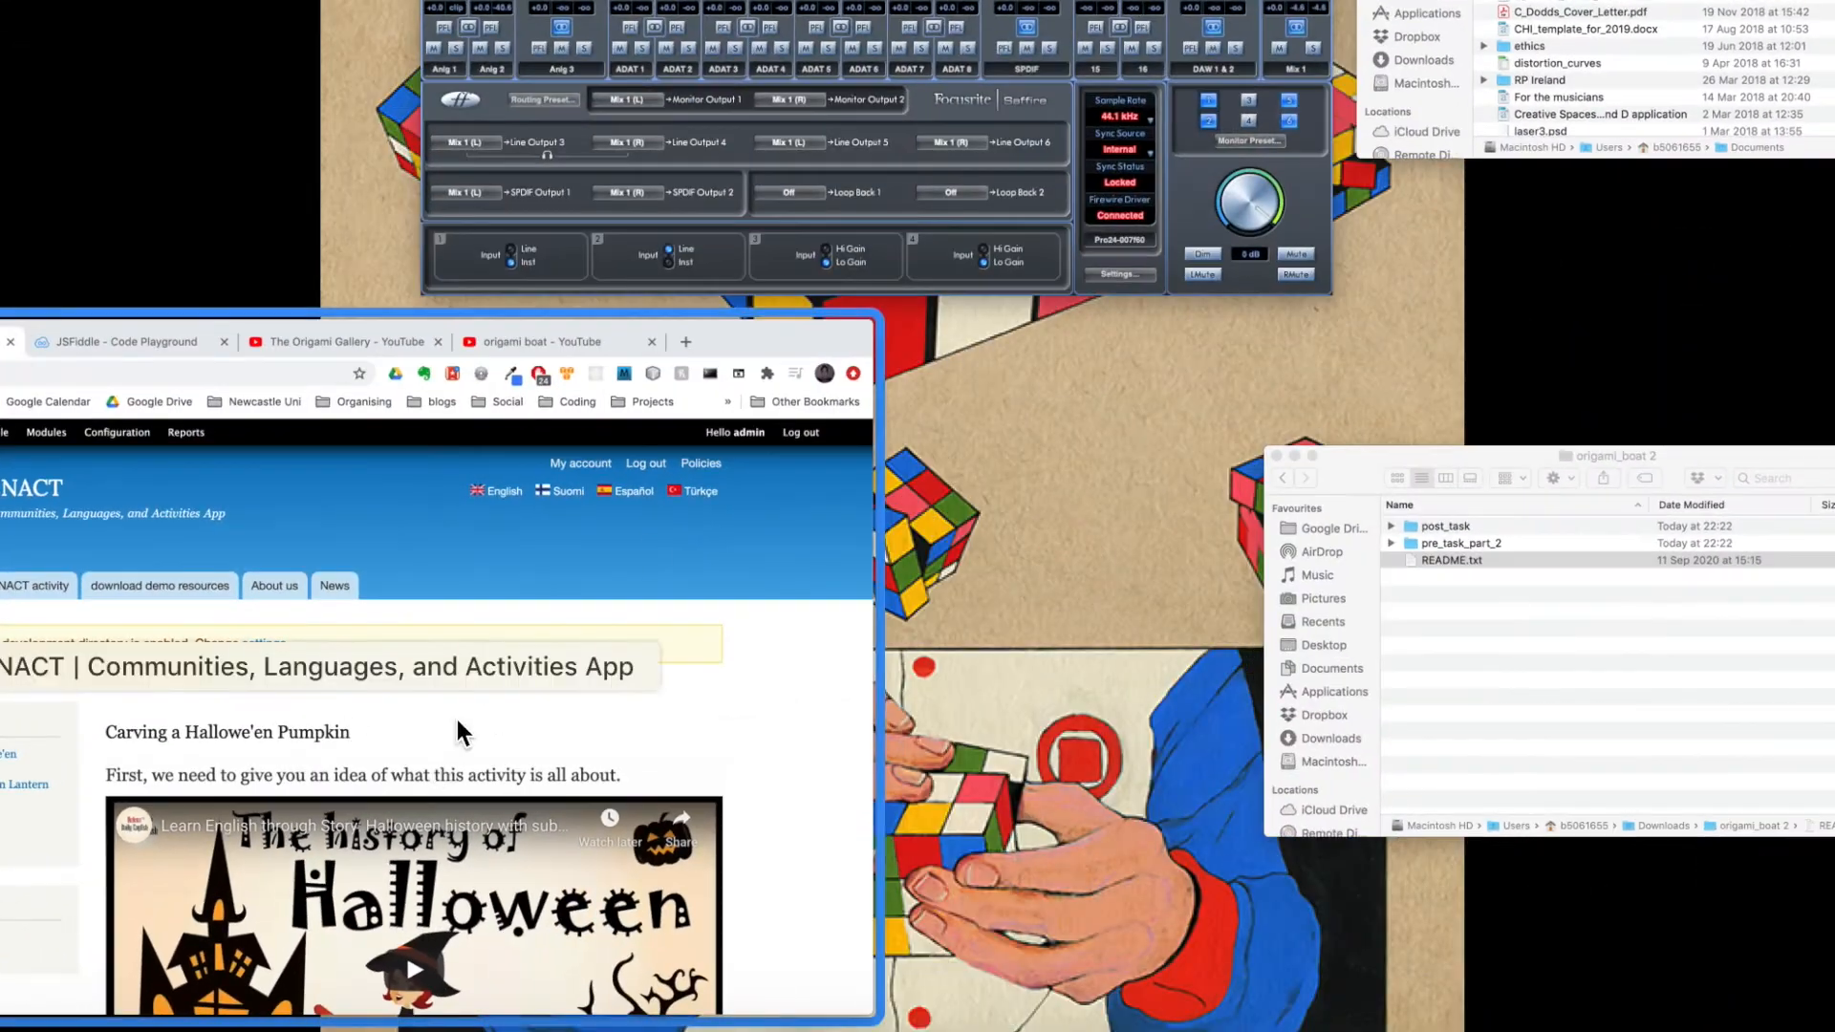
Switch to the Finder window of the origami_boat 2 folder and open README.txt, placing its window so the instructions are fully readable.
left_click(1462, 687)
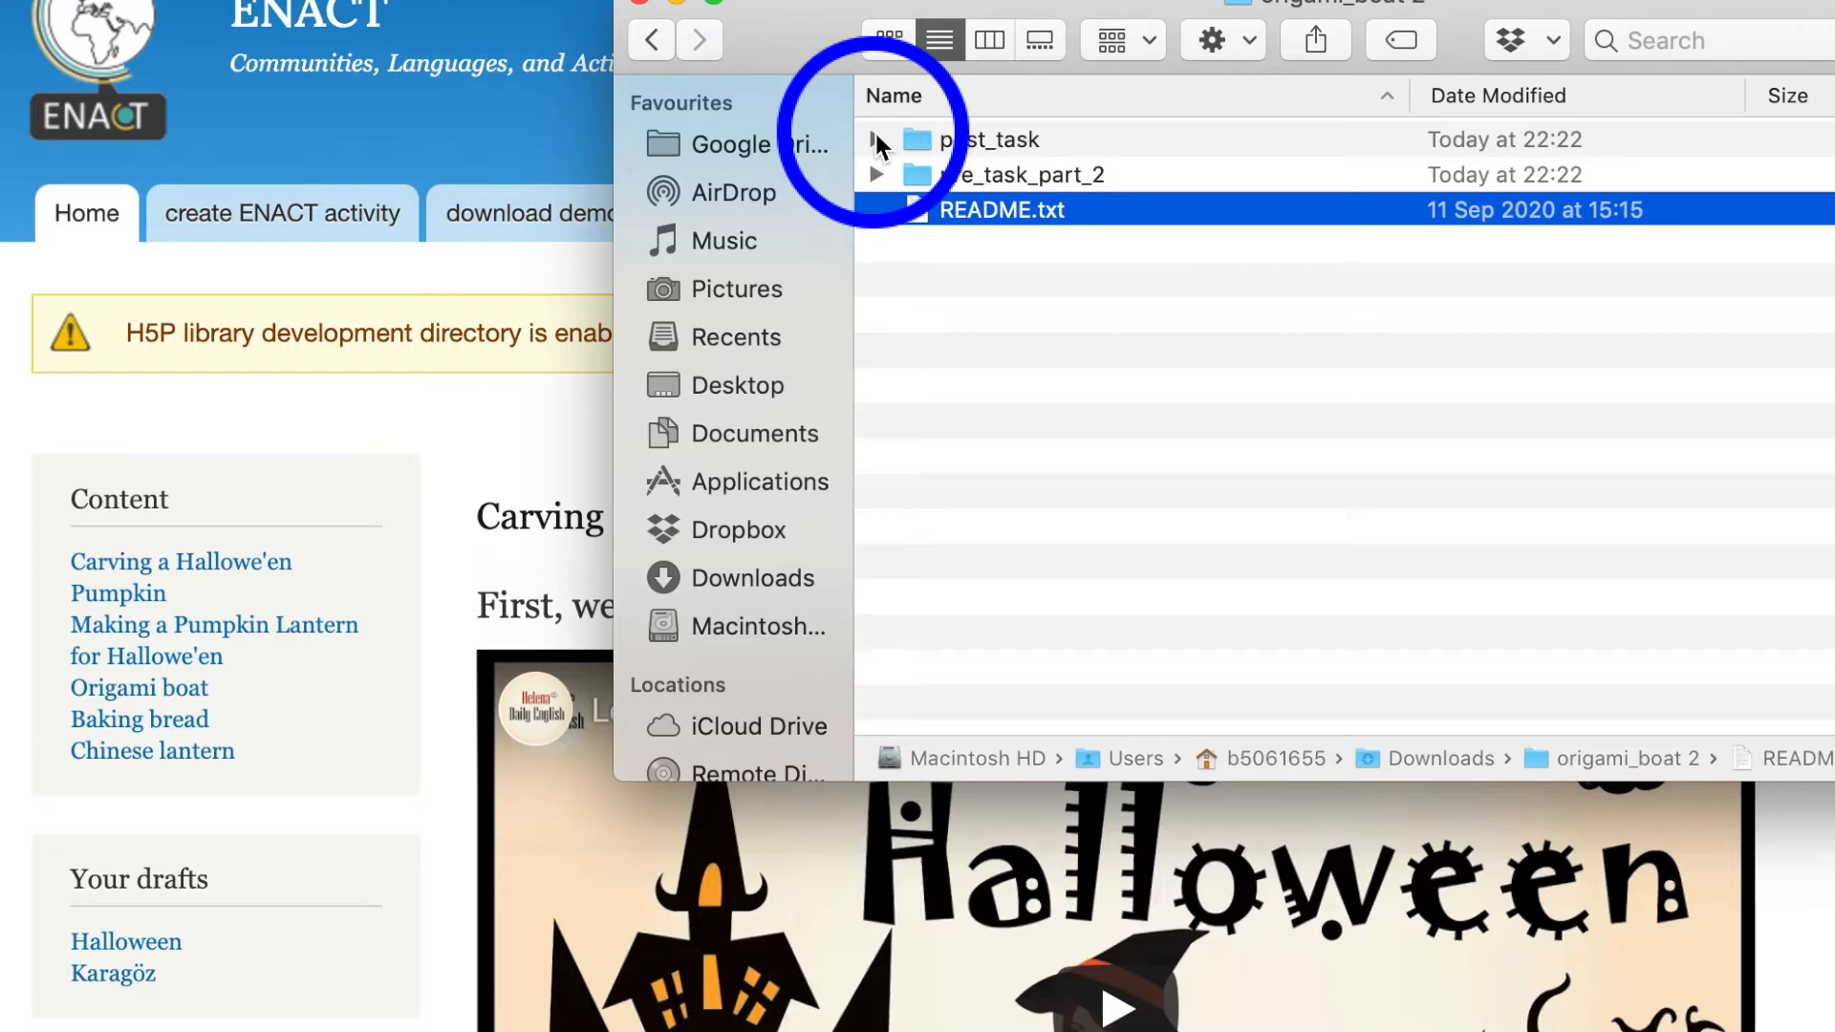
double_click(982, 211)
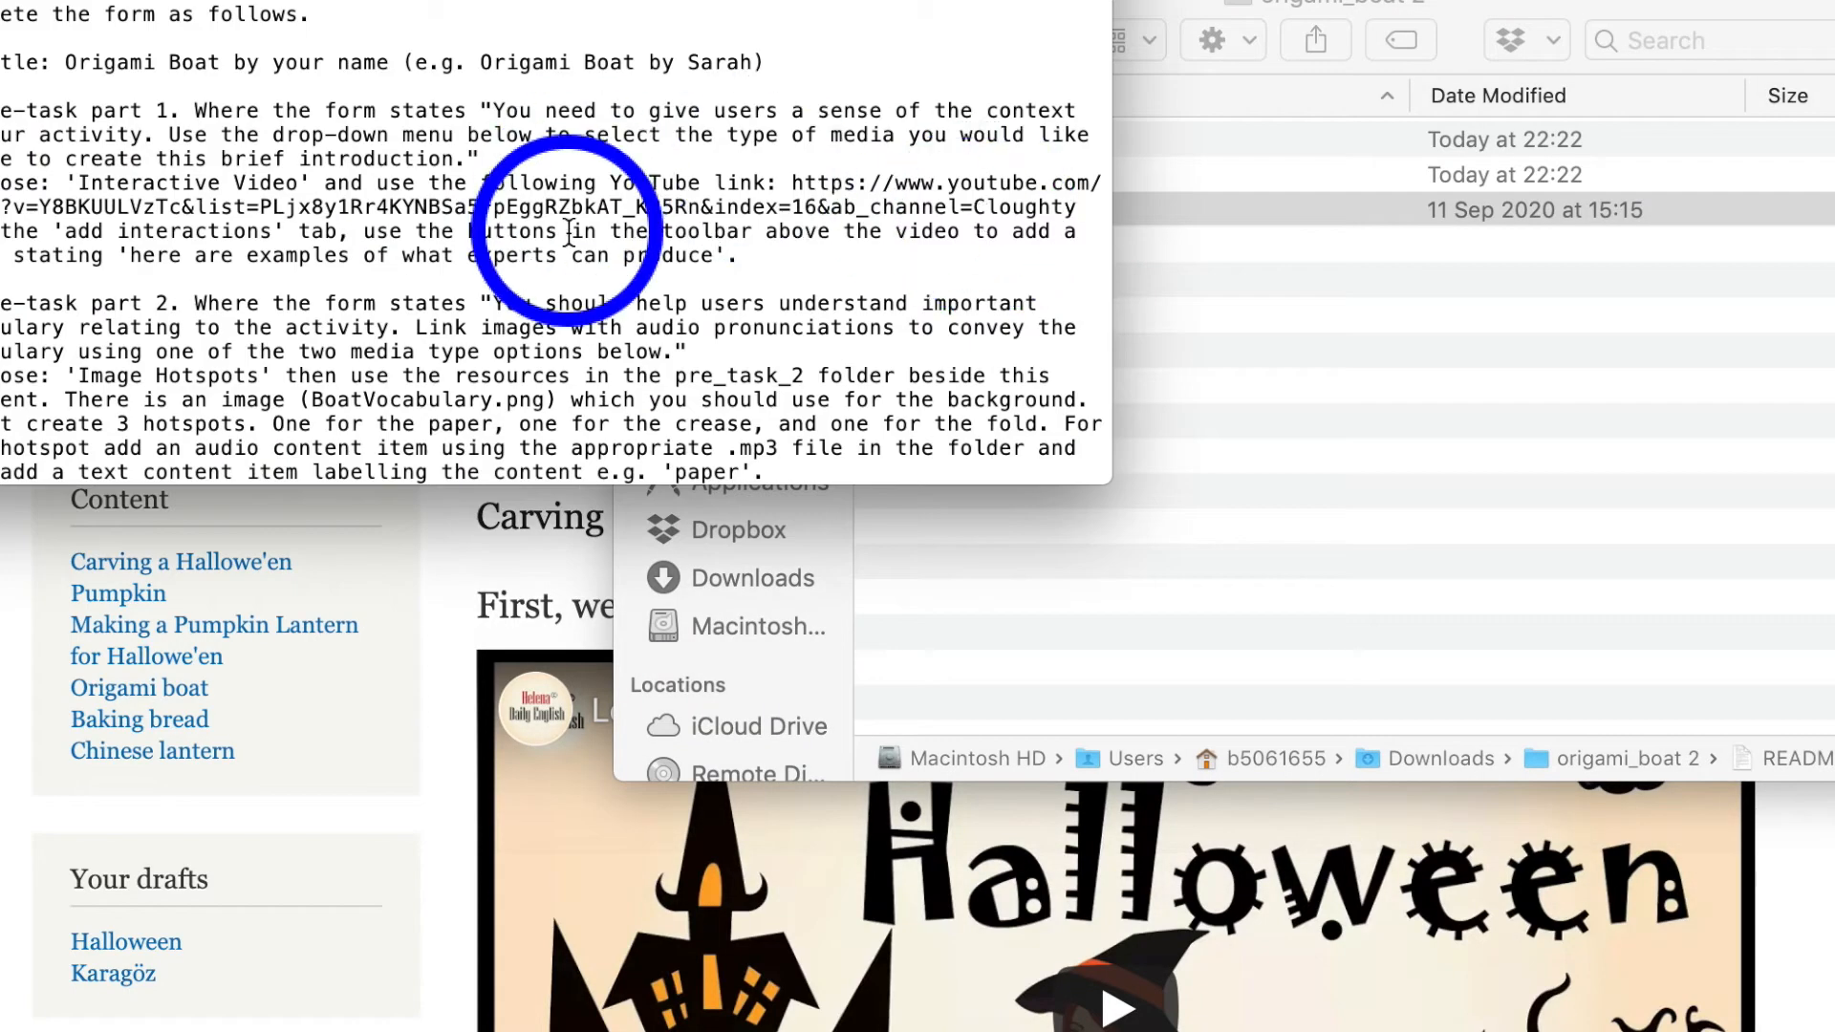
left_click_drag(614, 0, 839, 21)
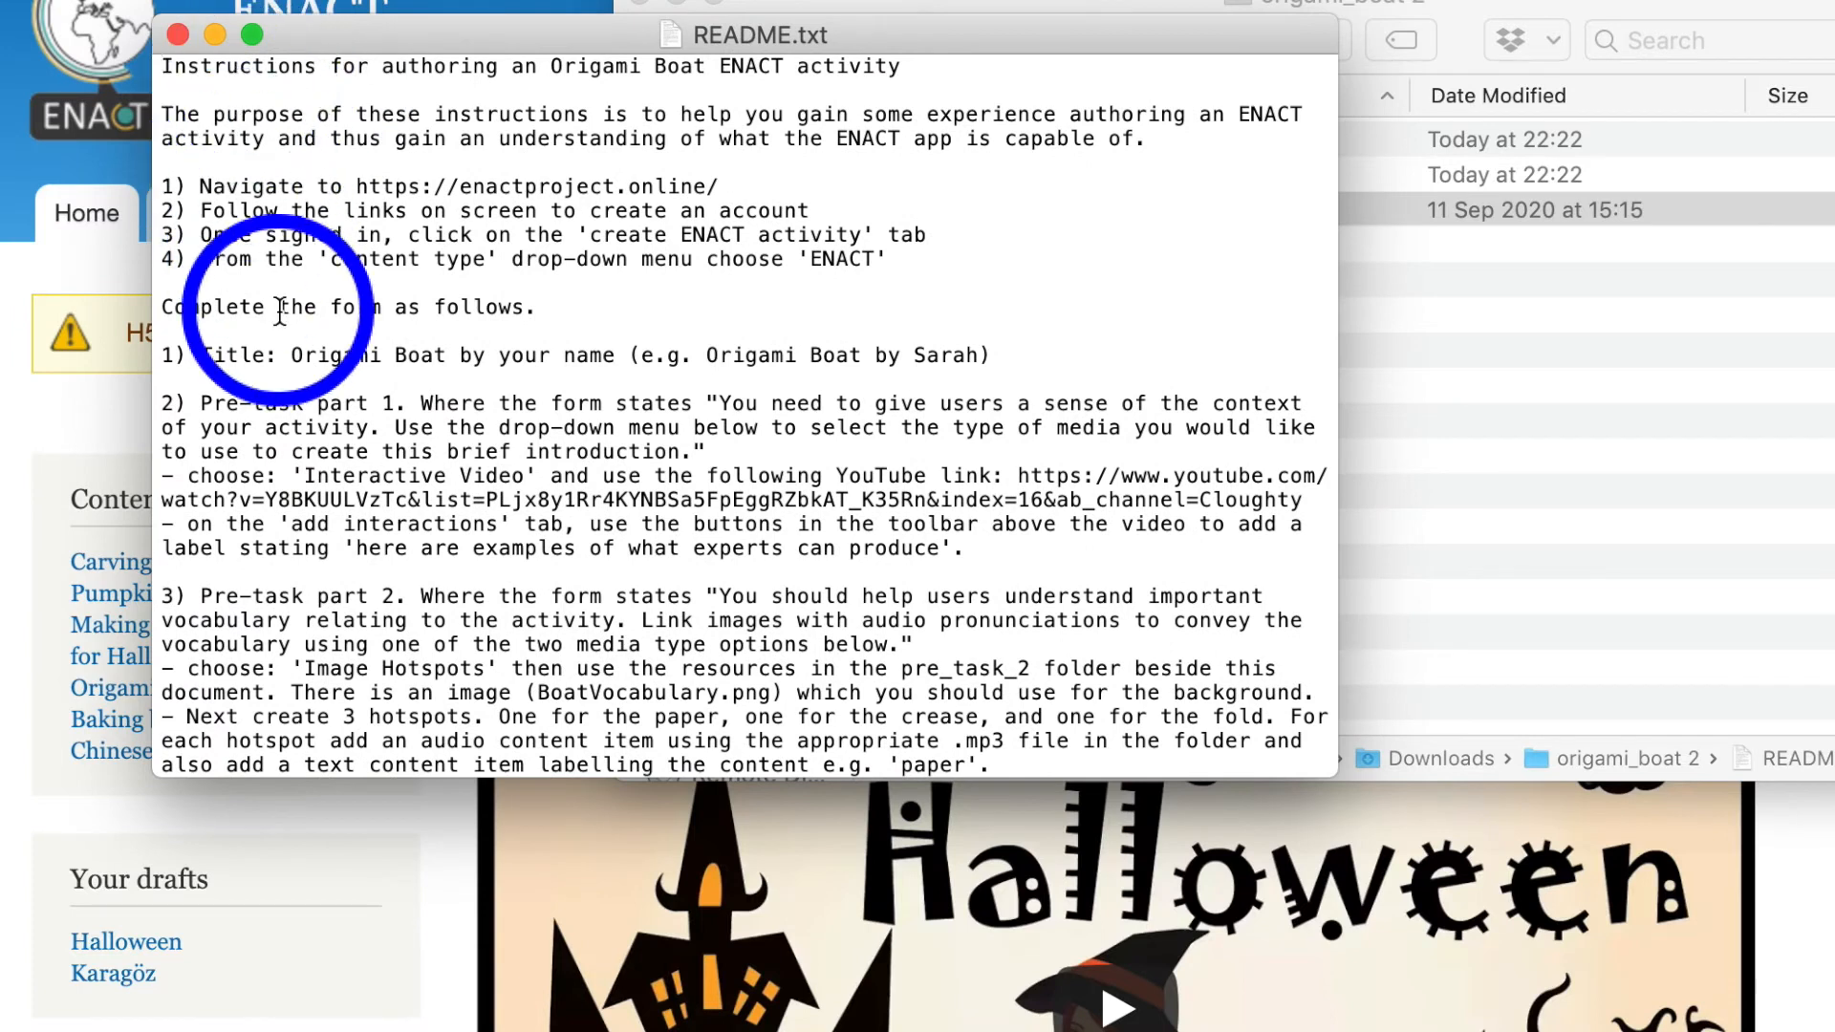
Bring the origami_boat 2 folder back to the front and expand its post_task and pre_task_part_2 subfolders.
left_click(1063, 6)
left_click(876, 139)
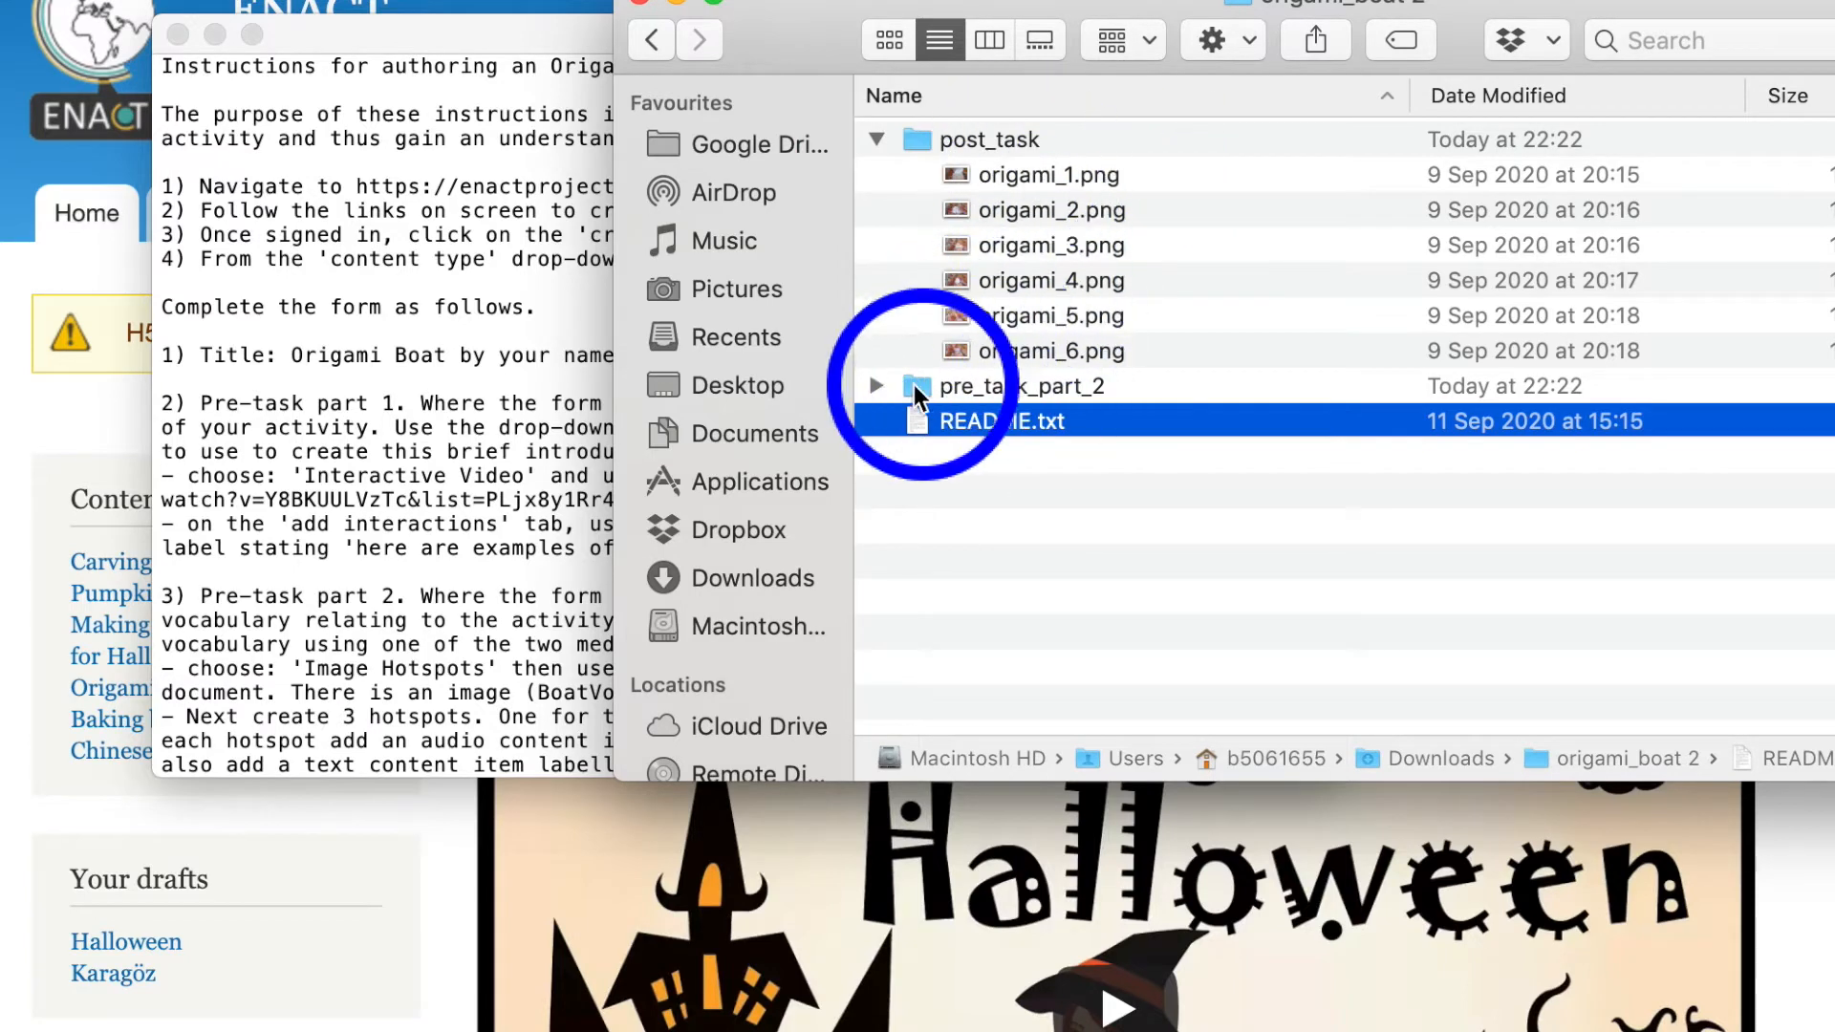
left_click(875, 386)
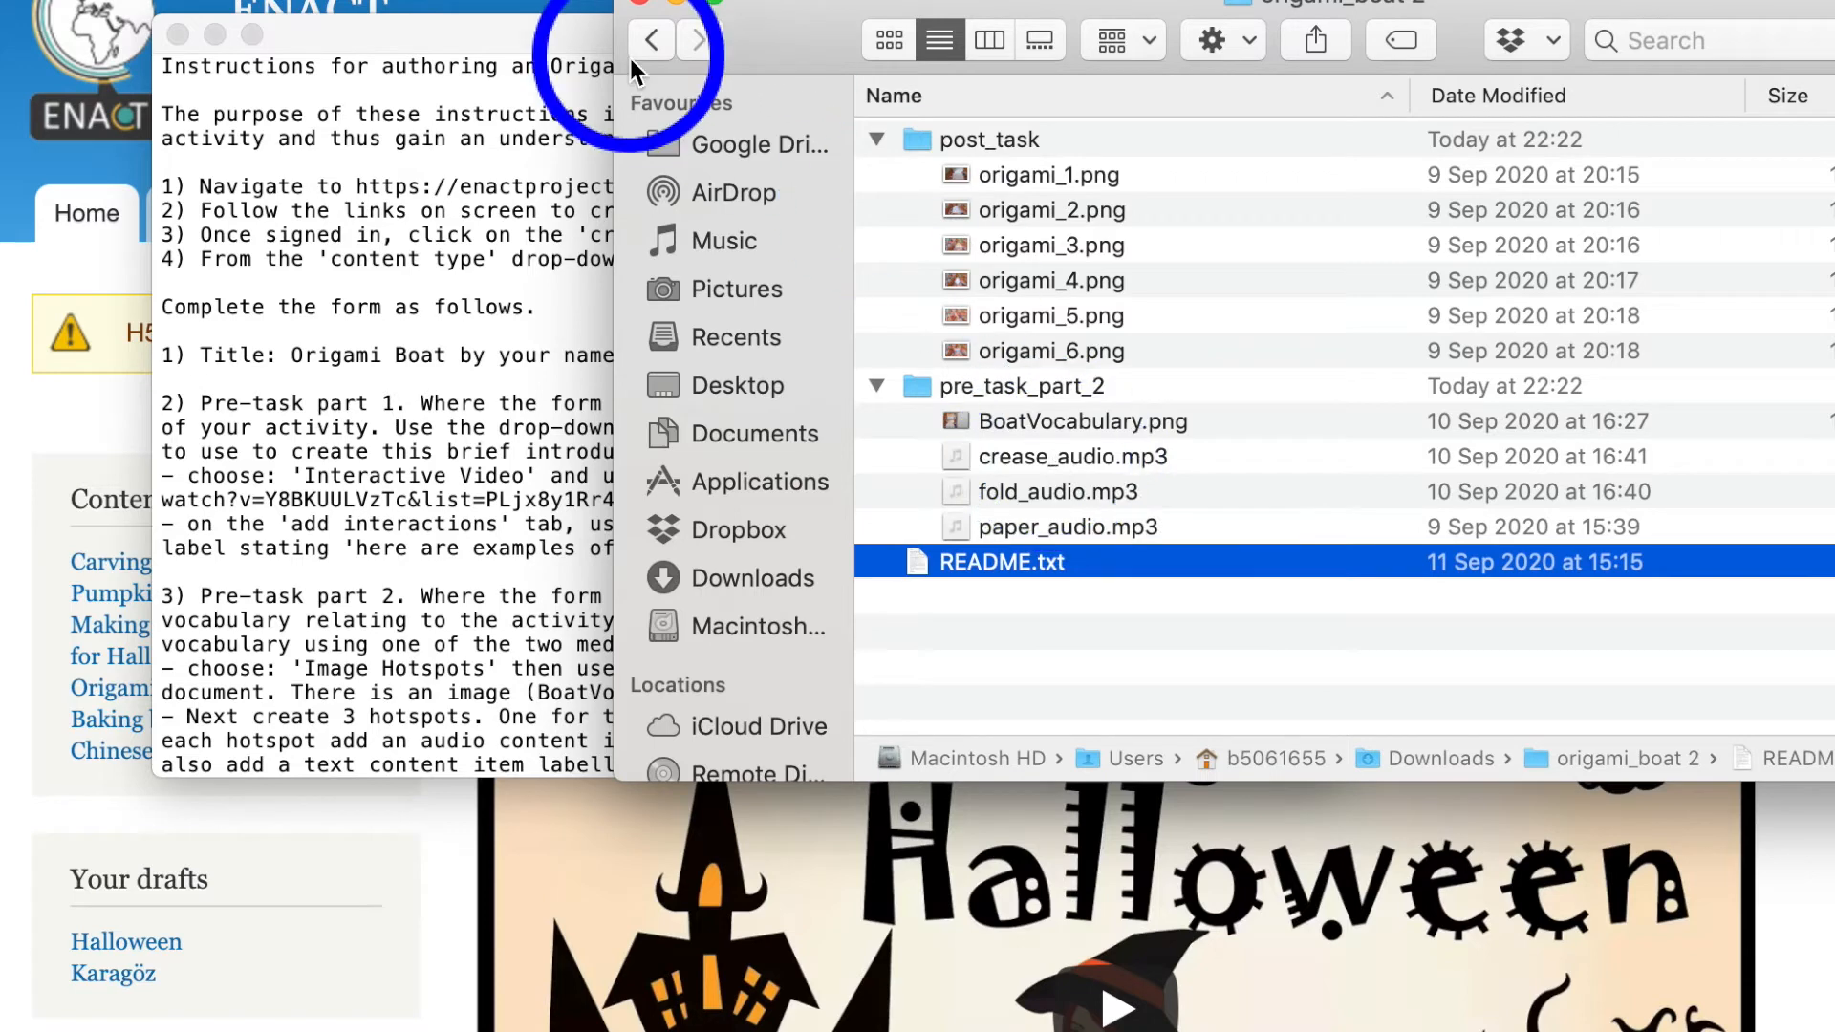
Switch back to the ENACT website in the browser and start a new activity with the content type ENACT.
left_click(492, 6)
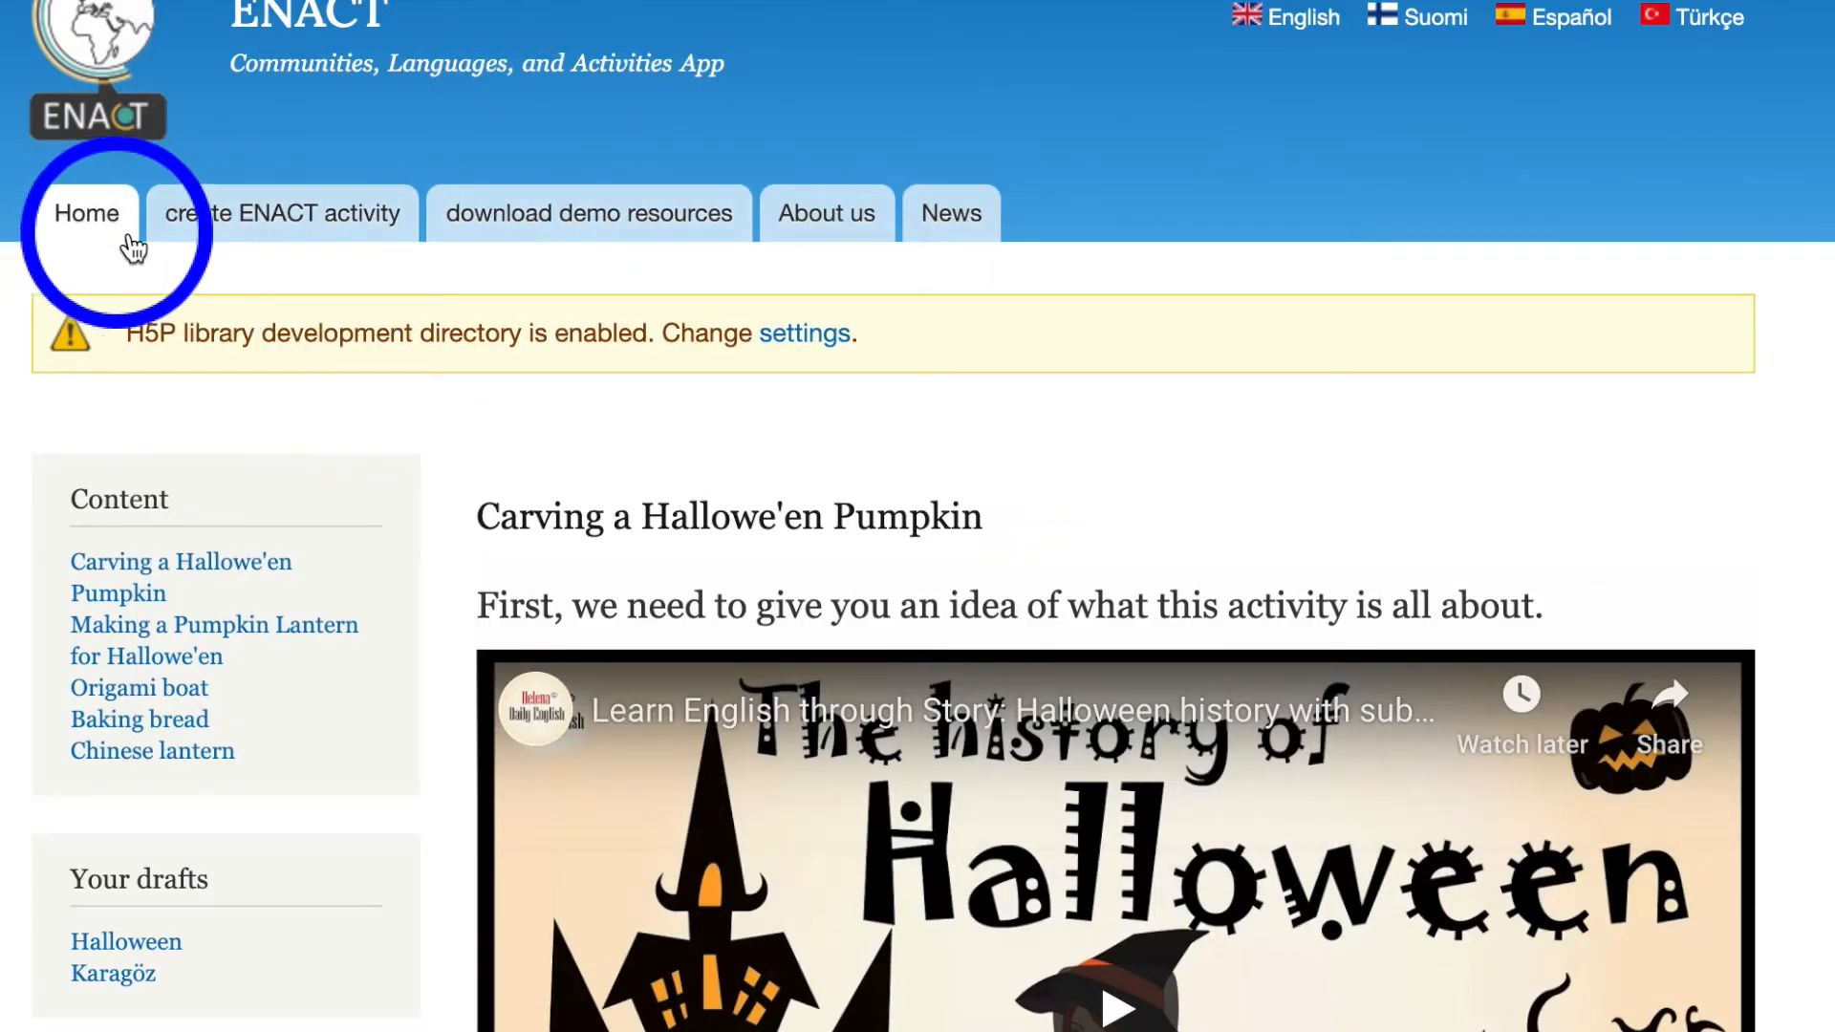
left_click(334, 227)
scroll(885, 522, "down", 3)
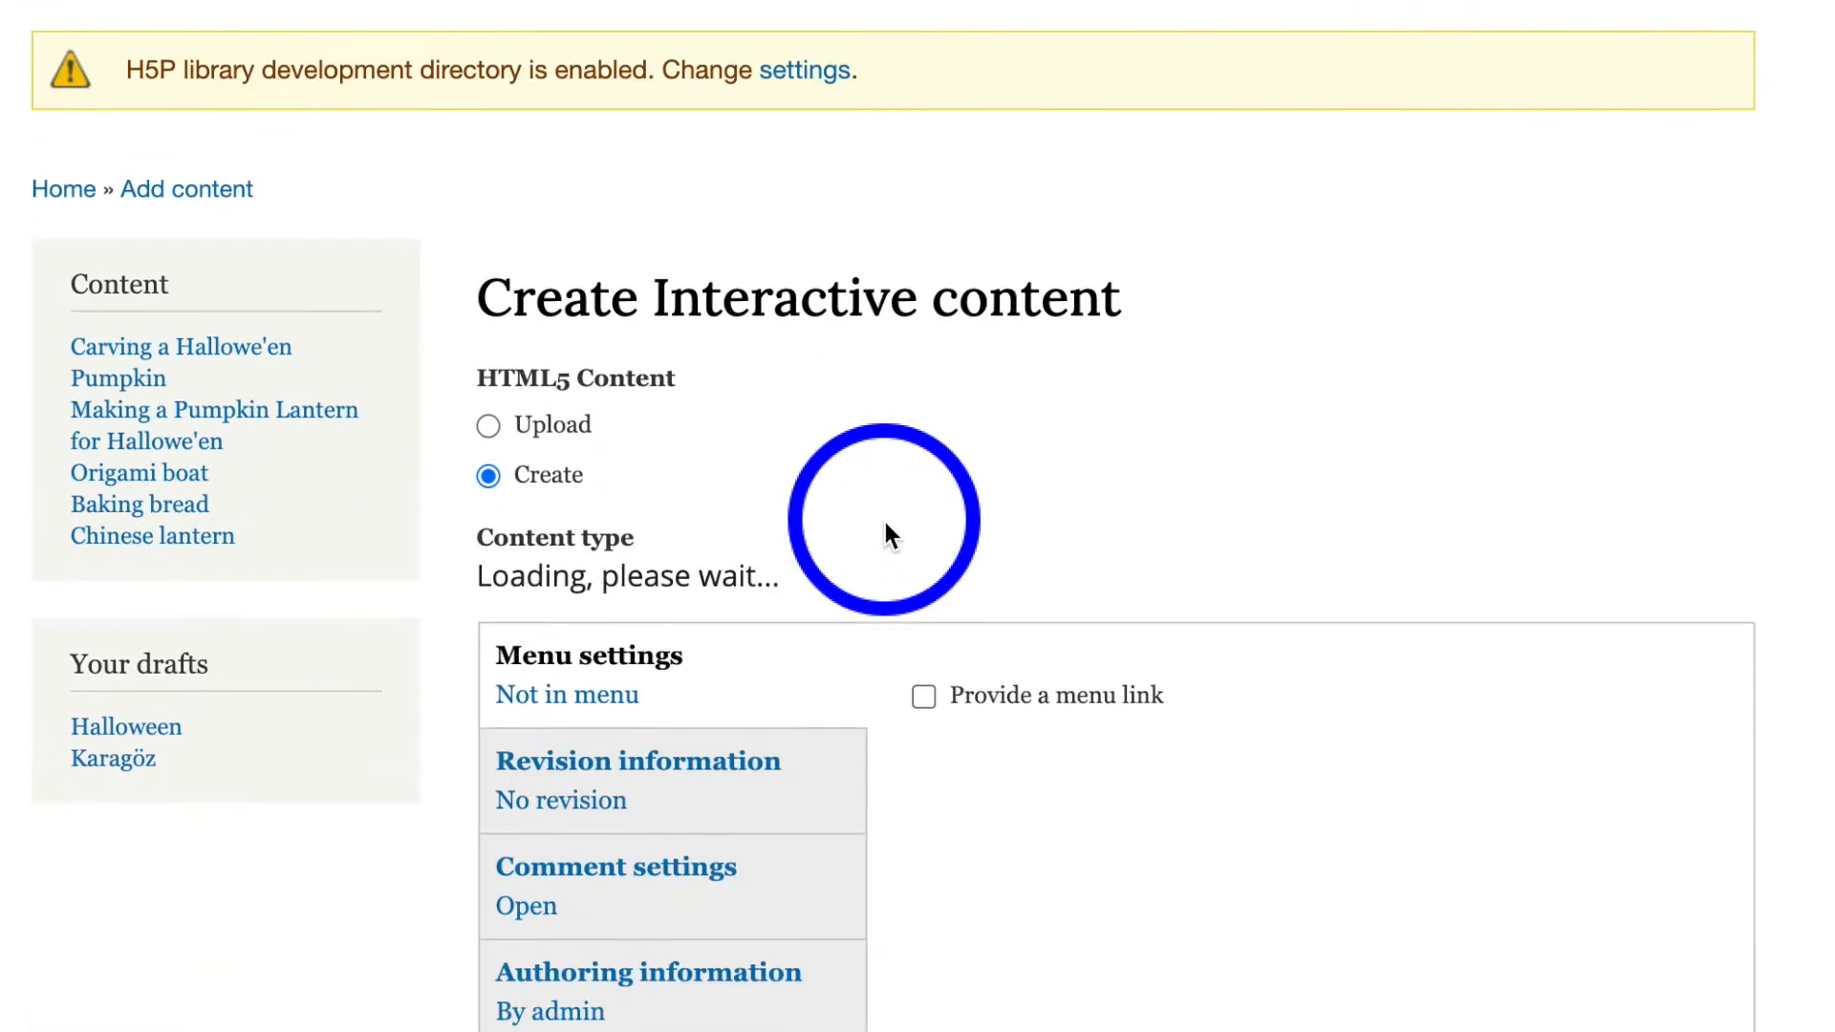
scroll(885, 526, "down", 2)
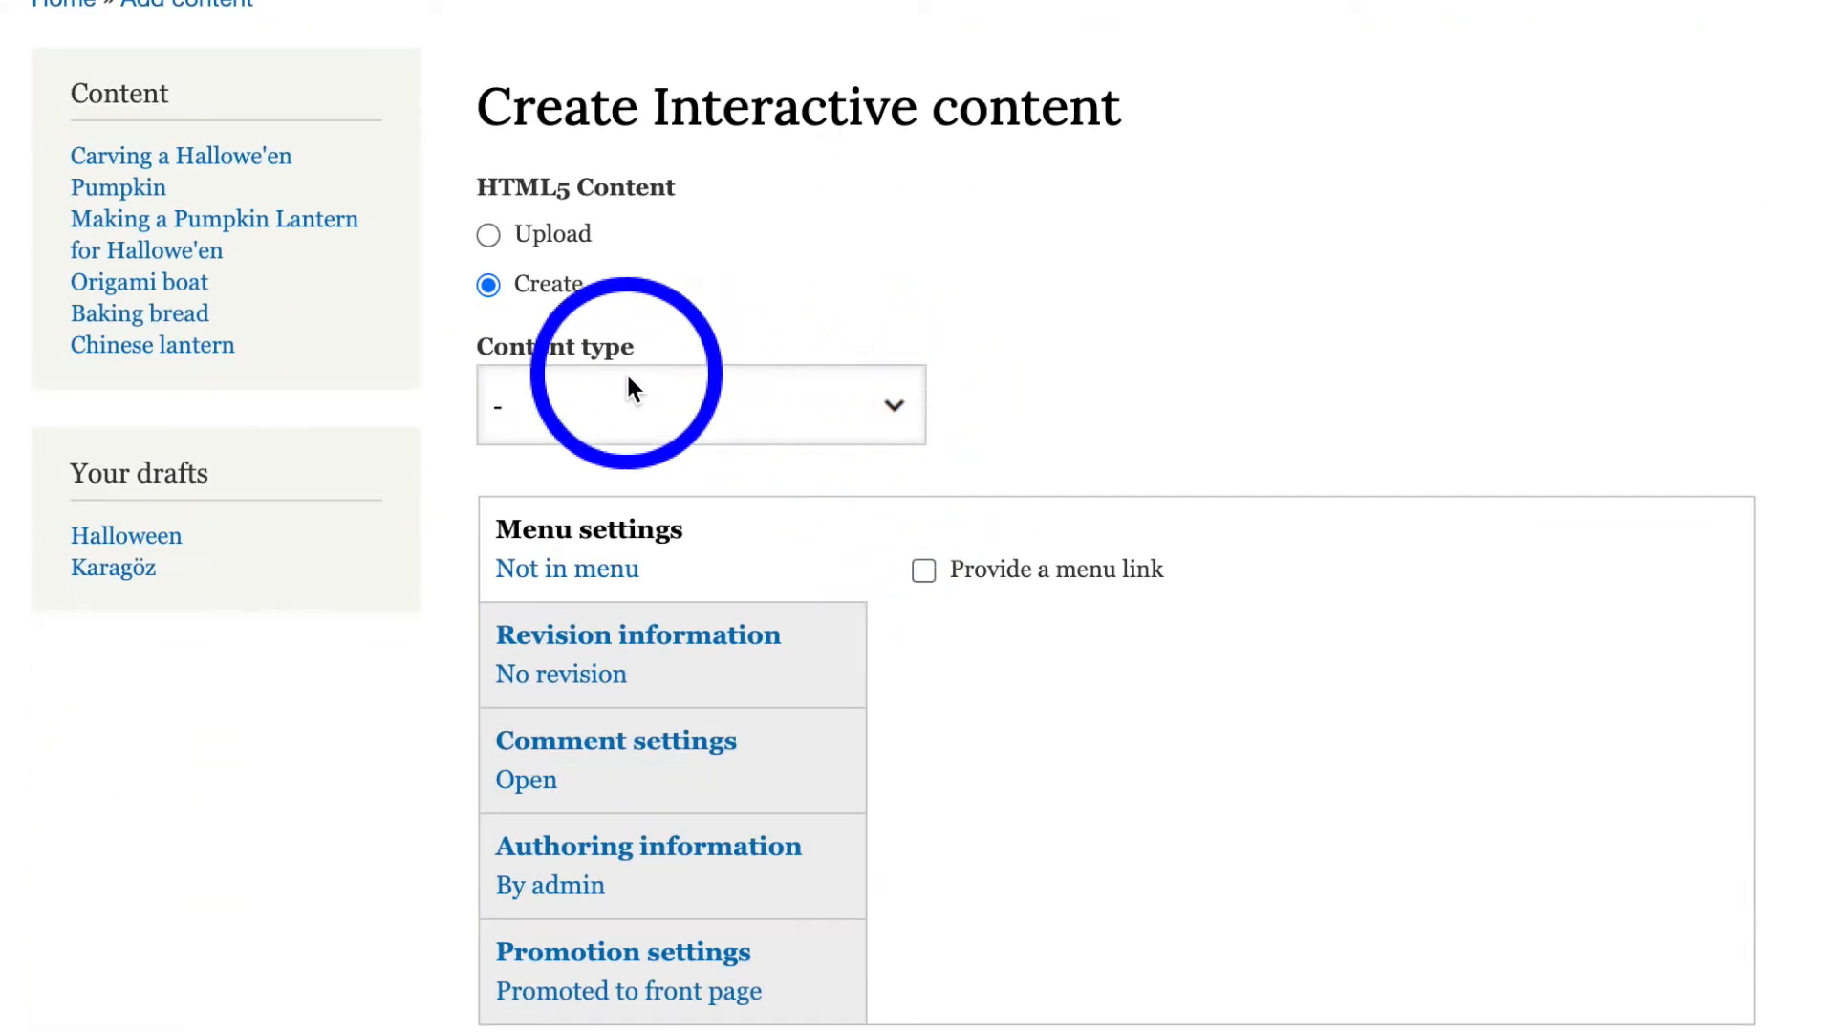
left_click(897, 401)
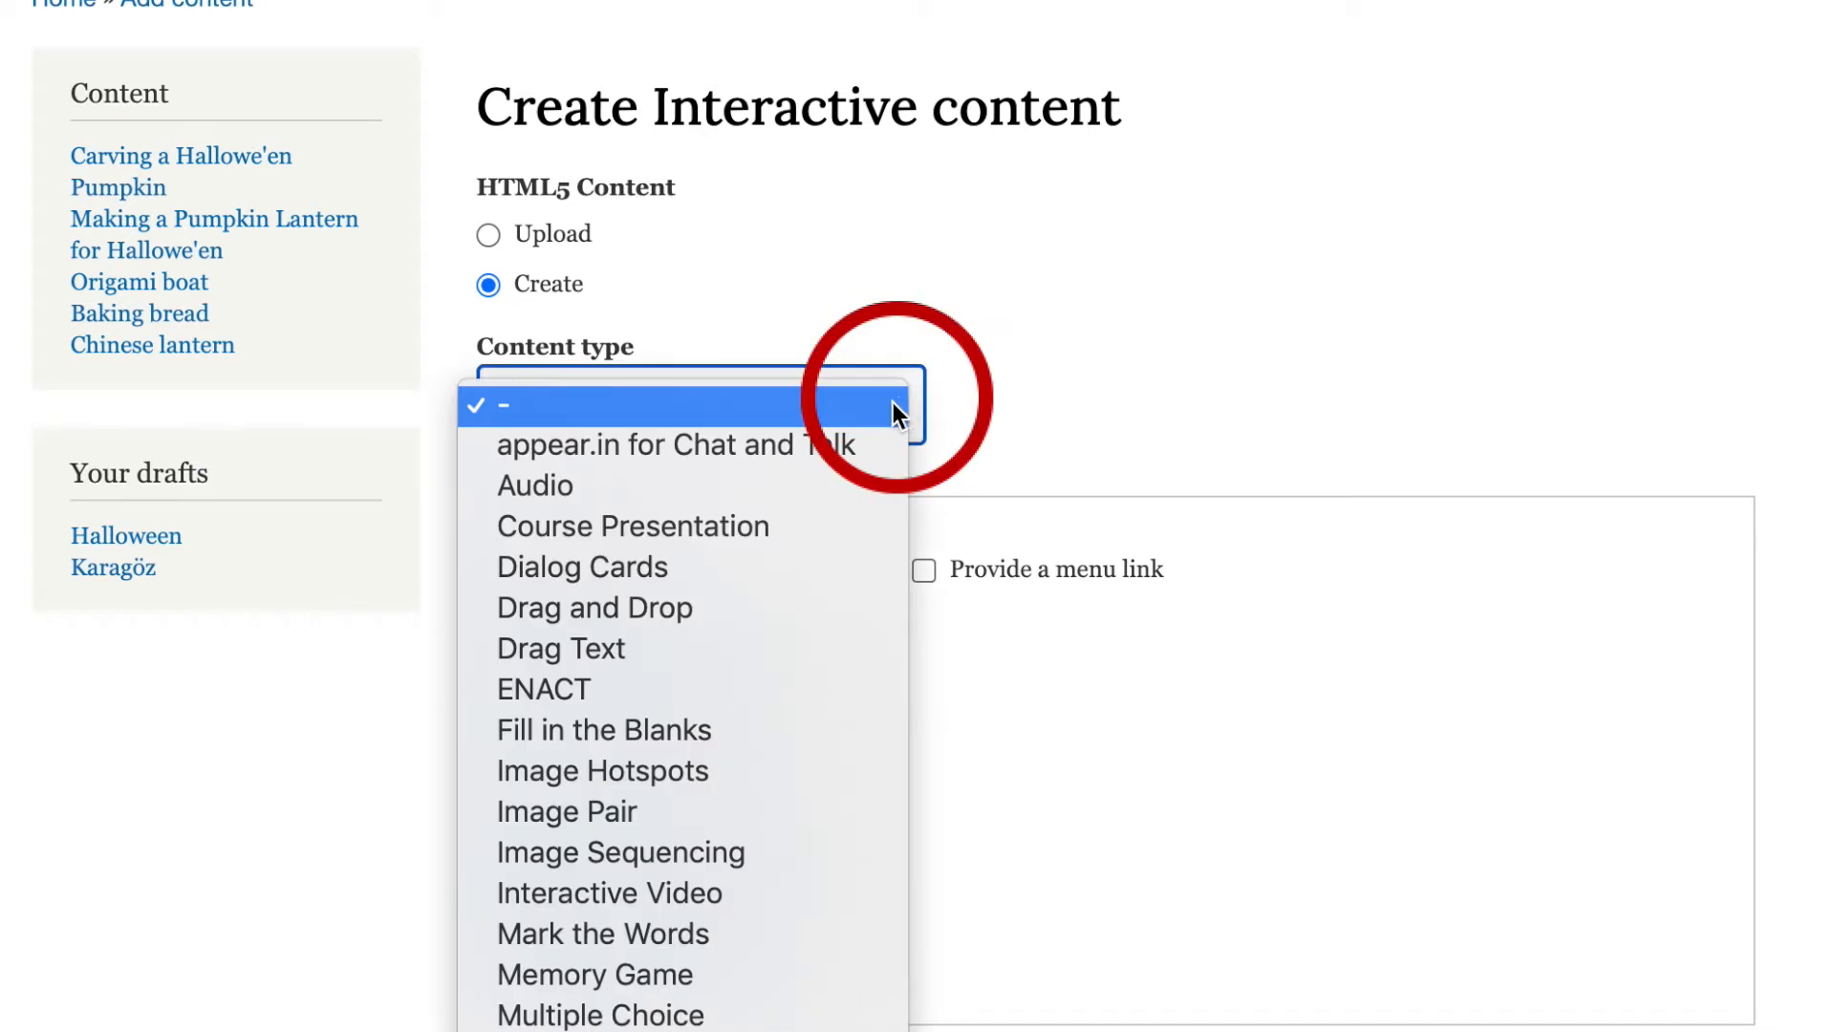
left_click(733, 688)
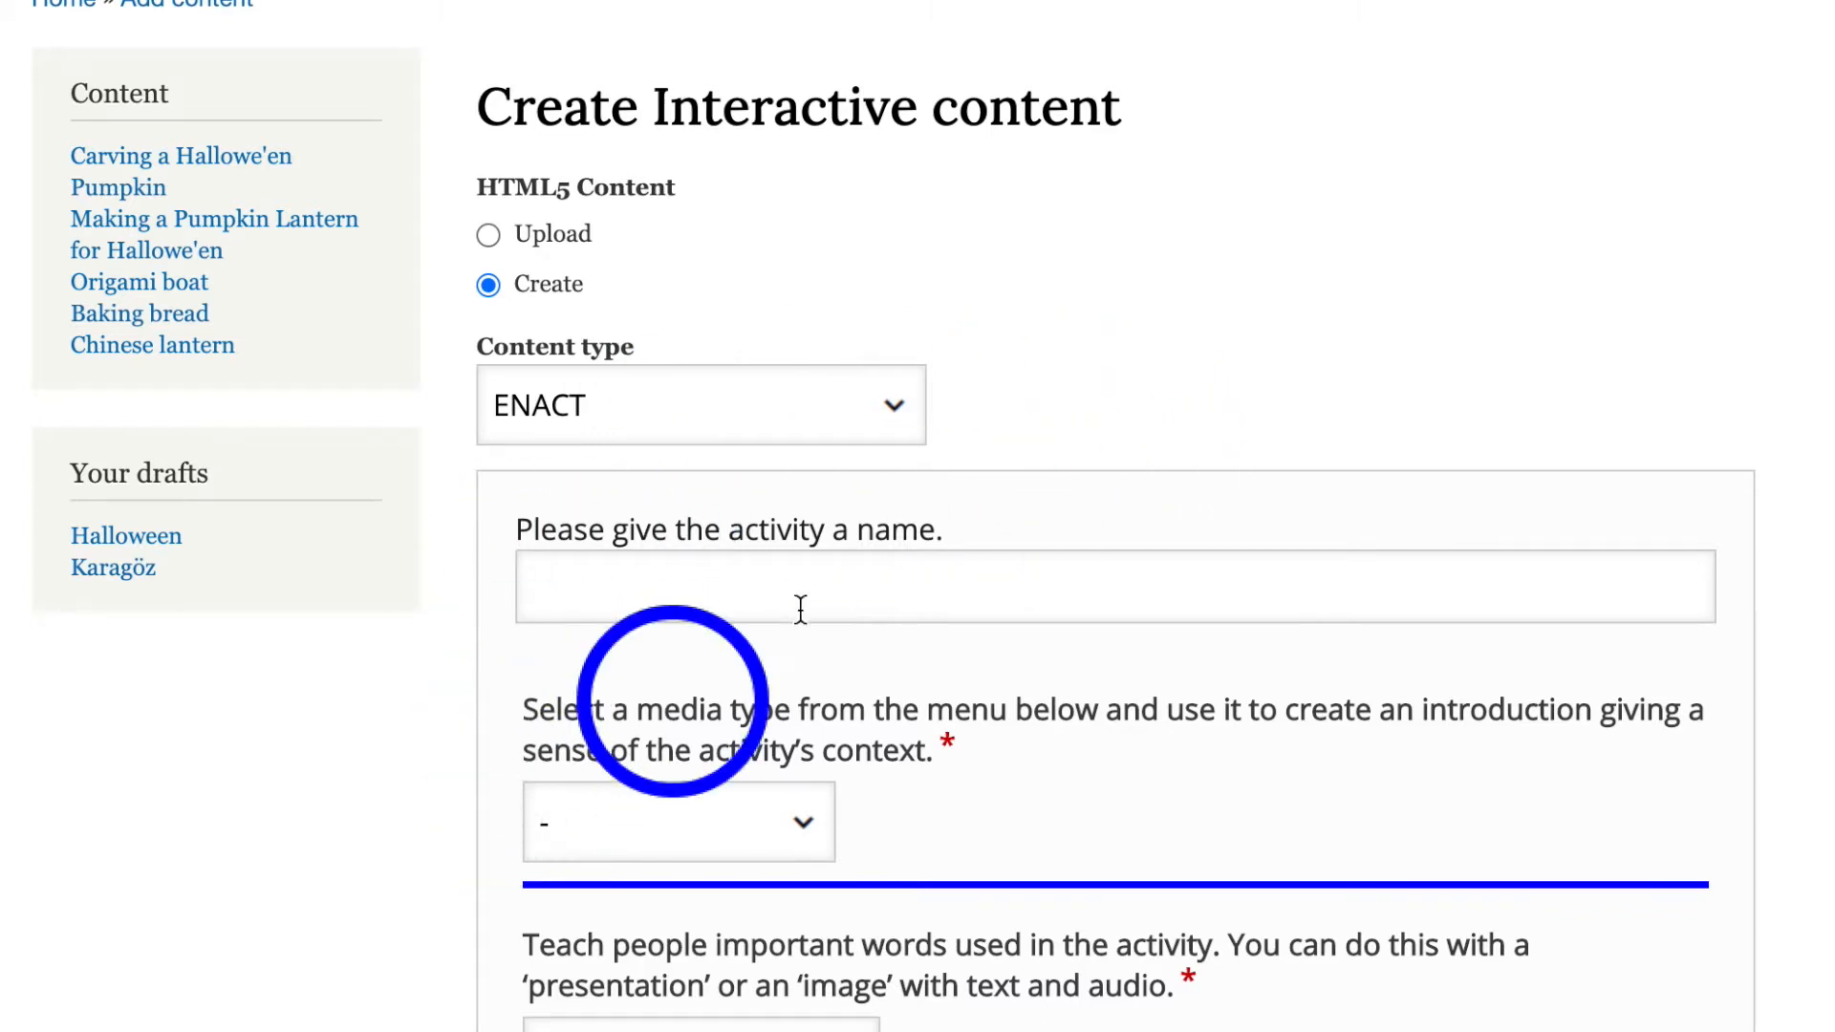
Name the activity with the author's first name followed by "Origami Boat".
scroll(1667, 727, "down", 2)
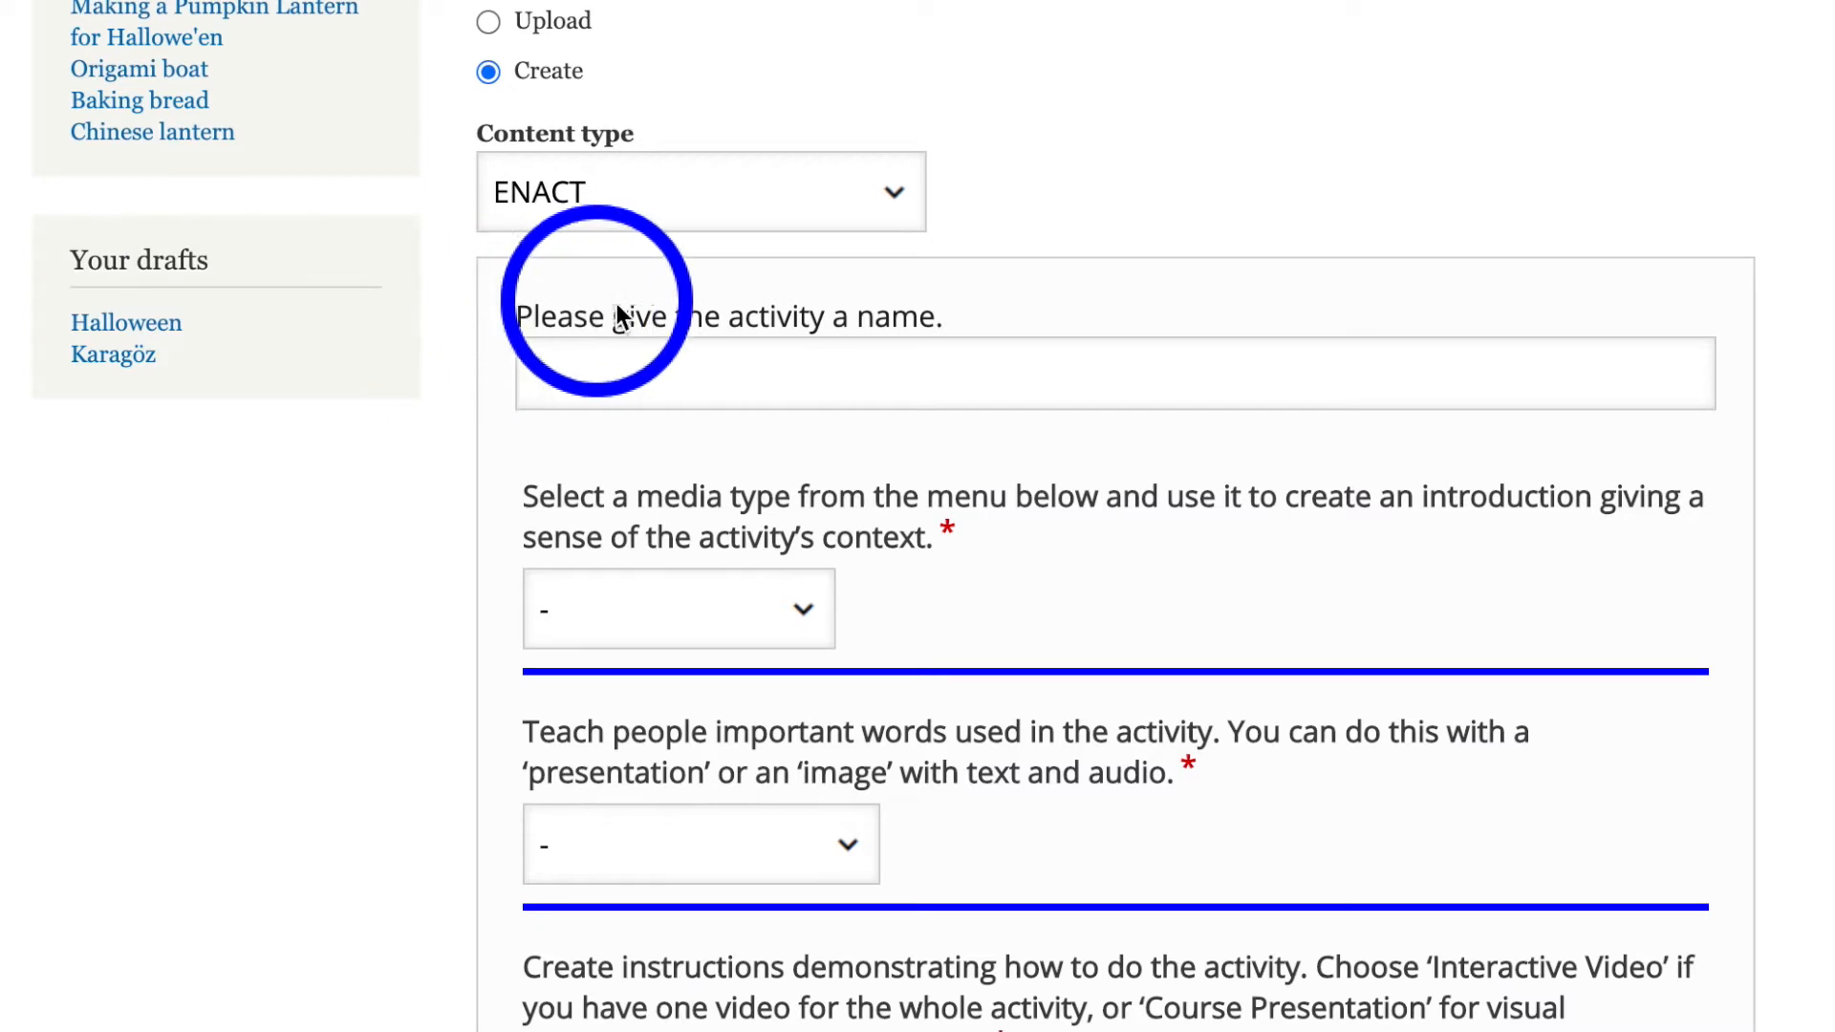
left_click(632, 373)
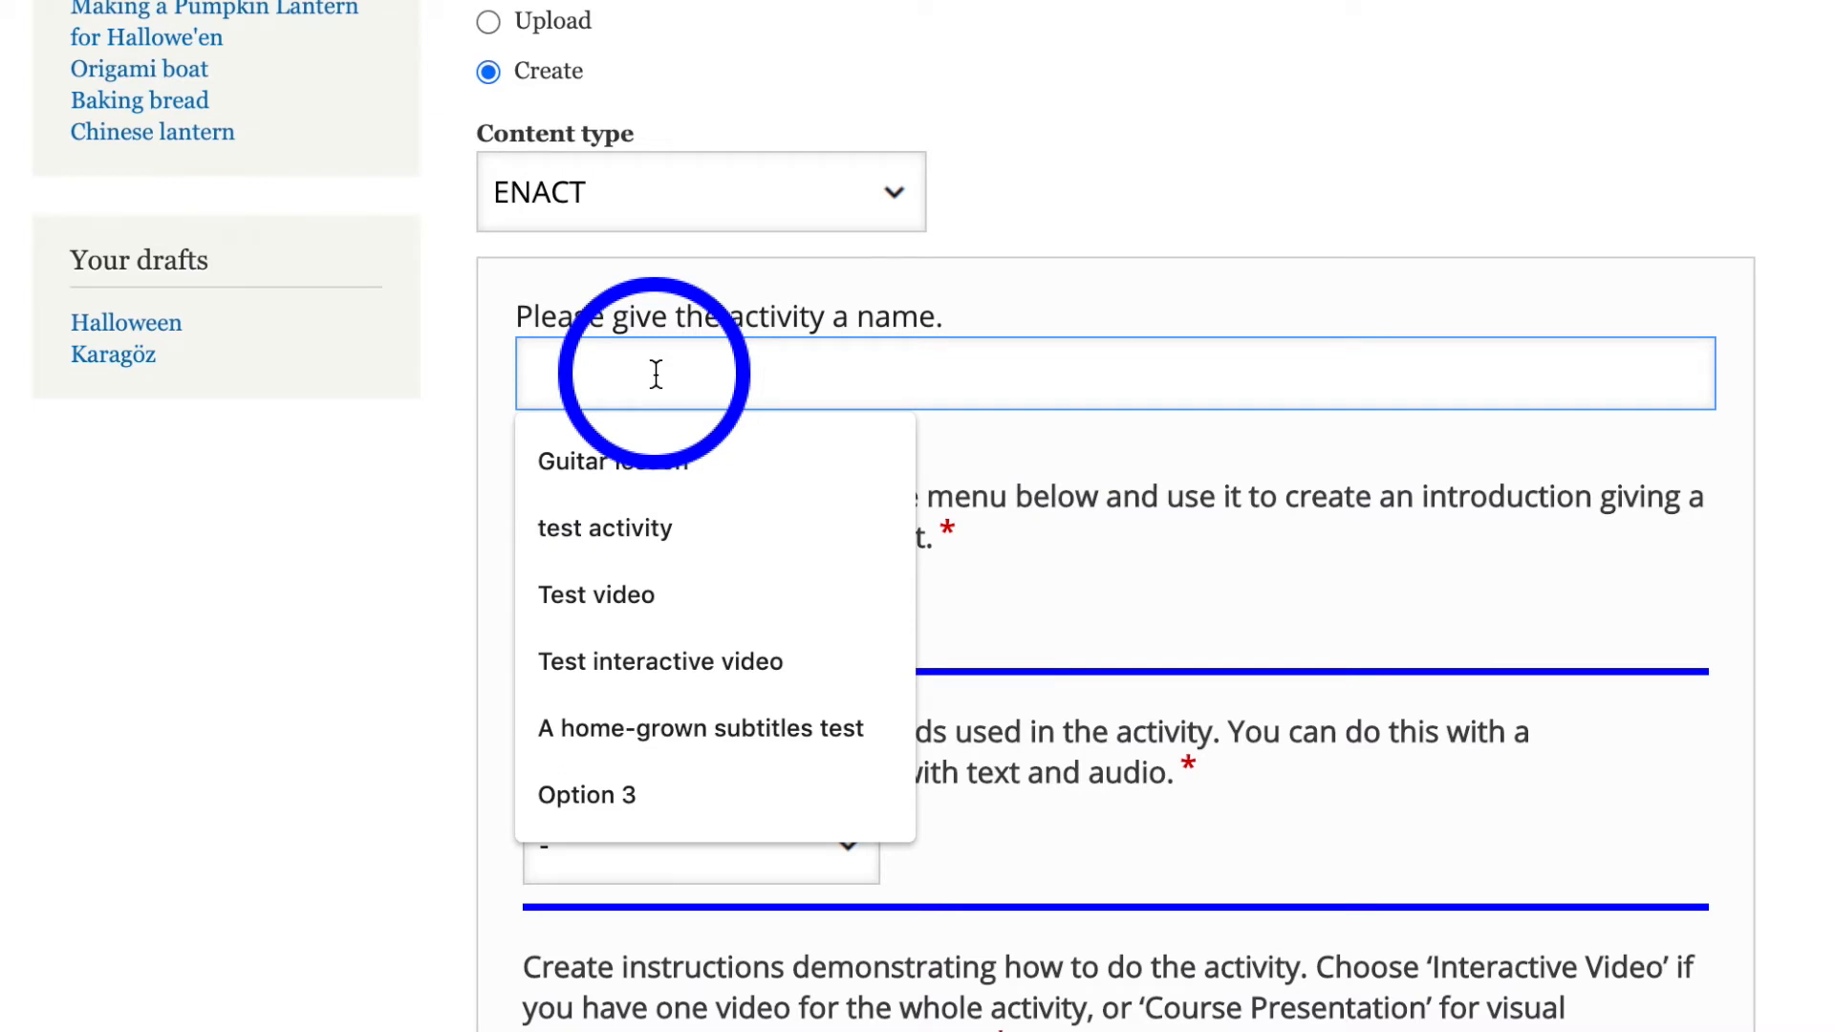
type("Colins Origami Boat")
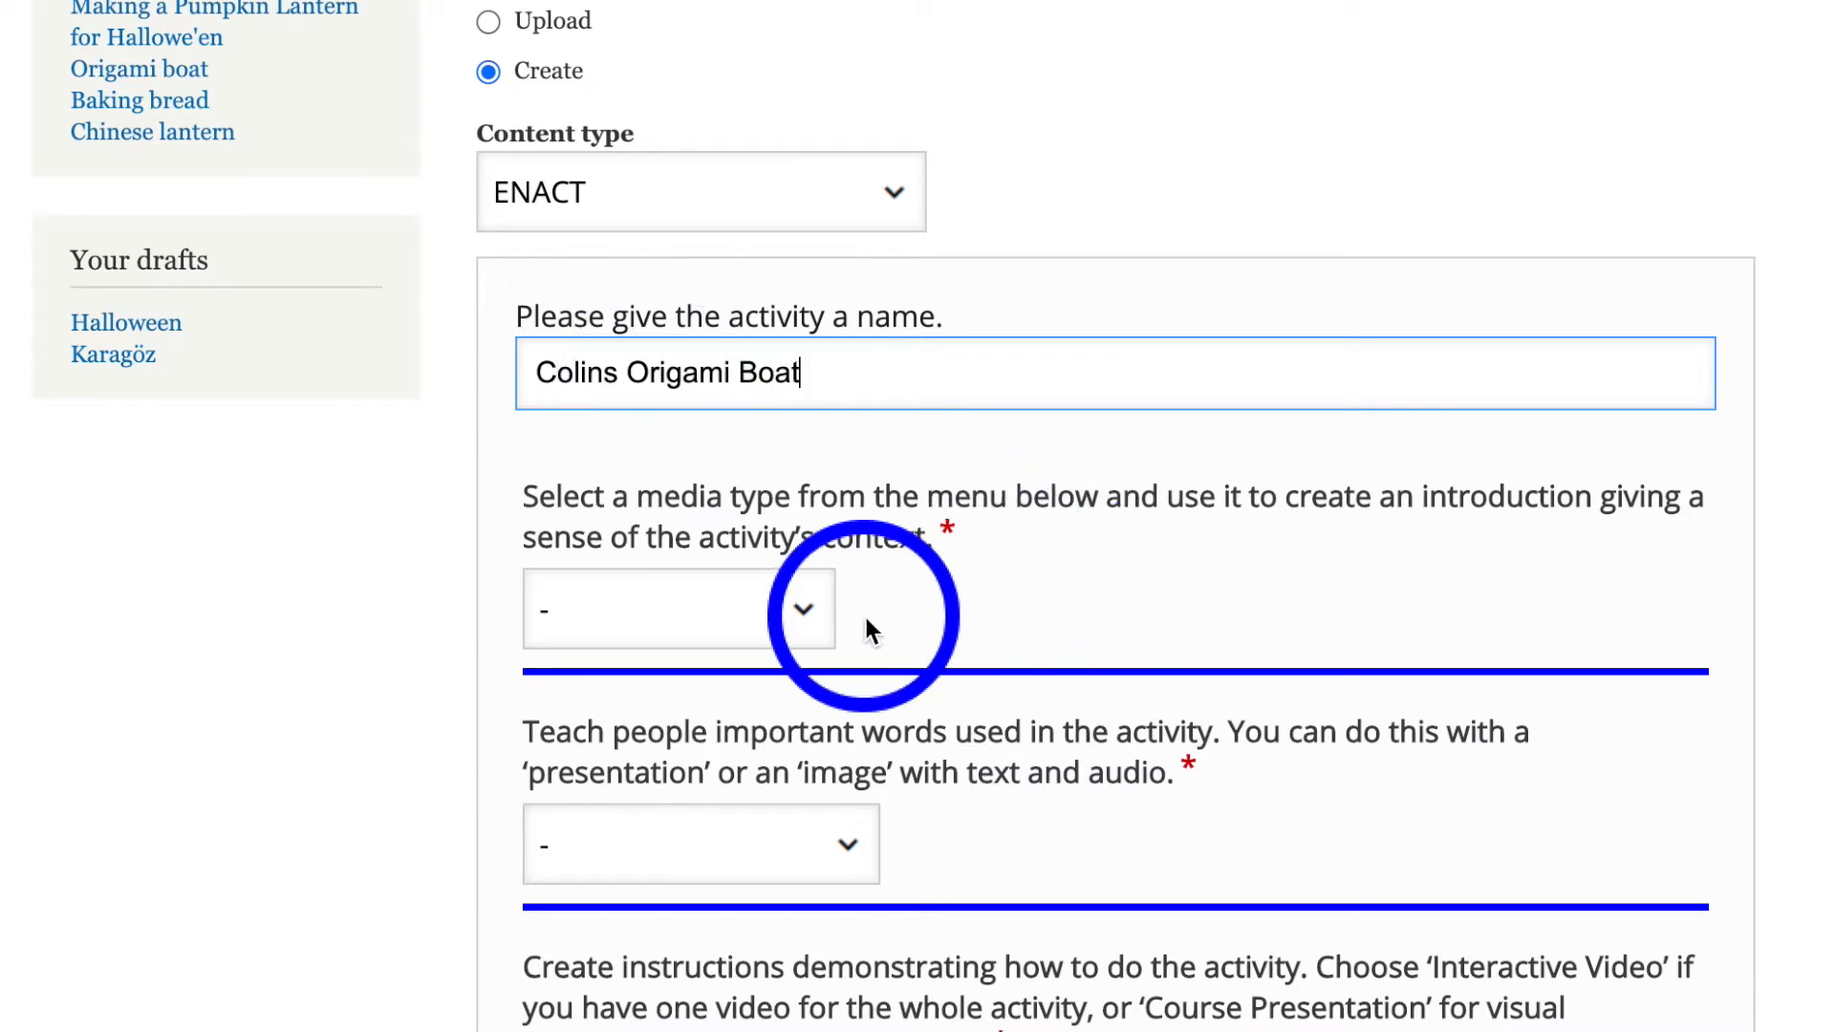
Review the media types offered for the activity's context introduction and choose Interactive Video.
left_click(812, 600)
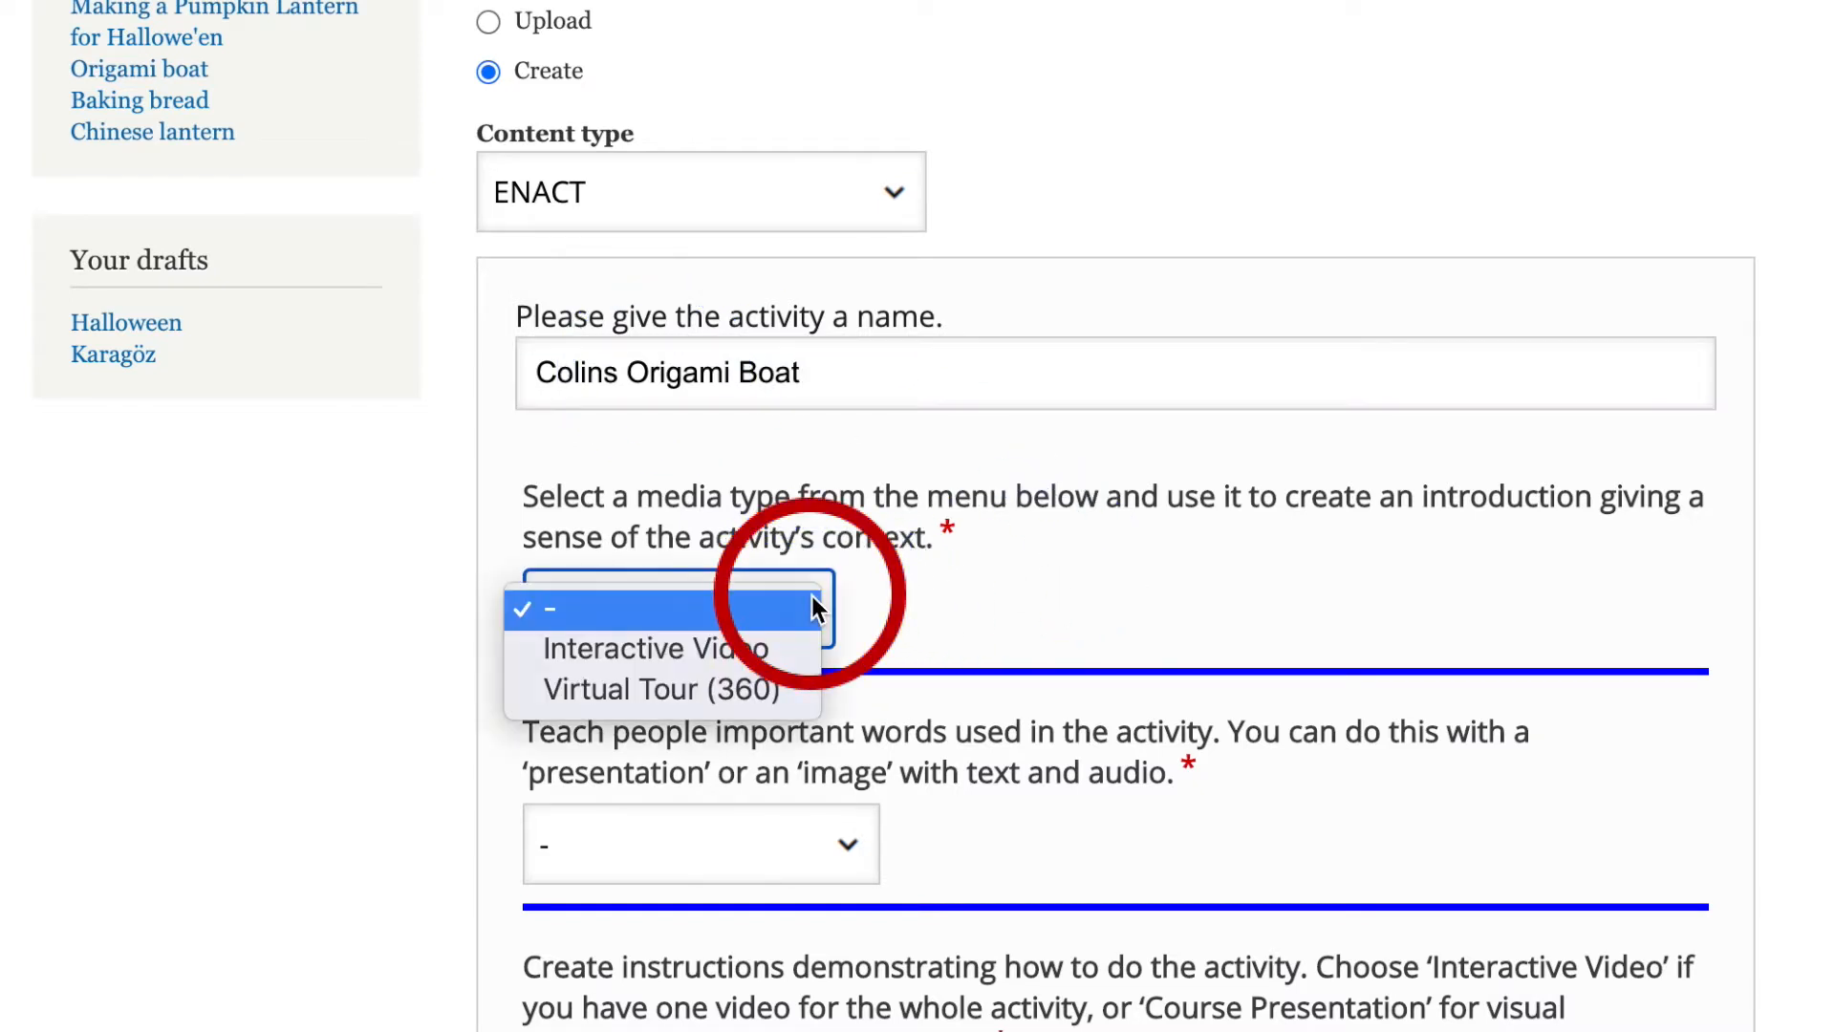
left_click(736, 516)
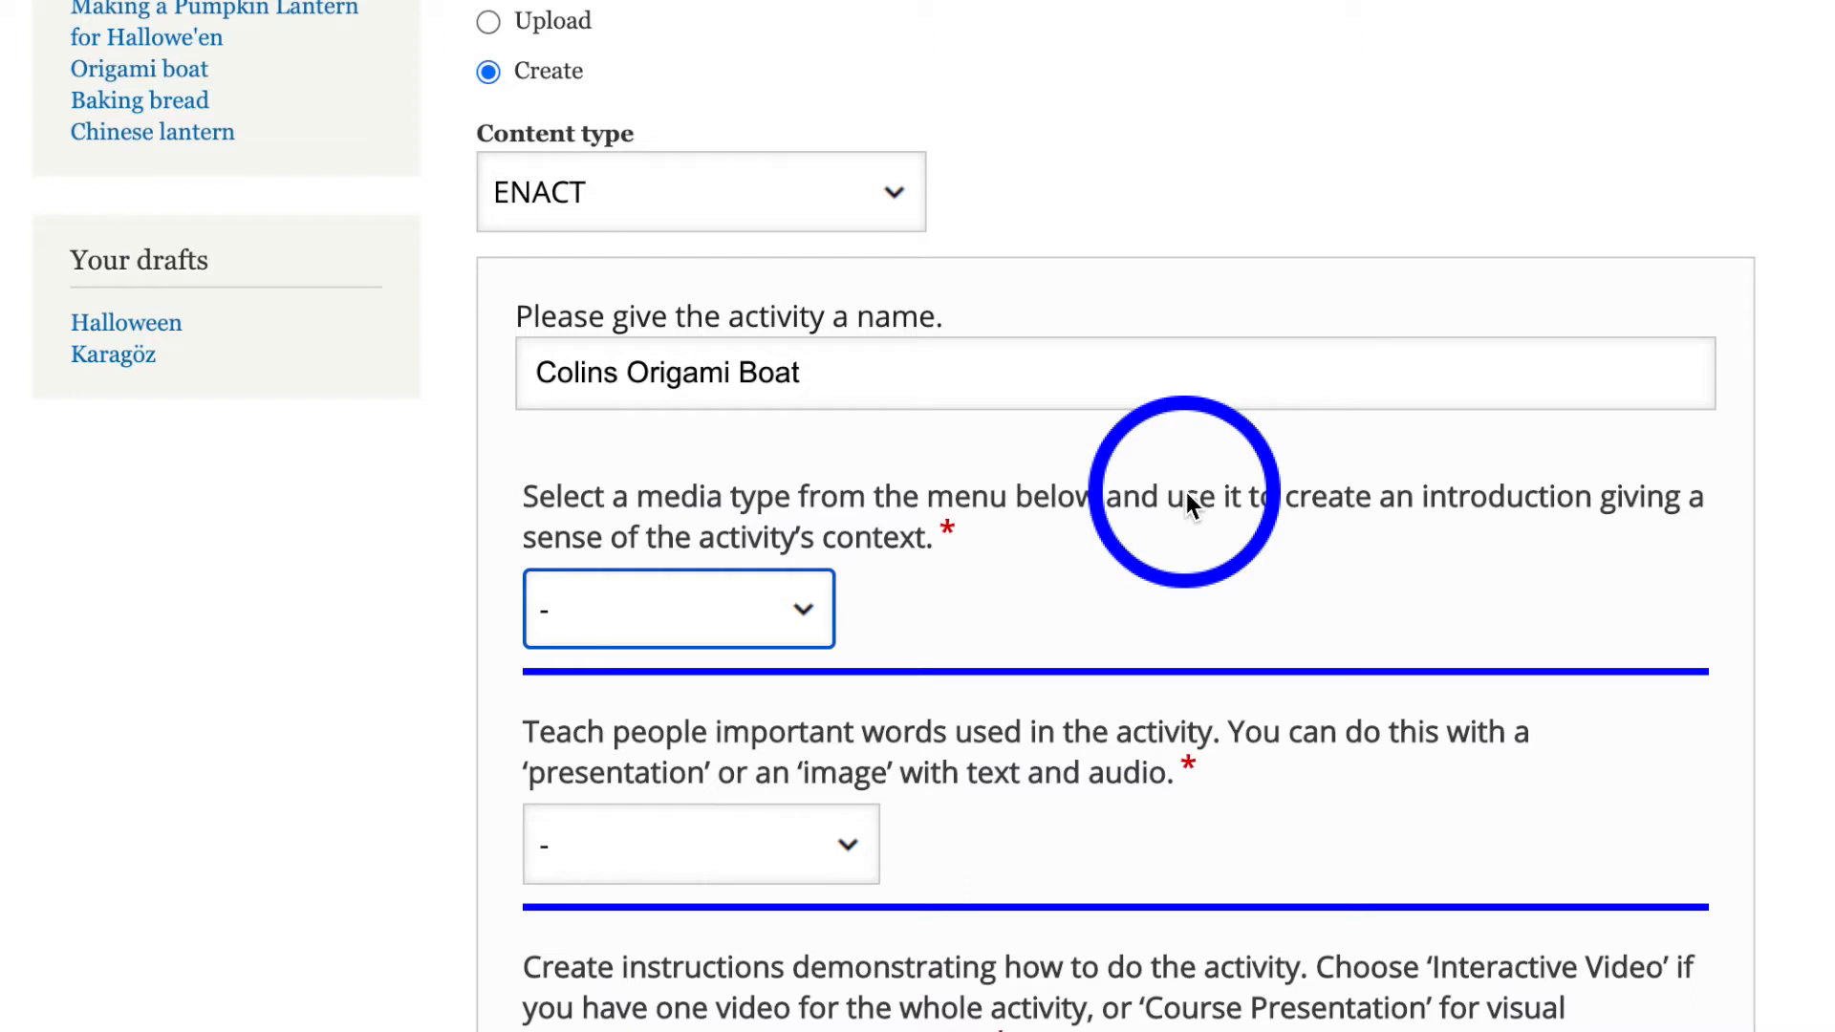
left_click(809, 609)
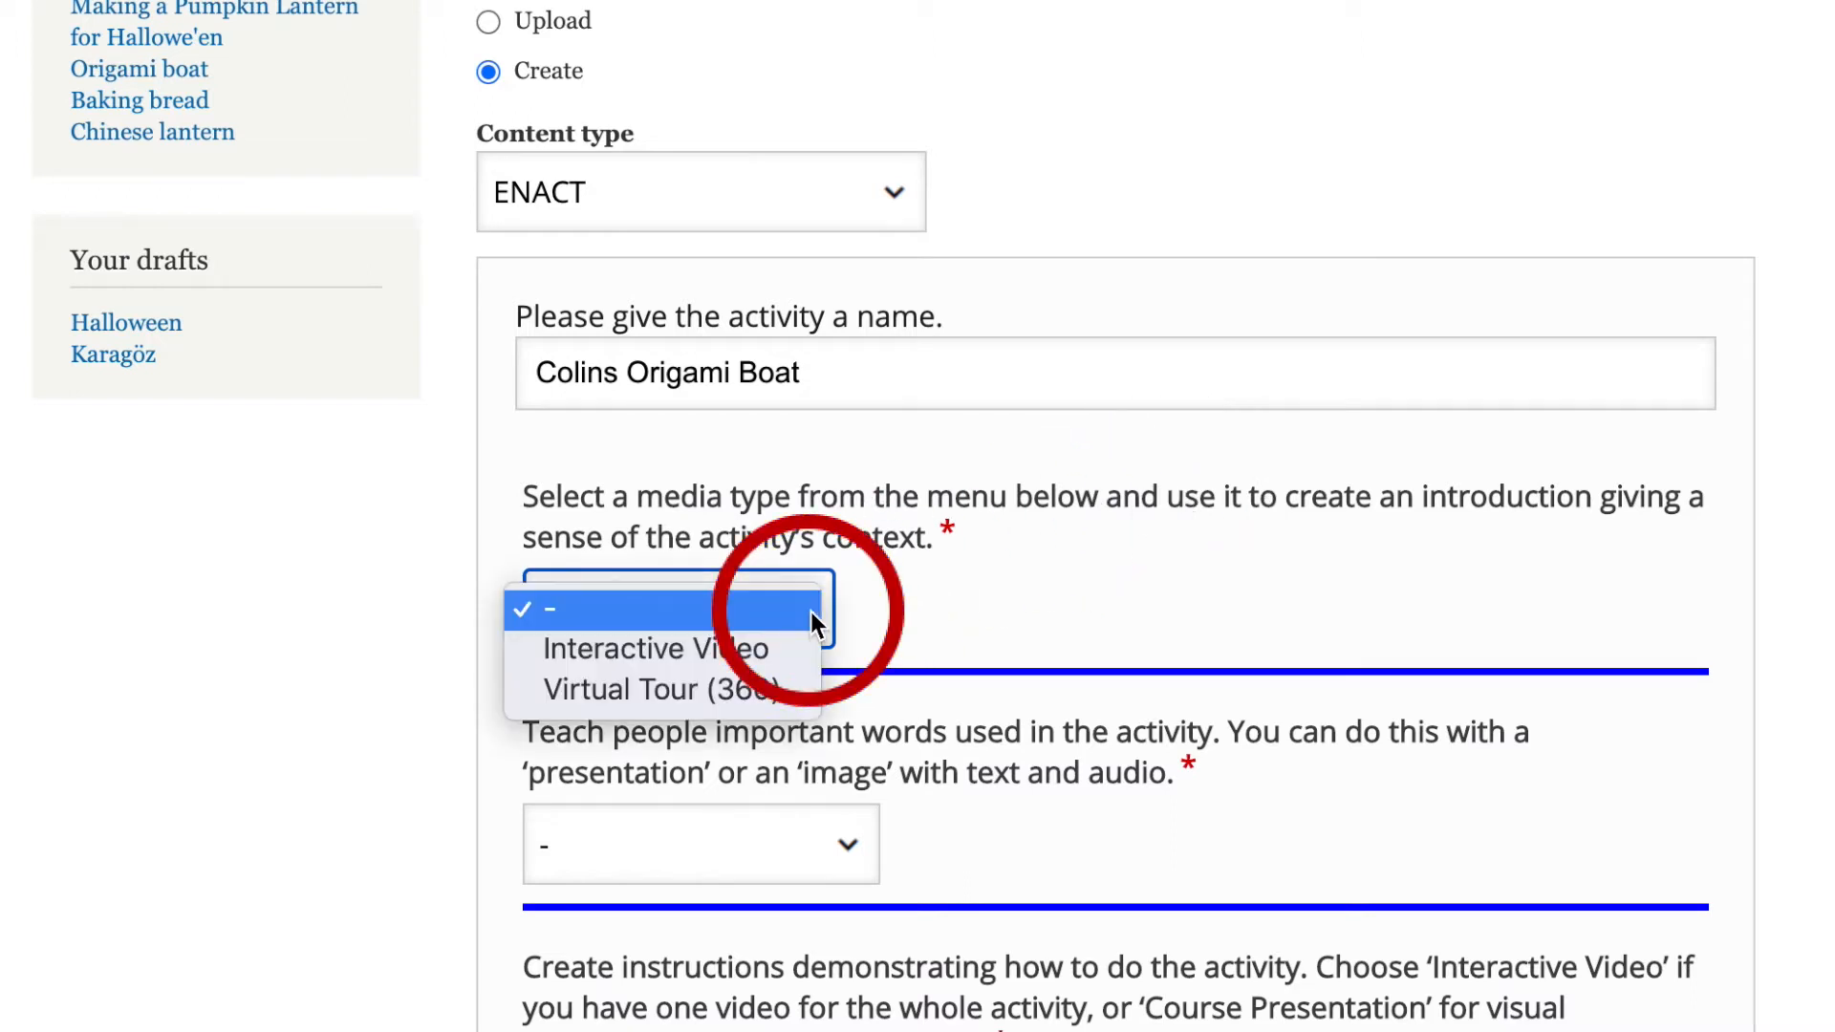
left_click(724, 648)
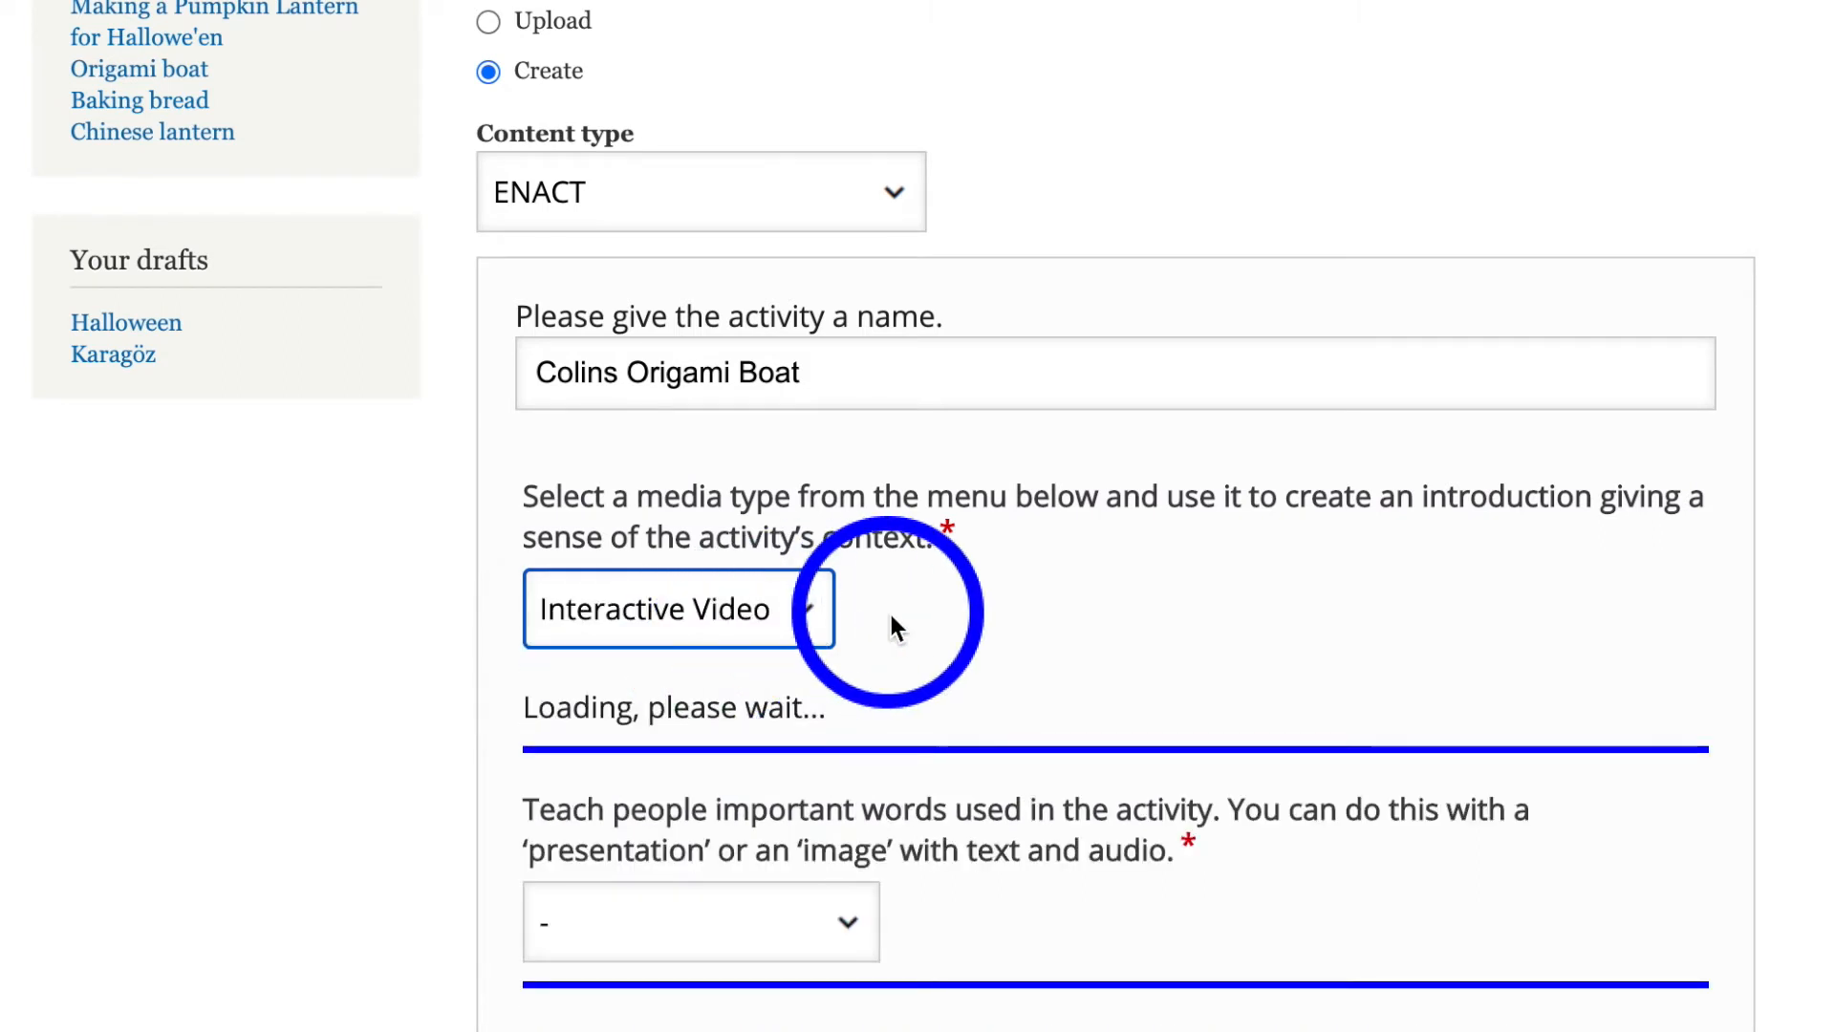
Add the YouTube link from the README's Pre-task part 1 instructions as the introduction's video source.
scroll(889, 626, "down", 2)
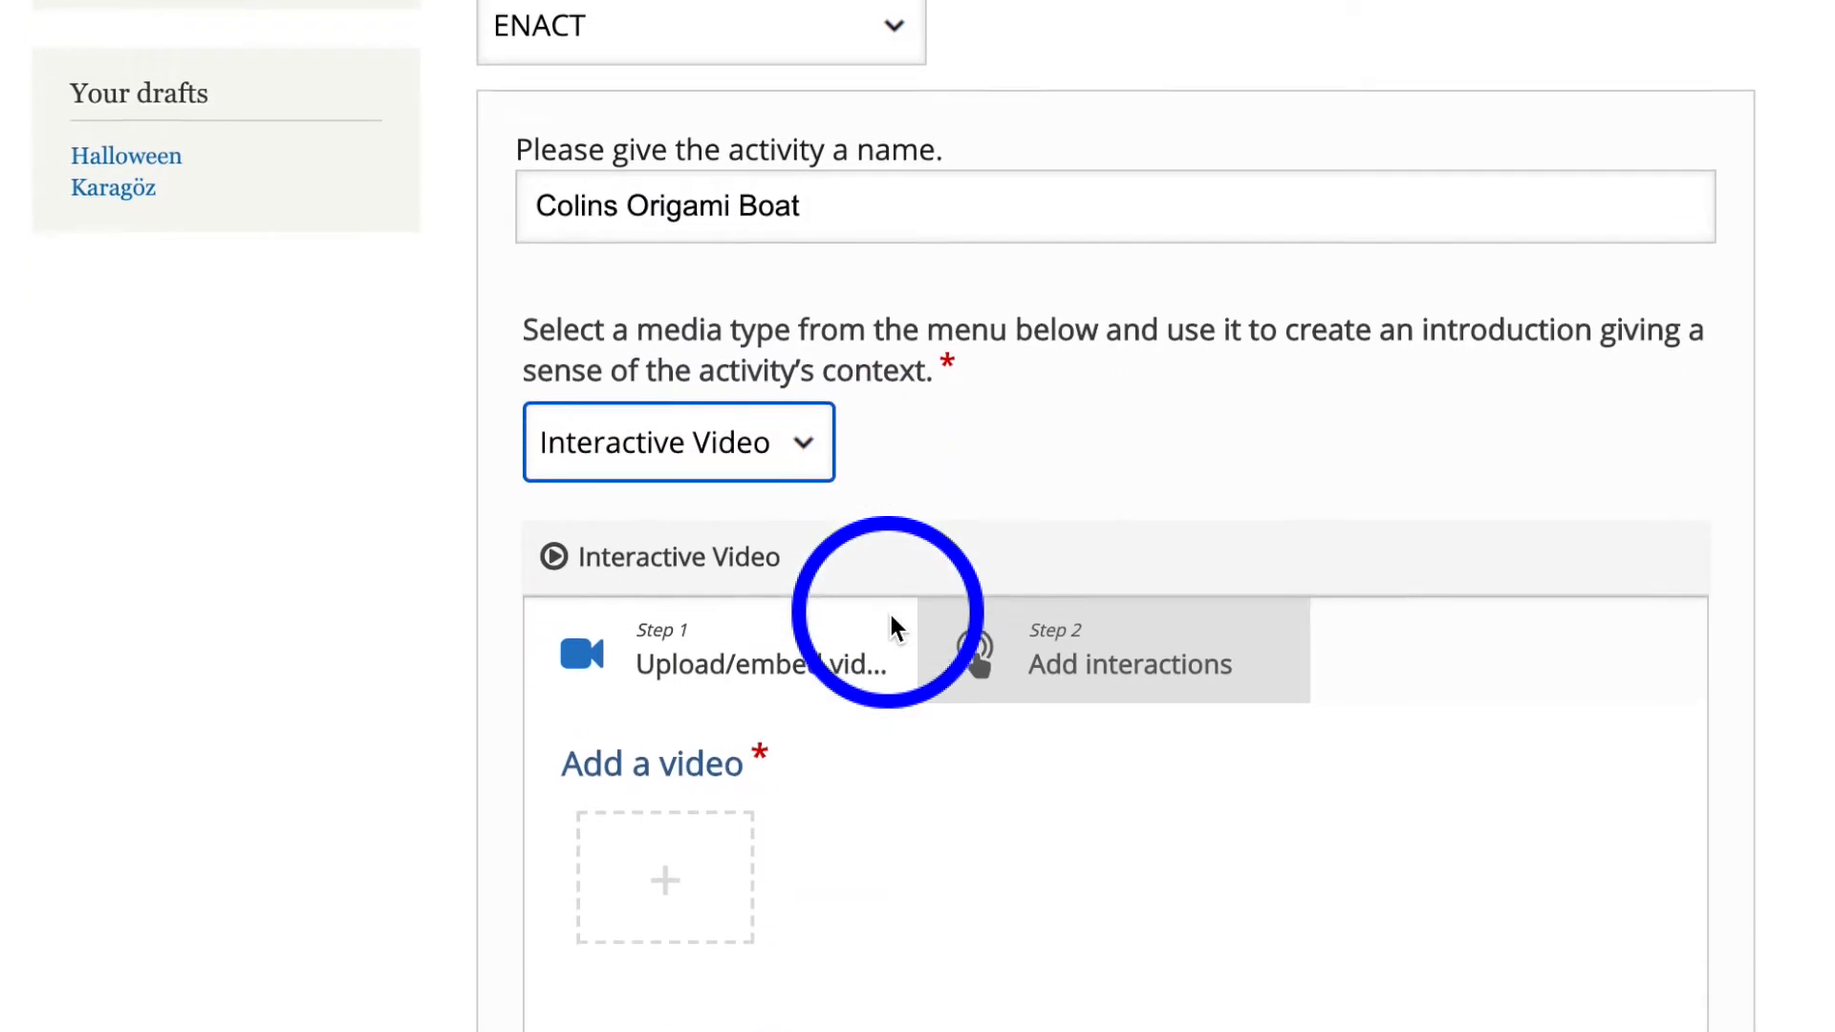
scroll(892, 628, "down", 3)
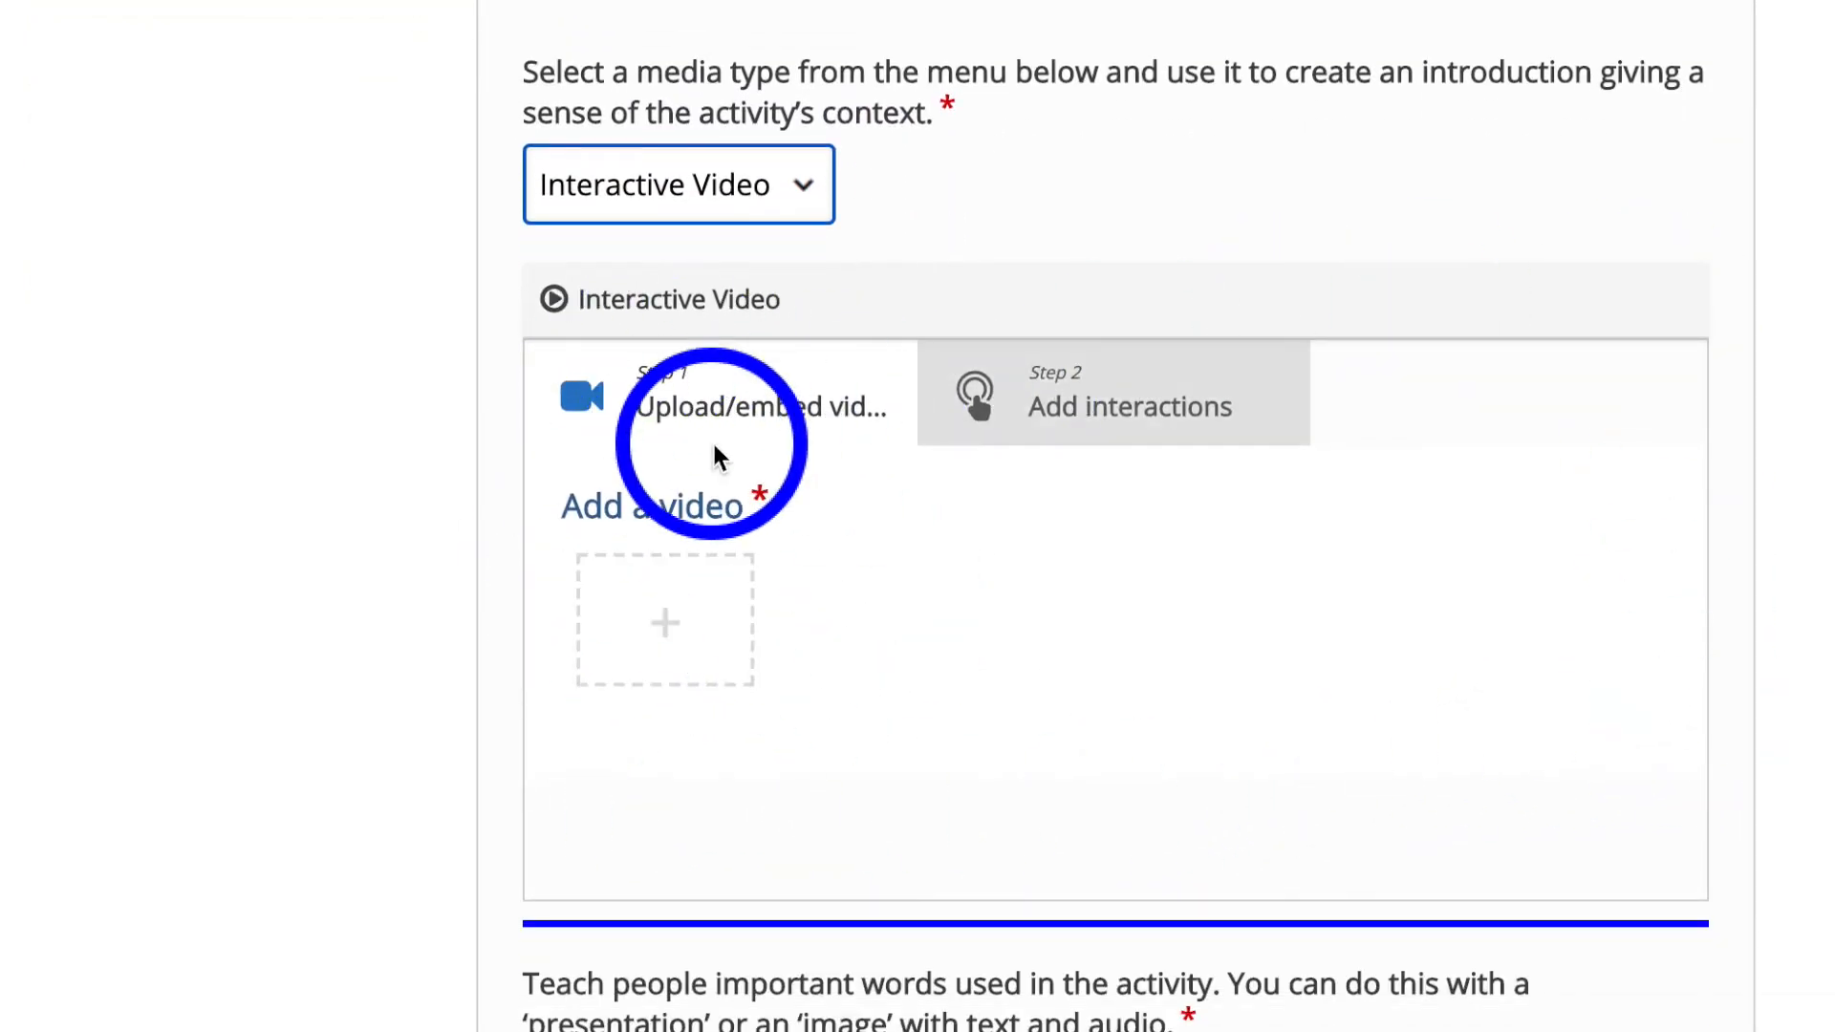
left_click(666, 626)
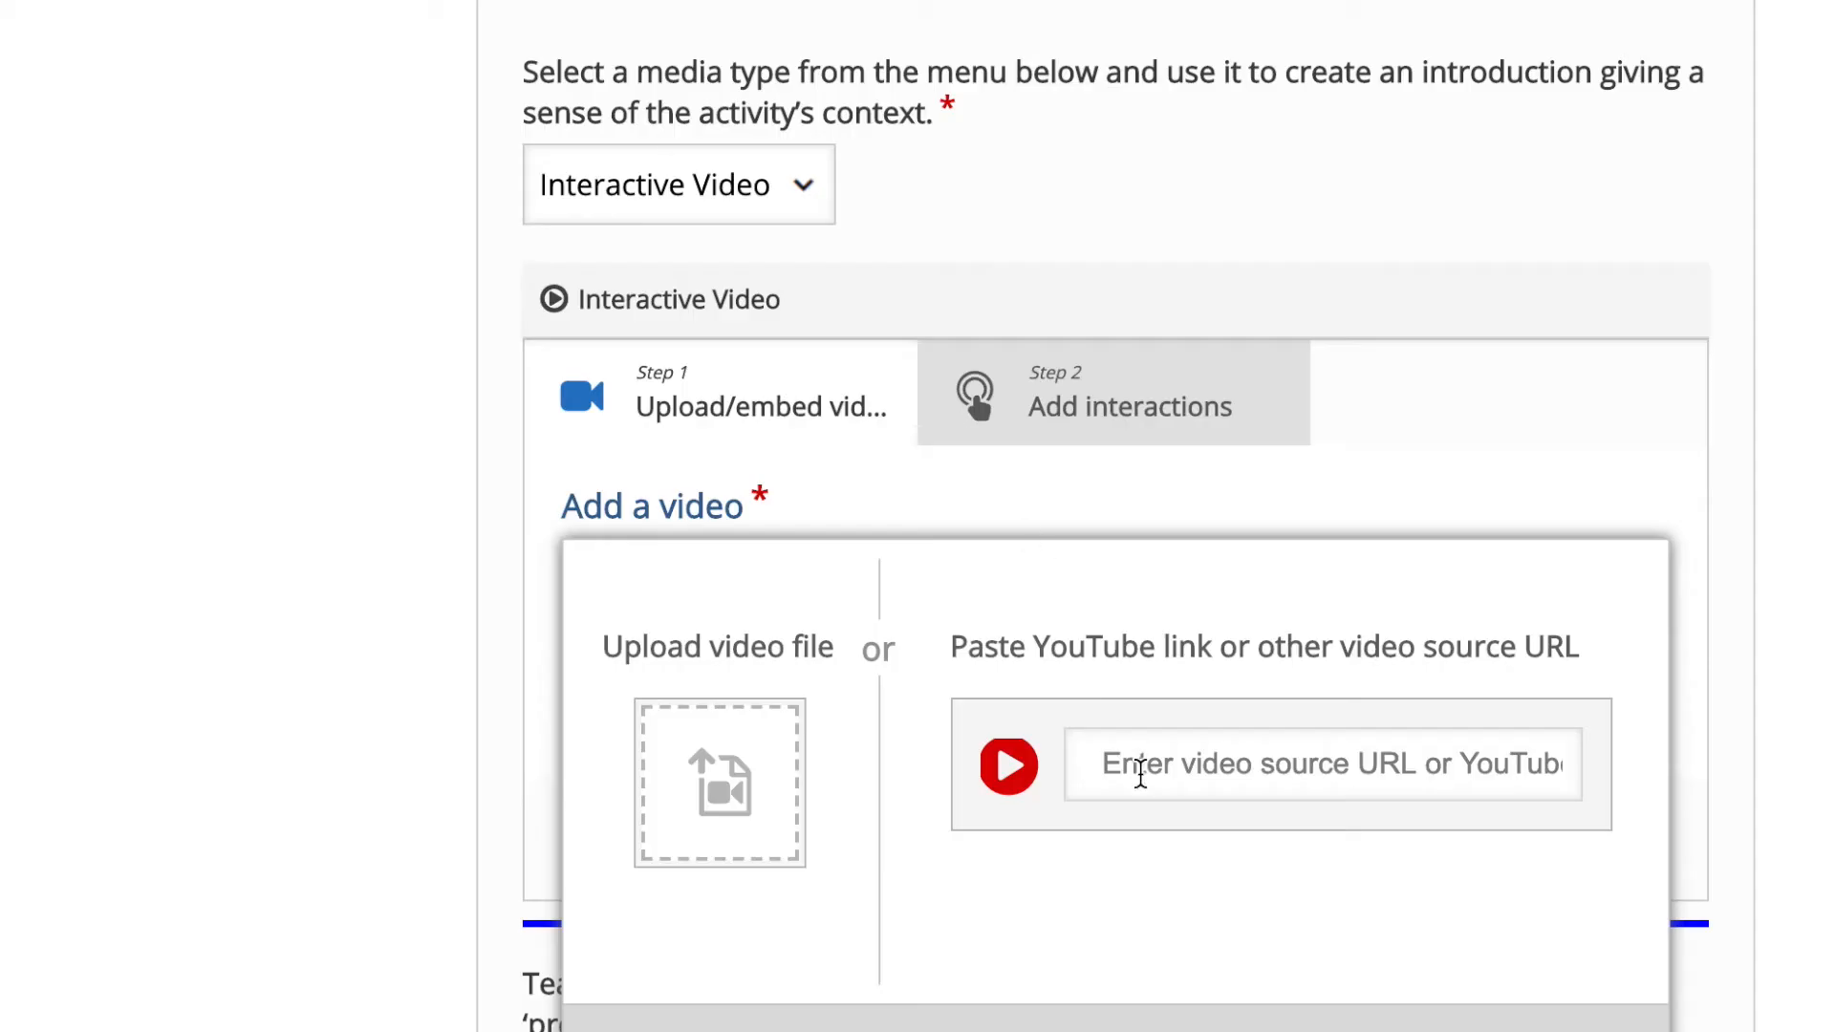
left_click(1141, 764)
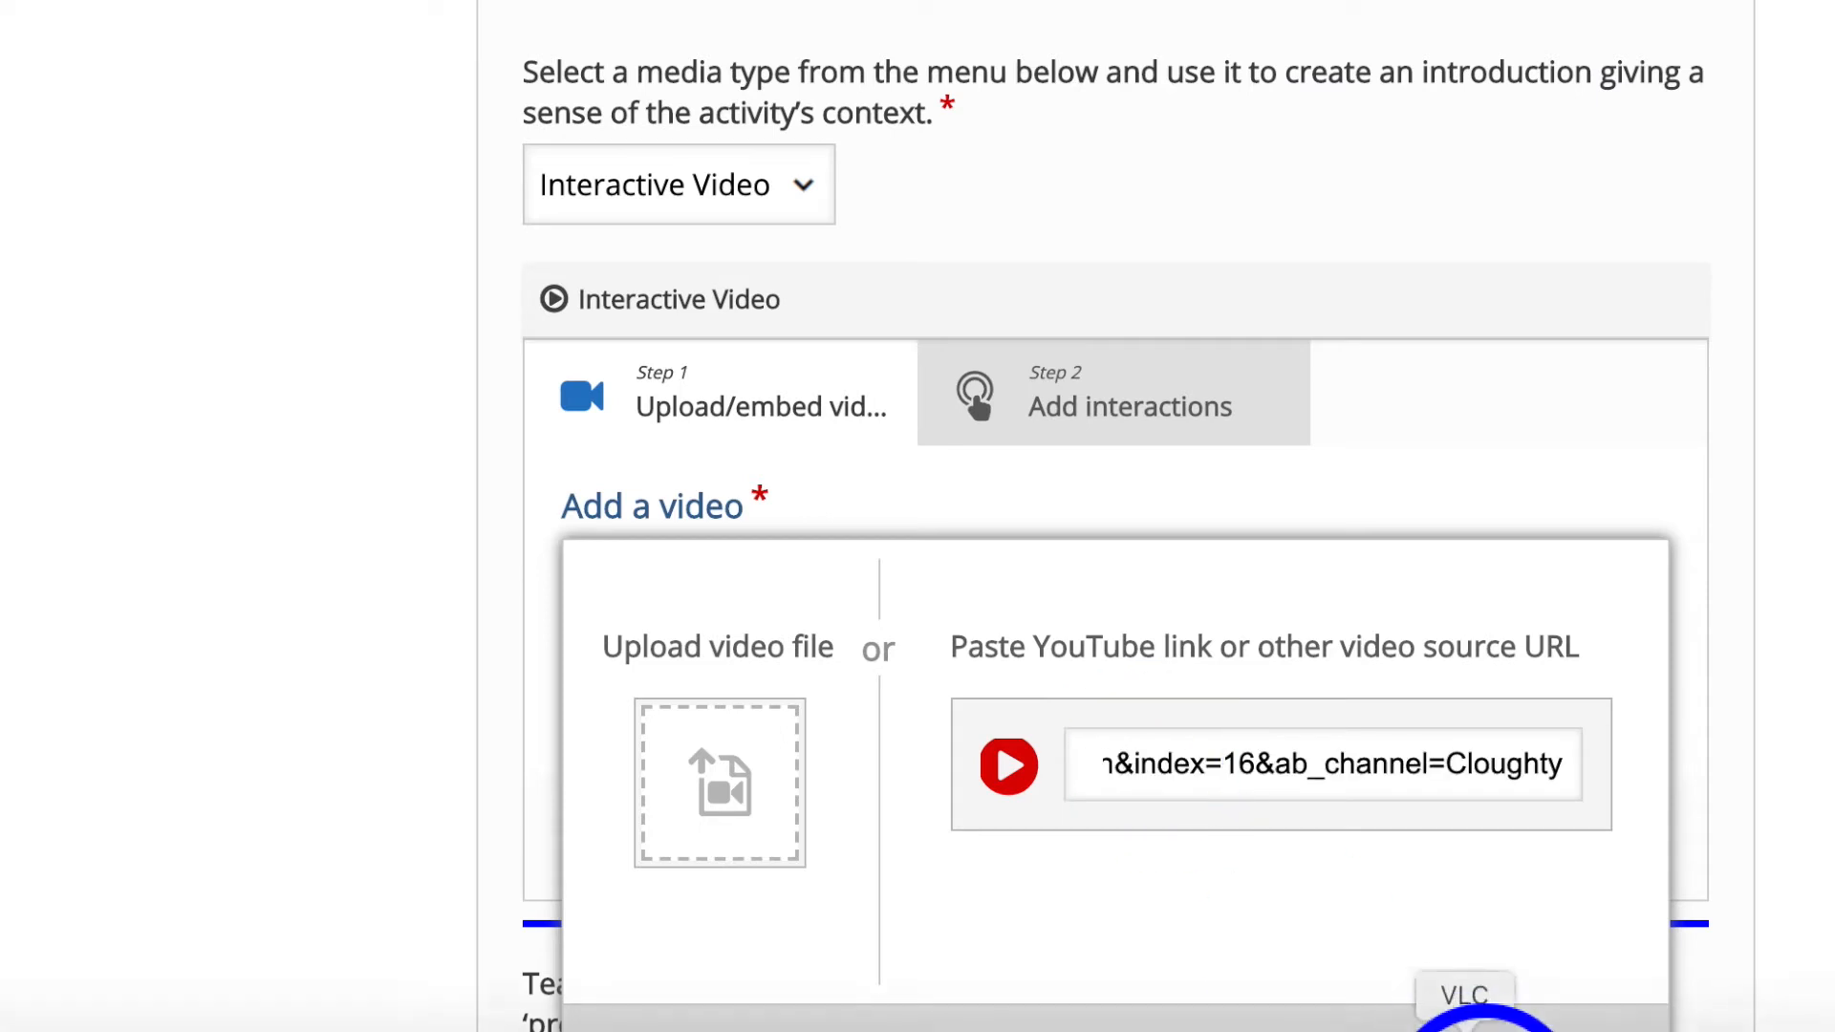
left_click(1412, 1018)
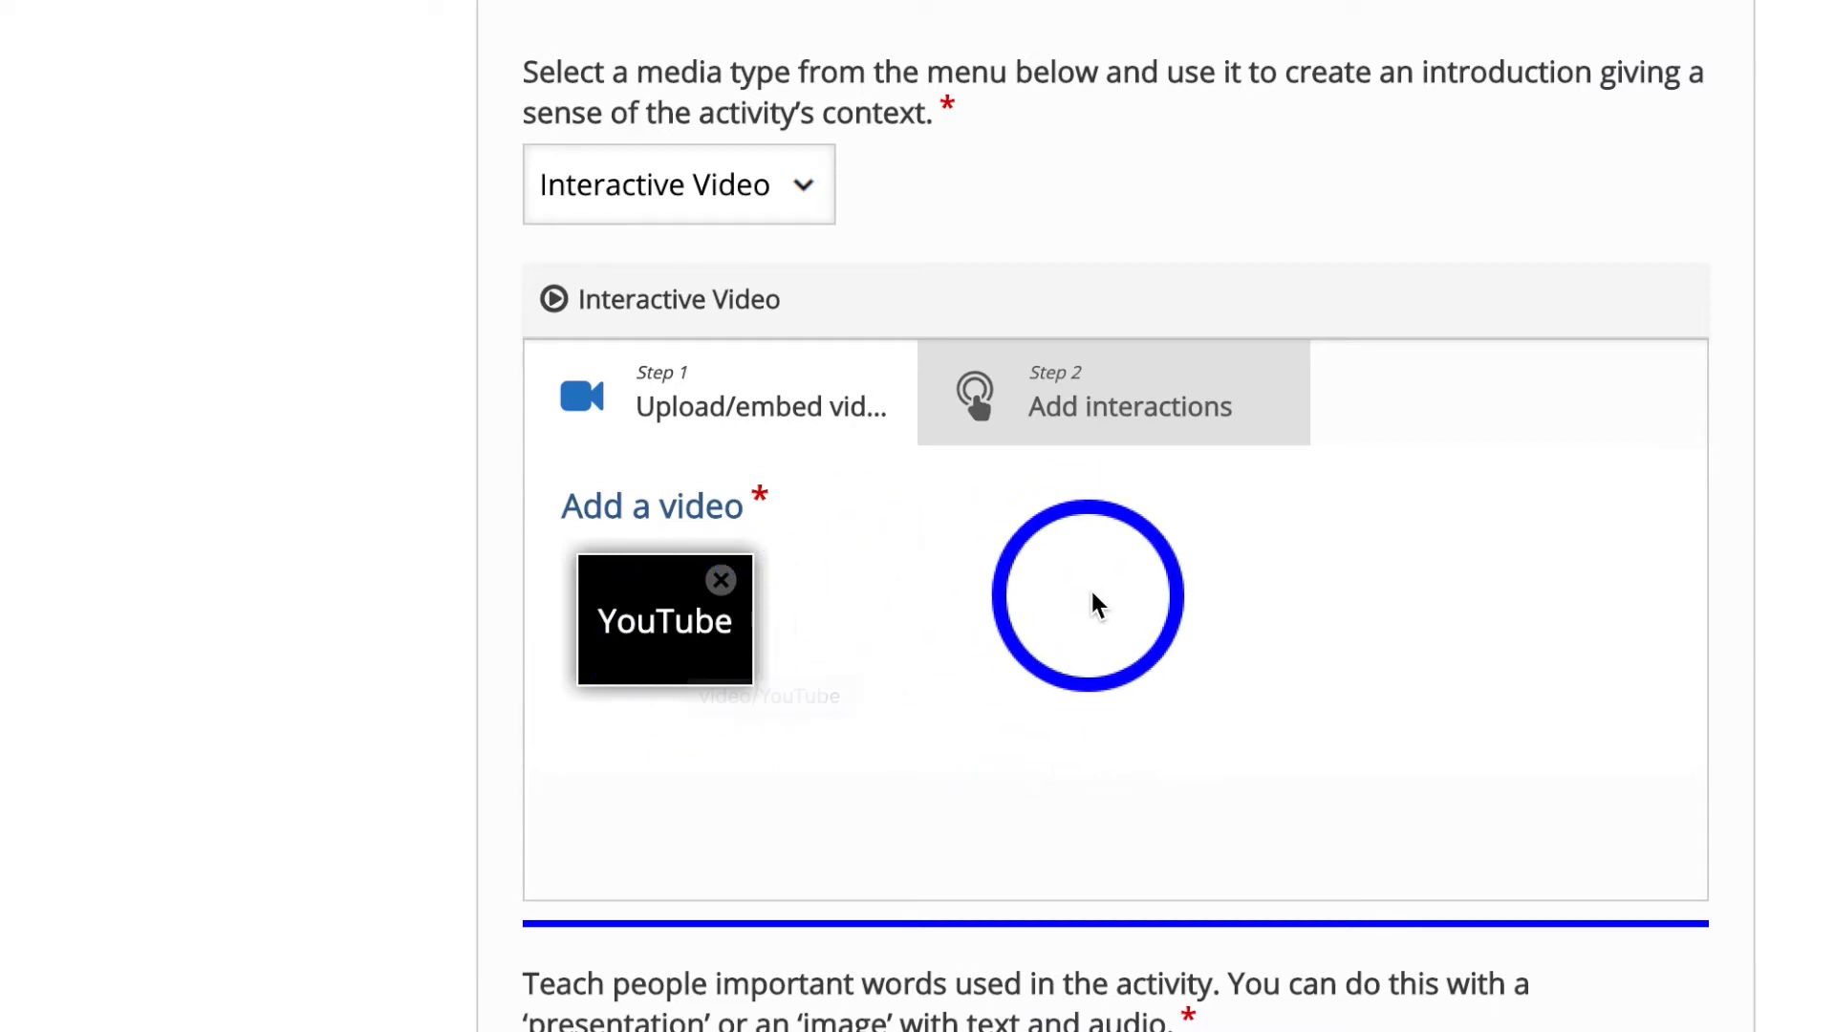
Go to the introduction video's interactions stage, play the video and pause it at about 0:04.
left_click(1099, 418)
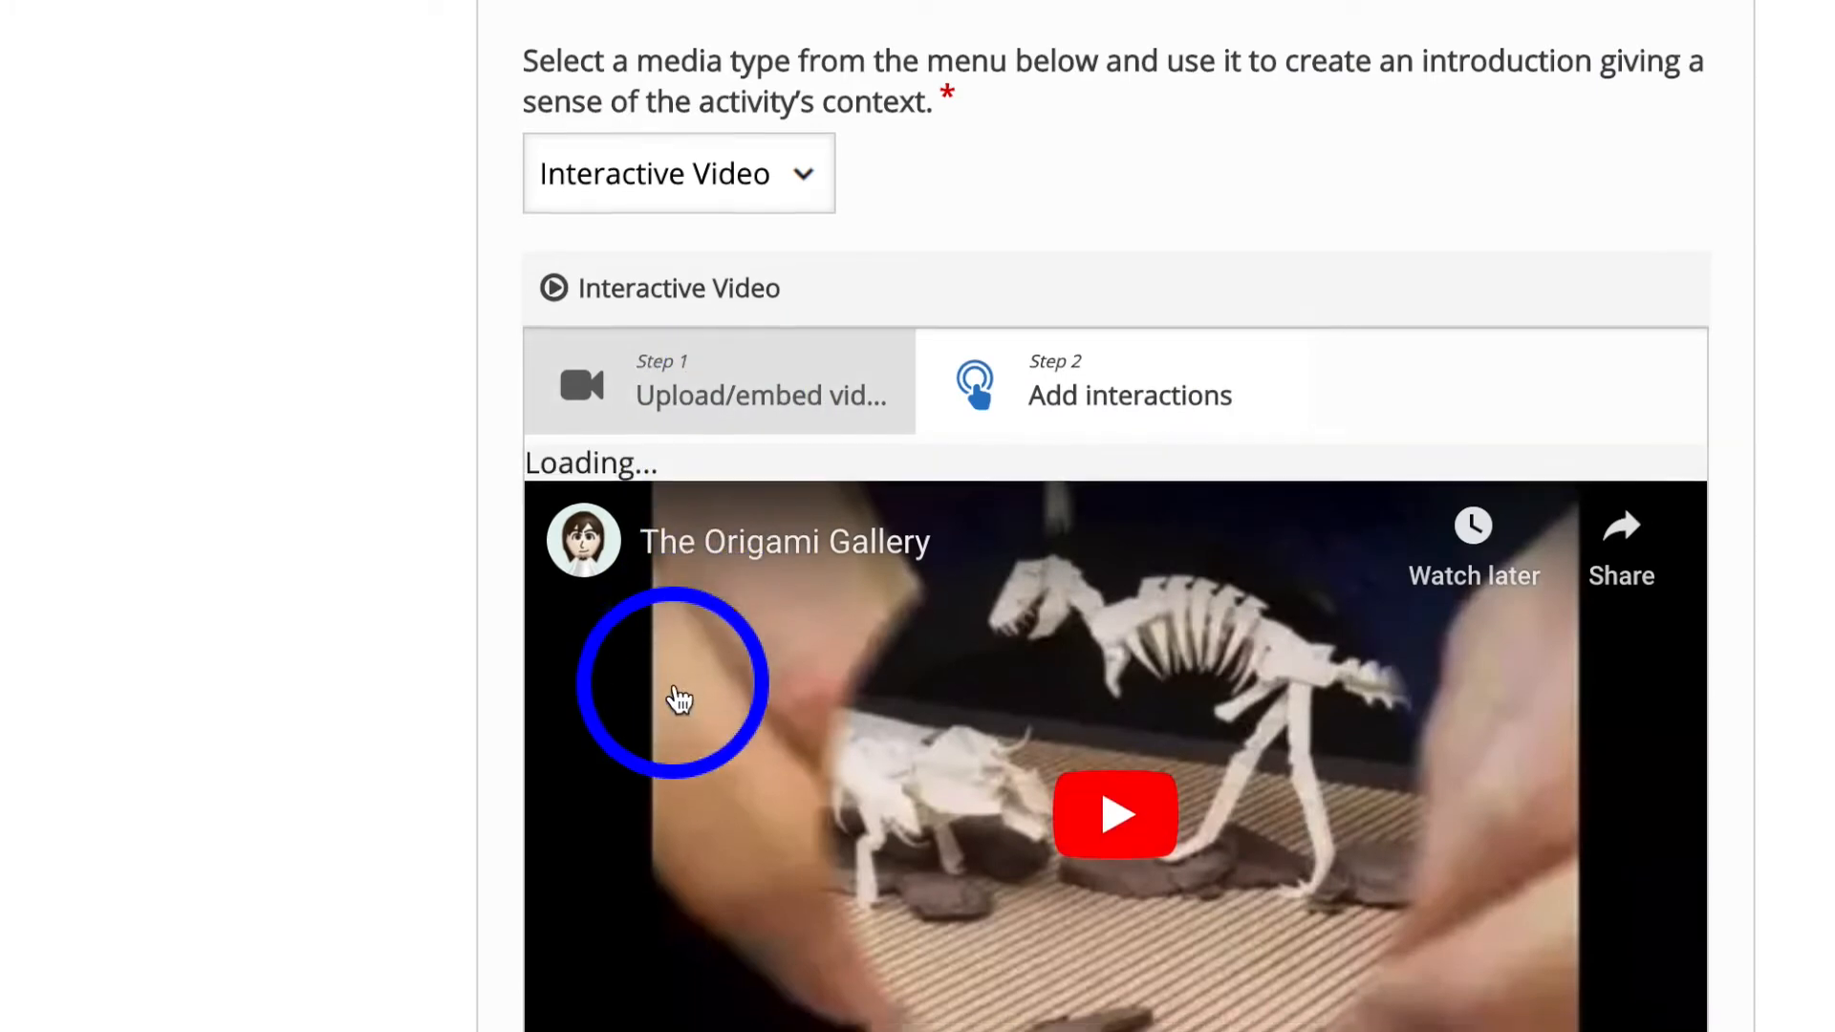
scroll(676, 697, "down", 3)
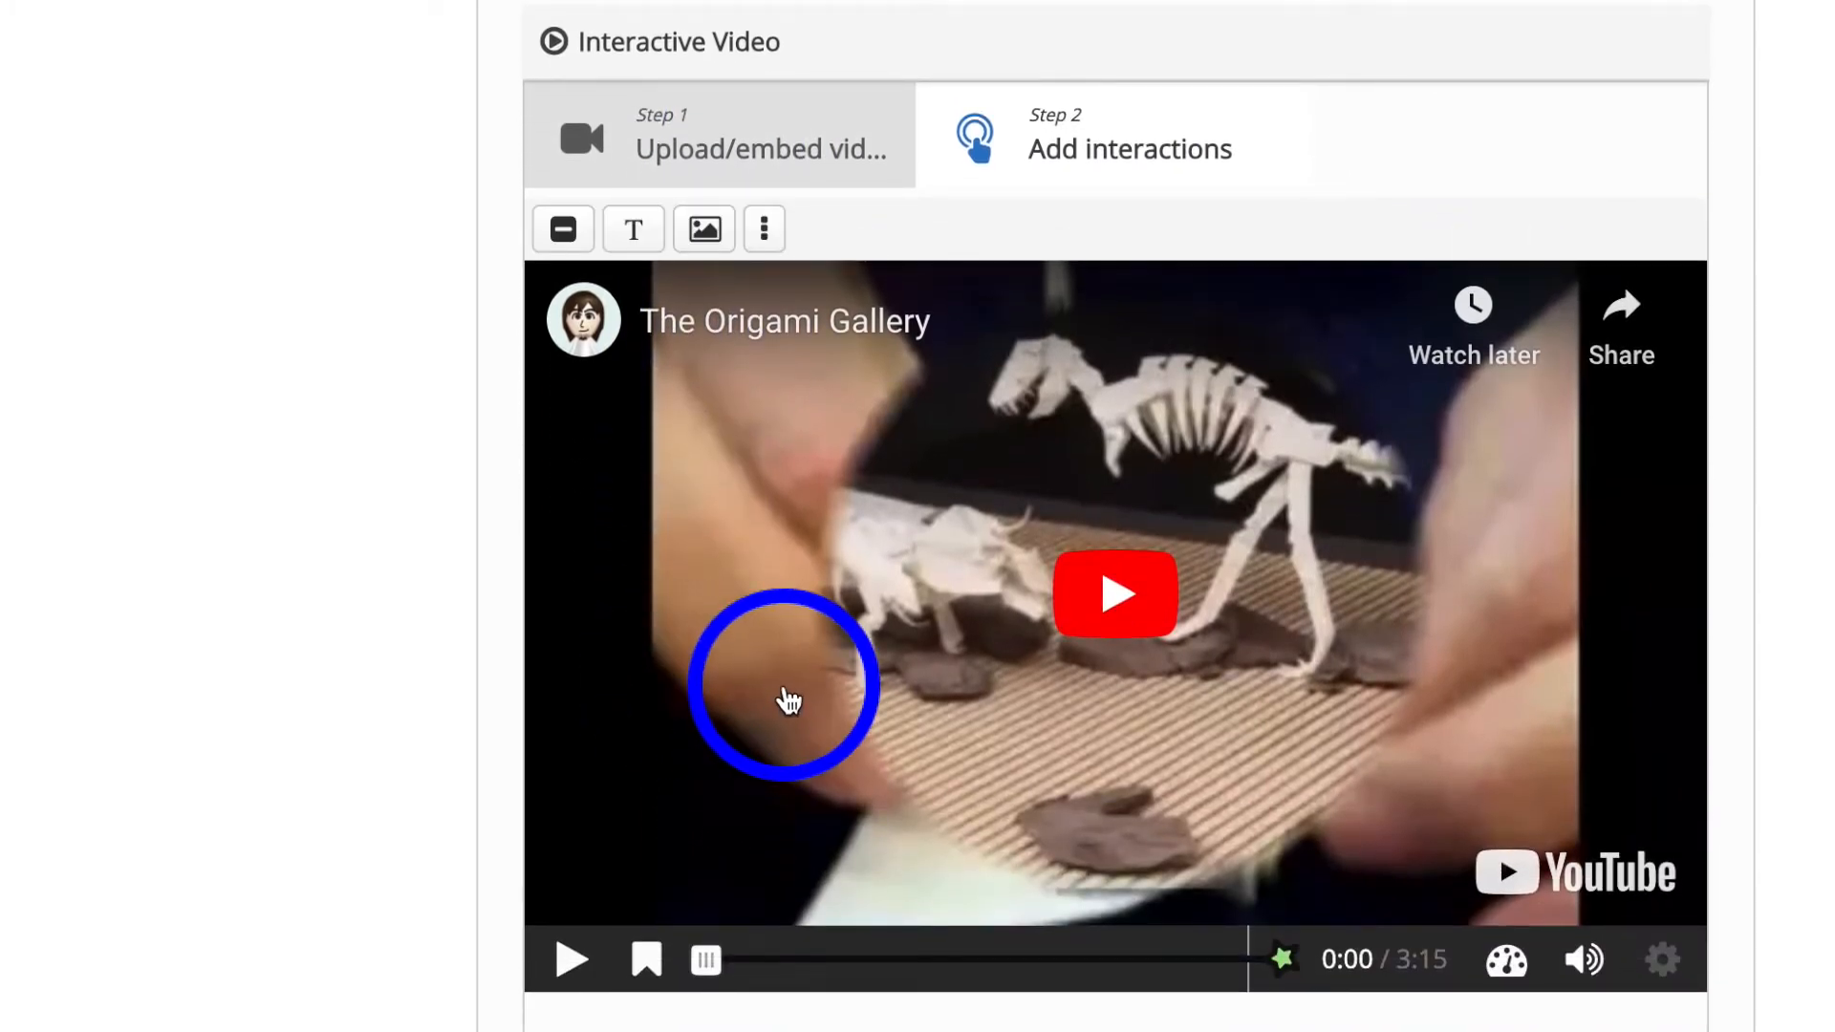
scroll(784, 690, "down", 1)
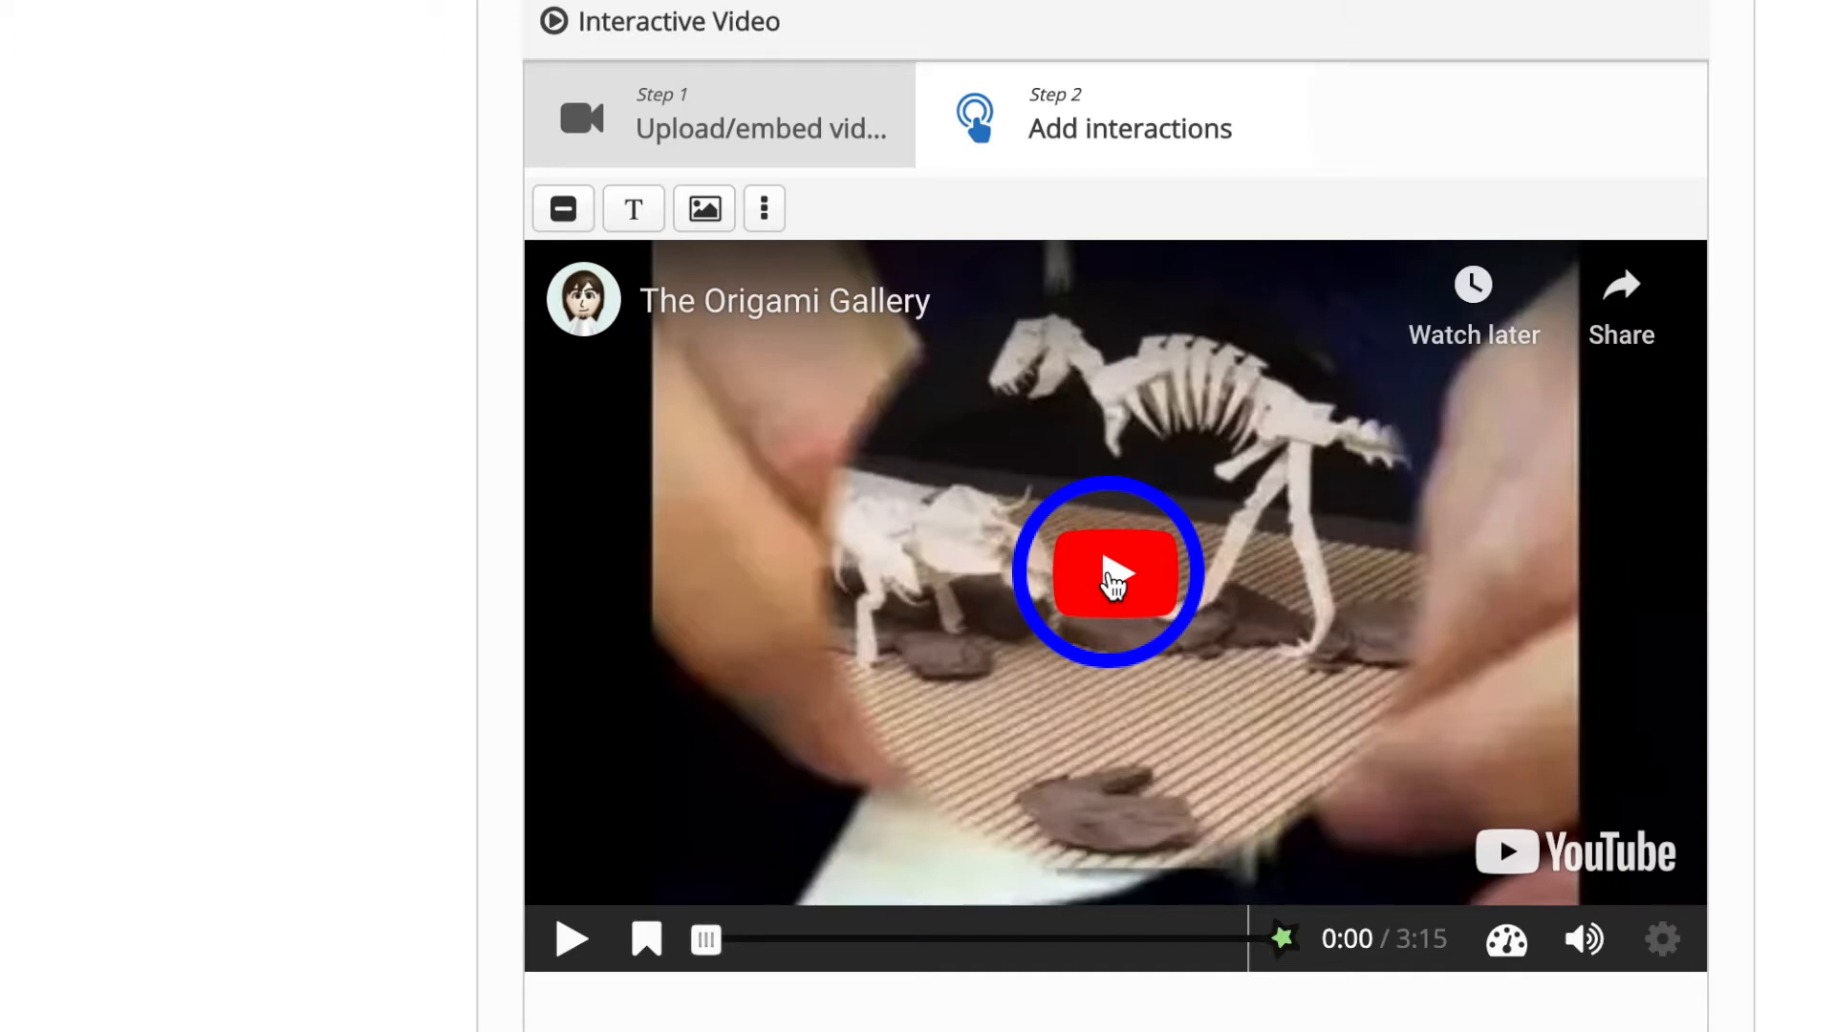
left_click(1112, 579)
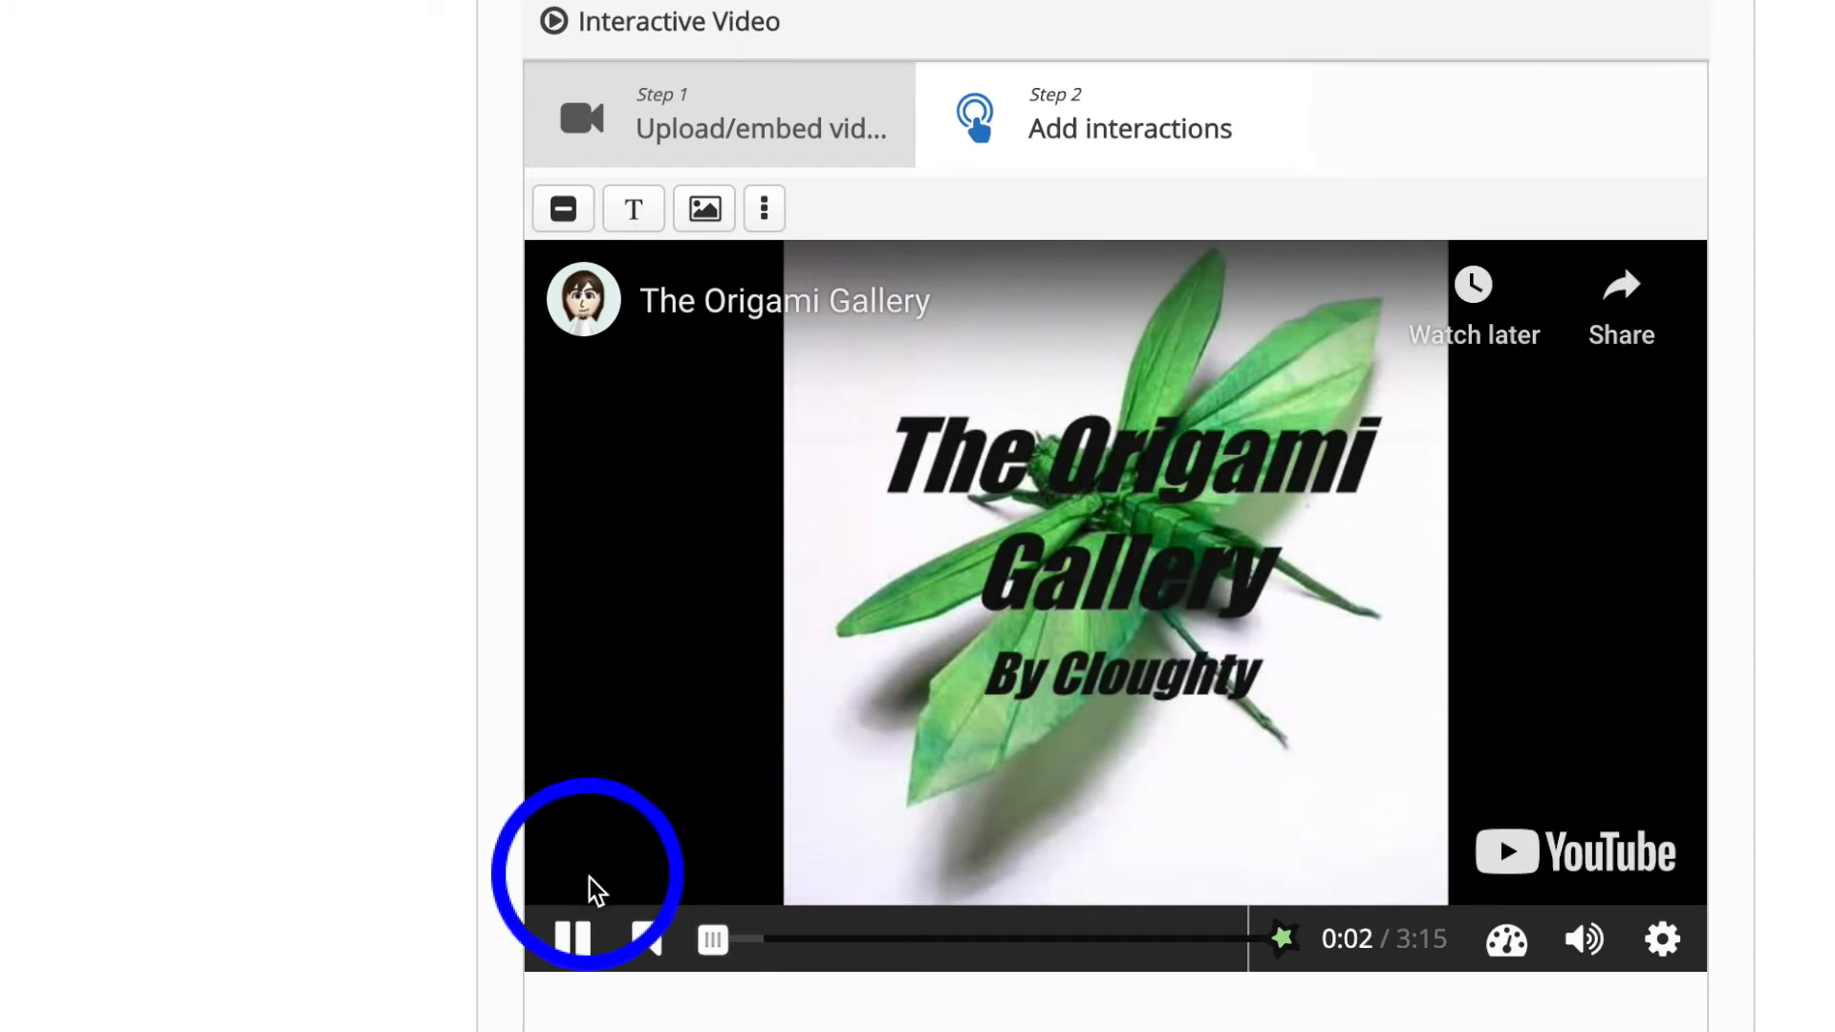
left_click(571, 937)
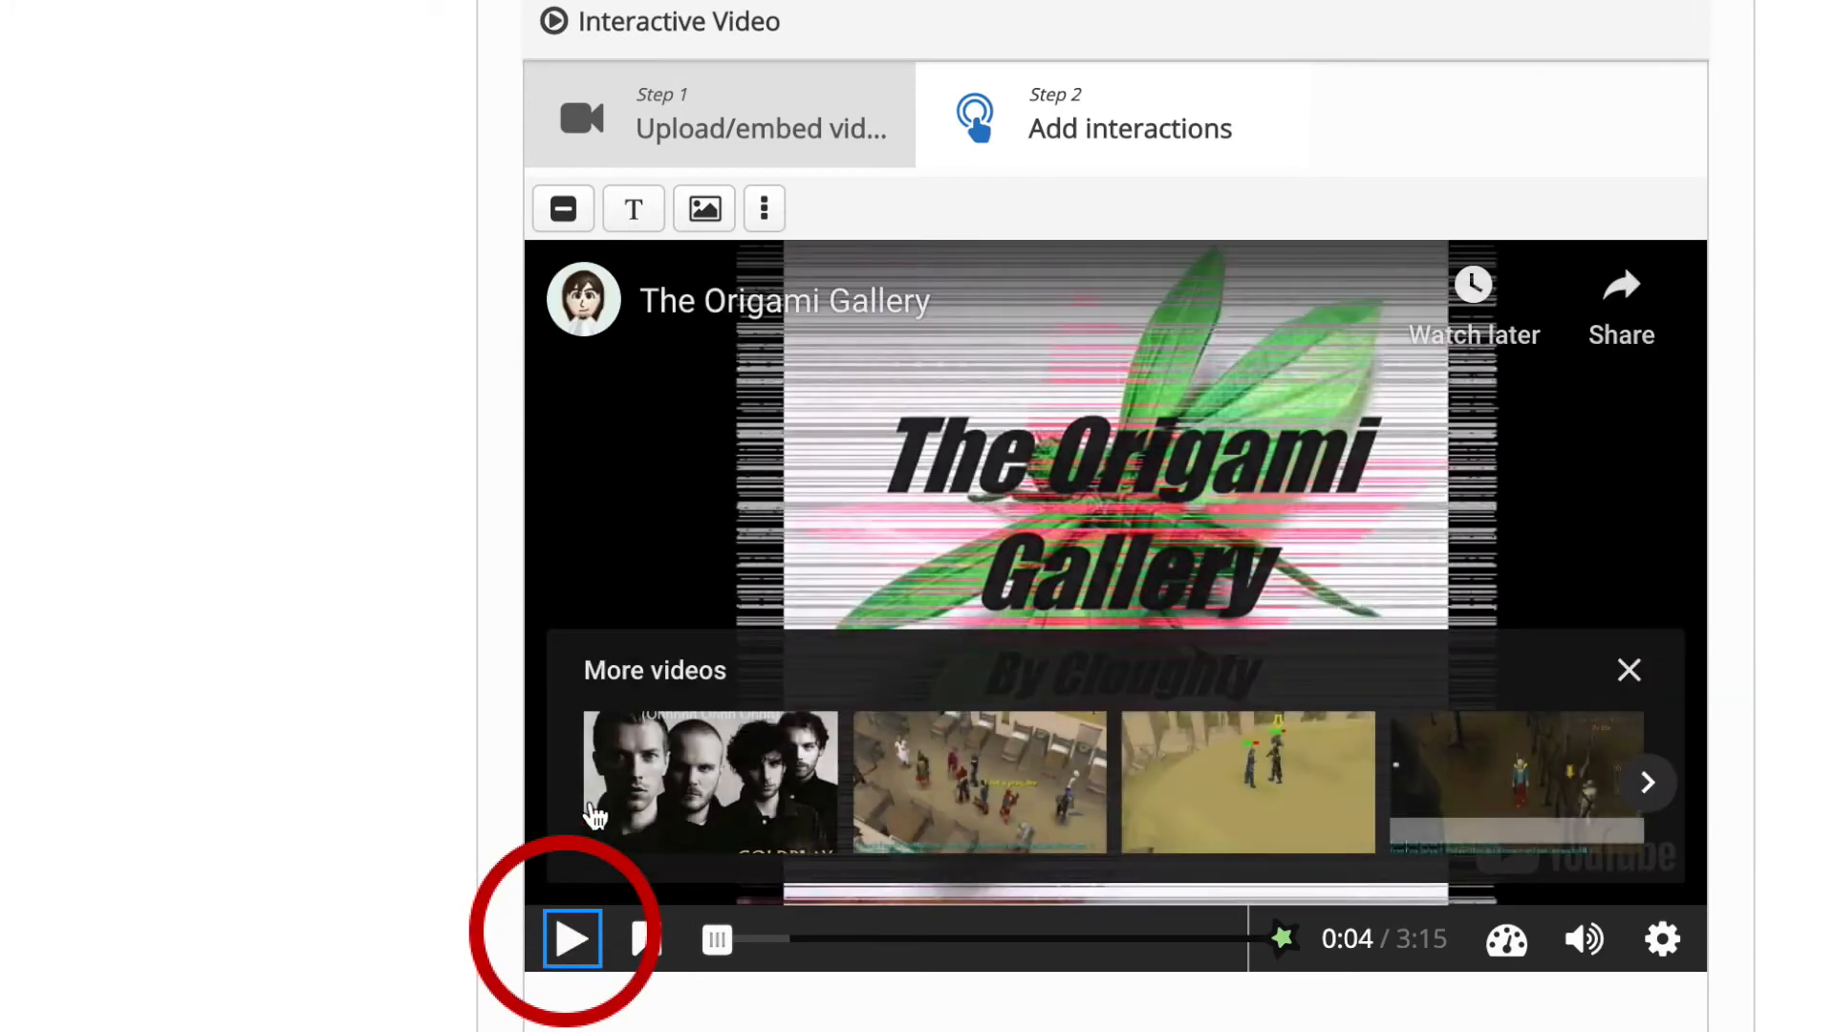
Add a label interaction to the paused video with the text "Here is what an expert can create!".
left_click(572, 210)
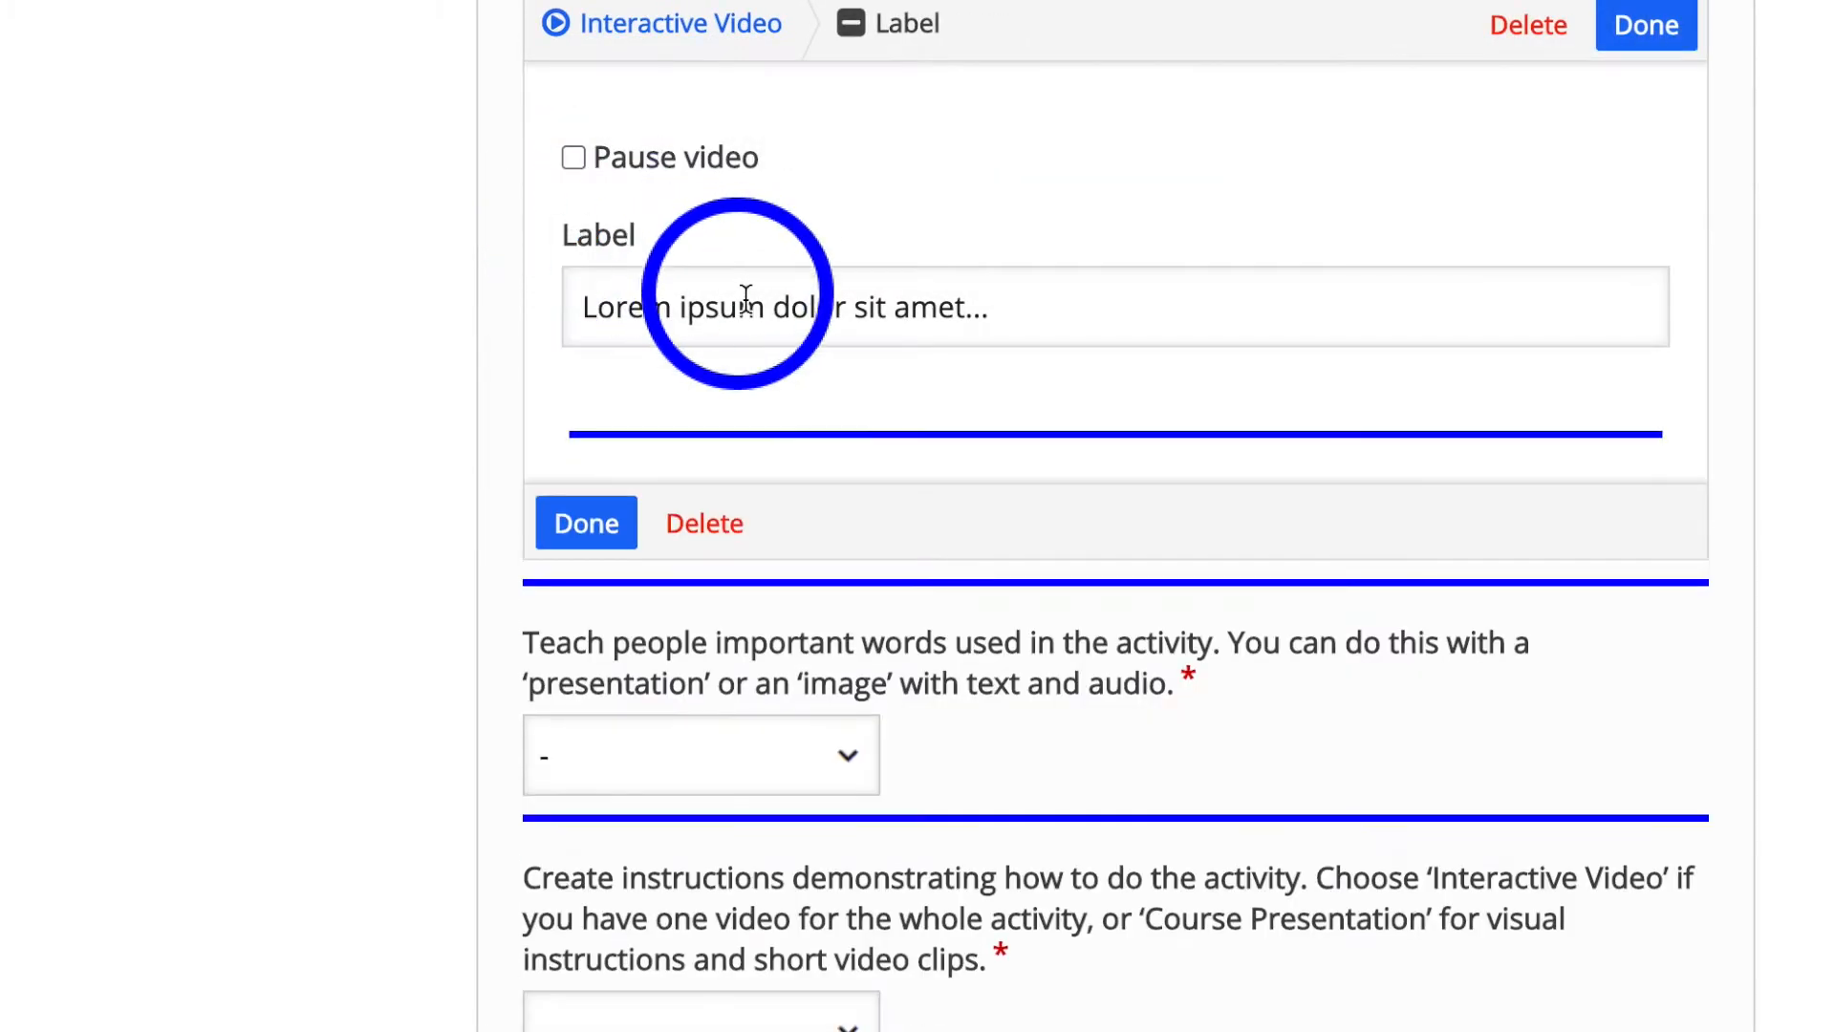
left_click(994, 315)
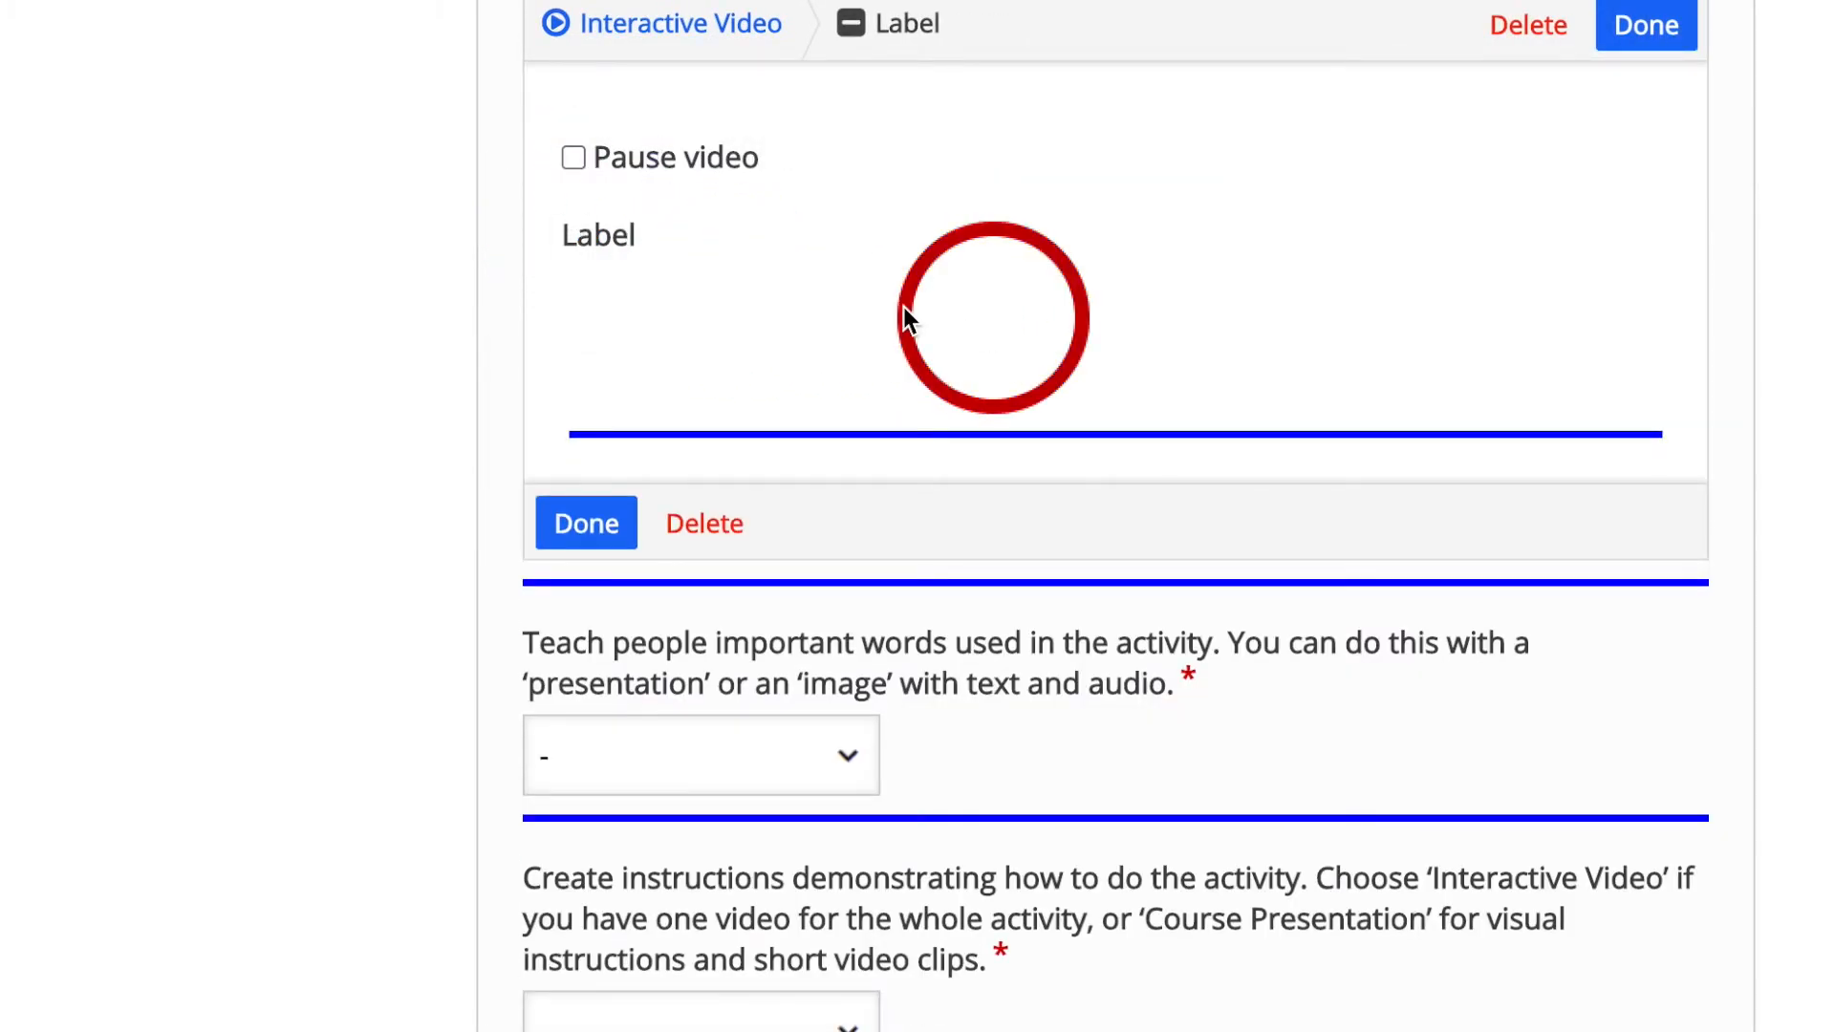
left_click_drag(936, 394, 606, 394)
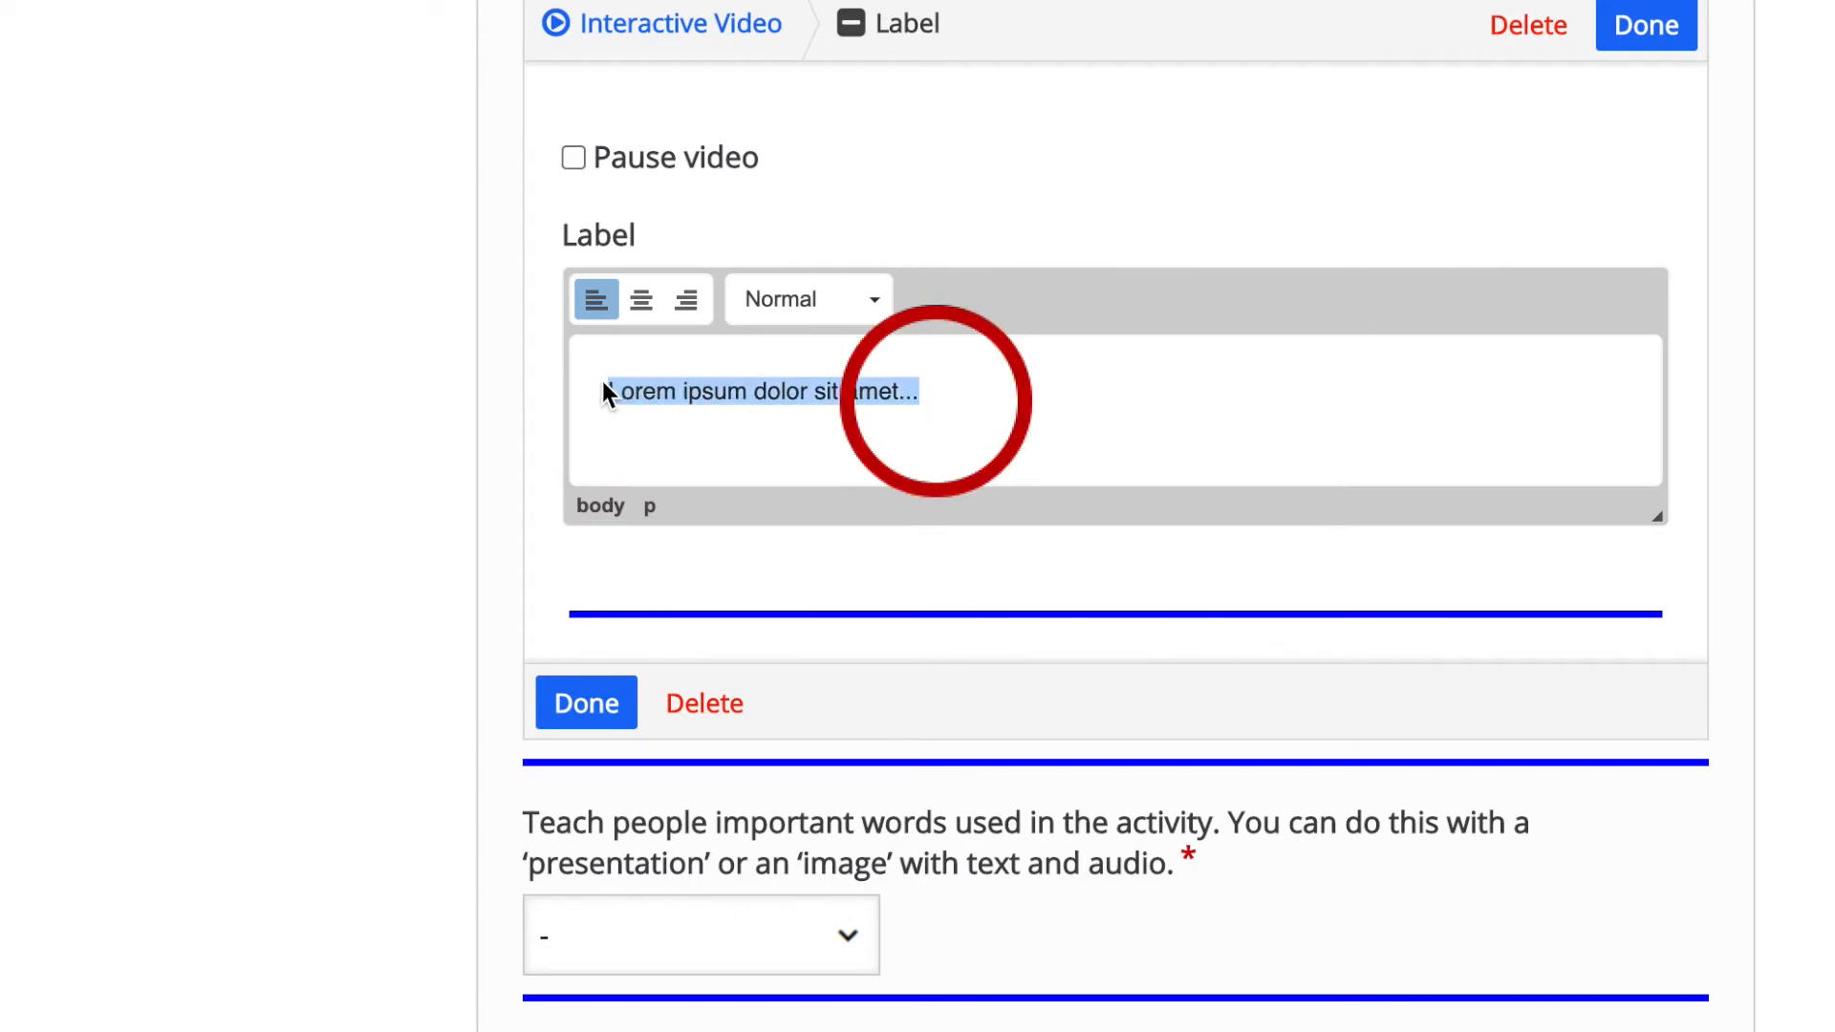
key("BackSpace")
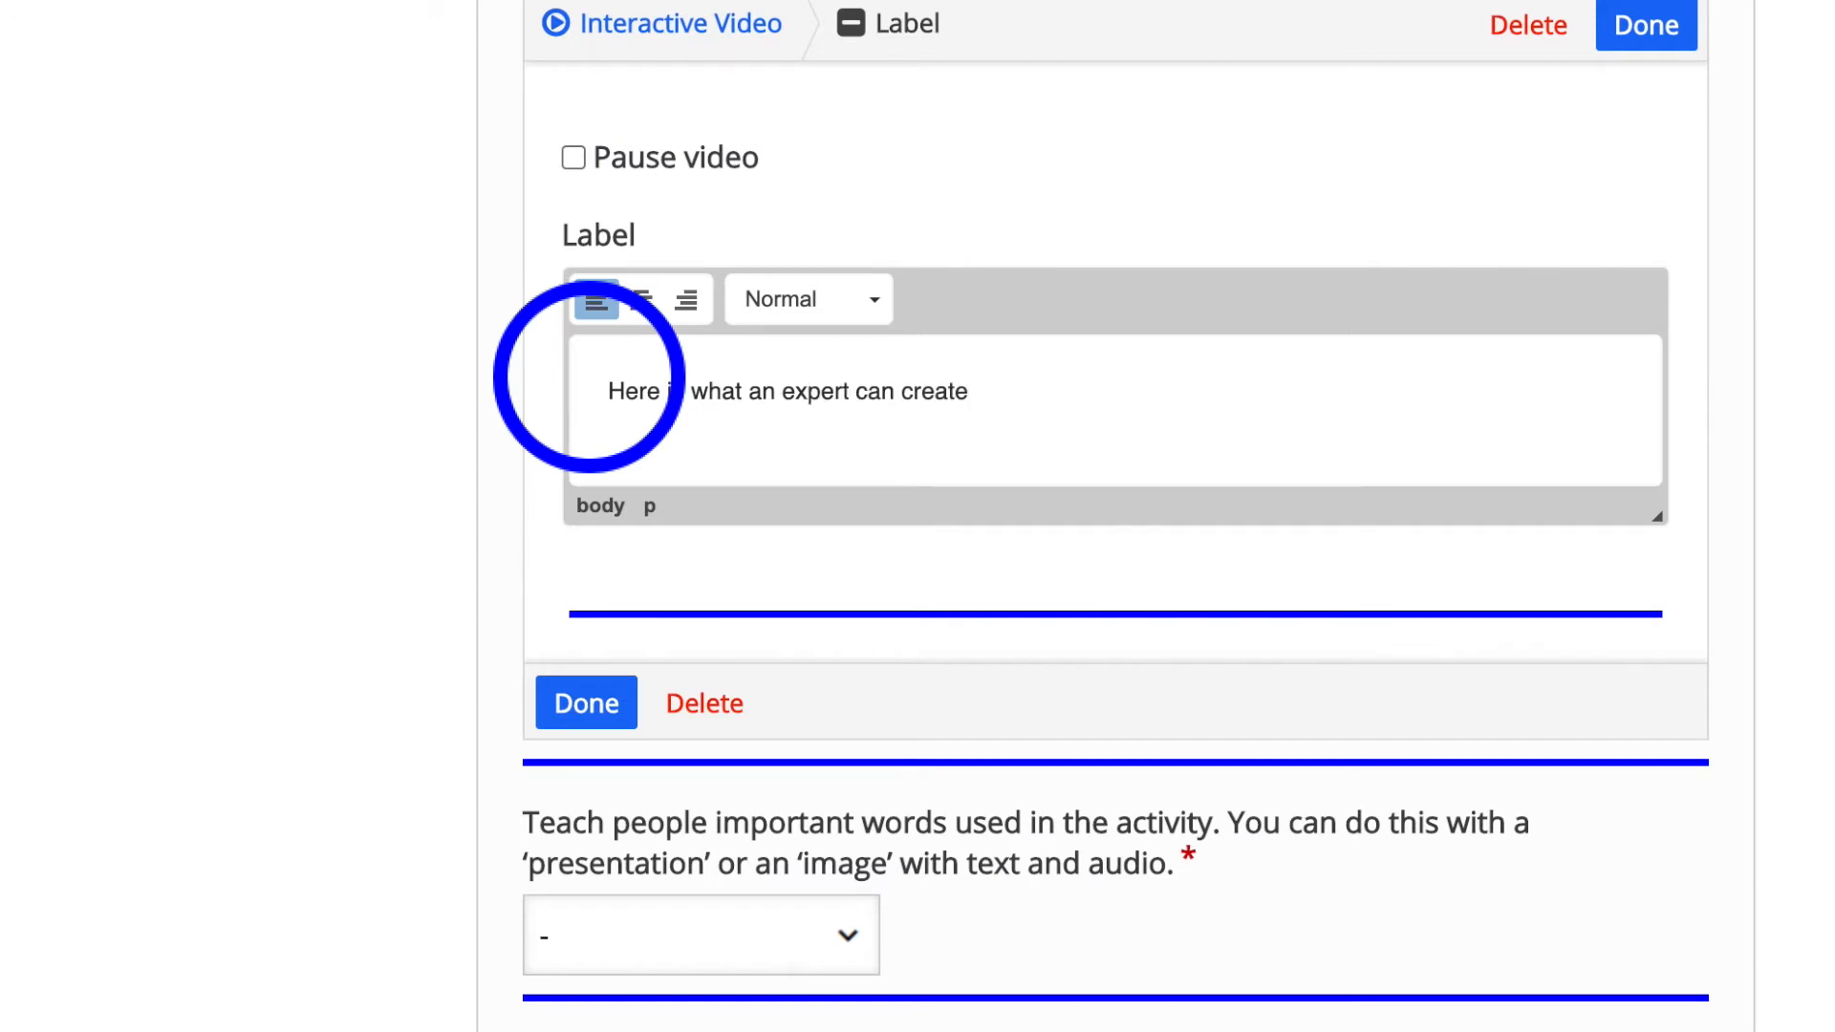
left_click(622, 703)
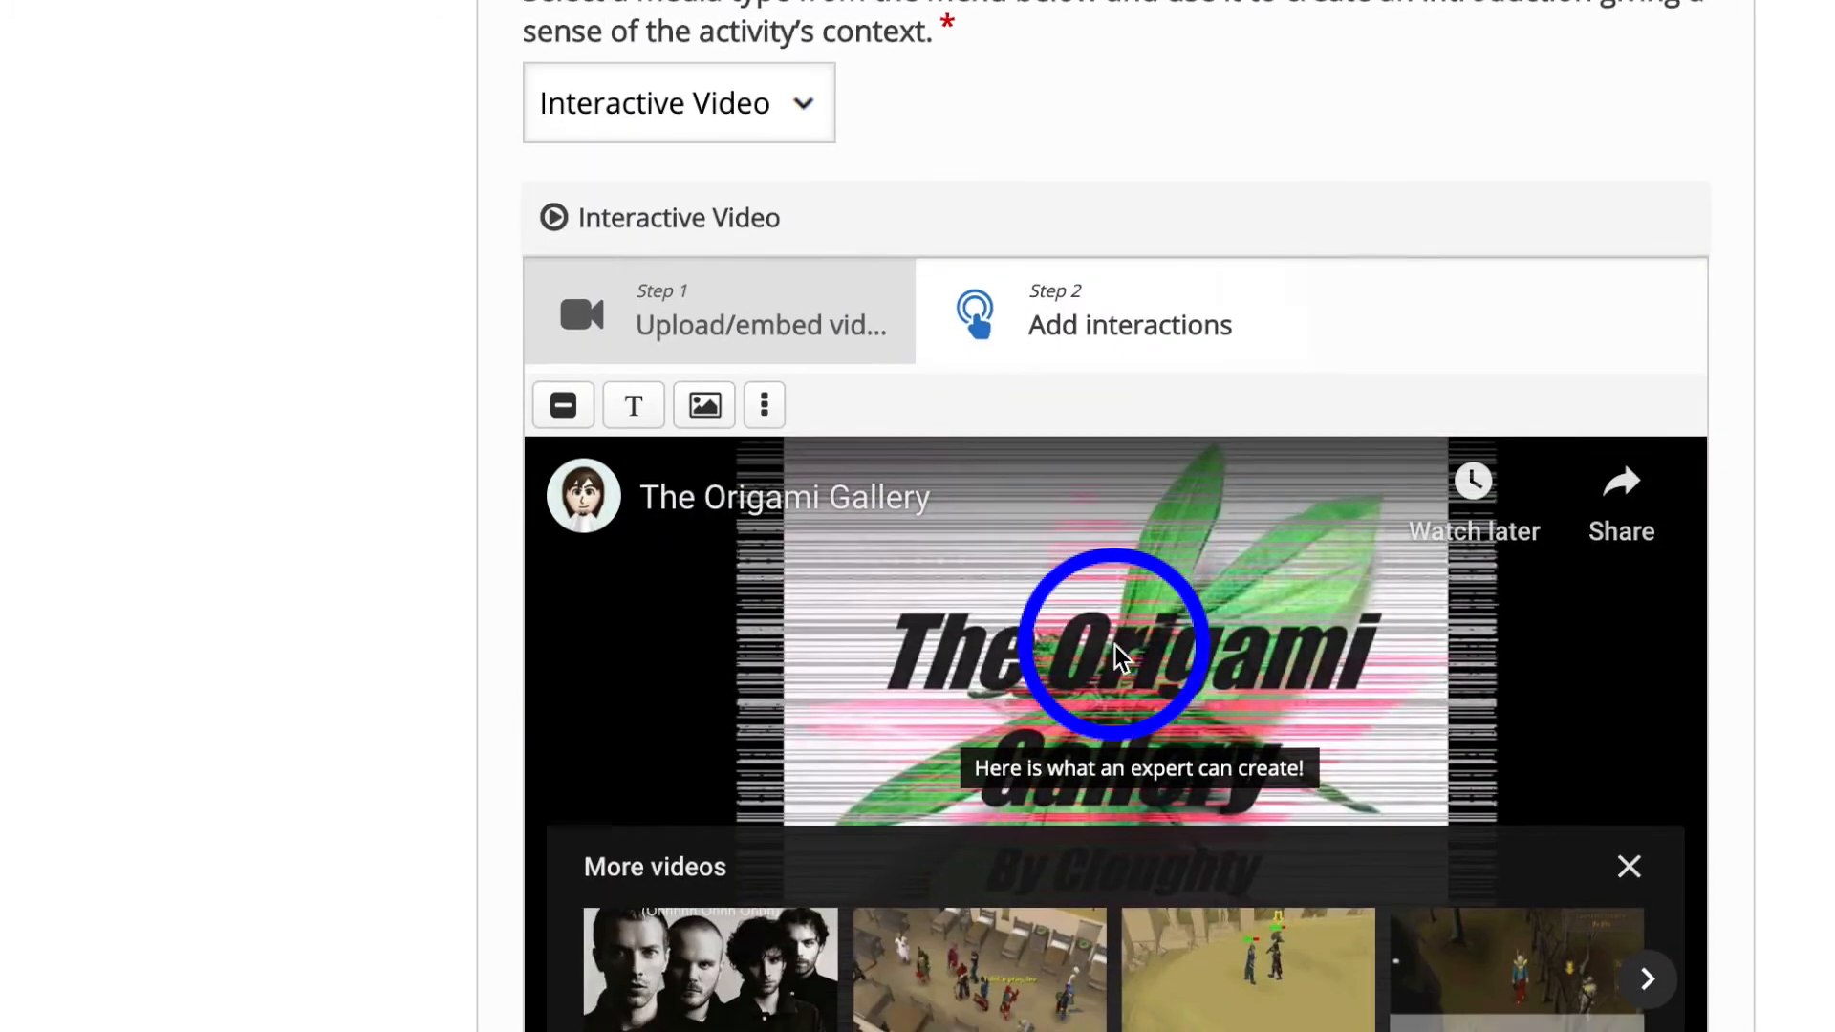
Choose Image Hotspots as the media type for teaching the activity's important words.
scroll(1114, 646, "down", 3)
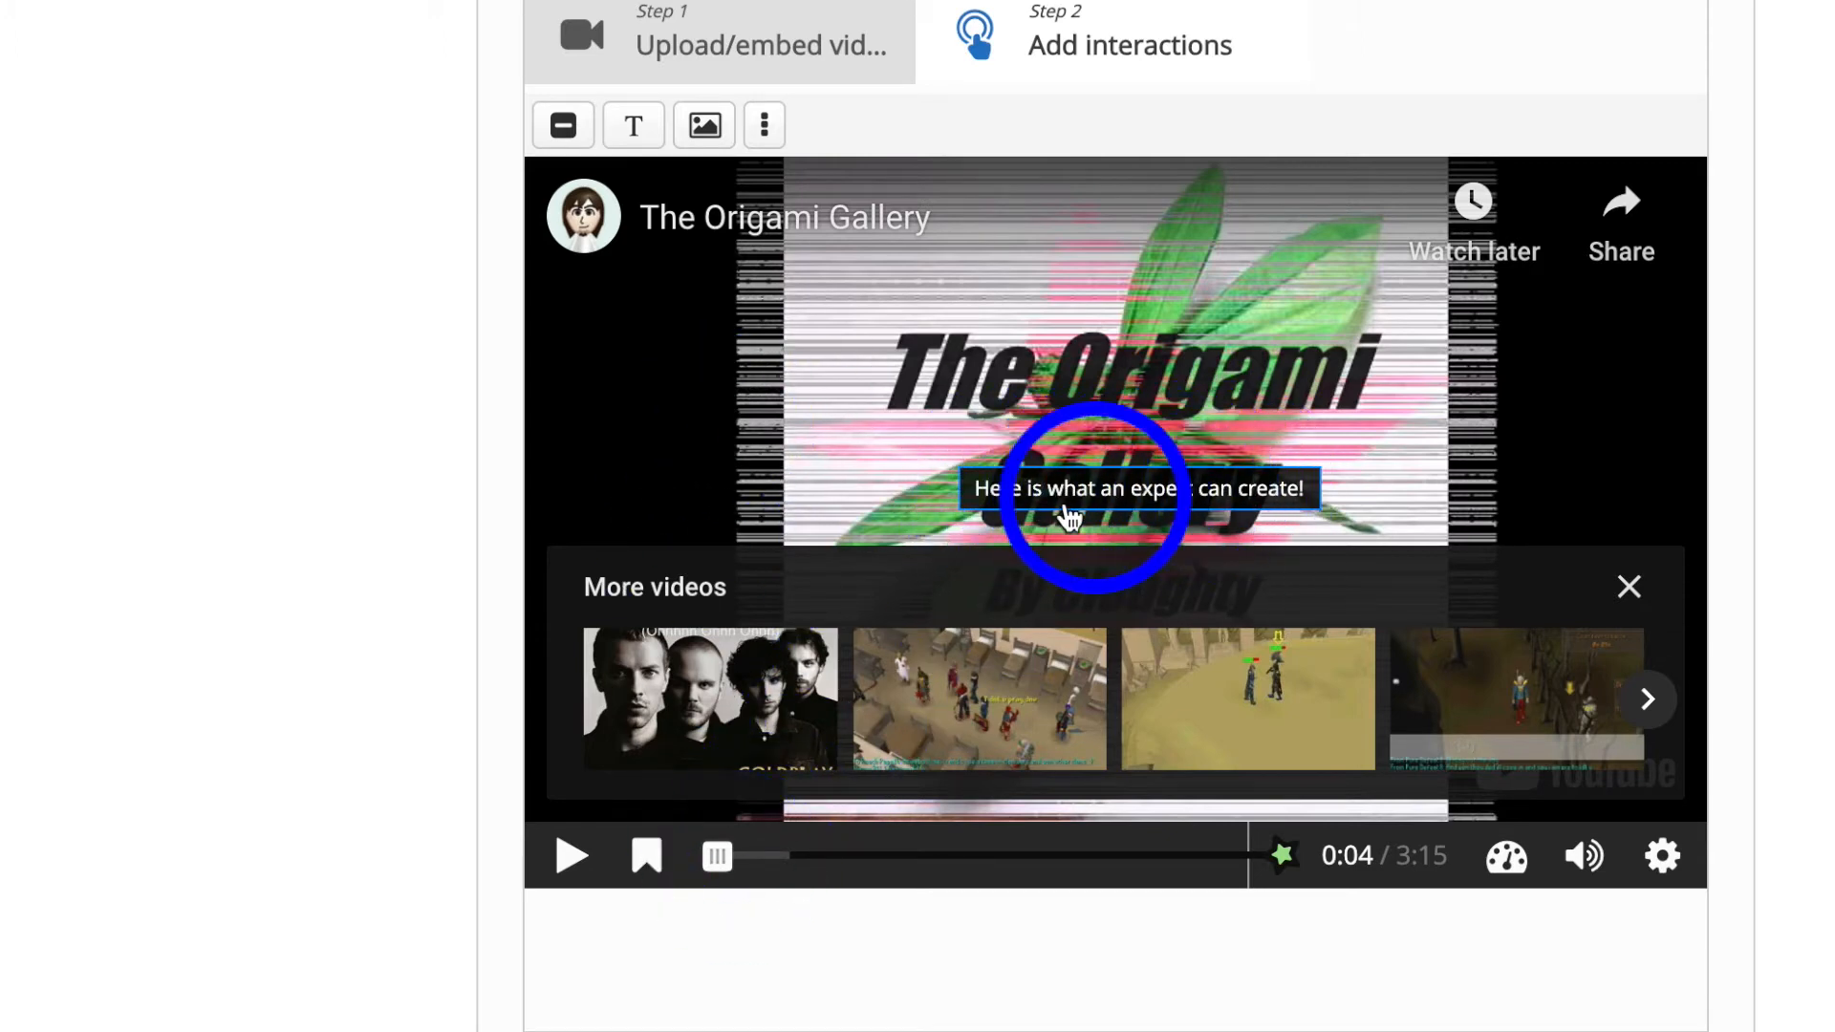
scroll(372, 767, "down", 9)
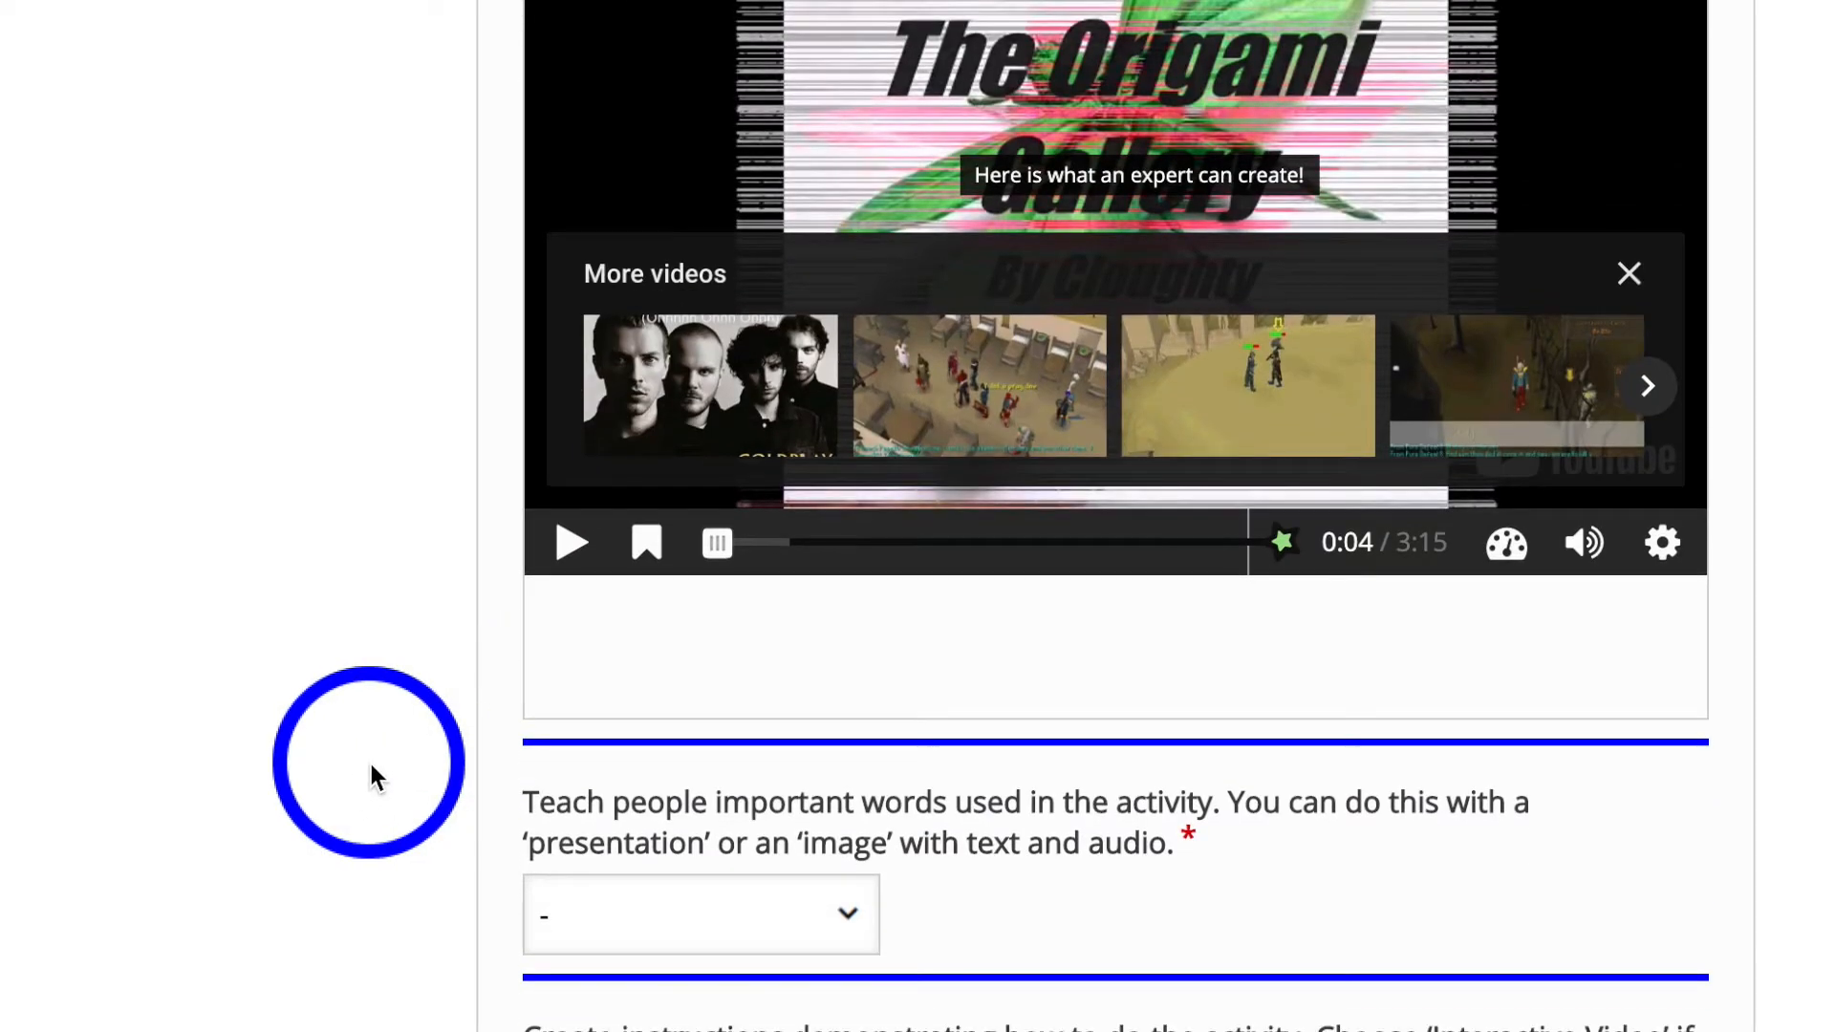
scroll(370, 765, "down", 2)
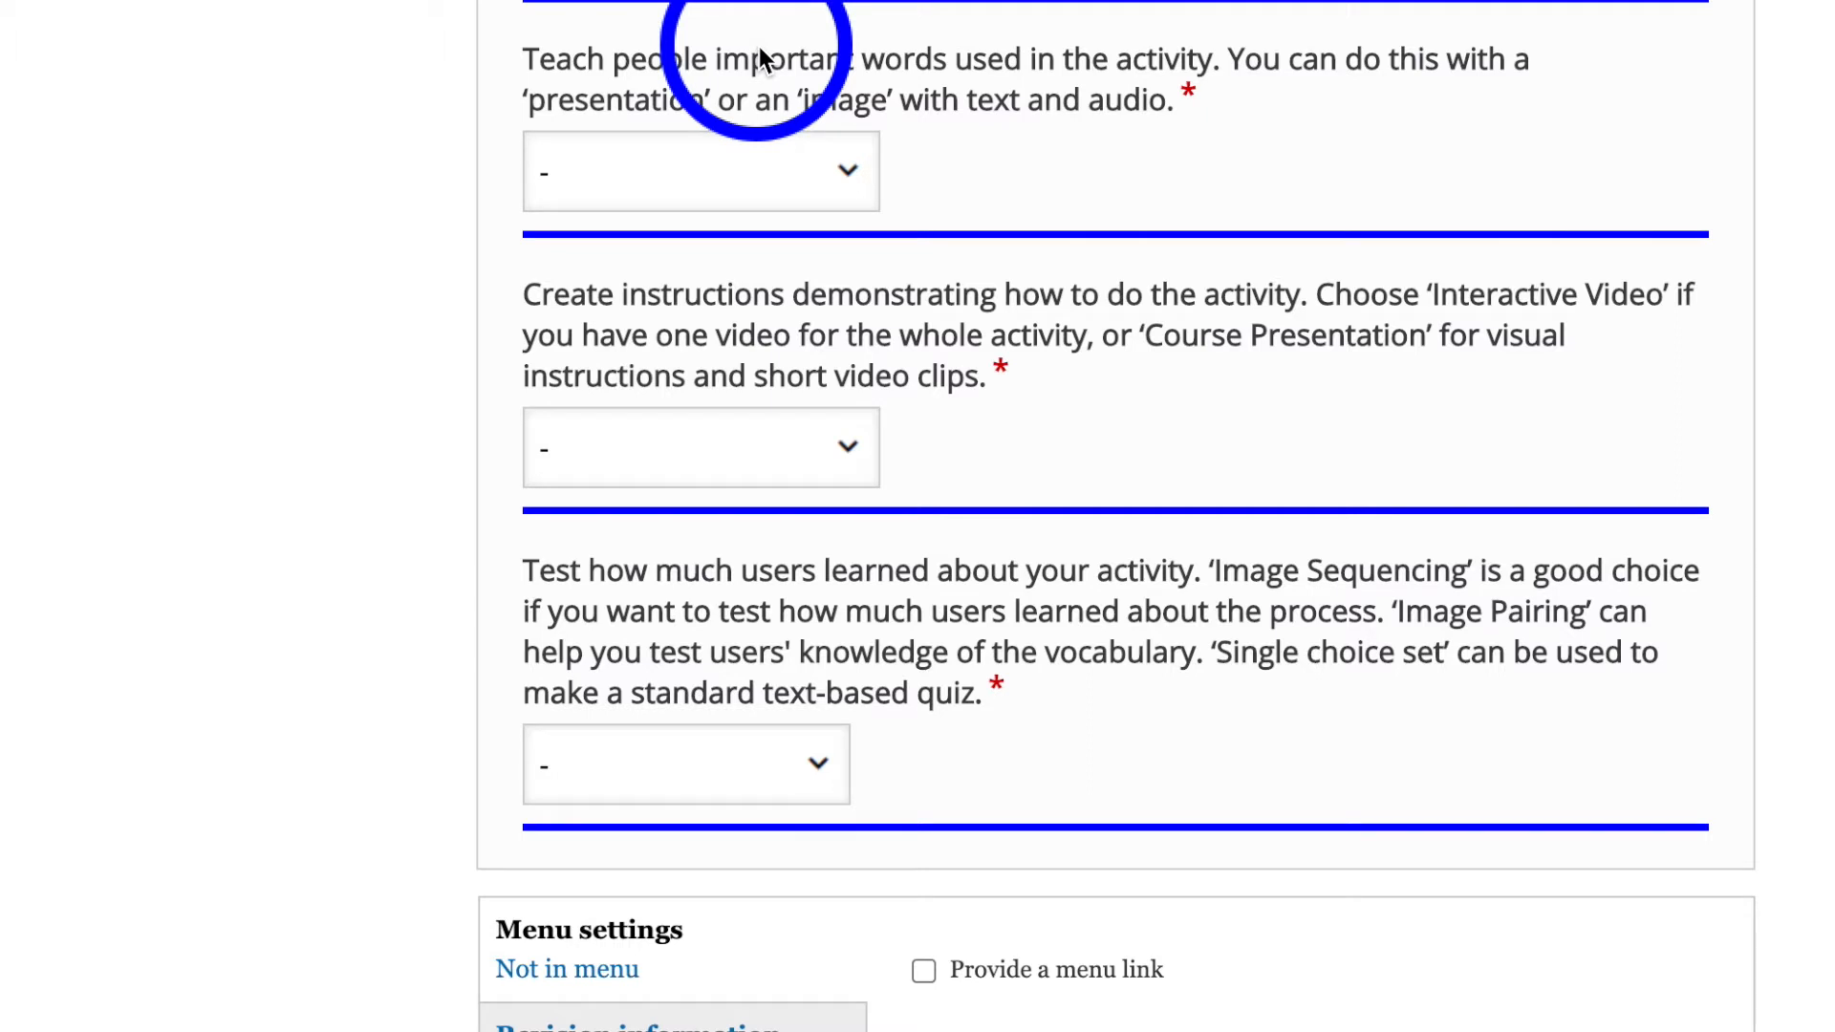
left_click(850, 170)
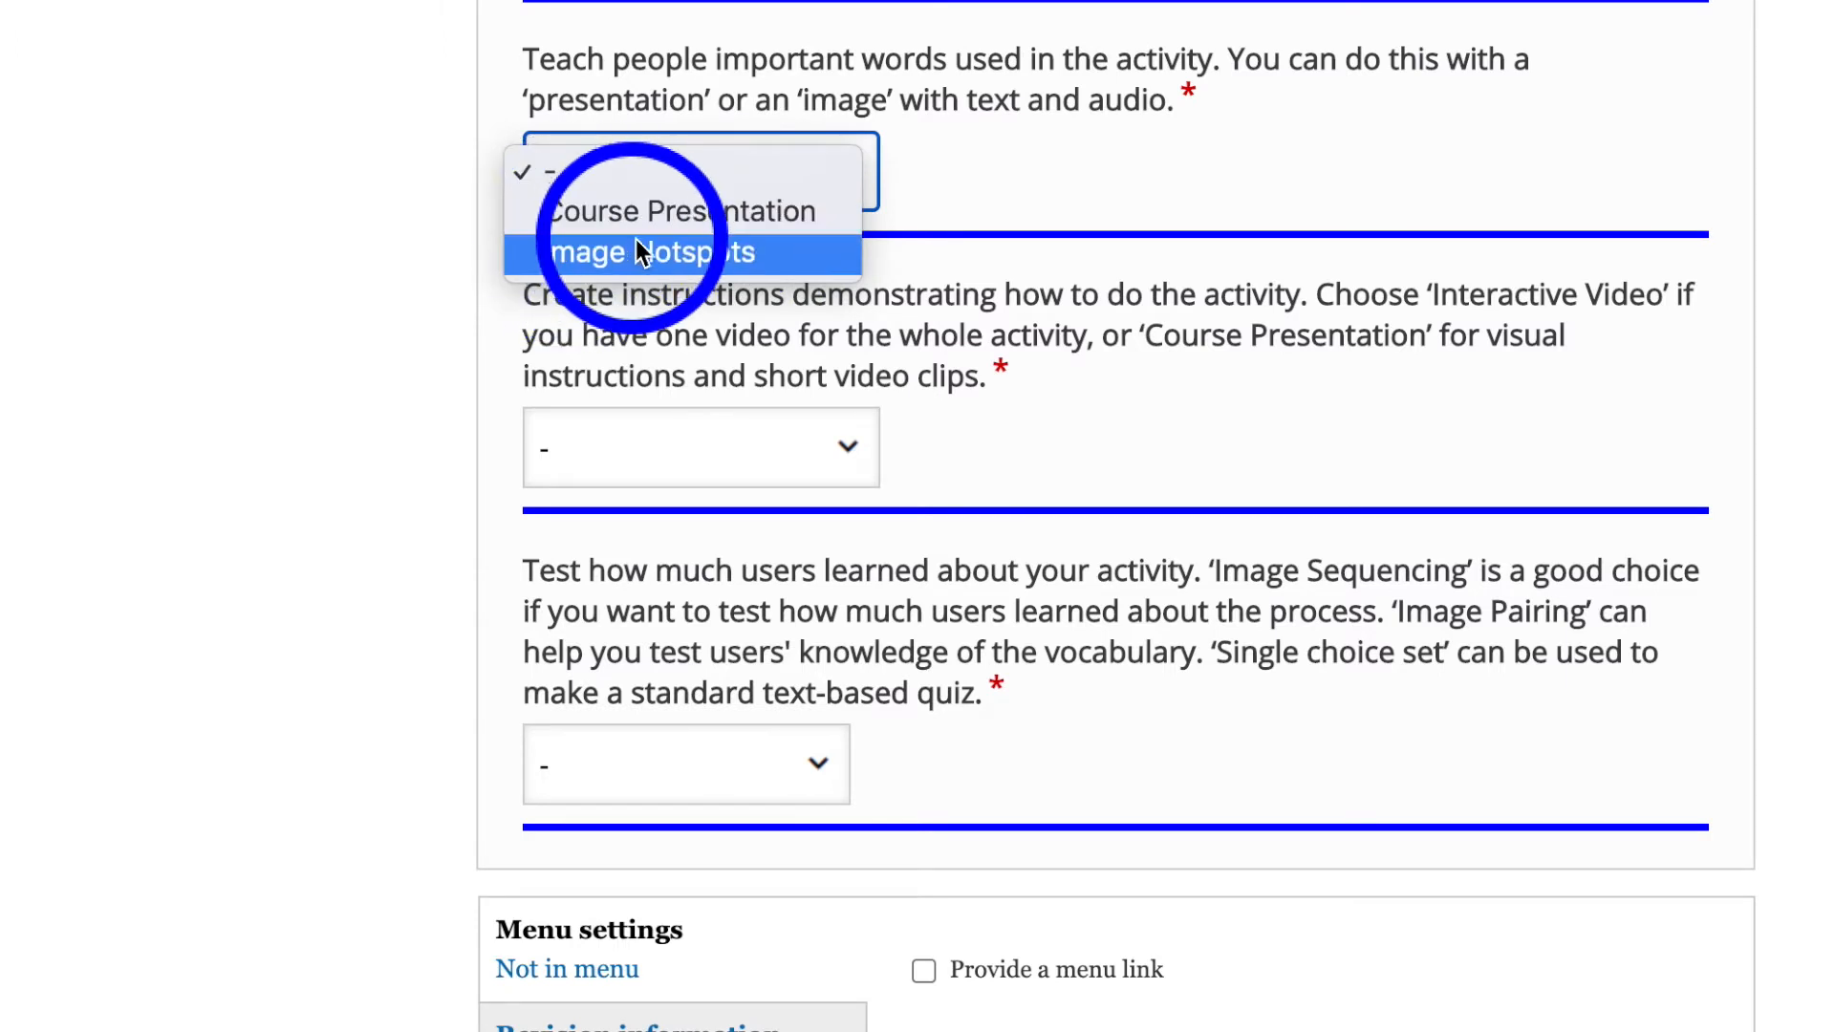
left_click(583, 254)
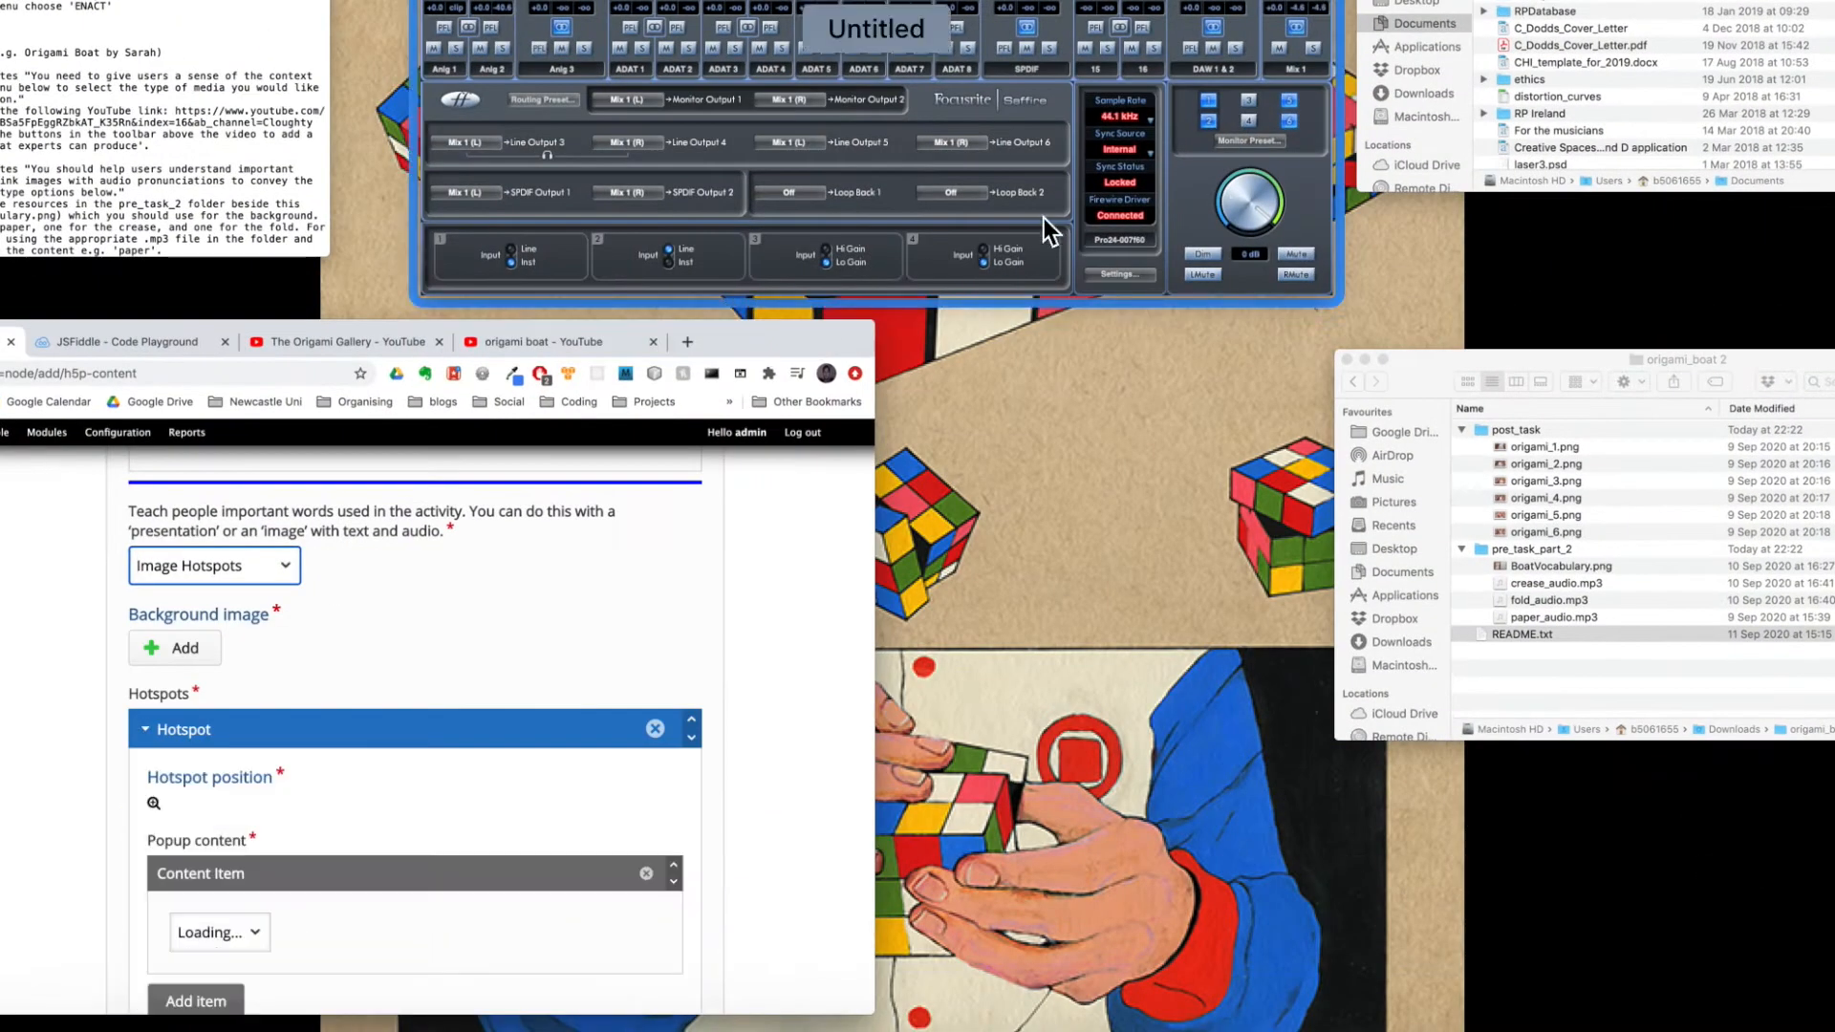
Check the Pre-task part 2 instructions in README.txt, open the pre_task_part_2 folder in Finder, and return to the browser form.
left_click(78, 127)
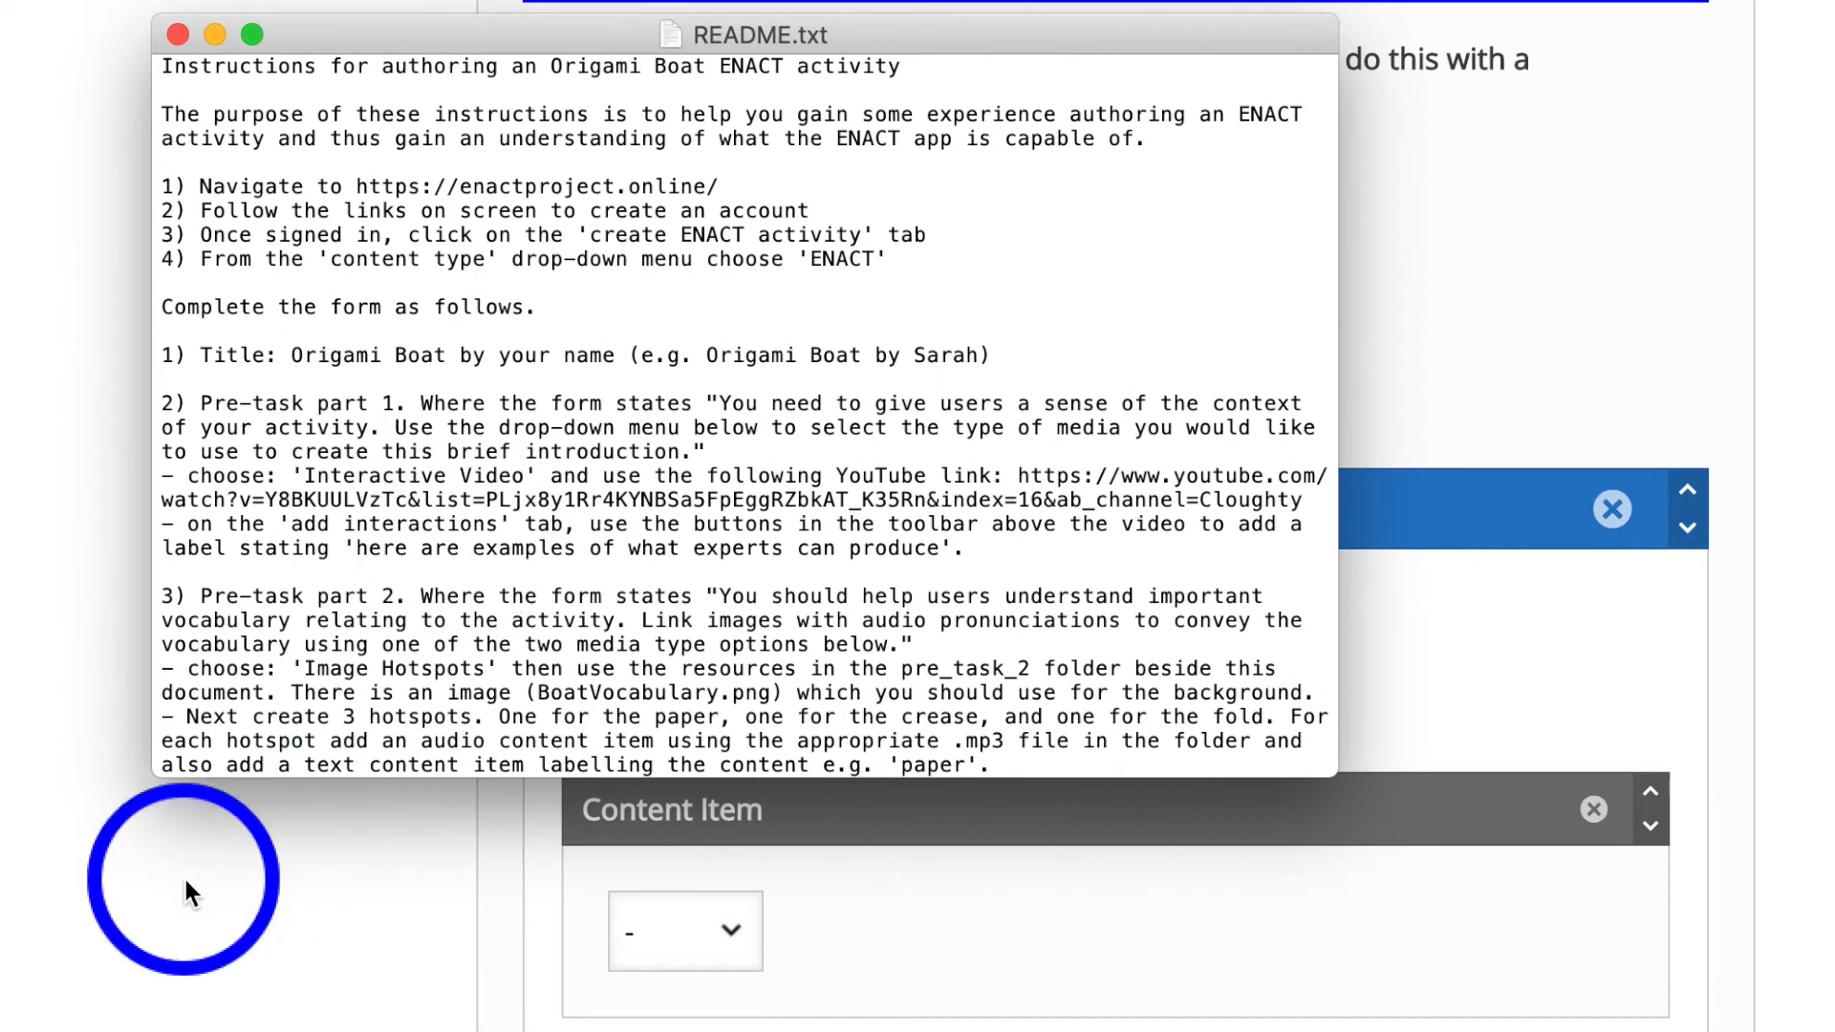
left_click(220, 880)
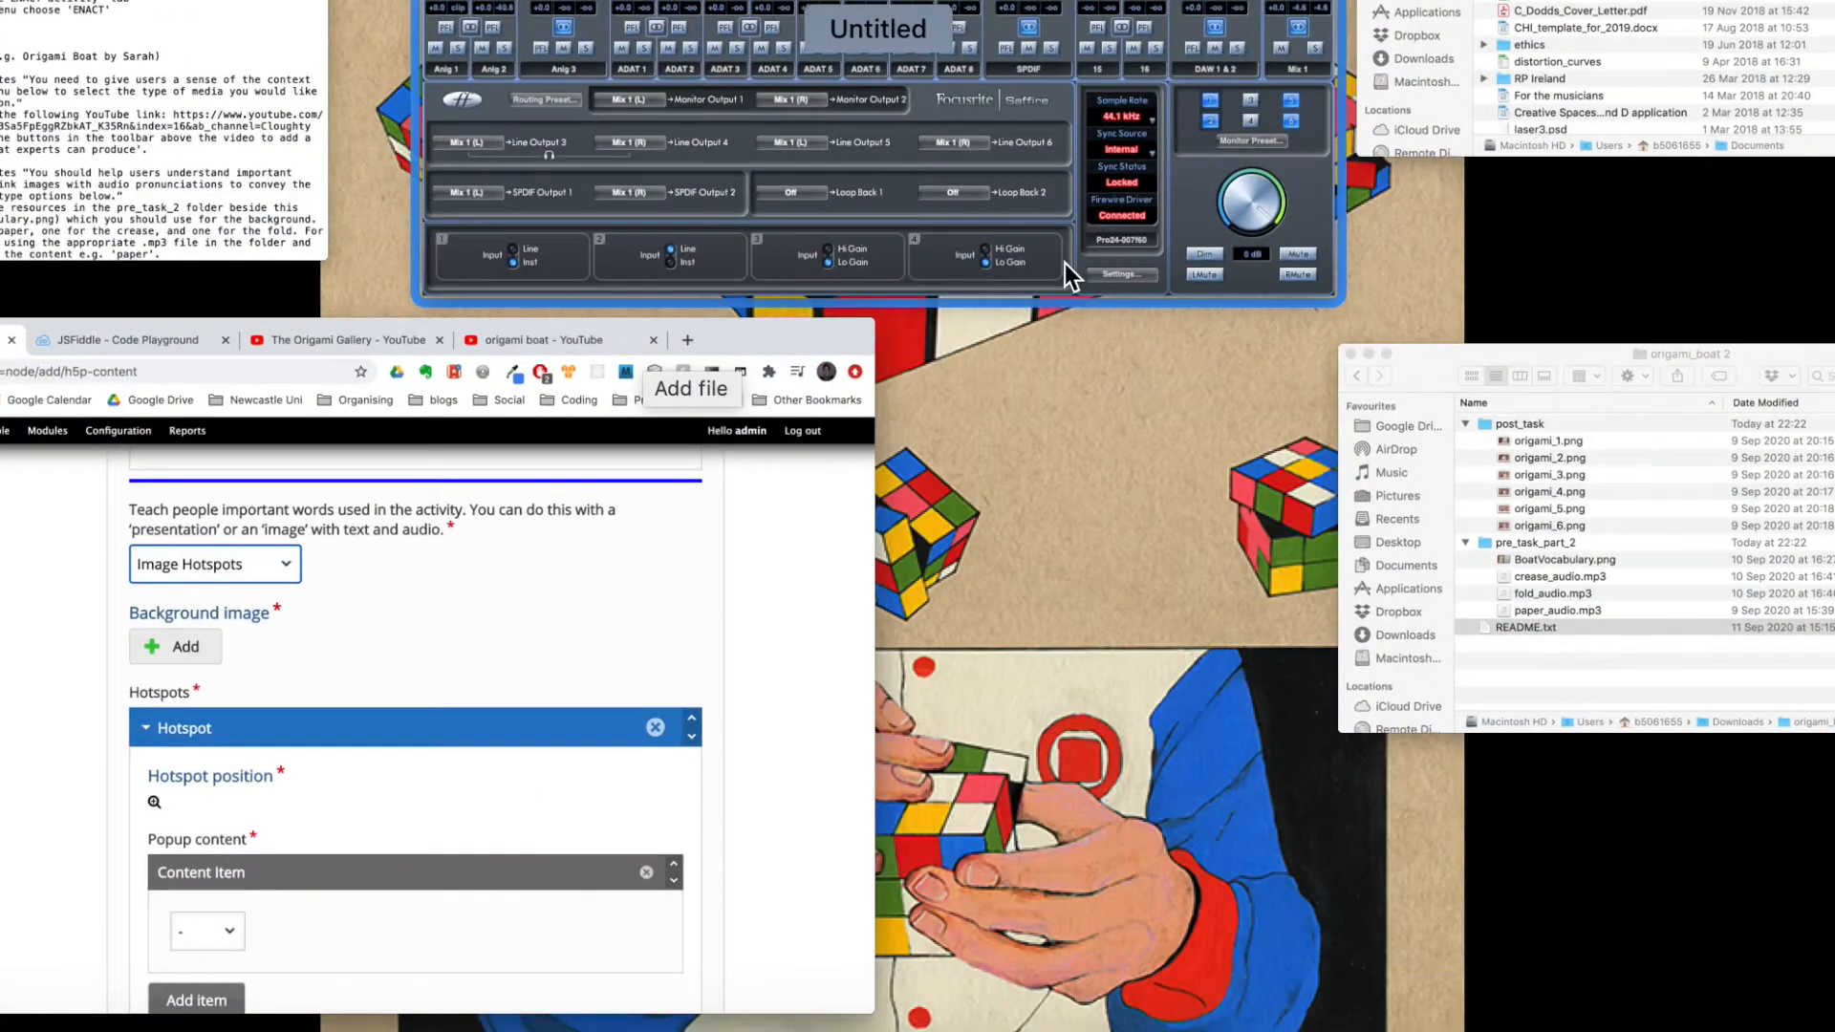
left_click(1509, 485)
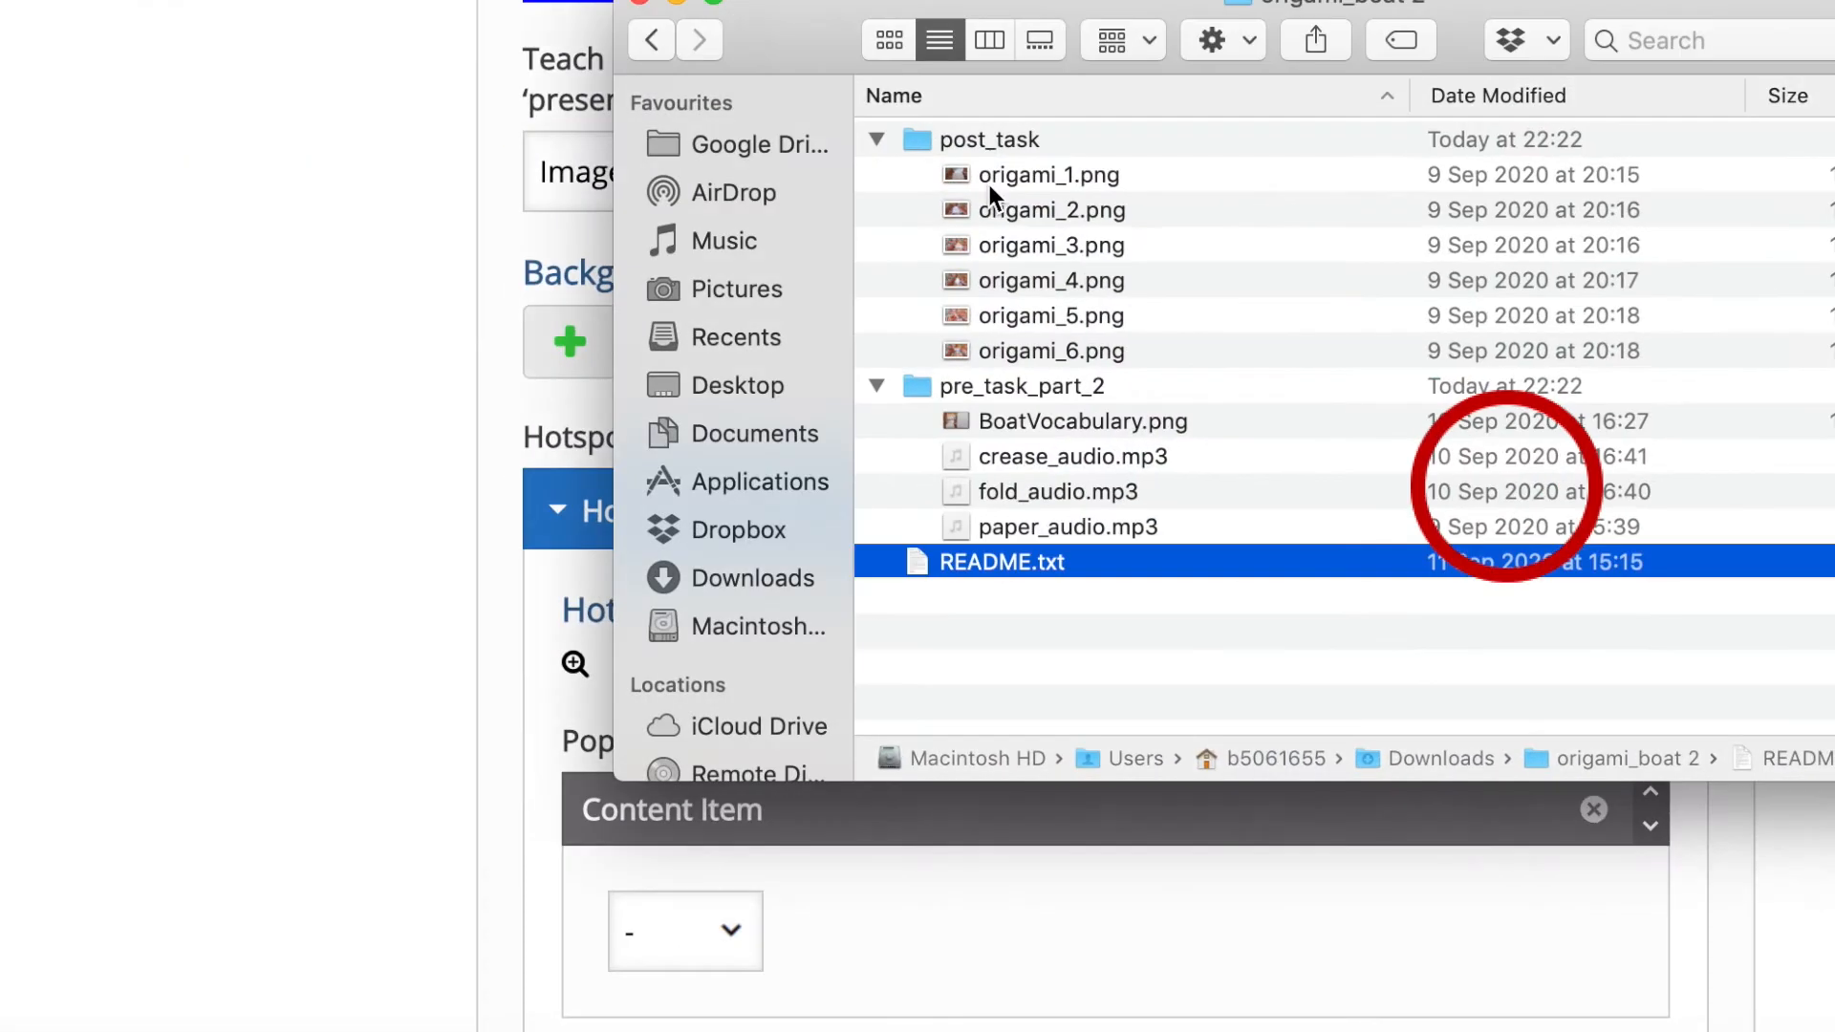
double_click(1015, 386)
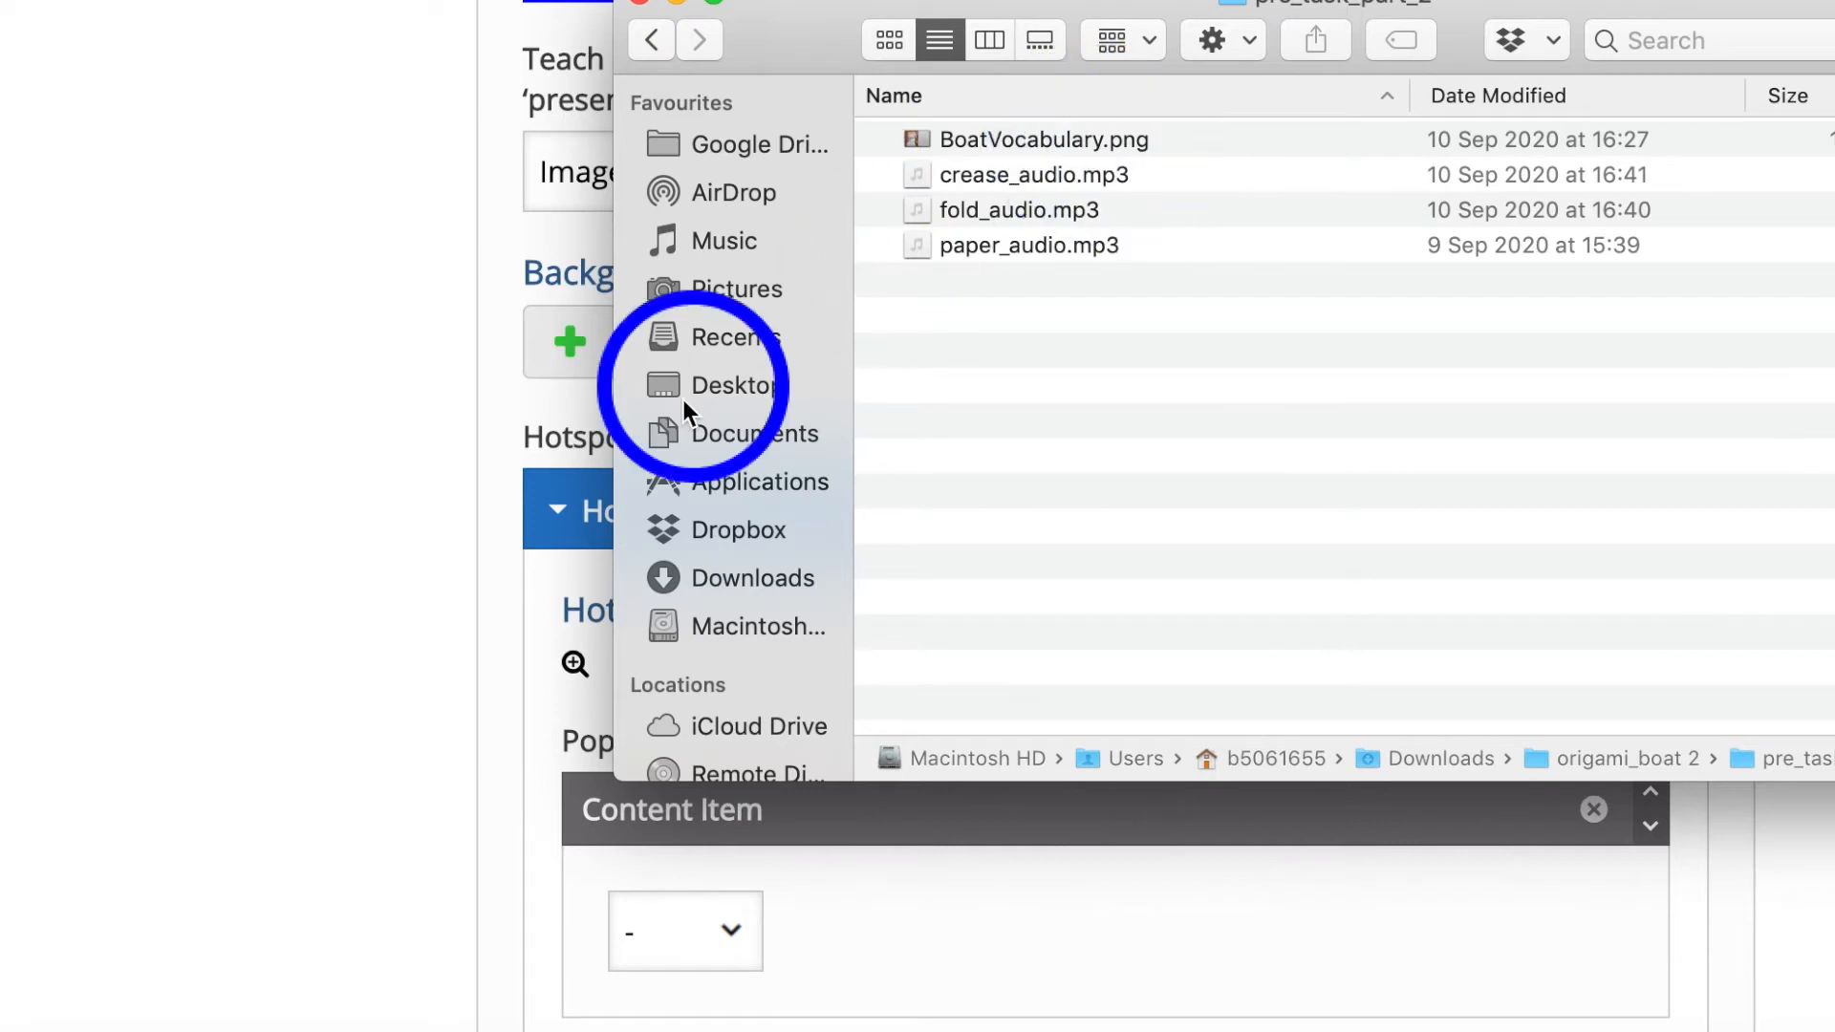
left_click(508, 417)
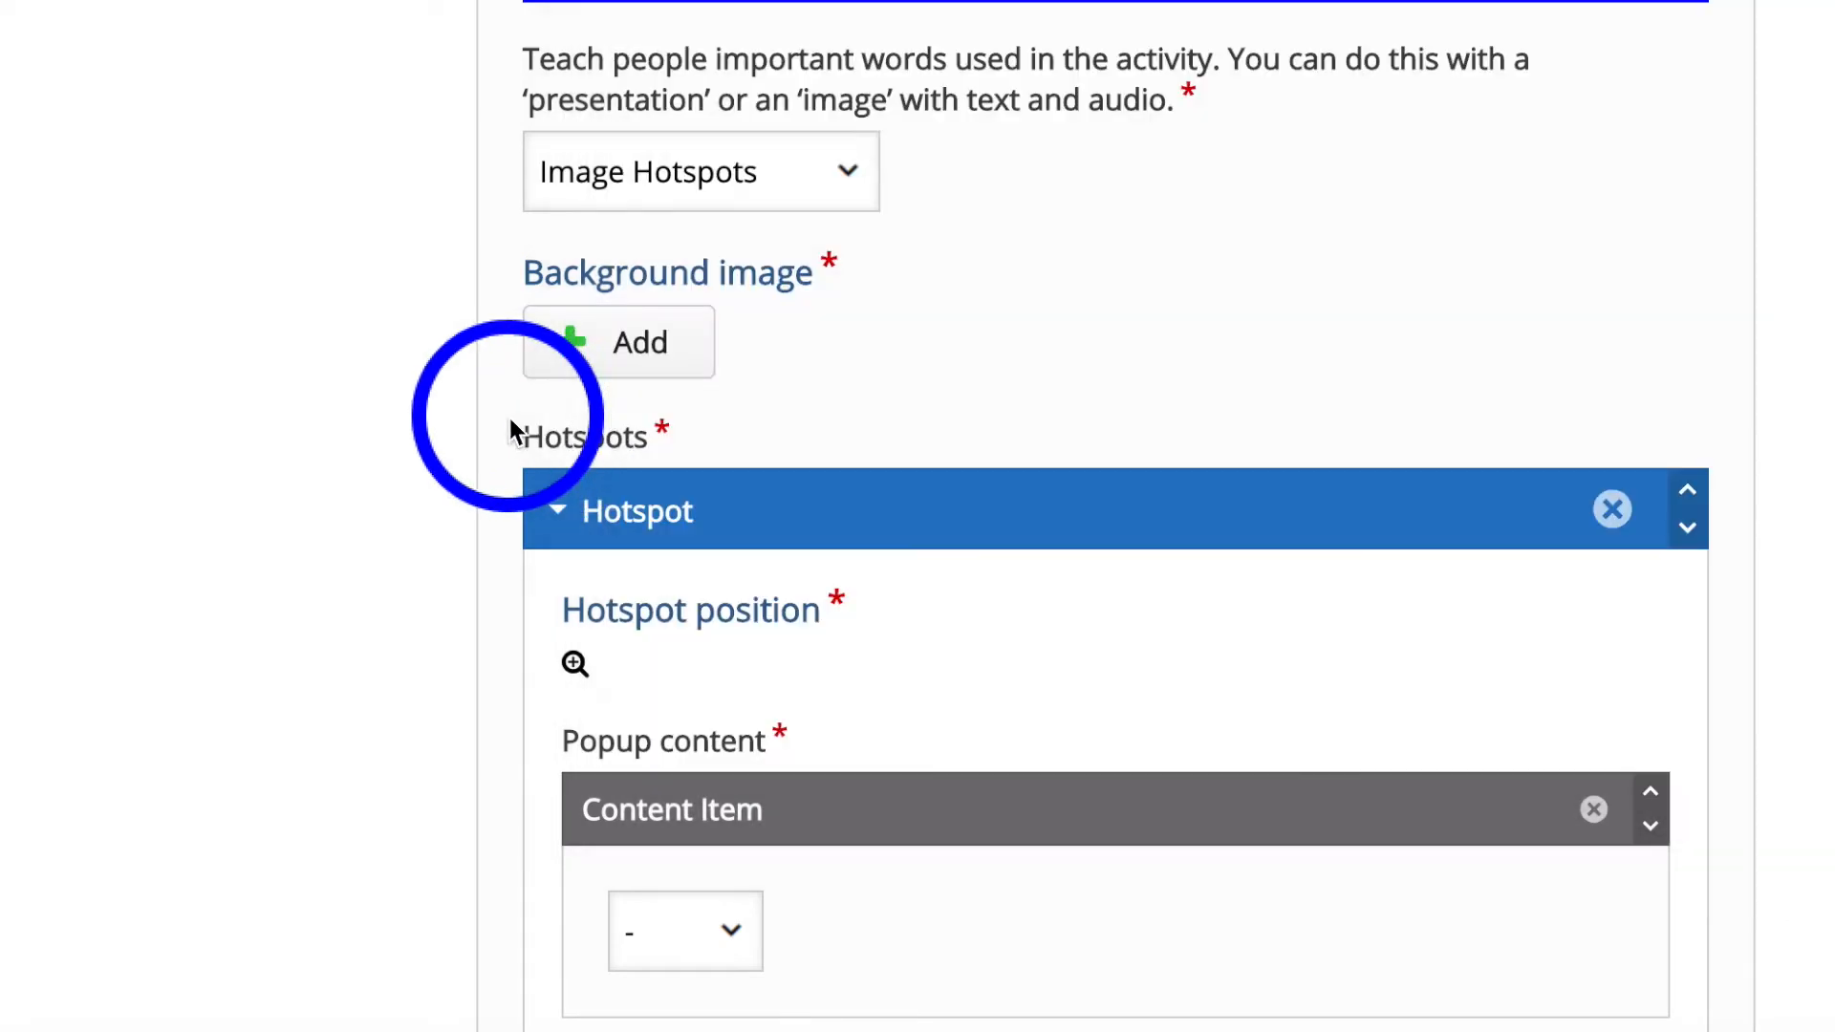
Upload BoatVocabulary.png from the pre_task_part_2 folder as the hotspots' background image.
left_click(585, 349)
left_click(157, 16)
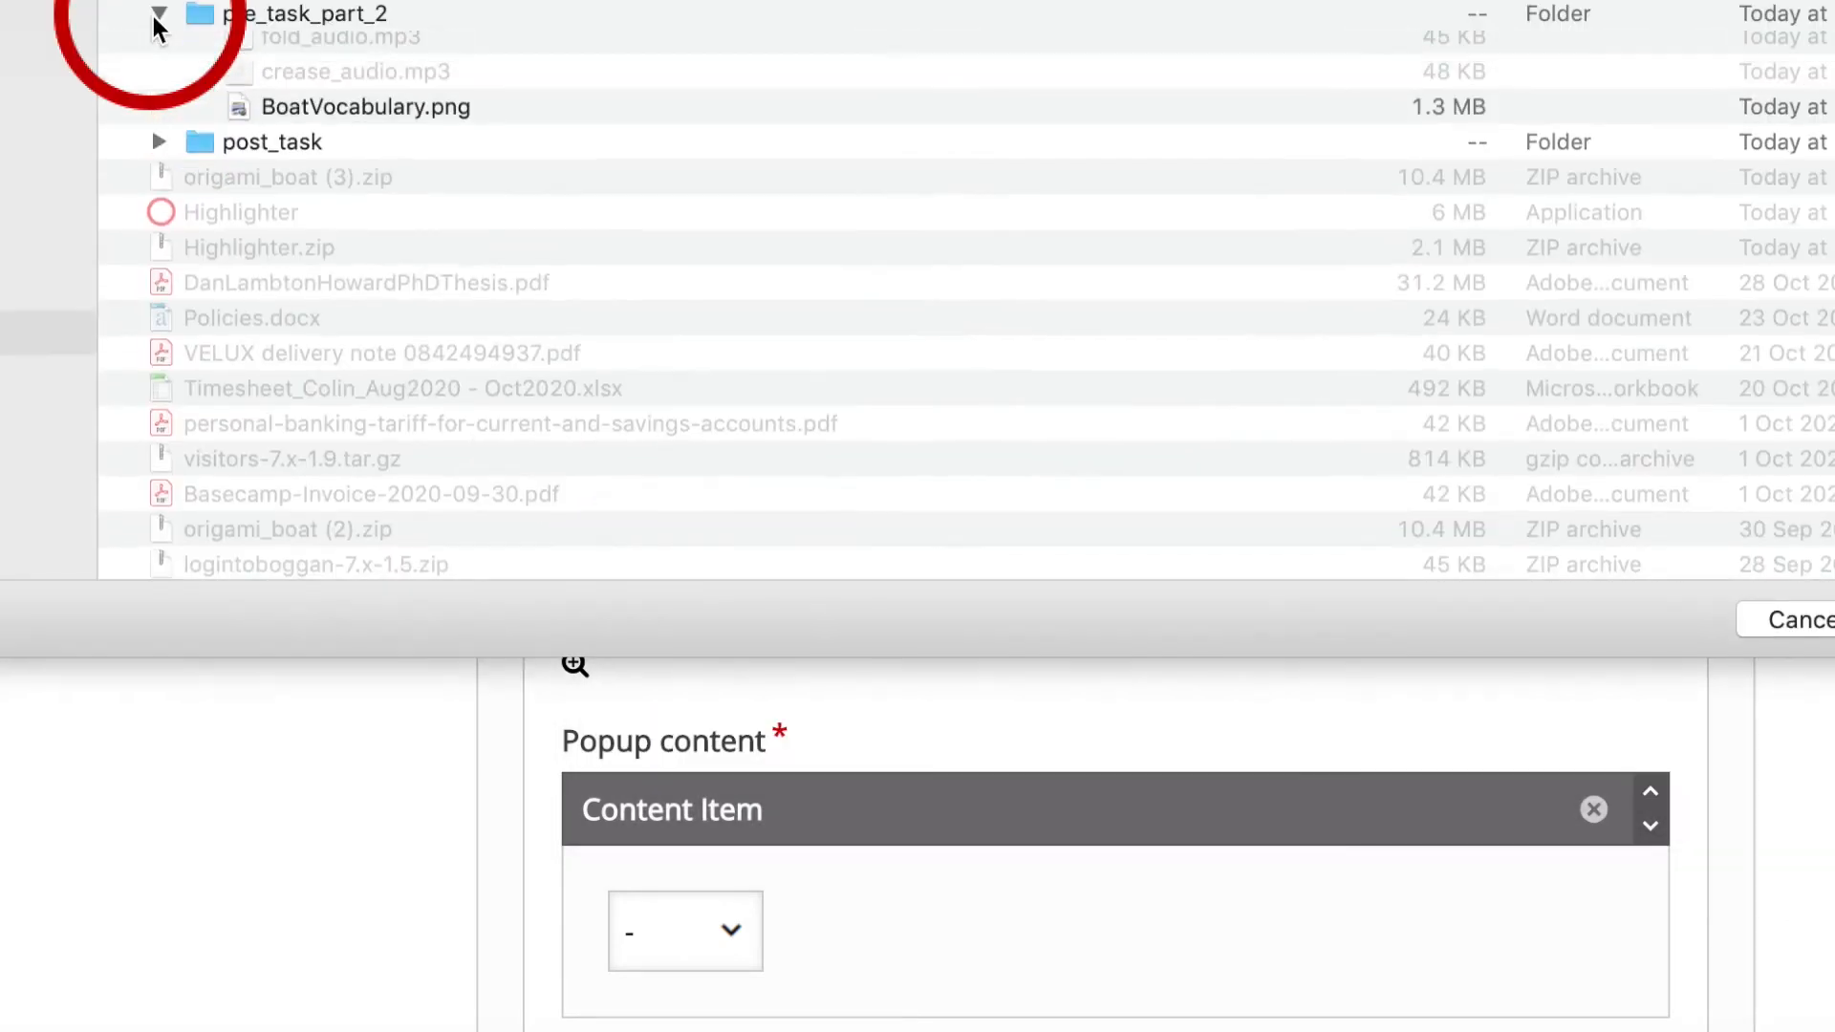
left_click(323, 153)
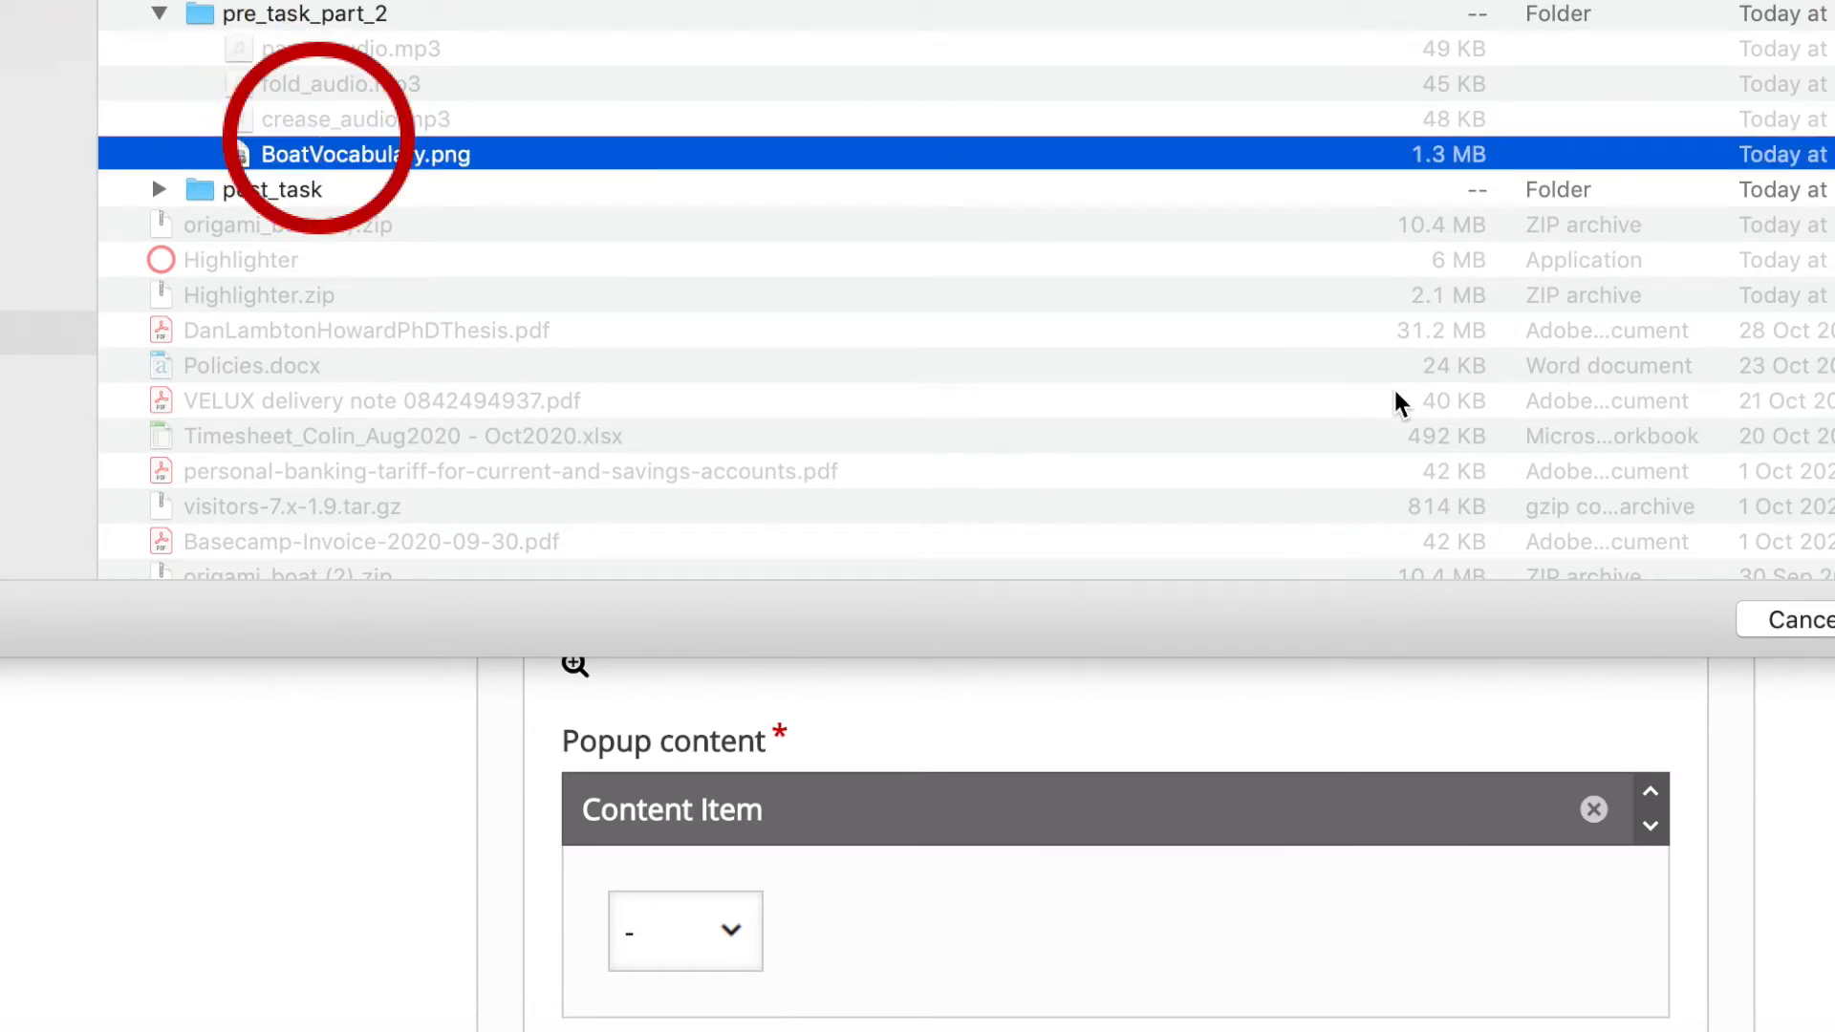
left_click(1831, 619)
left_click(1327, 455)
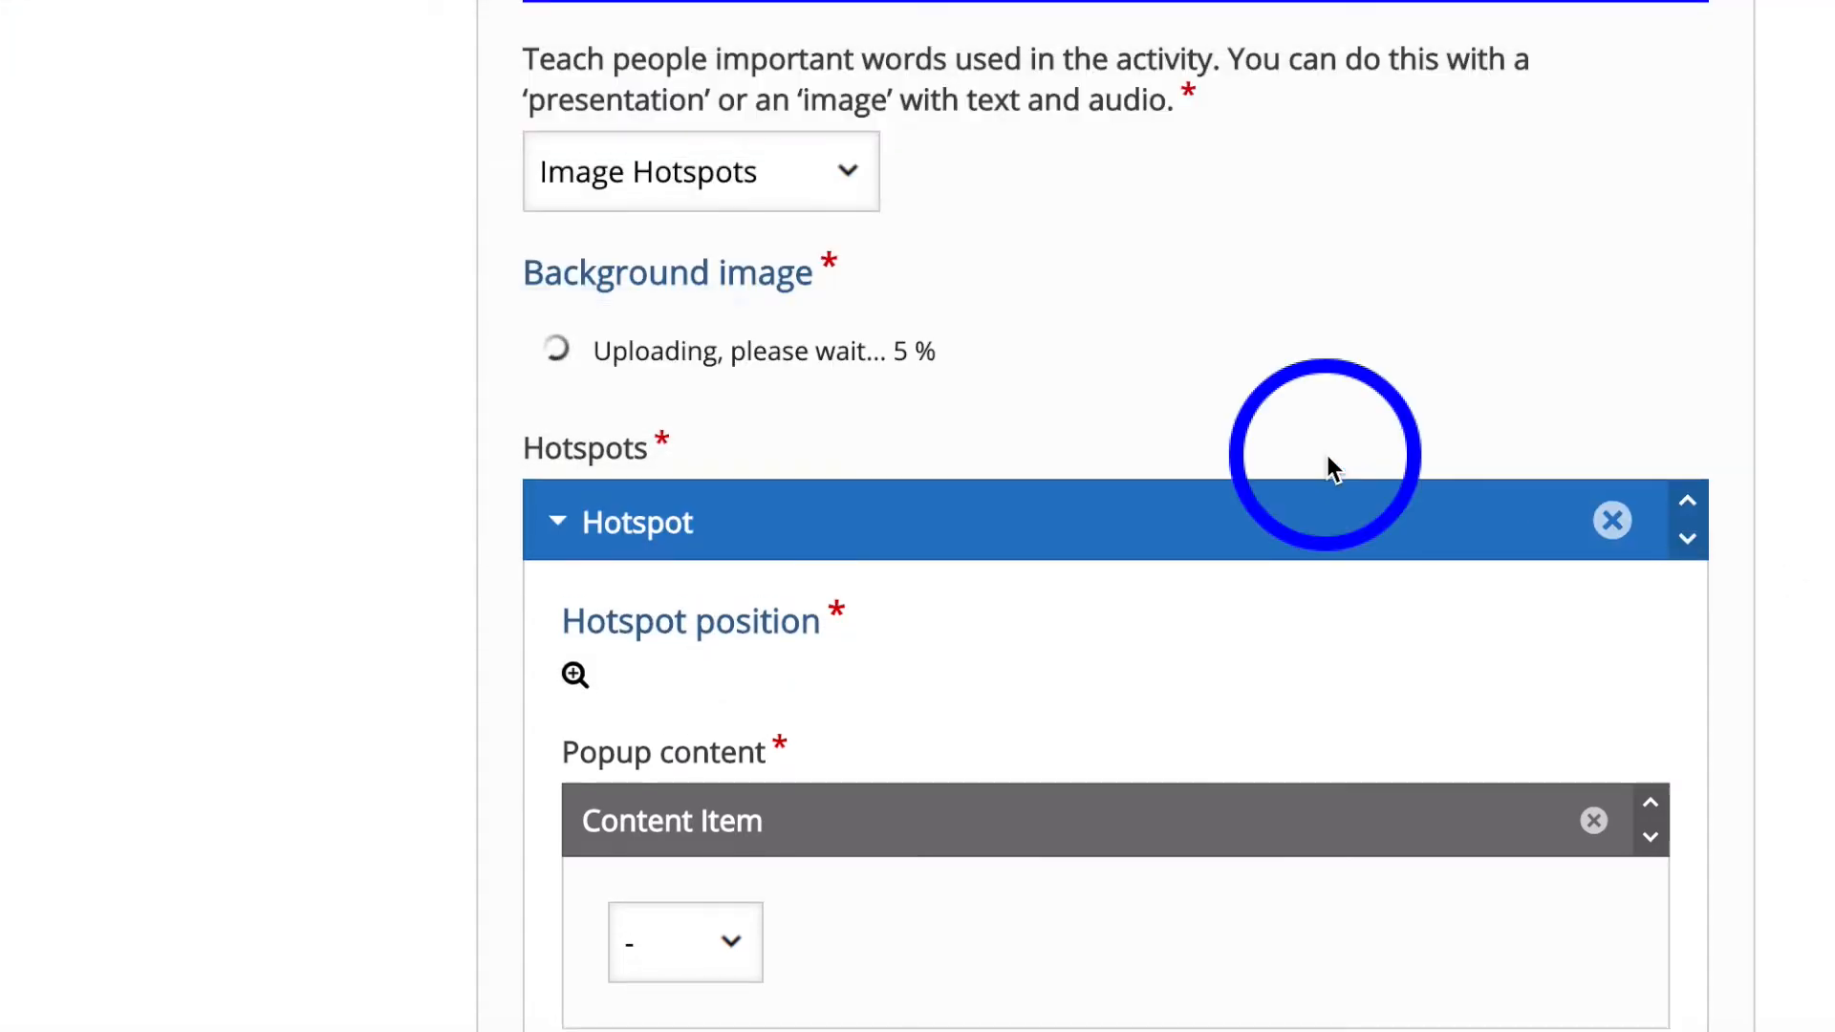
Position the first hotspot on the folded white paper in the background image's upper-left photo.
left_click(956, 367)
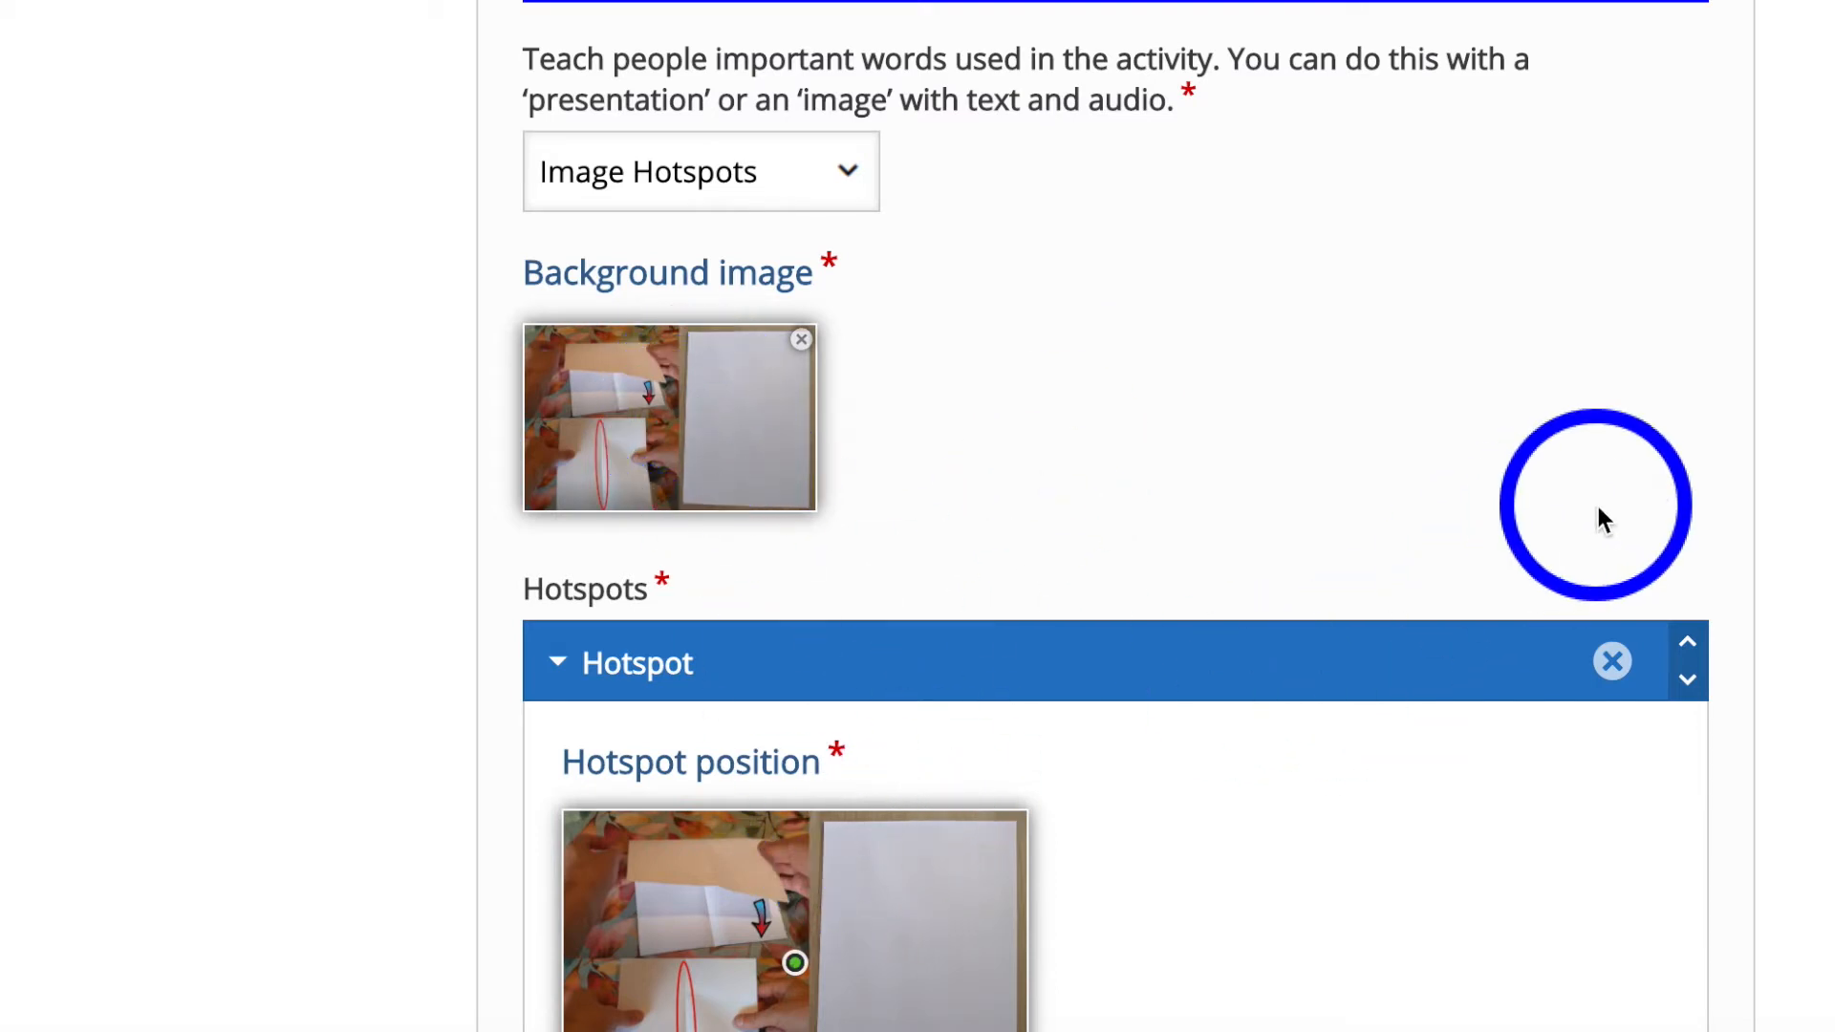
scroll(1561, 562, "down", 5)
scroll(1556, 561, "down", 1)
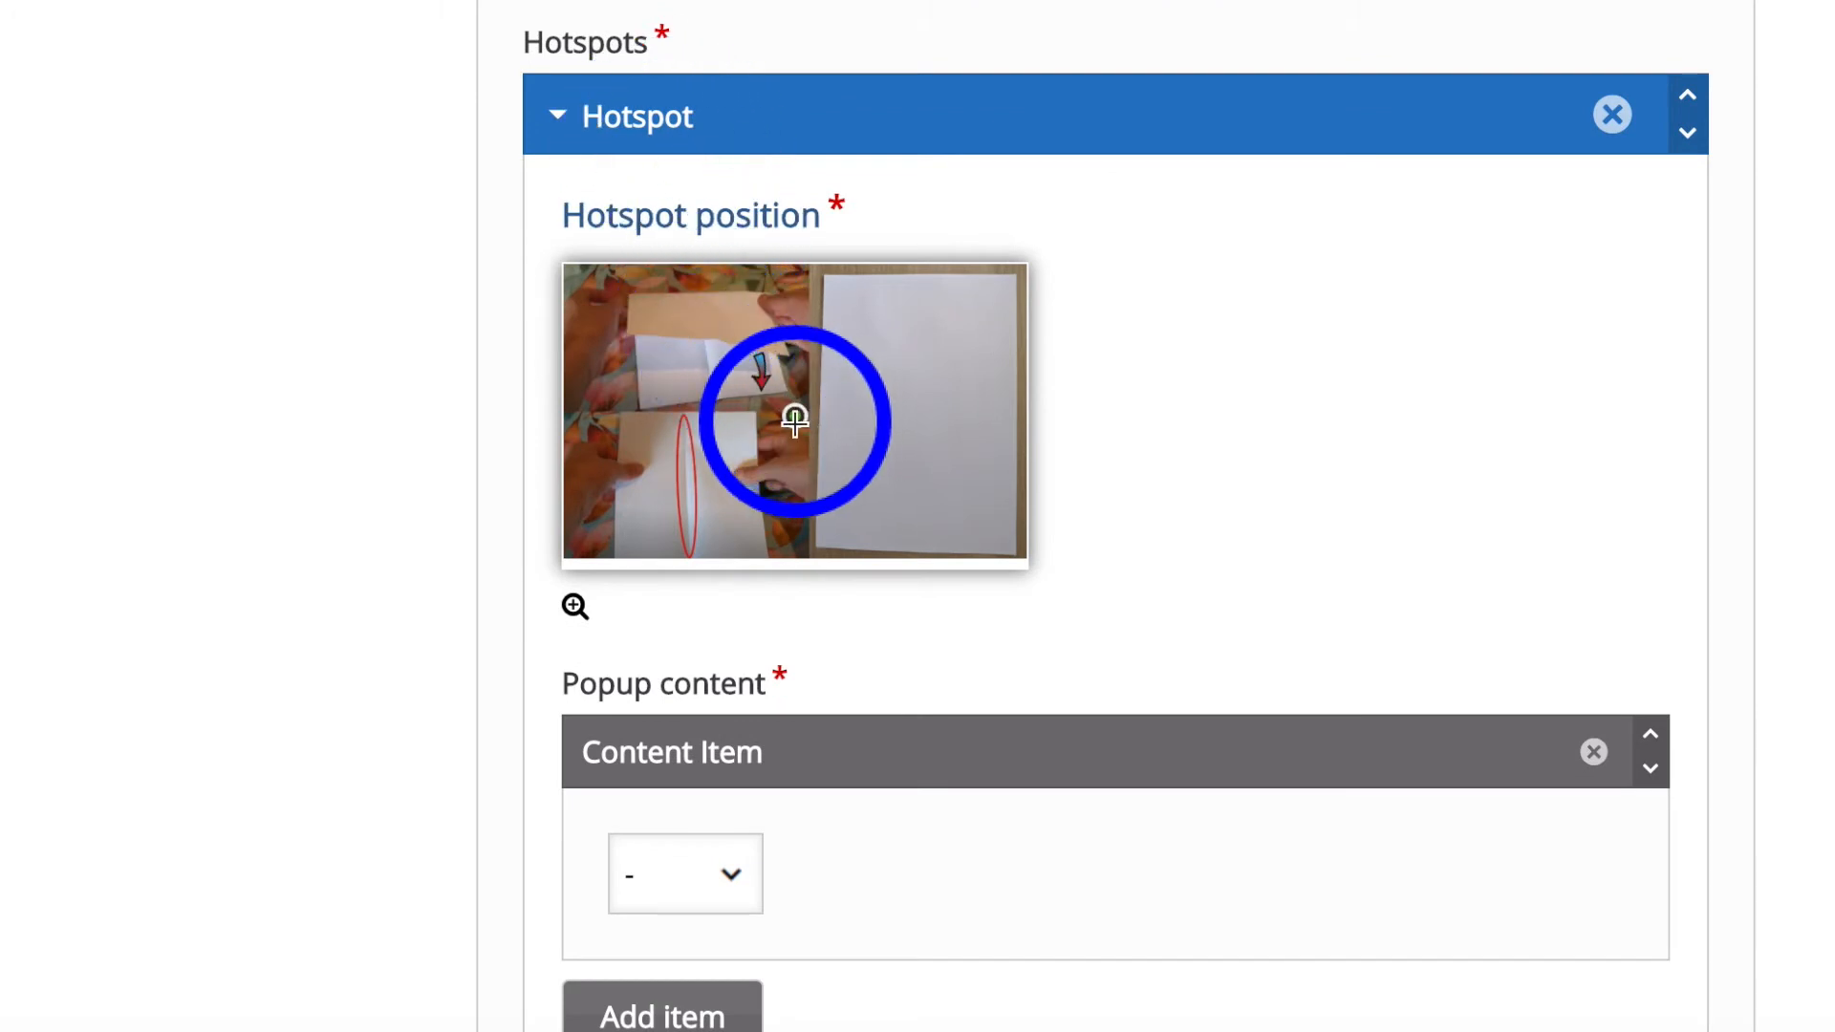
left_click(795, 418)
left_click_drag(712, 349, 710, 347)
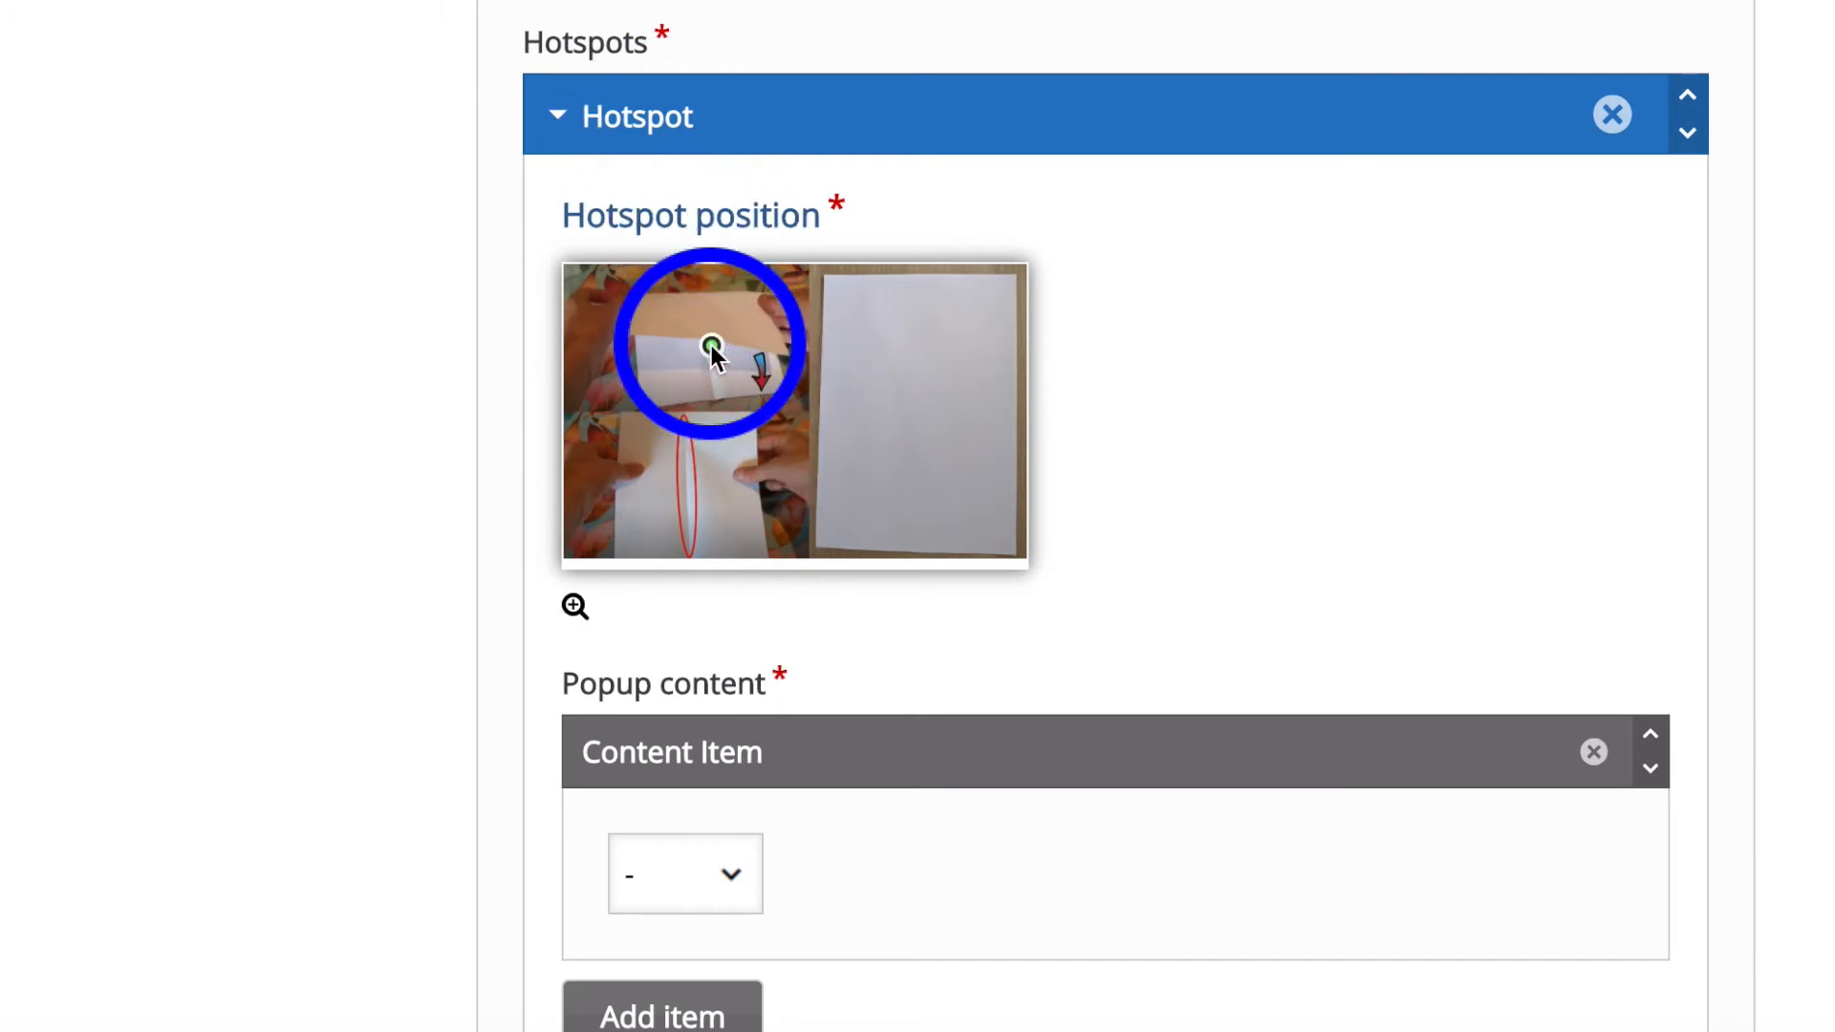
left_click(712, 346)
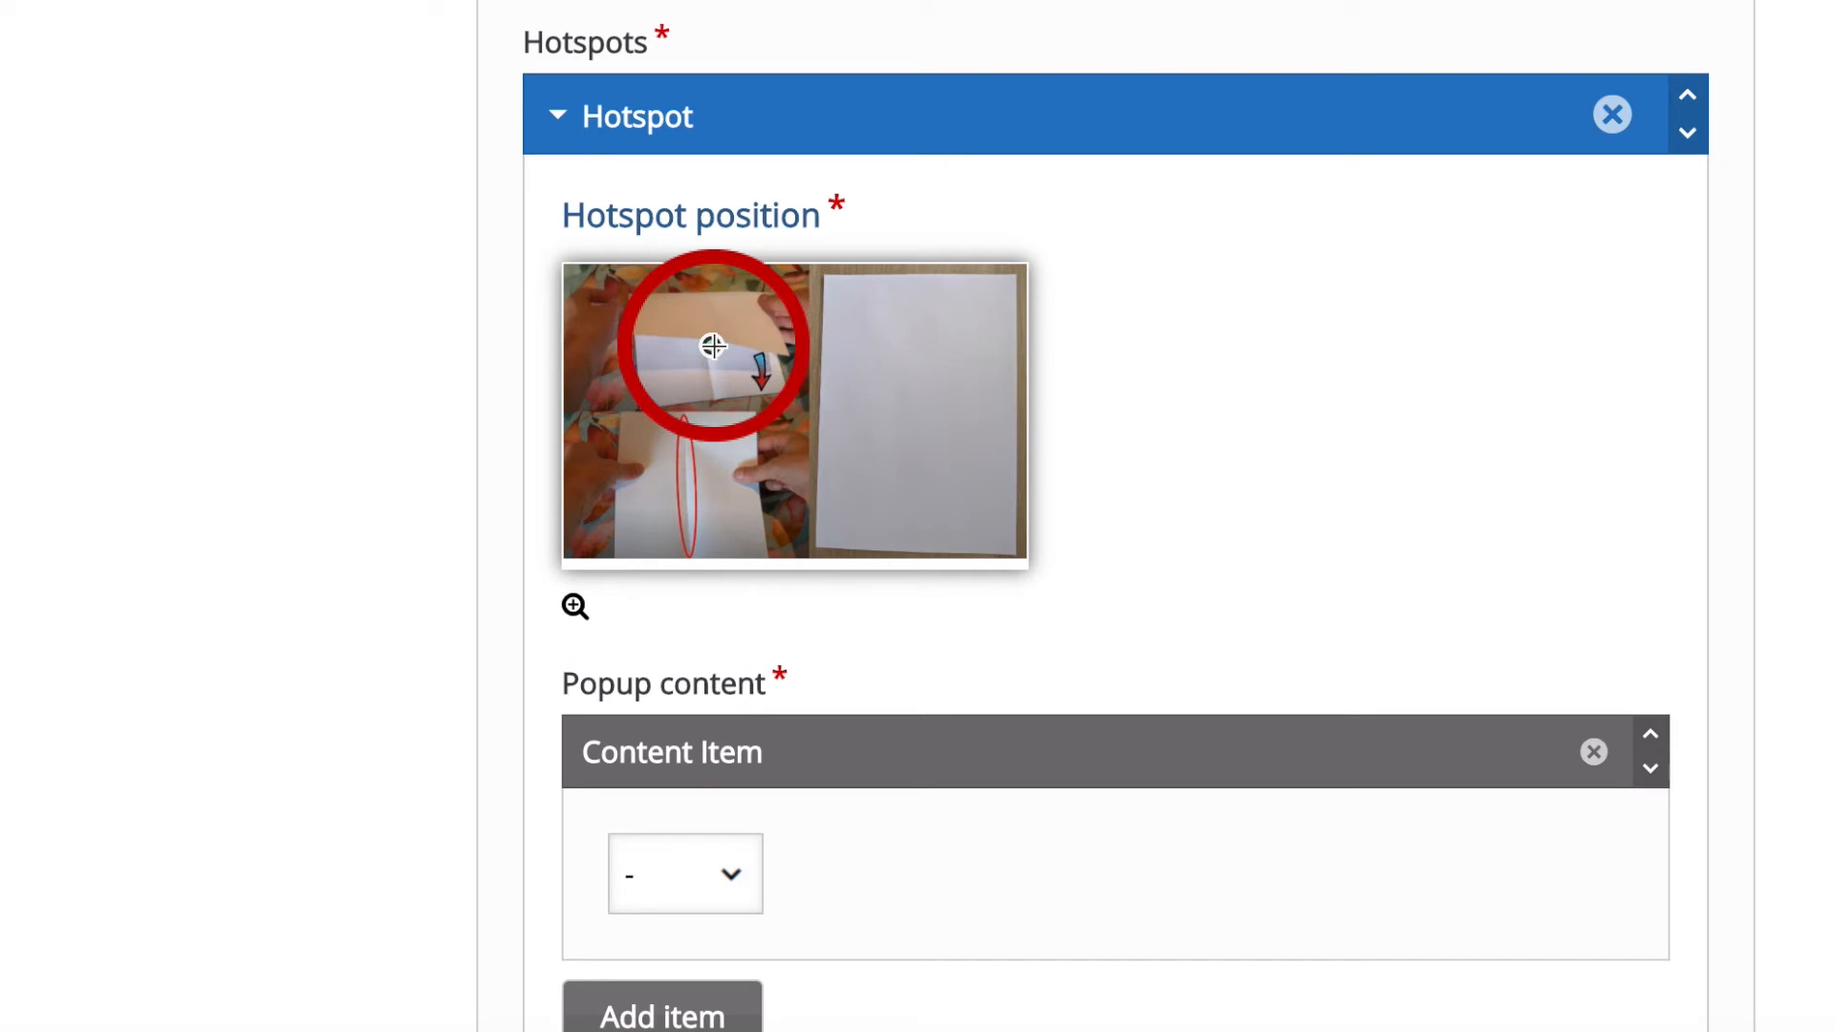
left_click(722, 383)
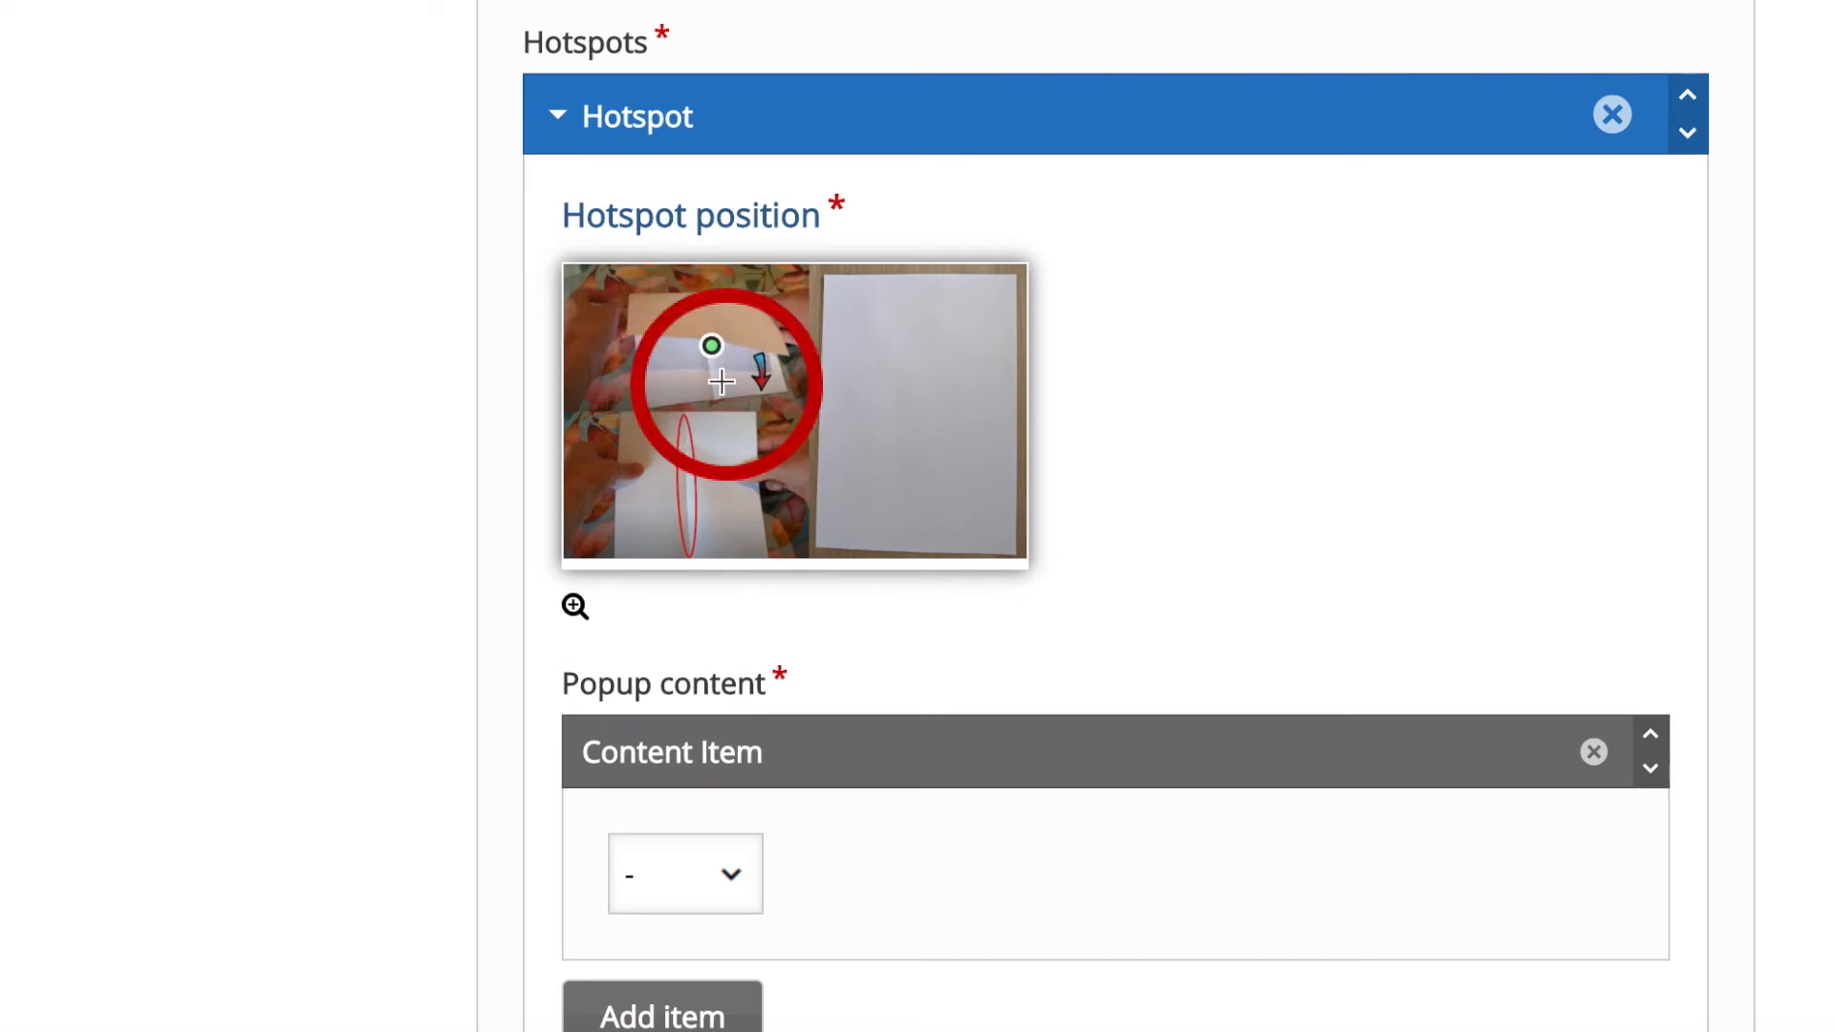
left_click(720, 382)
left_click(723, 363)
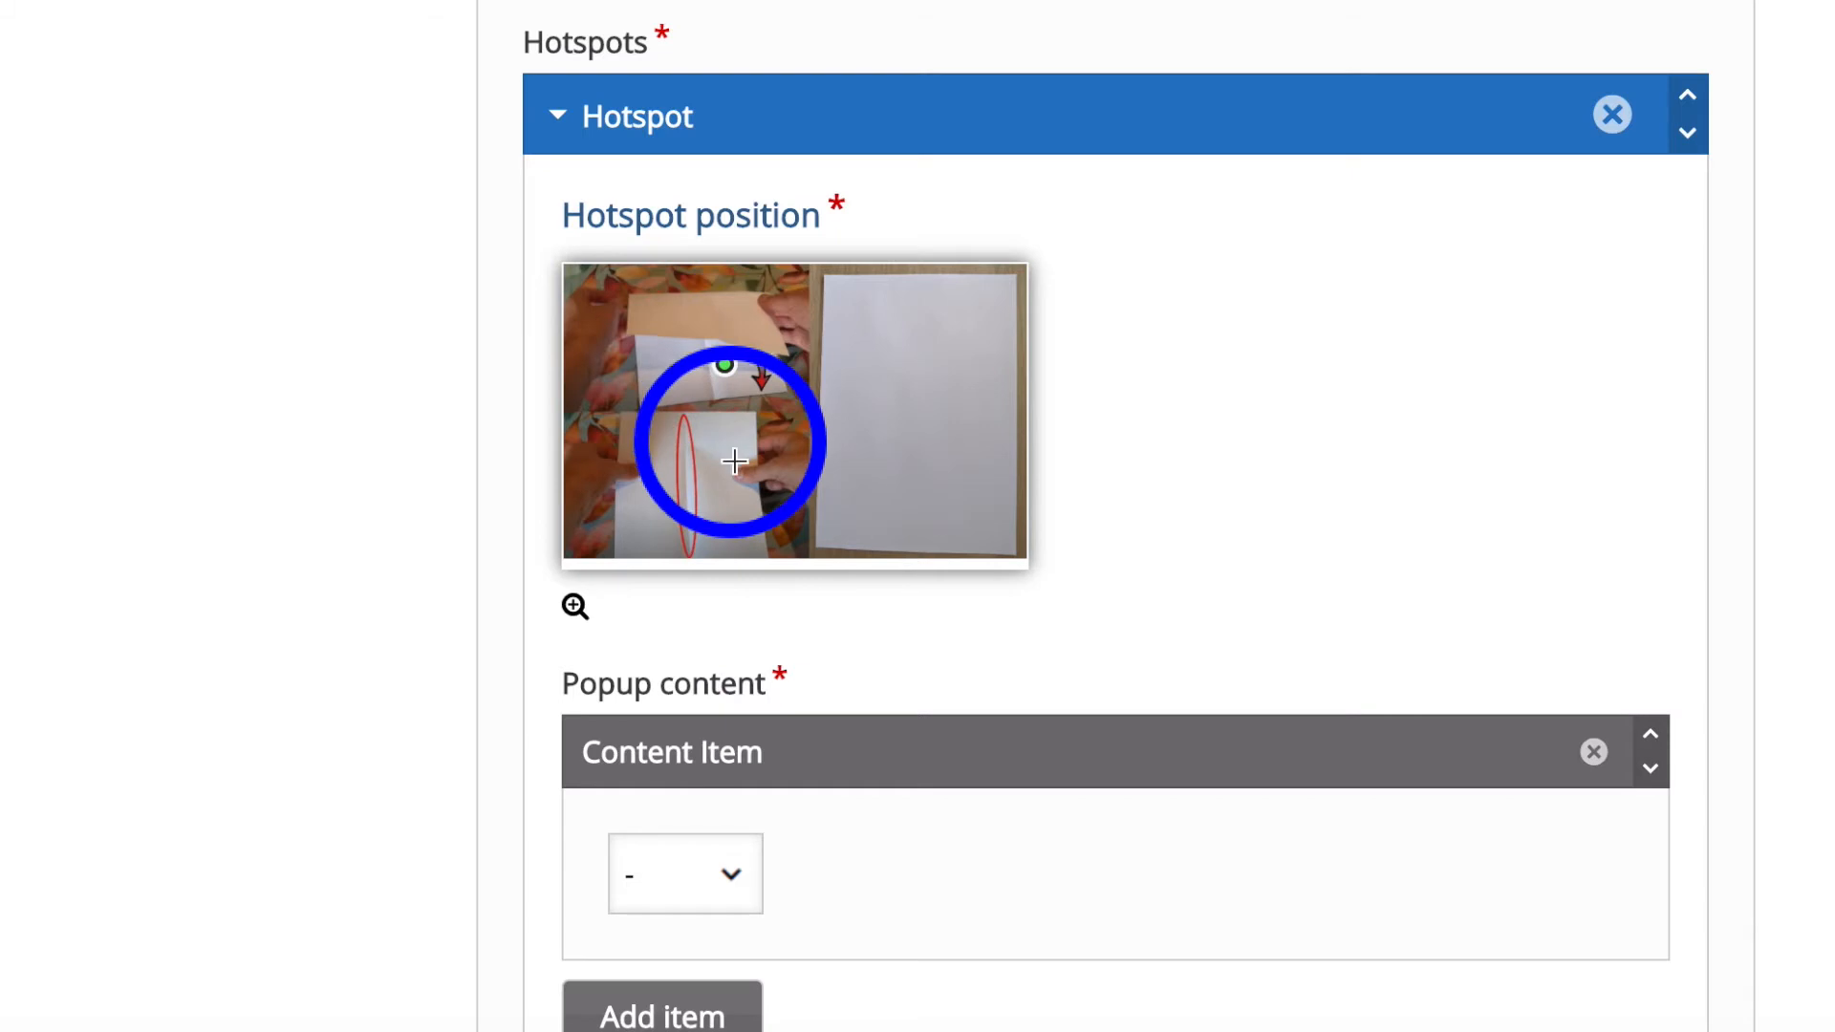
Make the first hotspot's popup content a Text item reading "fold".
scroll(910, 776, "down", 4)
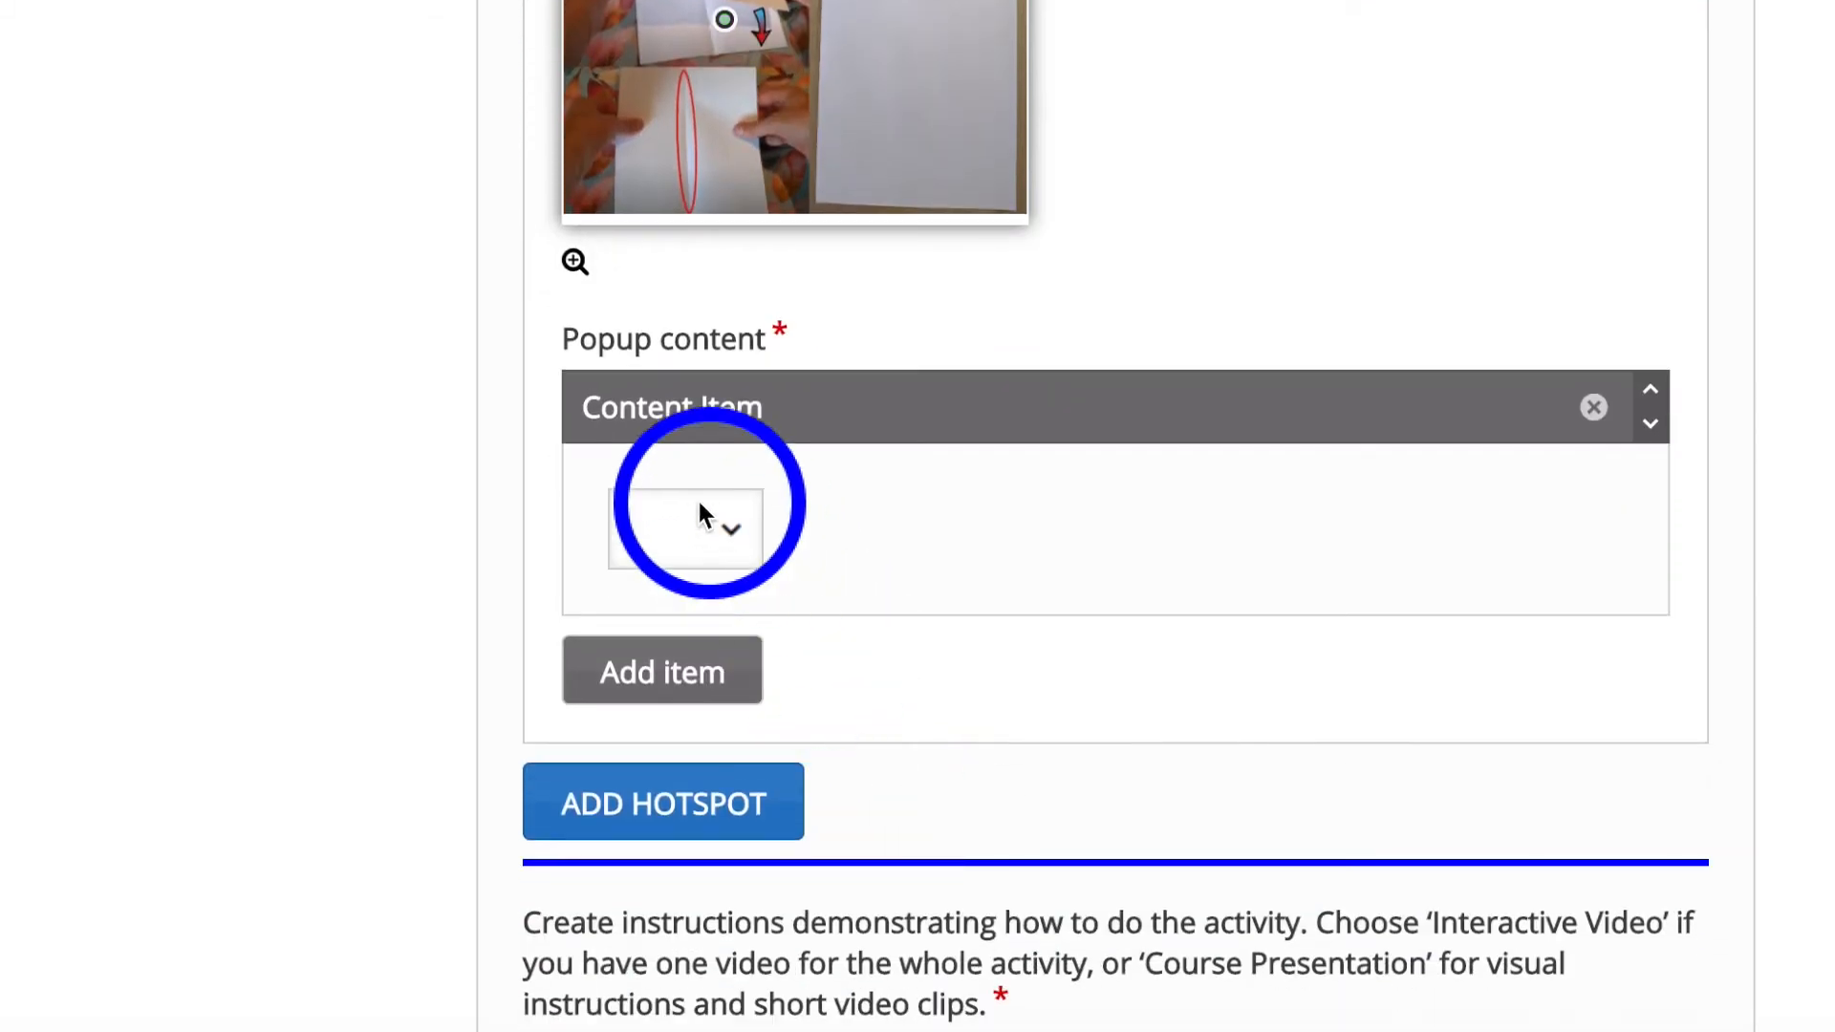
left_click(738, 537)
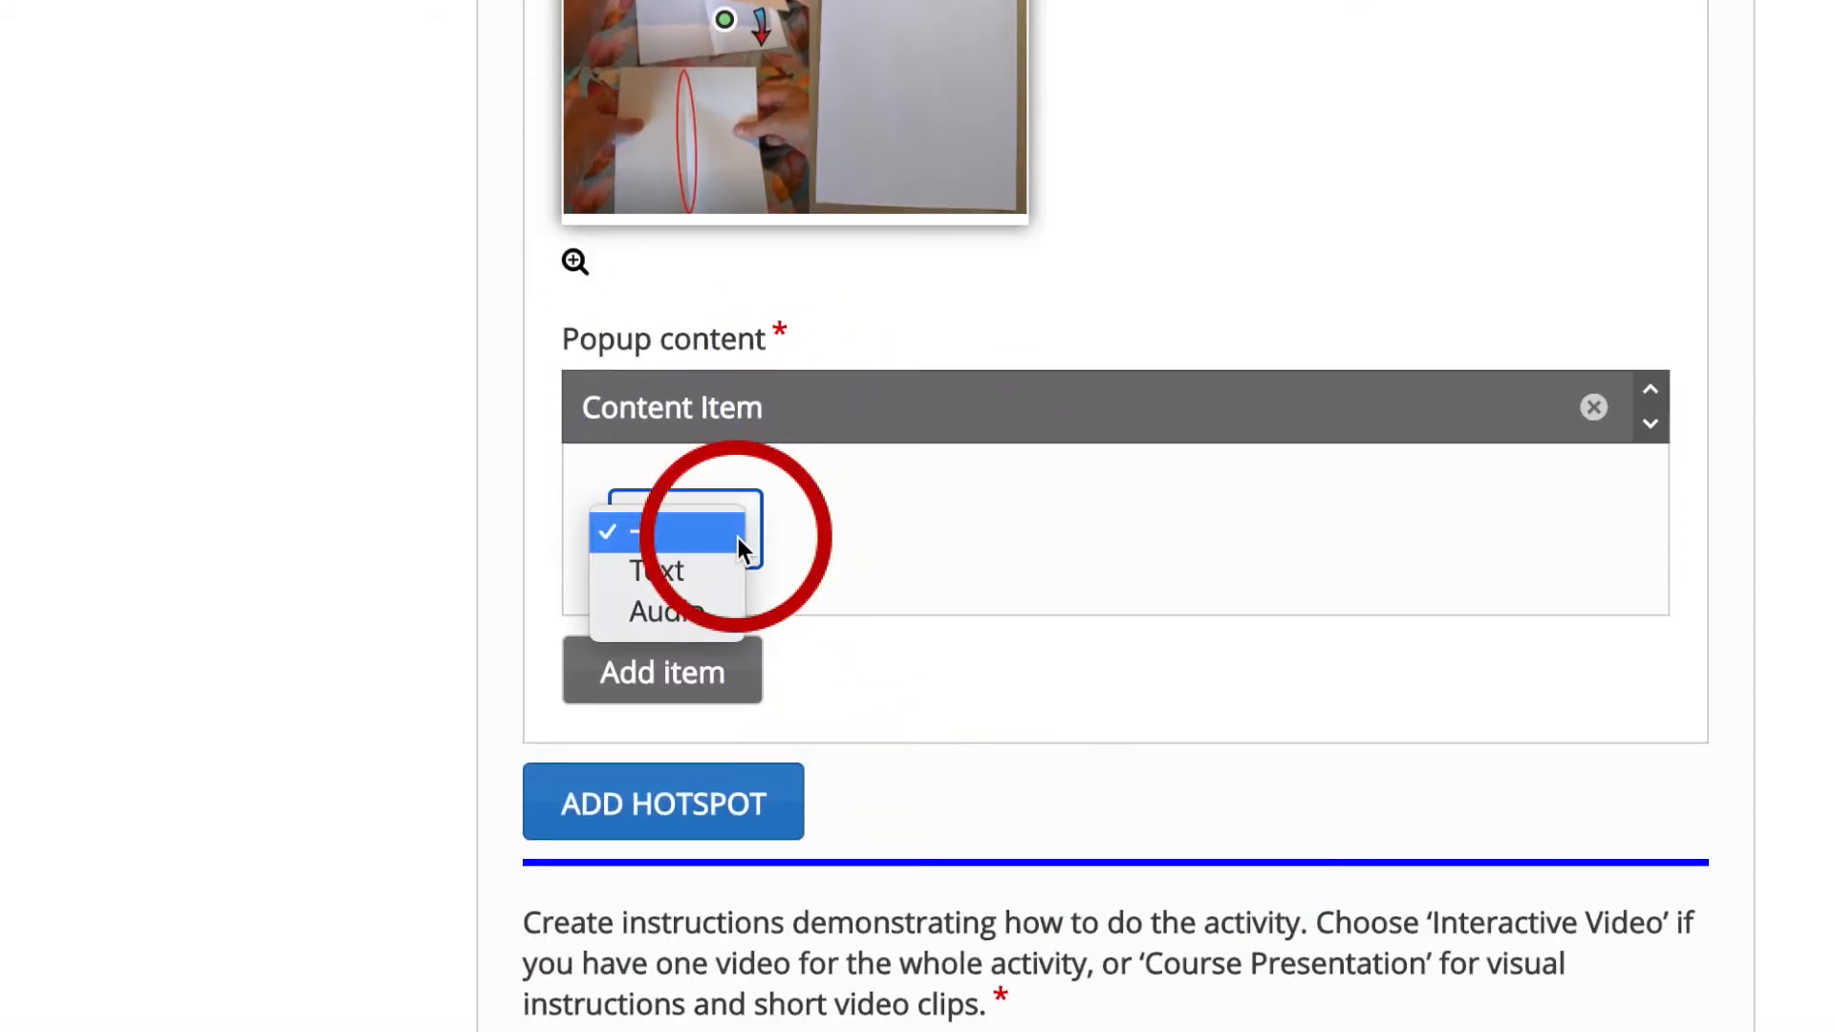
left_click(701, 571)
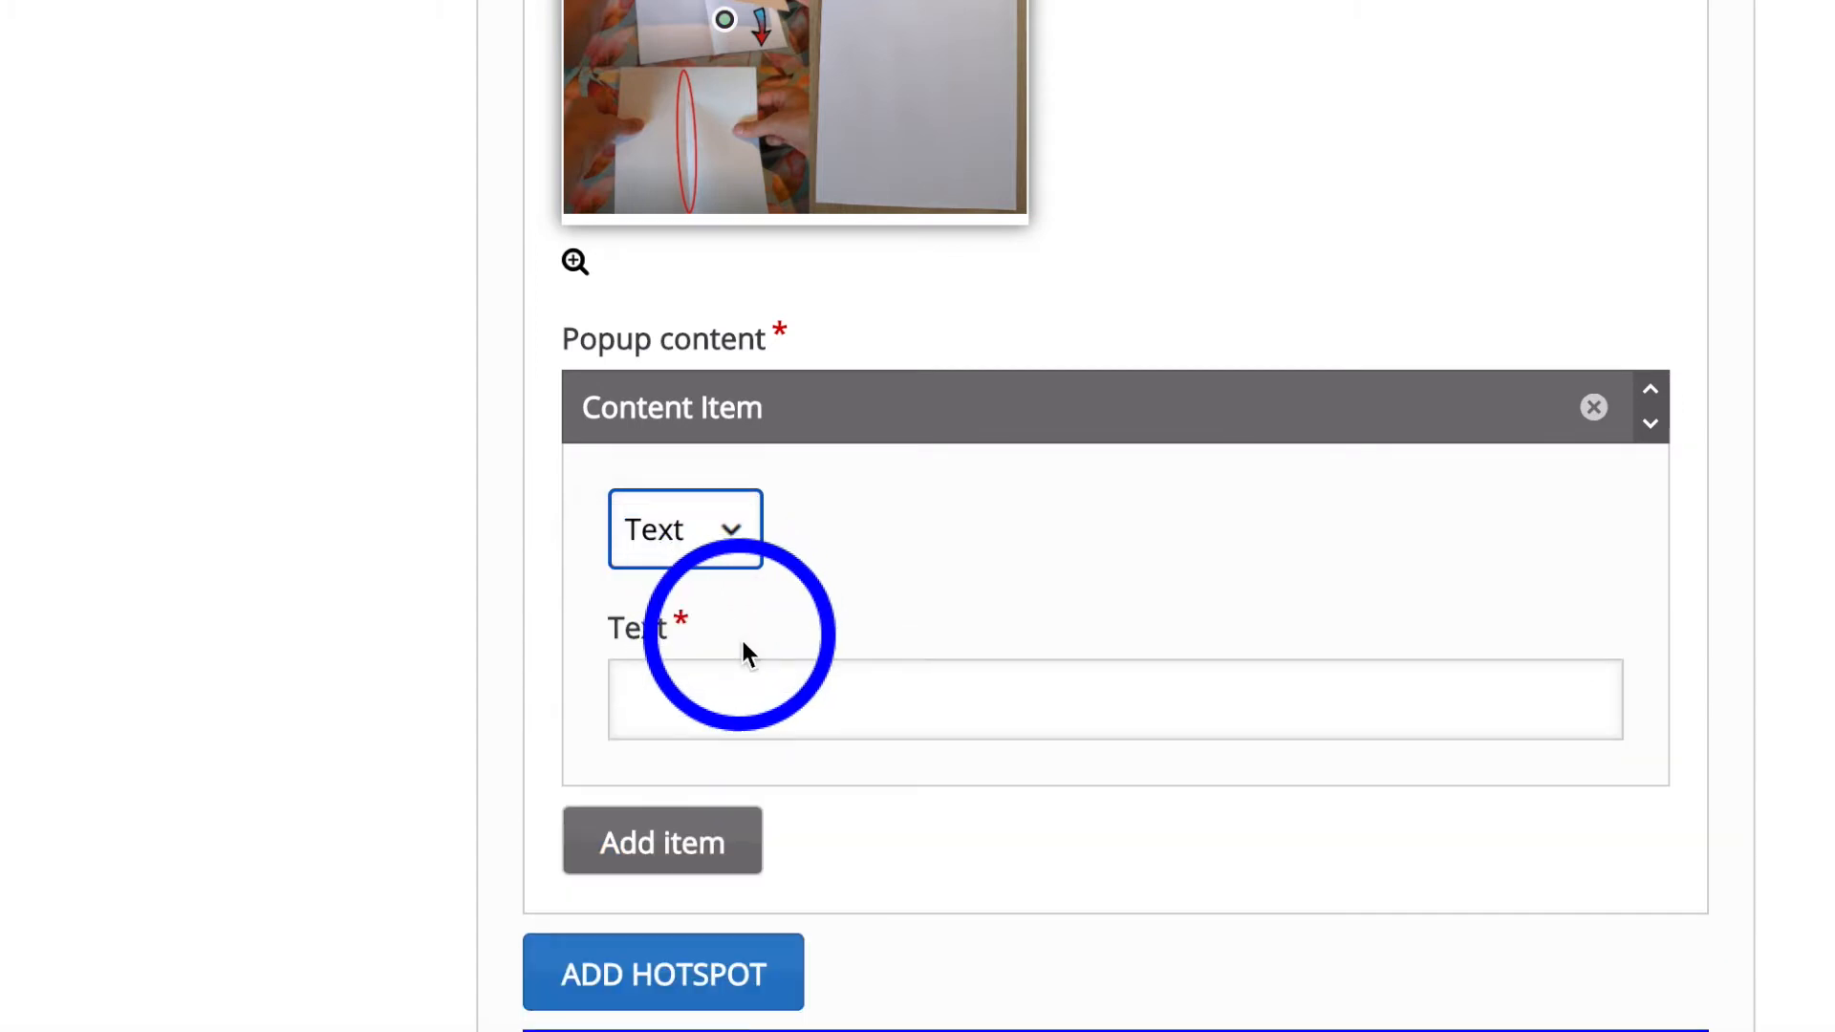
left_click(703, 688)
type("fold")
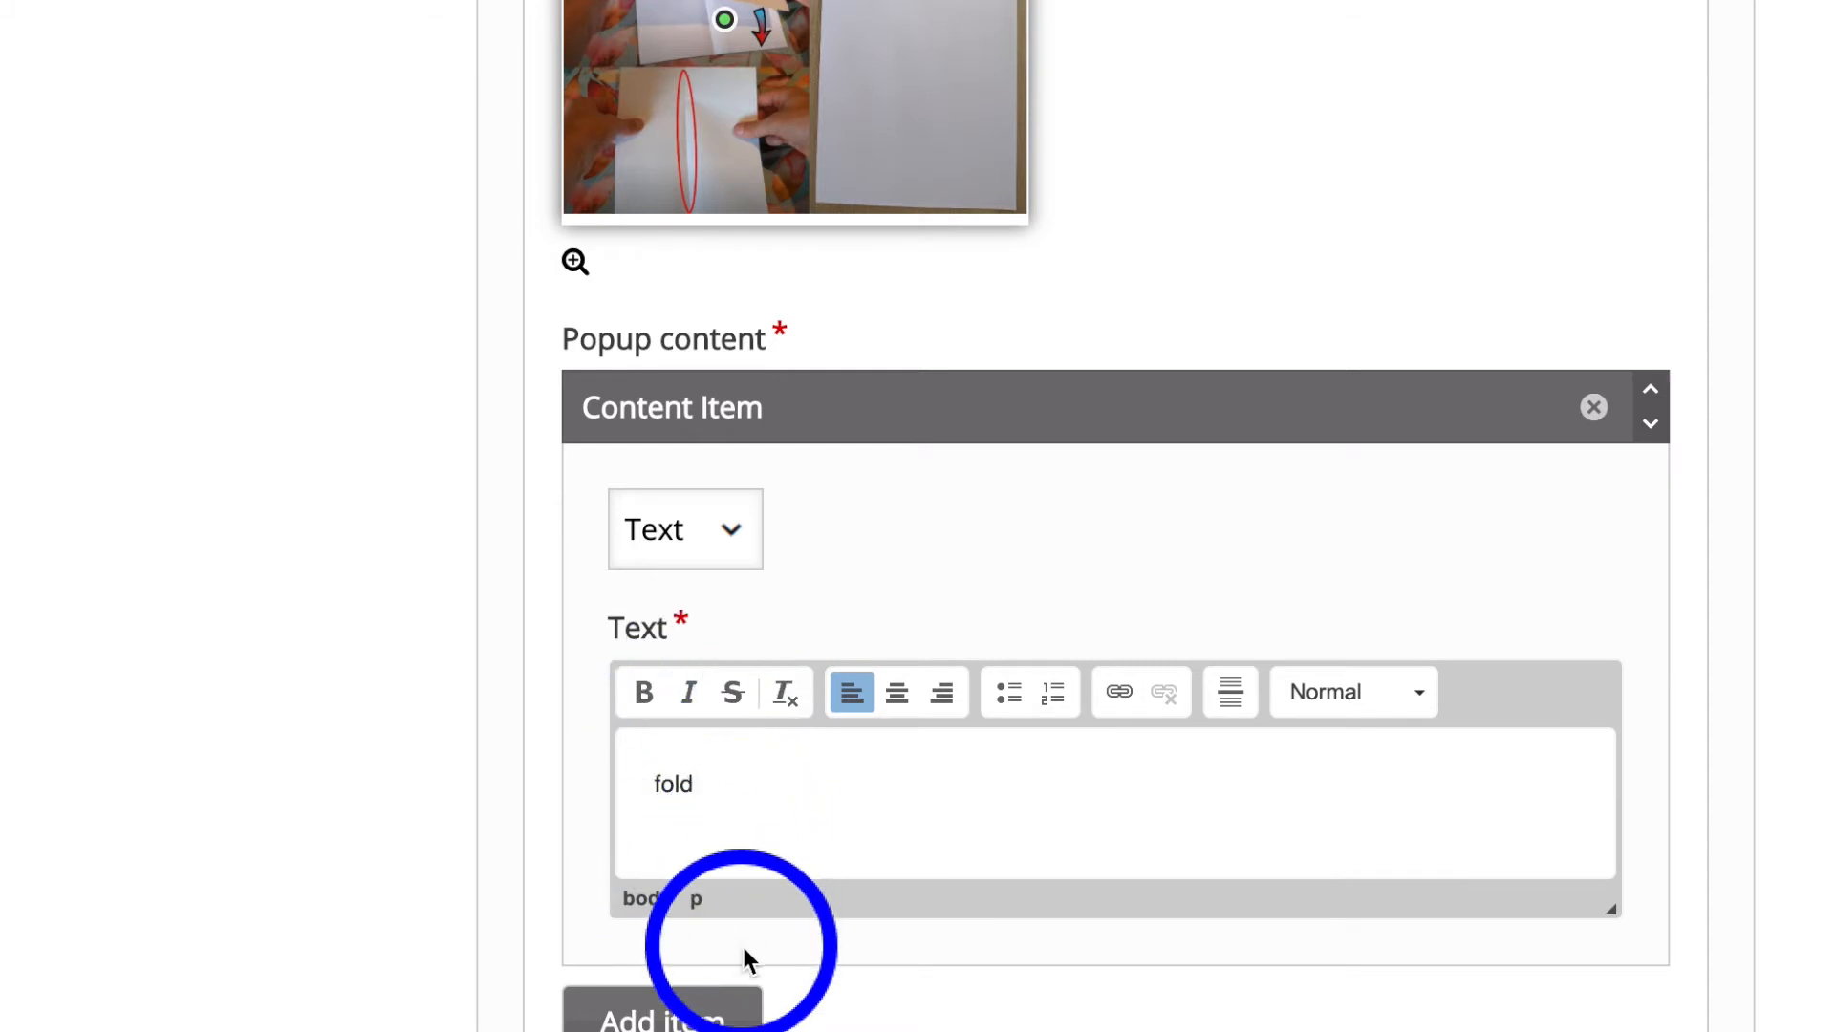
Add an Audio item to the "fold" hotspot's popup content and upload its MP3 recording as the source file.
scroll(742, 942, "down", 2)
left_click(712, 860)
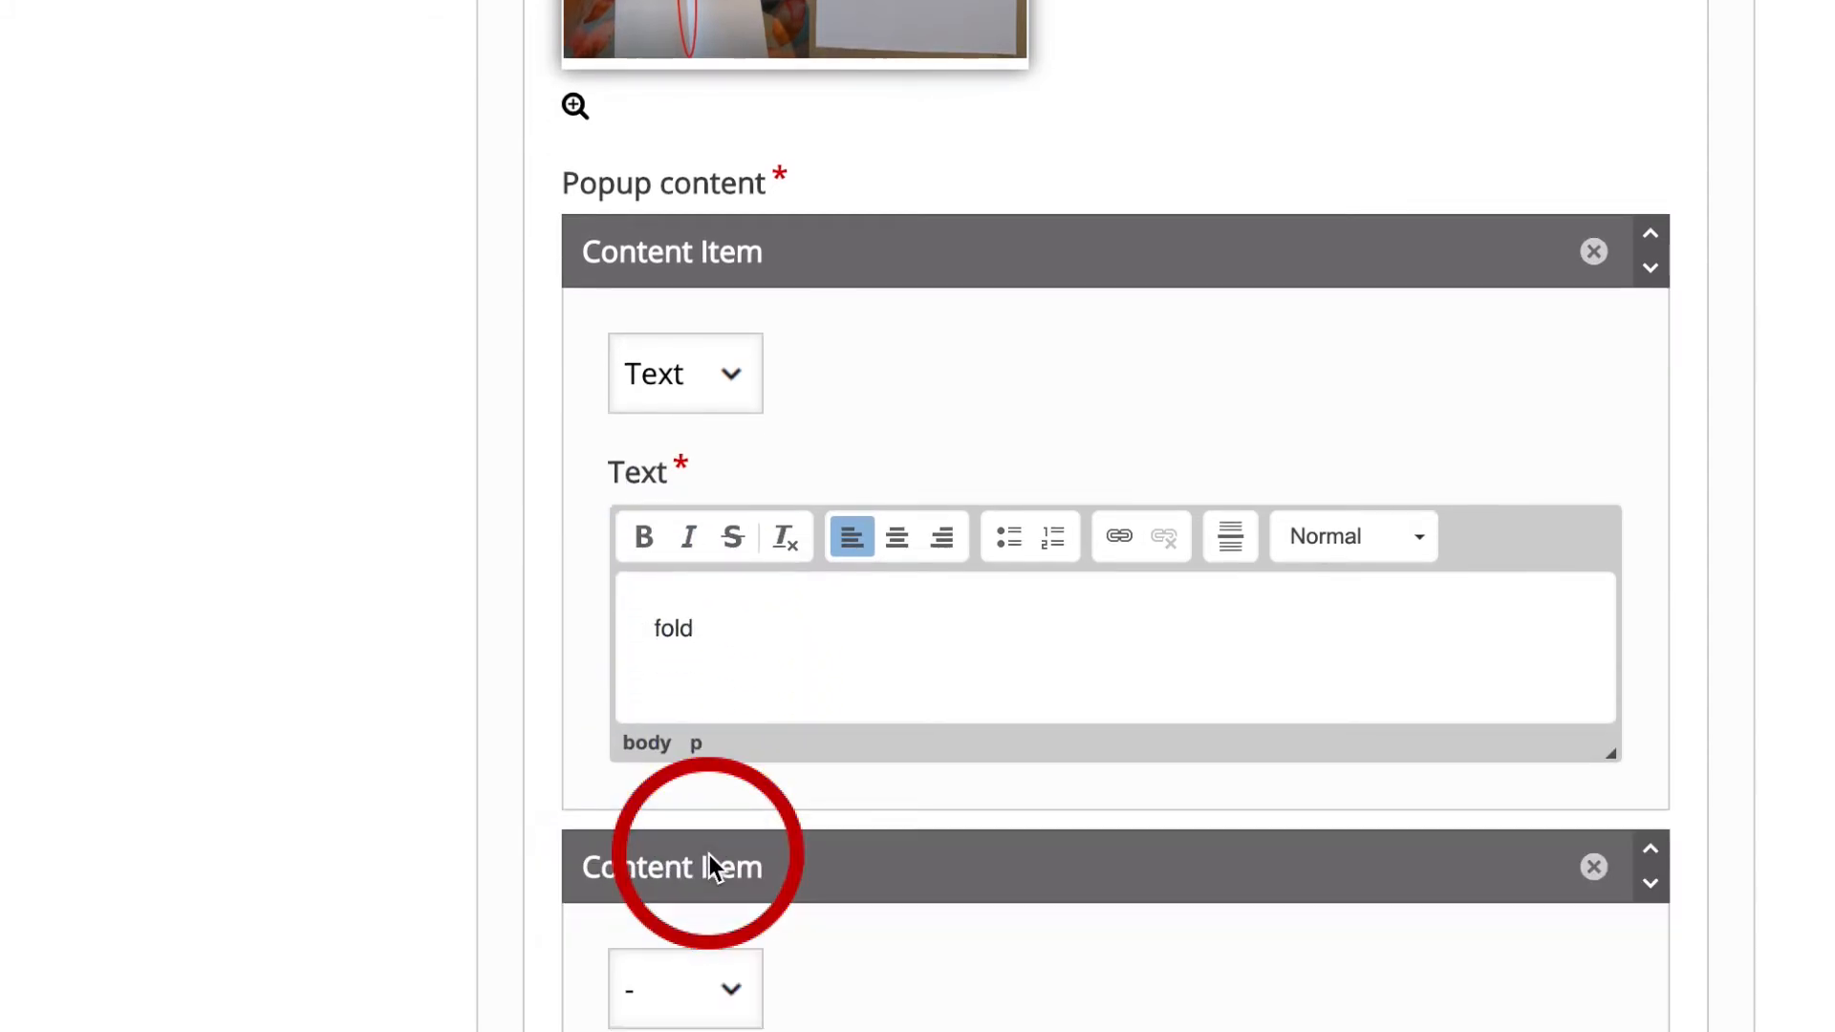
scroll(709, 855, "down", 3)
left_click(733, 721)
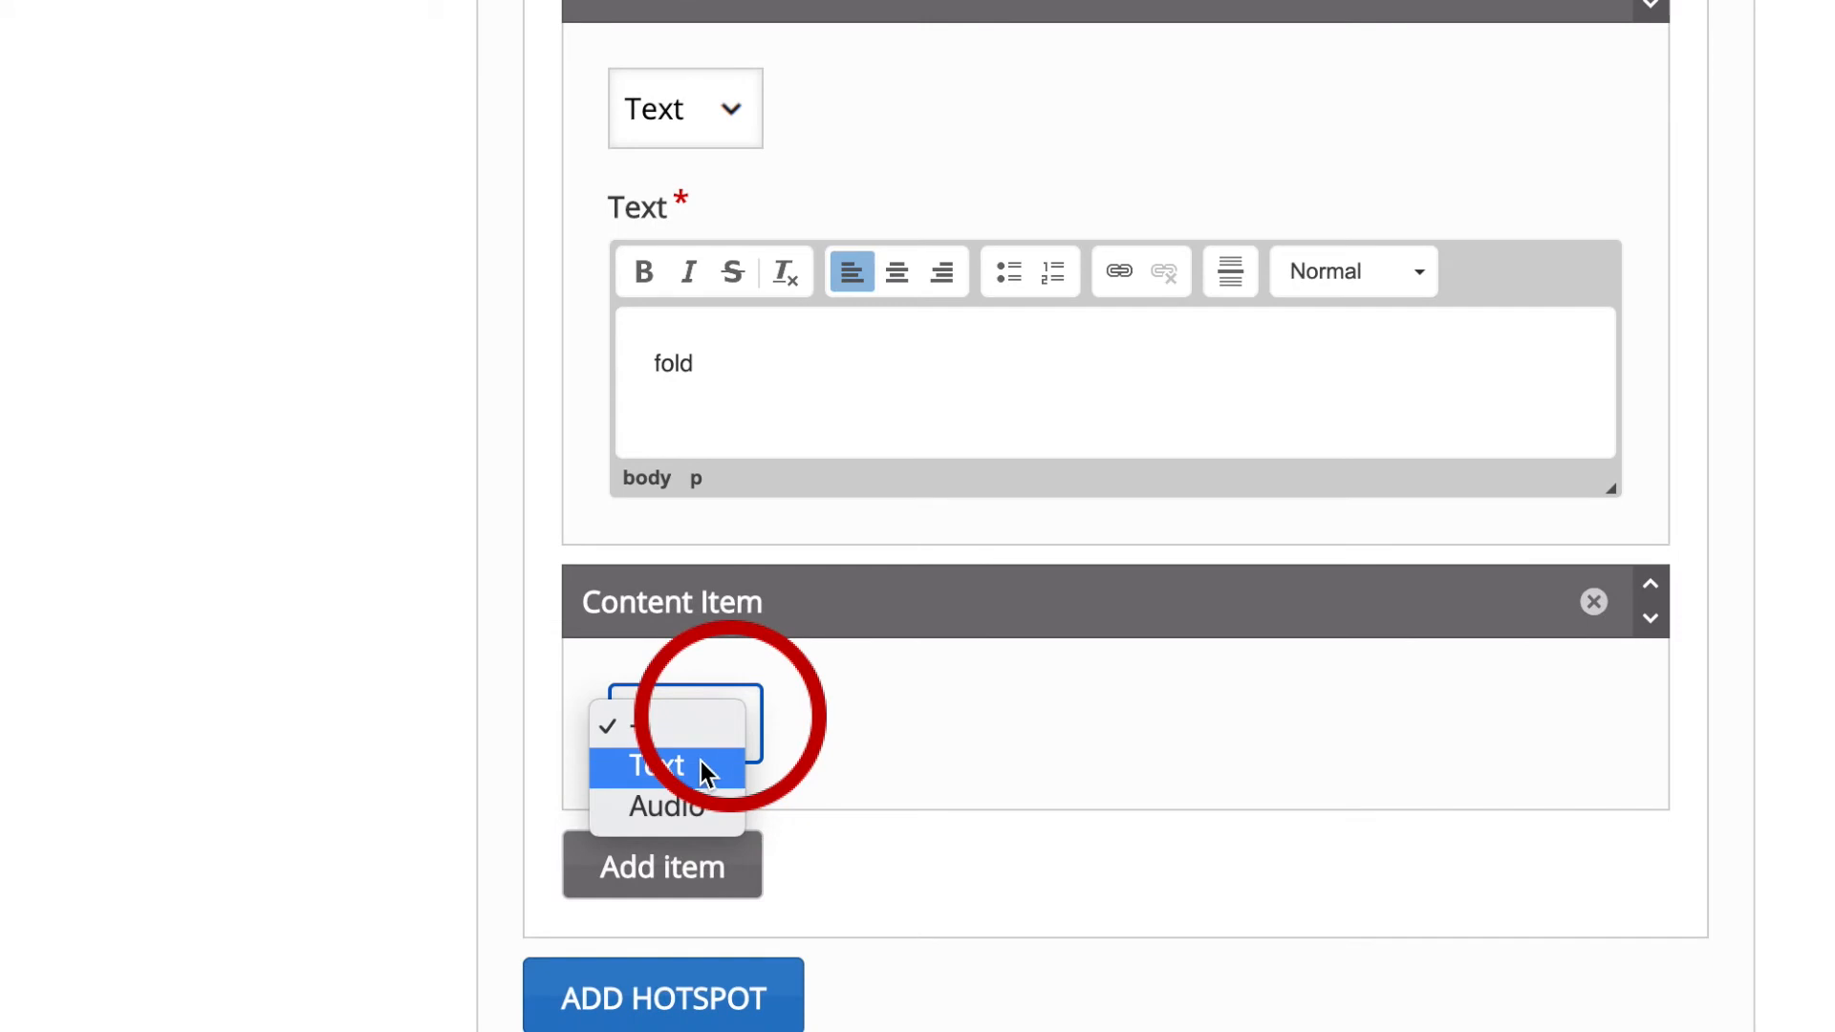
left_click(675, 808)
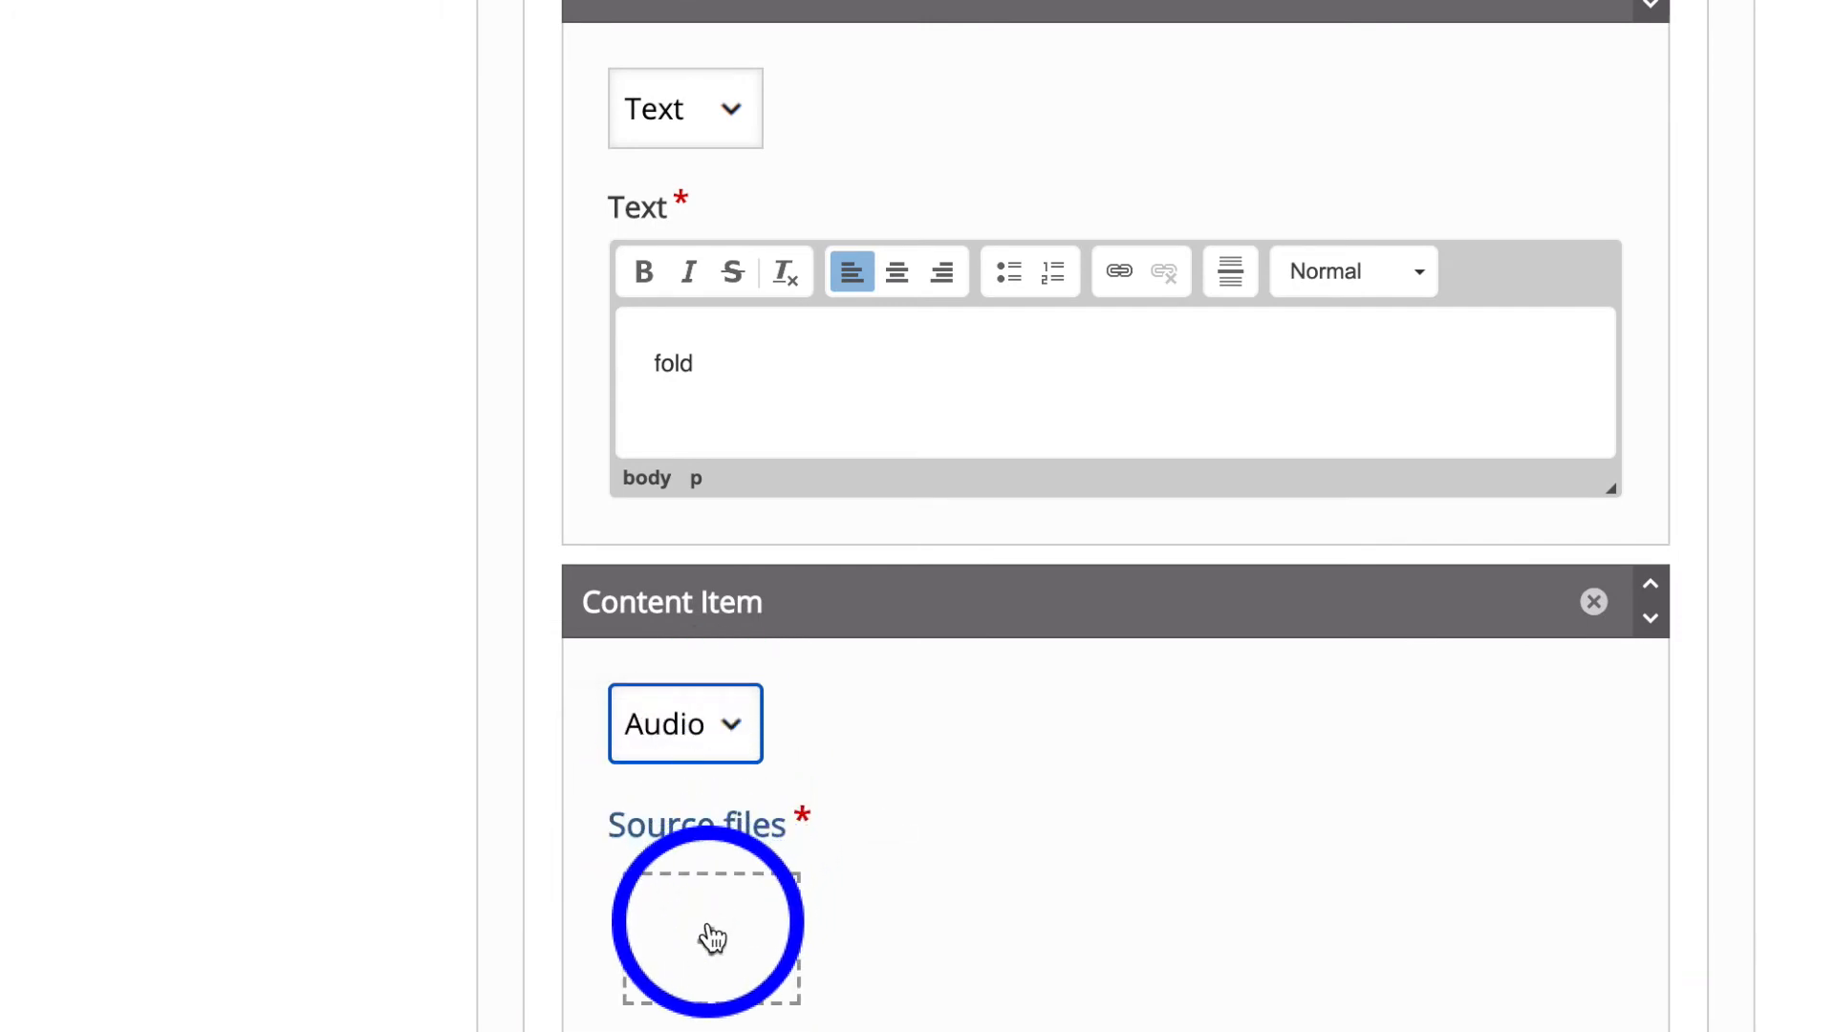
scroll(713, 939, "down", 2)
left_click(715, 820)
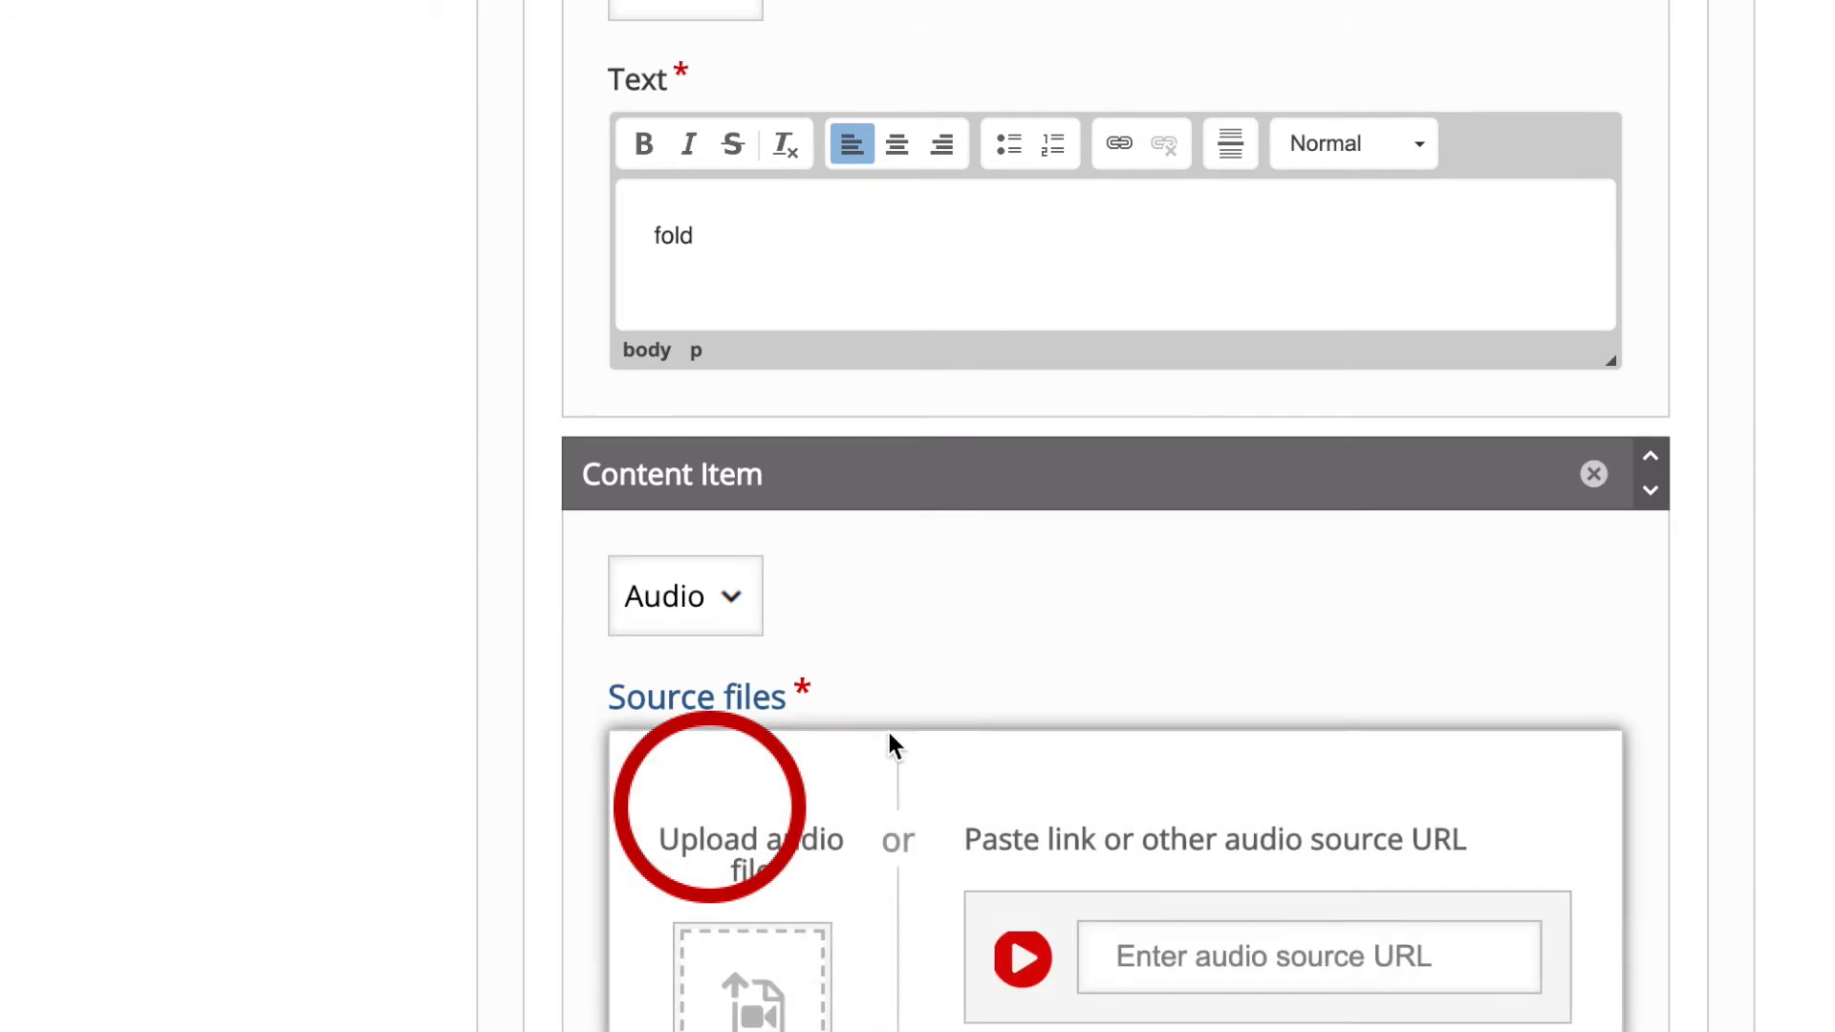
scroll(889, 741, "down", 5)
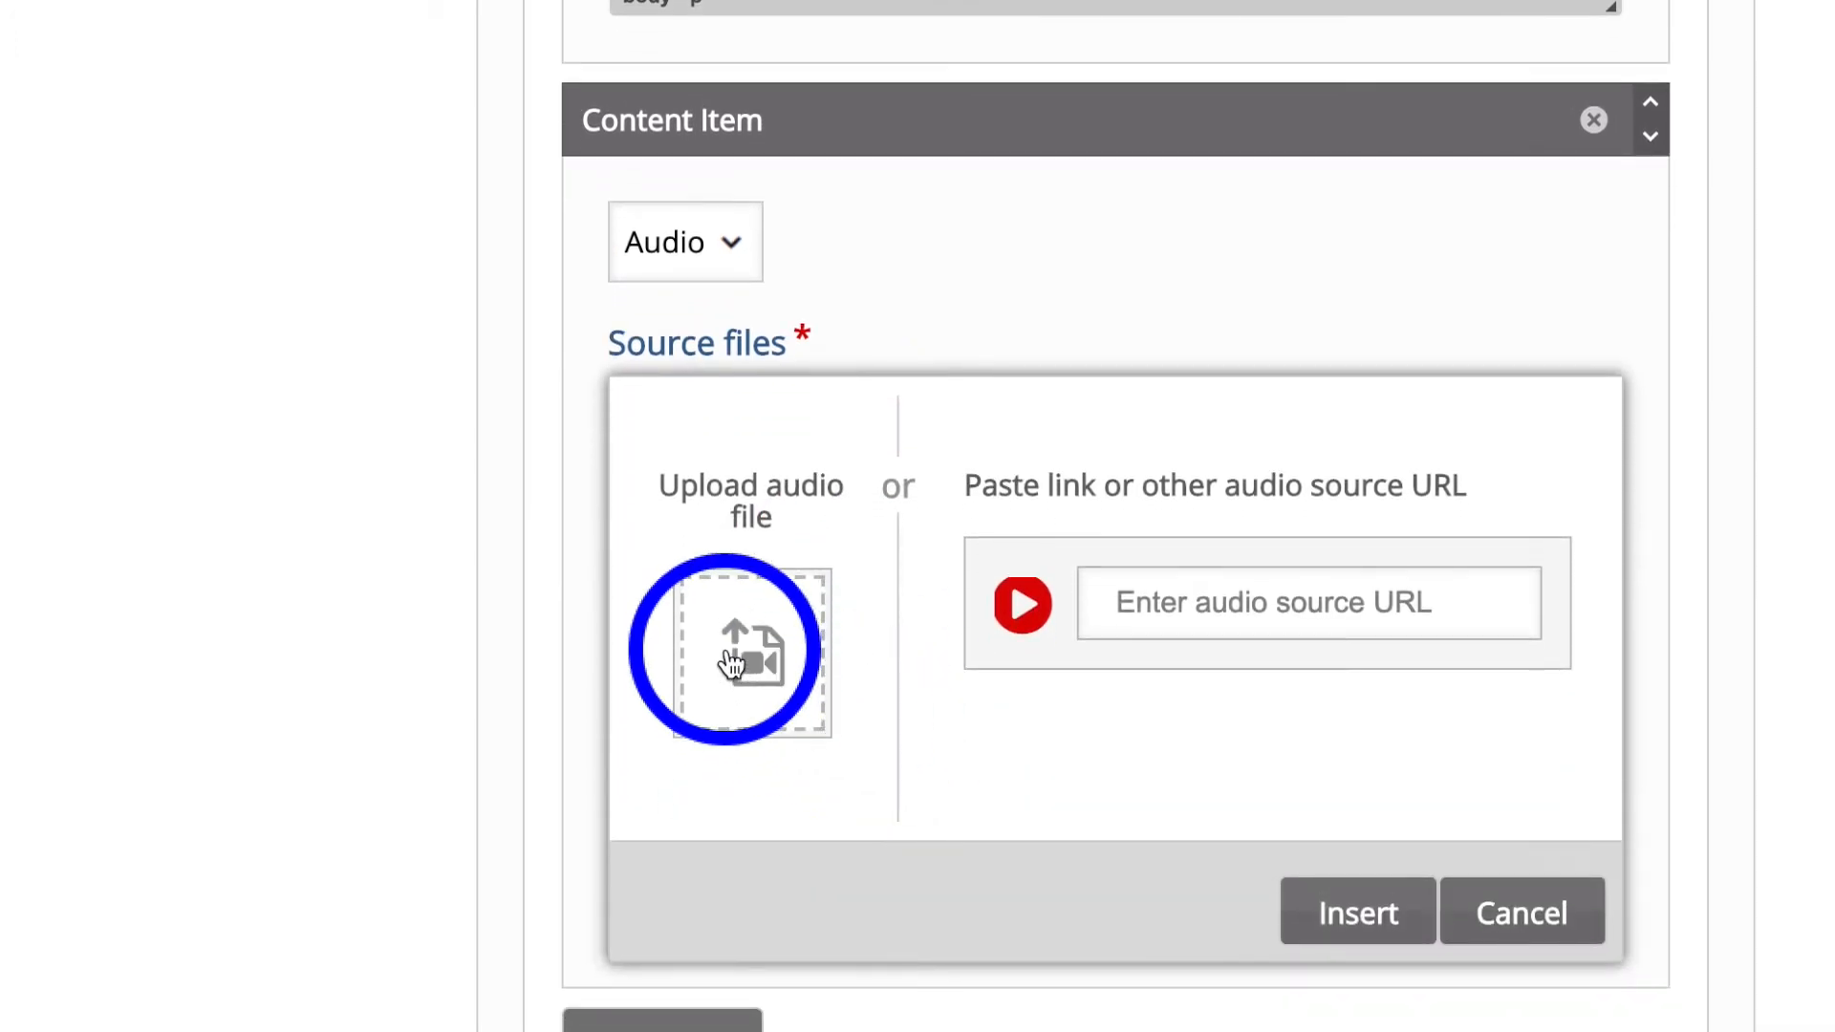
left_click(733, 659)
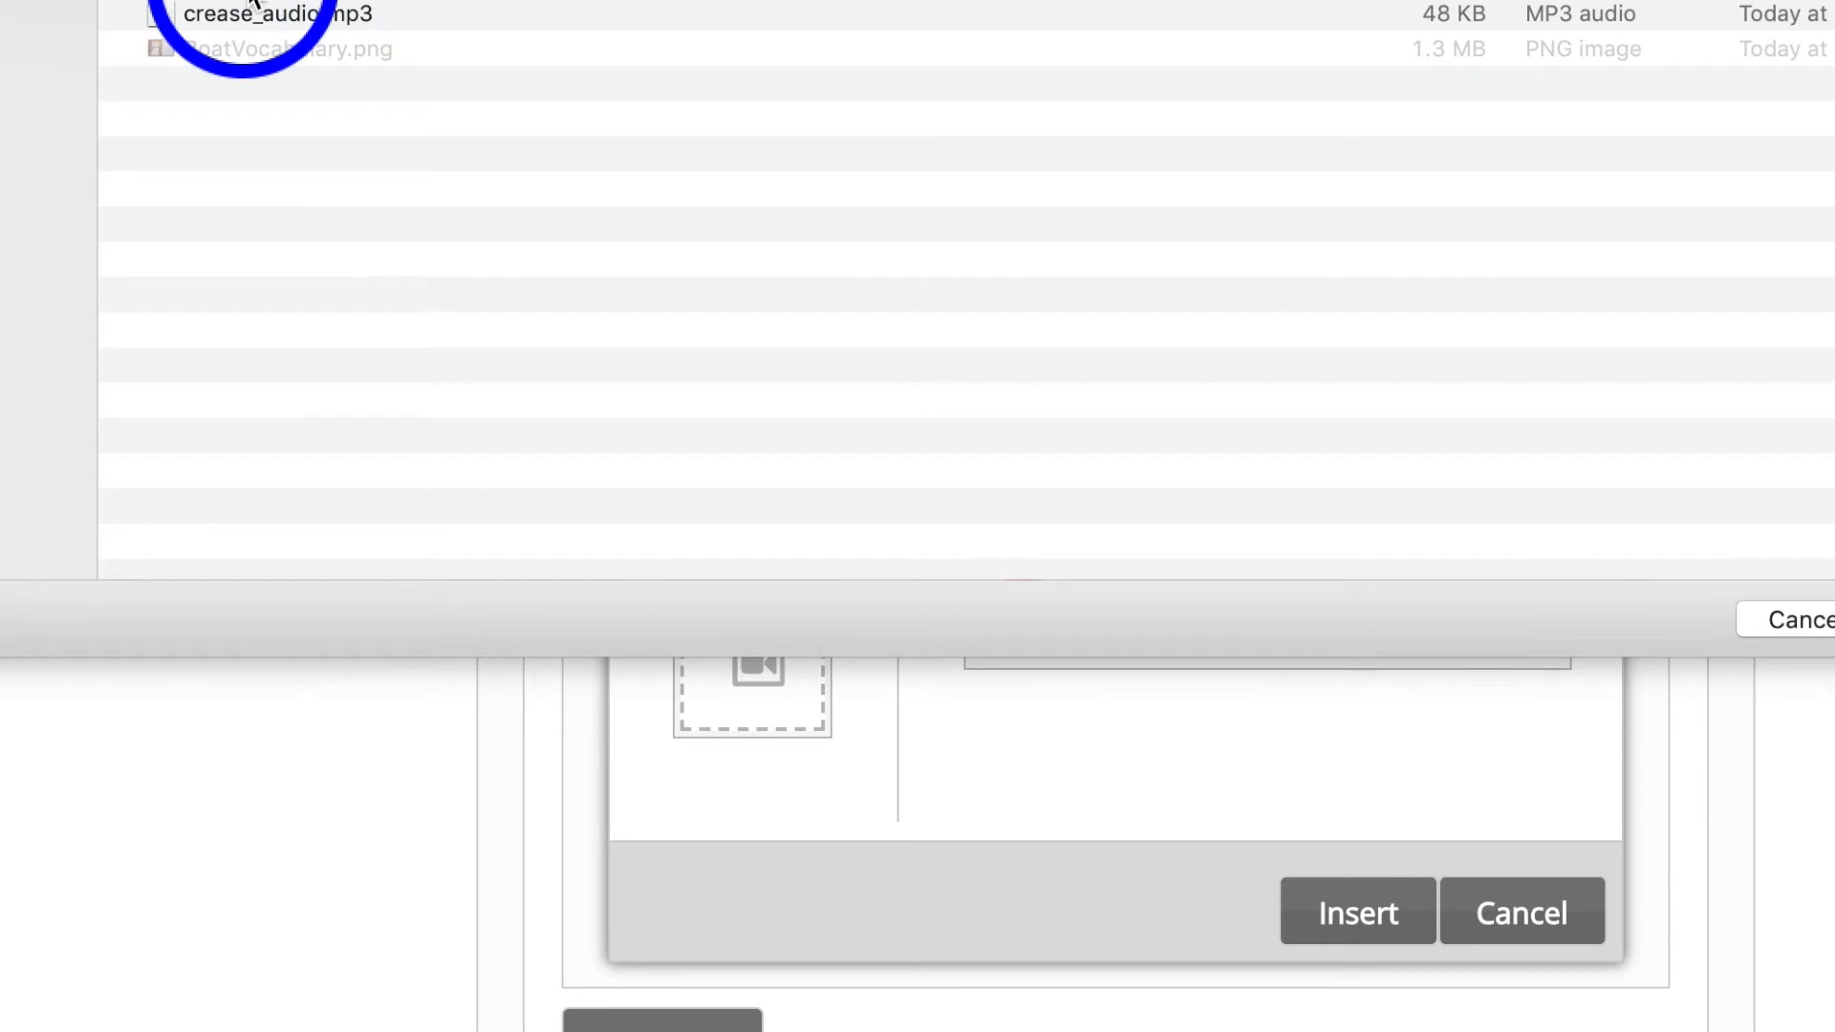
left_click(1834, 620)
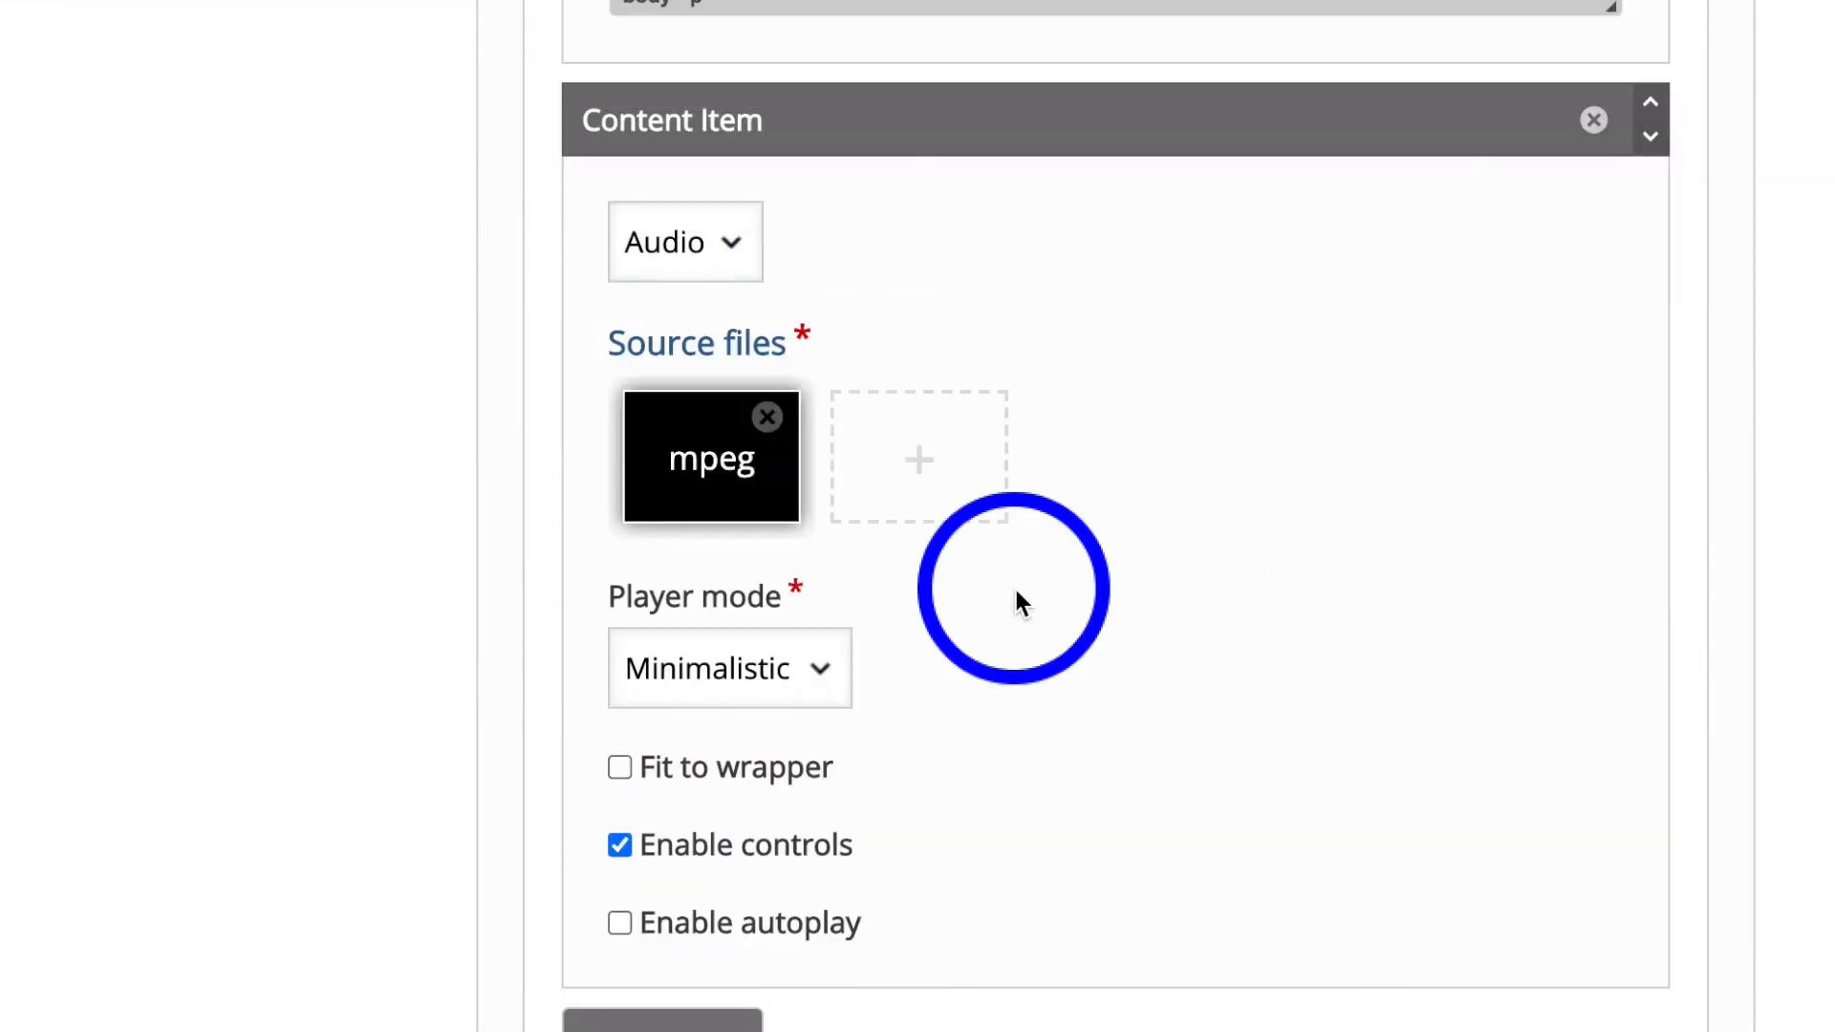
Add a second hotspot and position it on the red-circled line in the background image's lower-left photo.
scroll(1015, 590, "down", 2)
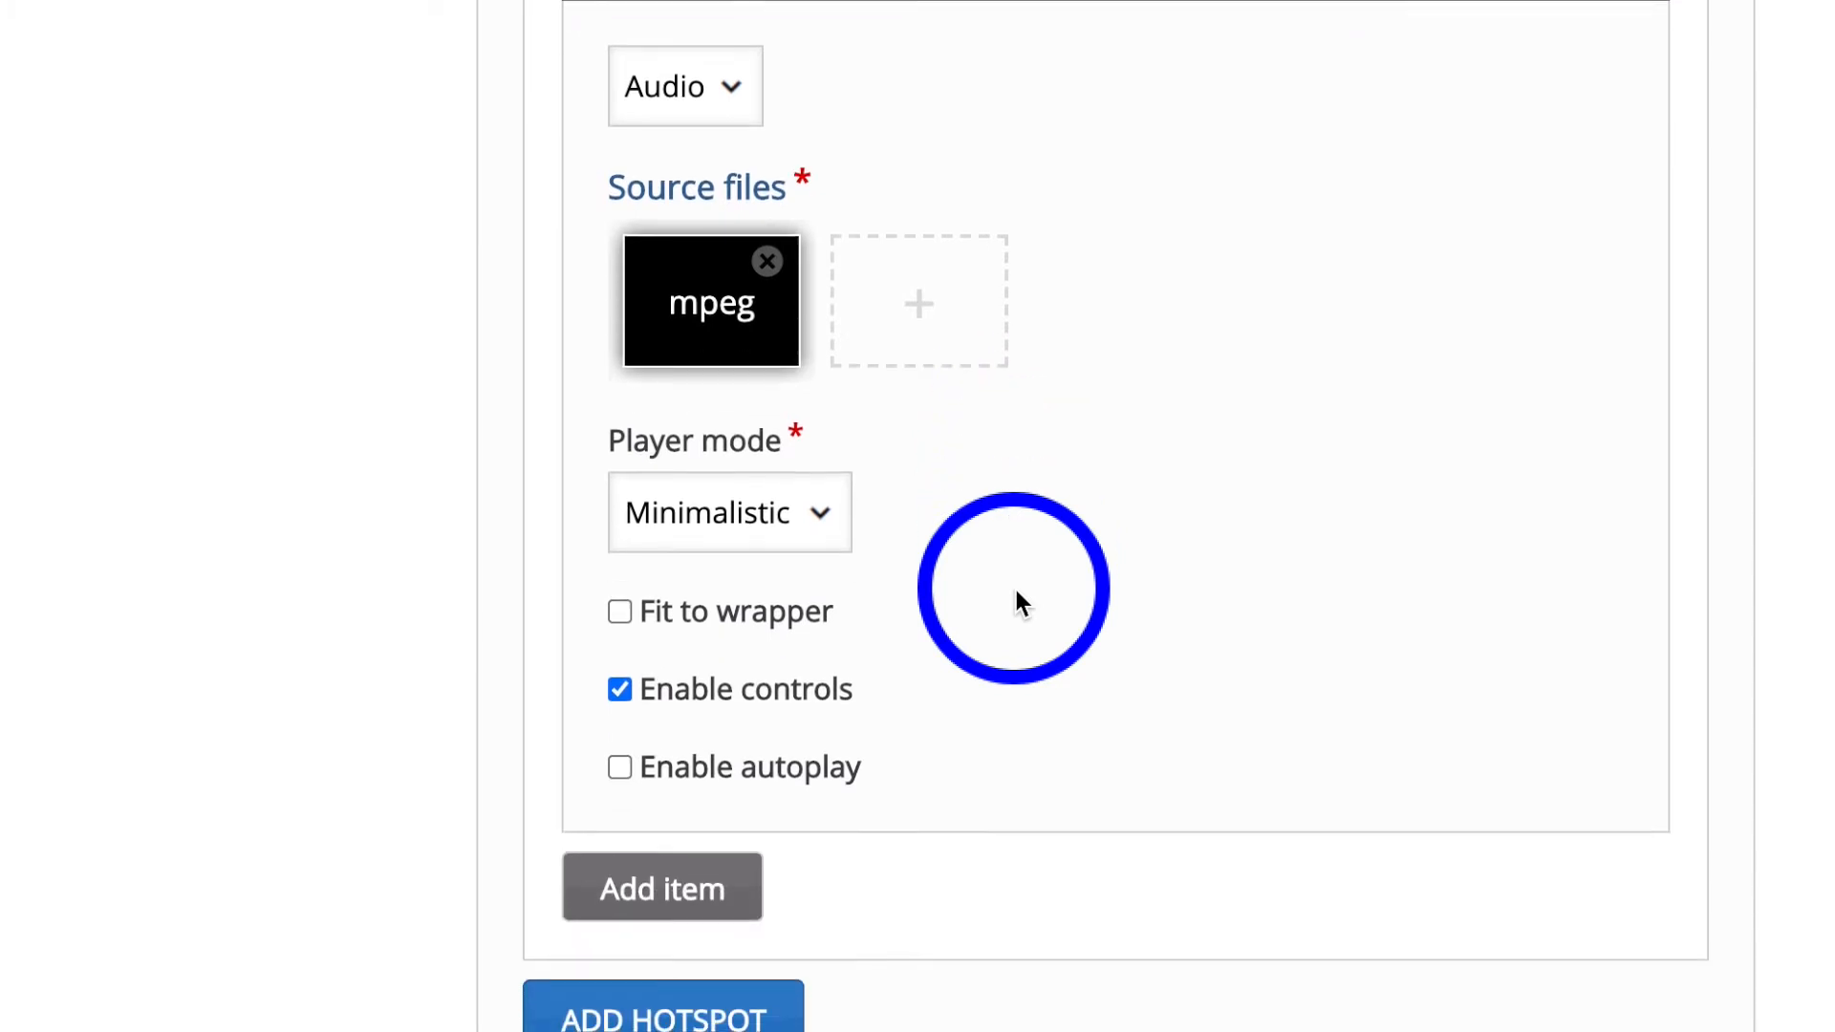
scroll(1016, 602, "down", 3)
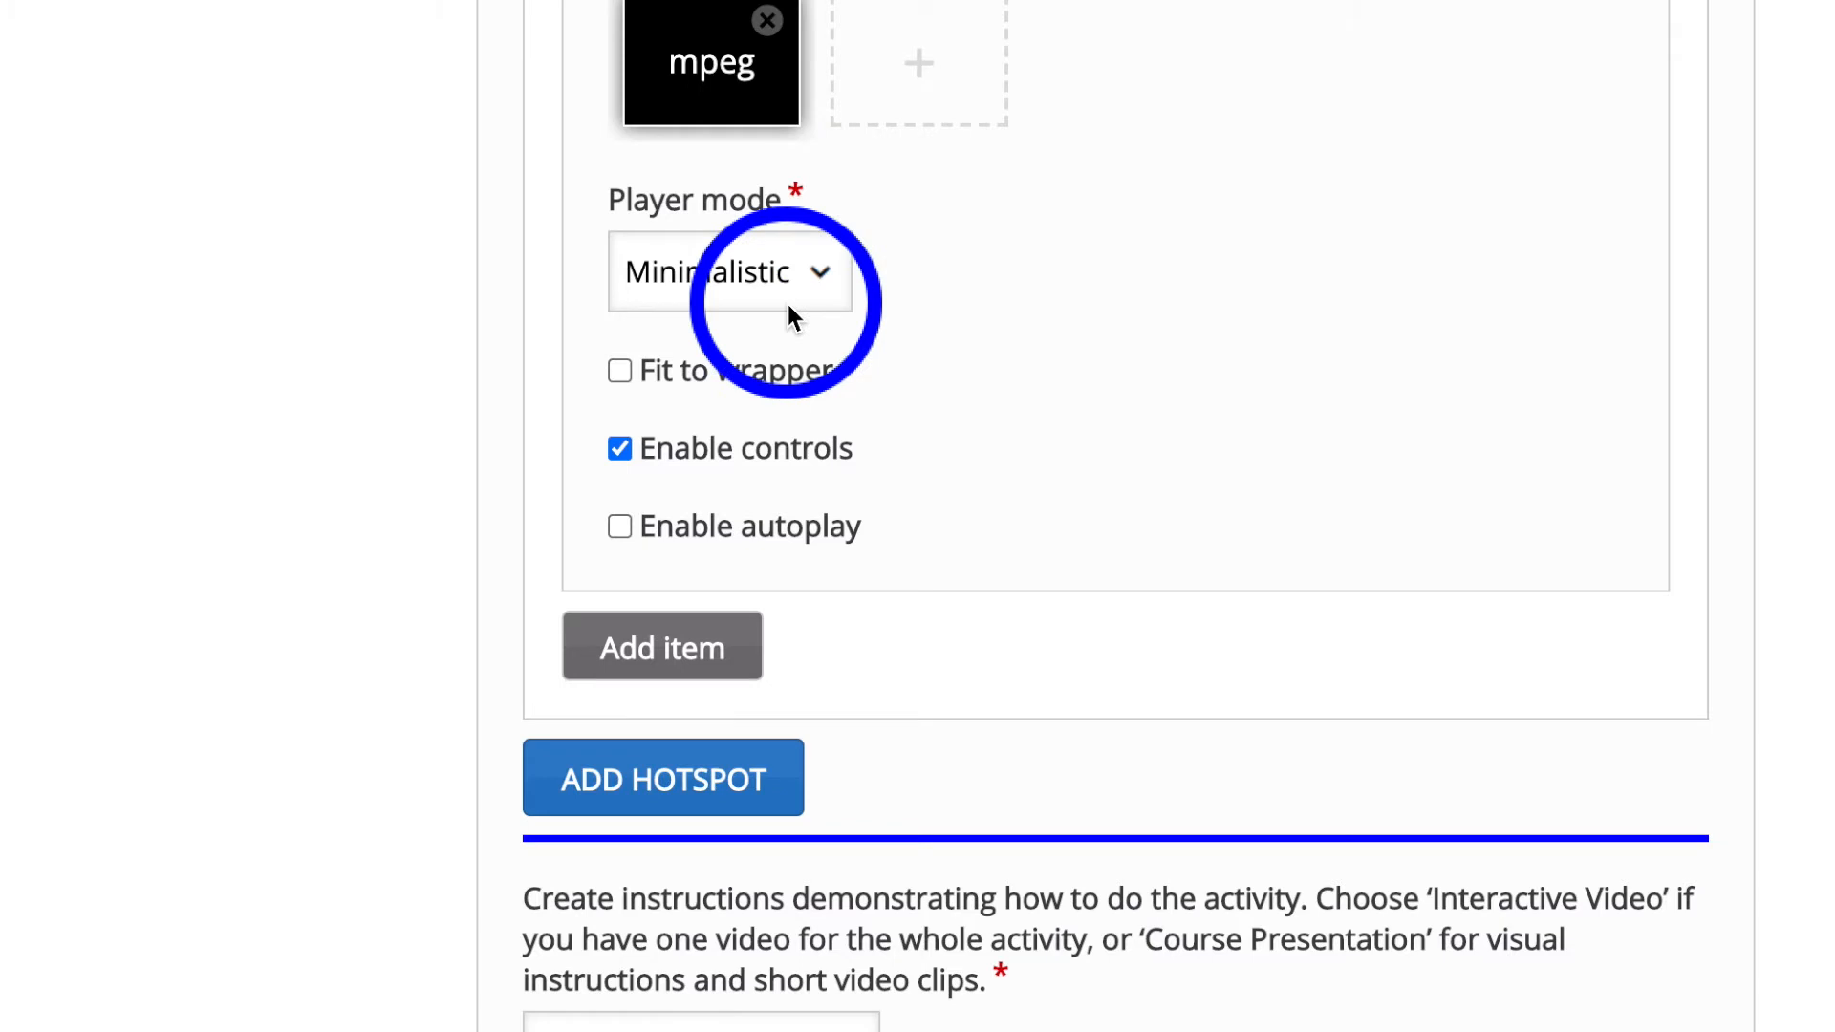
left_click(662, 803)
scroll(1176, 765, "down", 7)
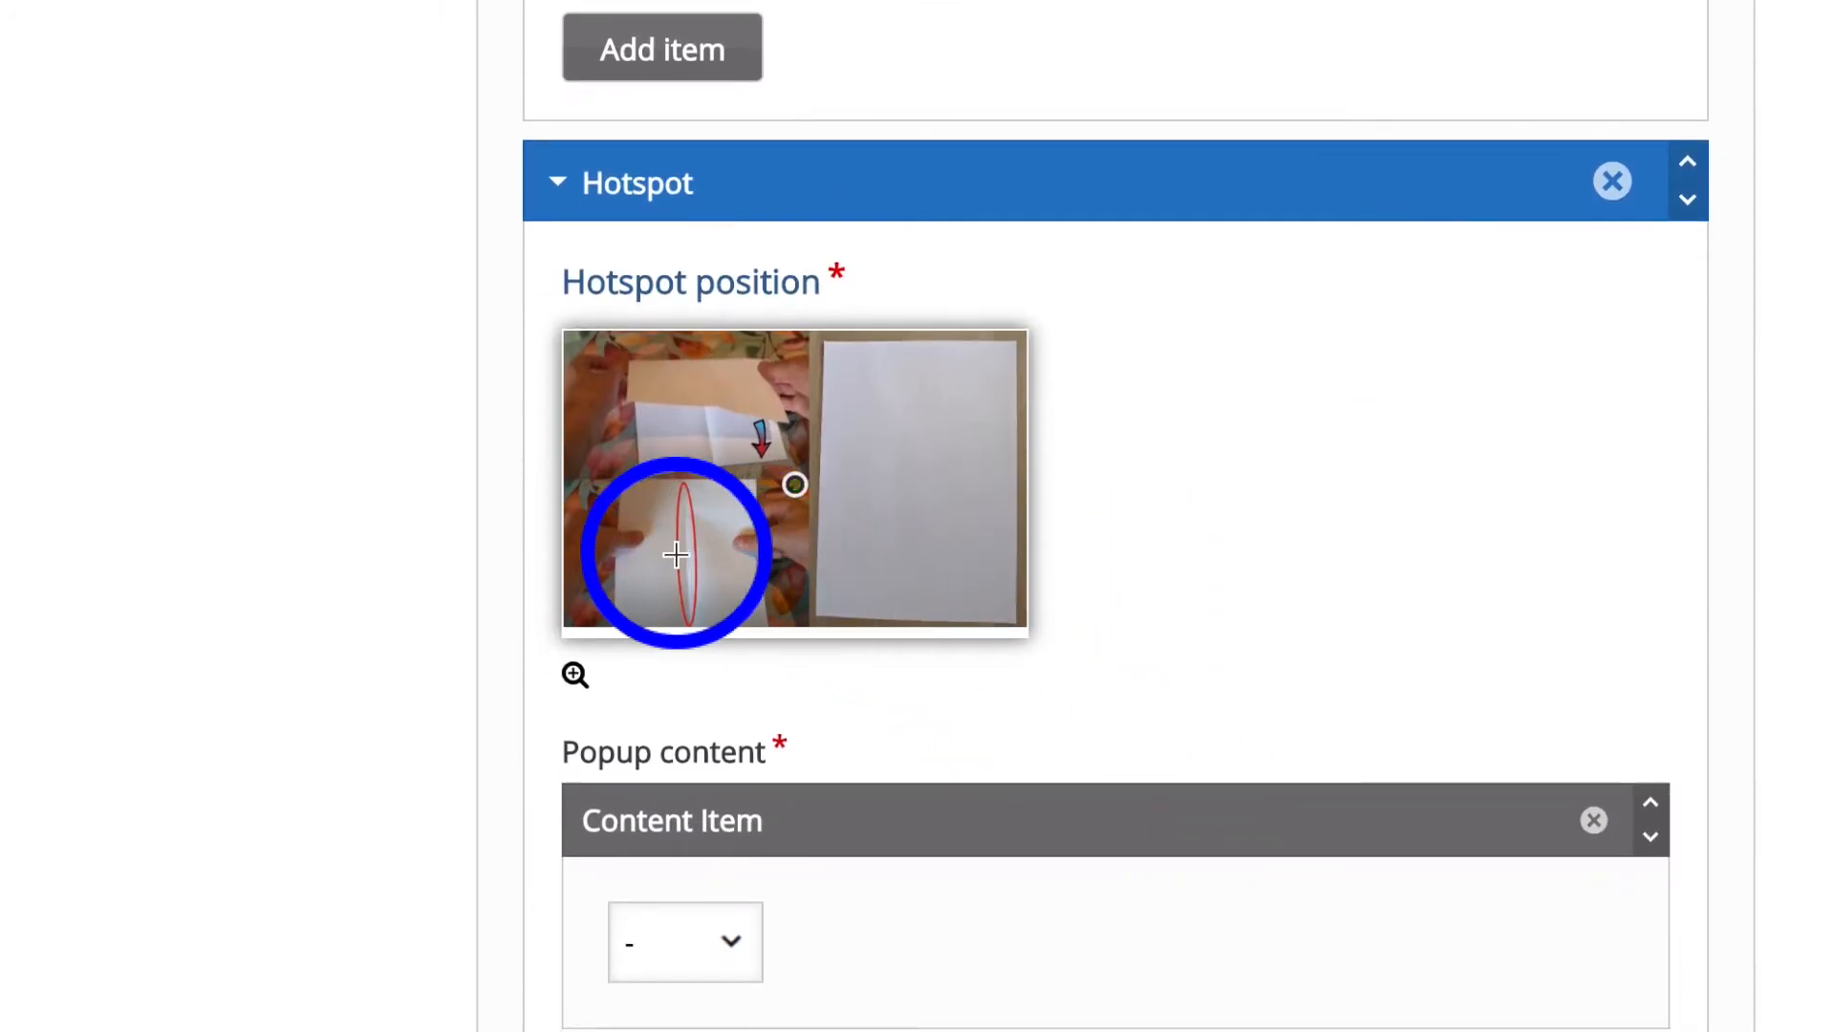
left_click(676, 554)
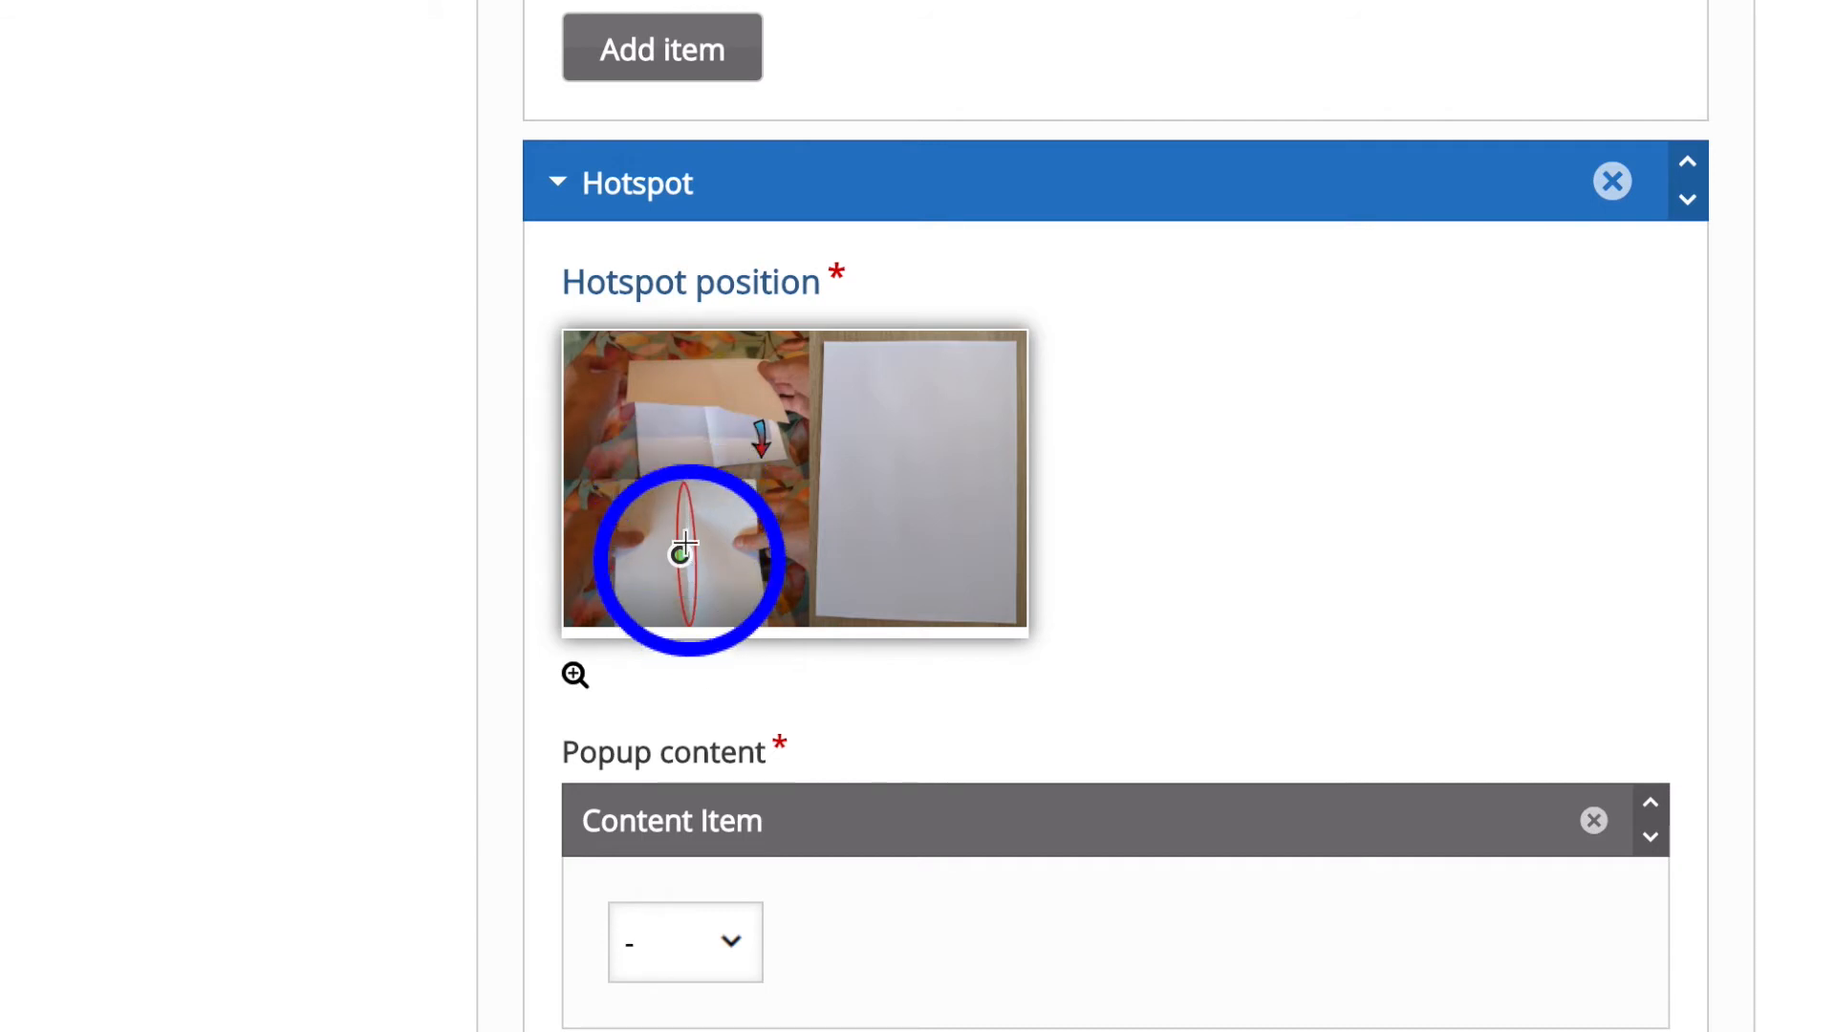
Make the second hotspot's popup content a Text item reading "crease".
scroll(851, 732, "down", 2)
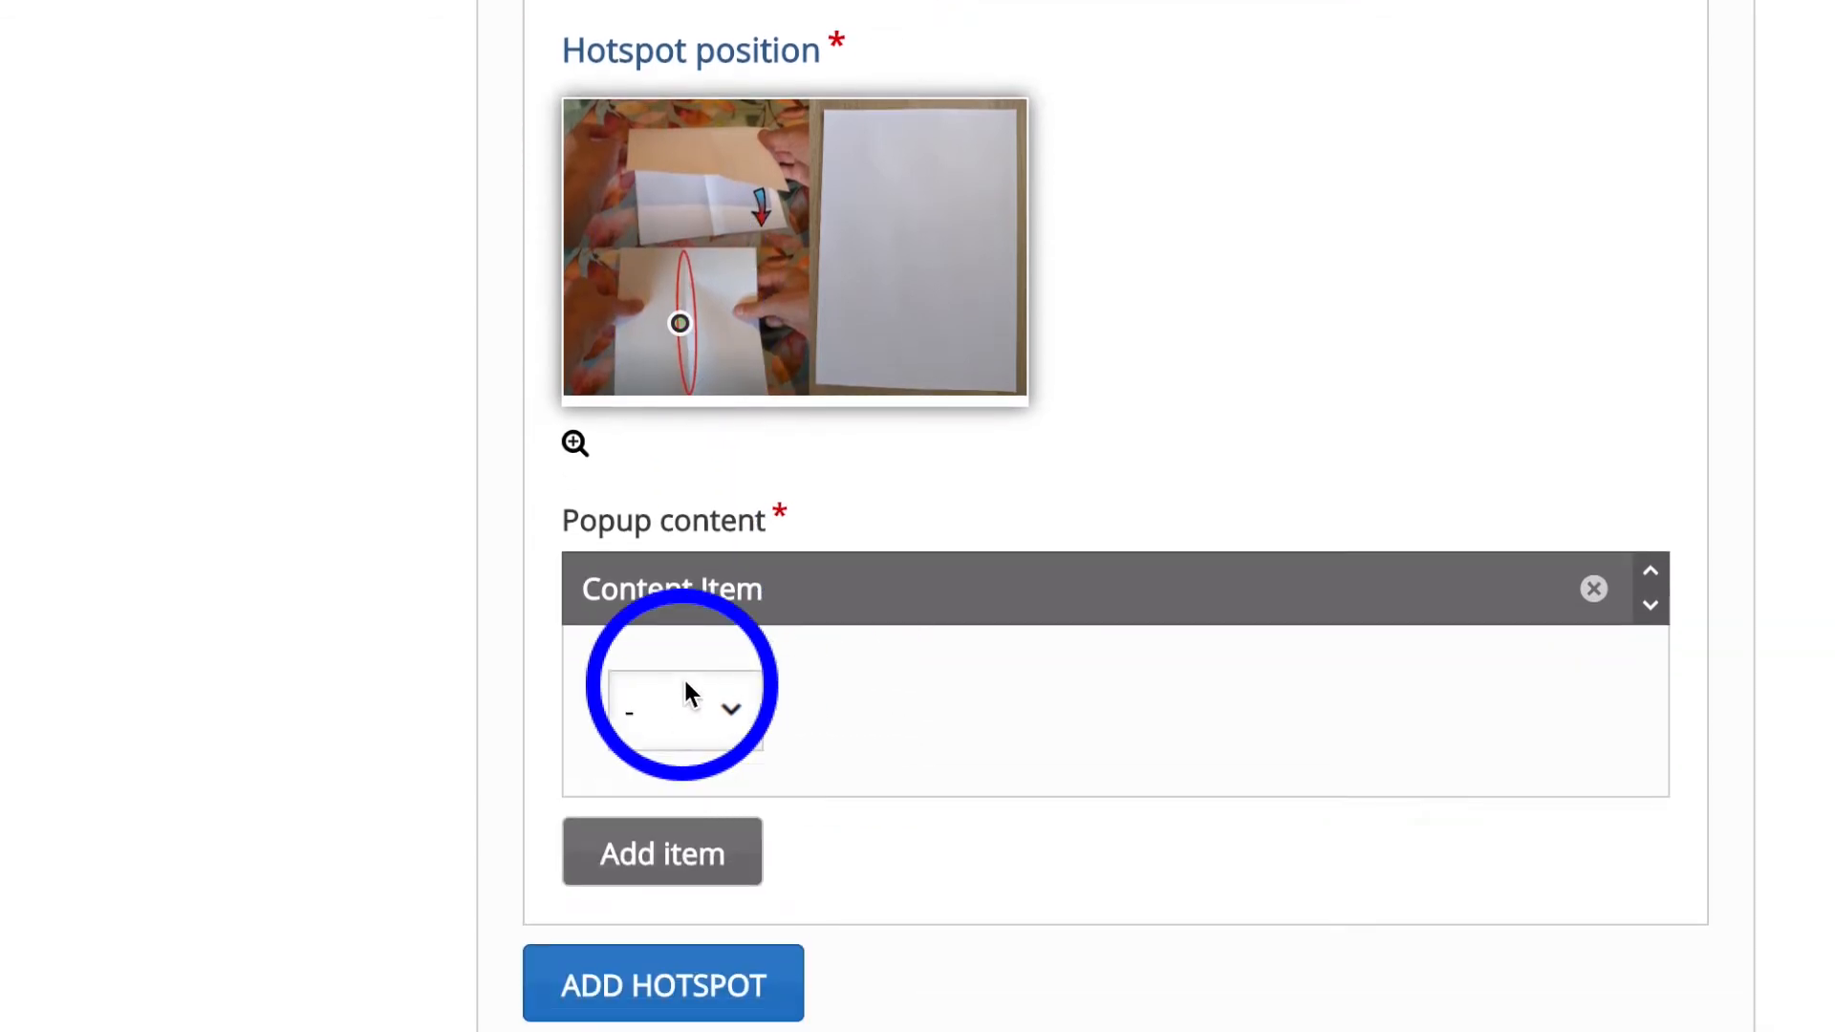
left_click(730, 715)
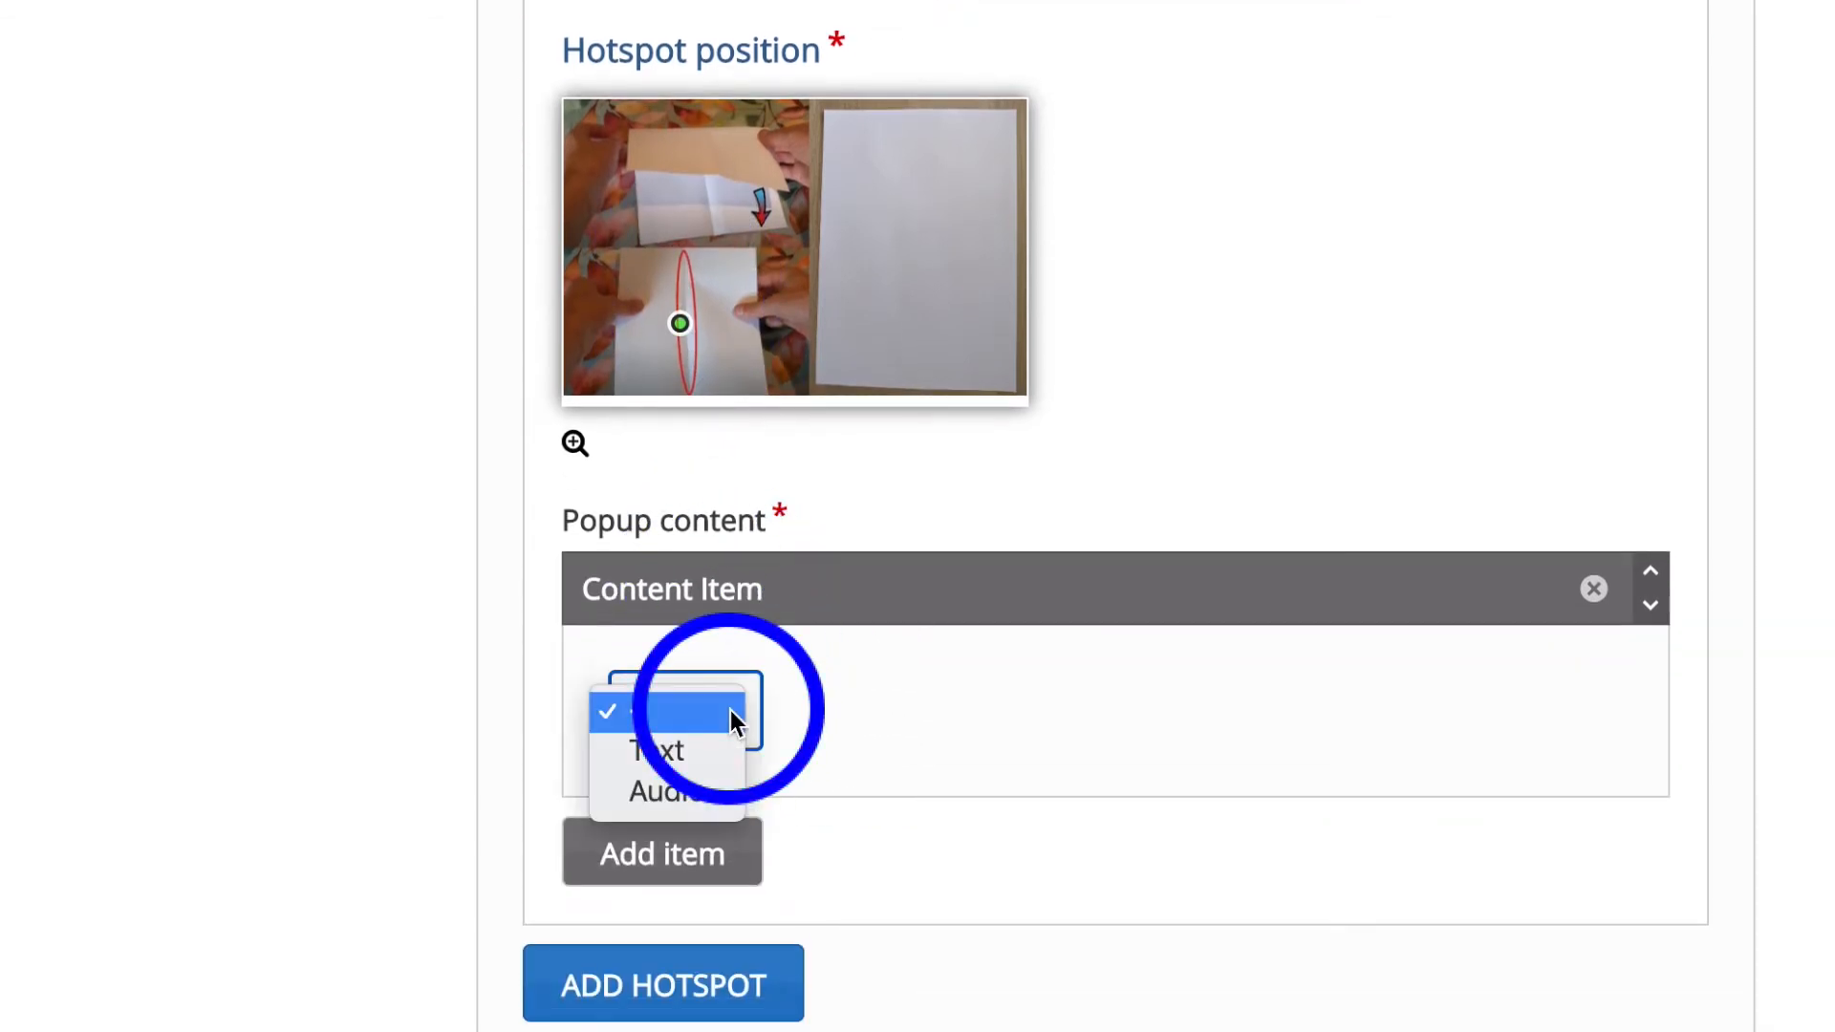
left_click(691, 749)
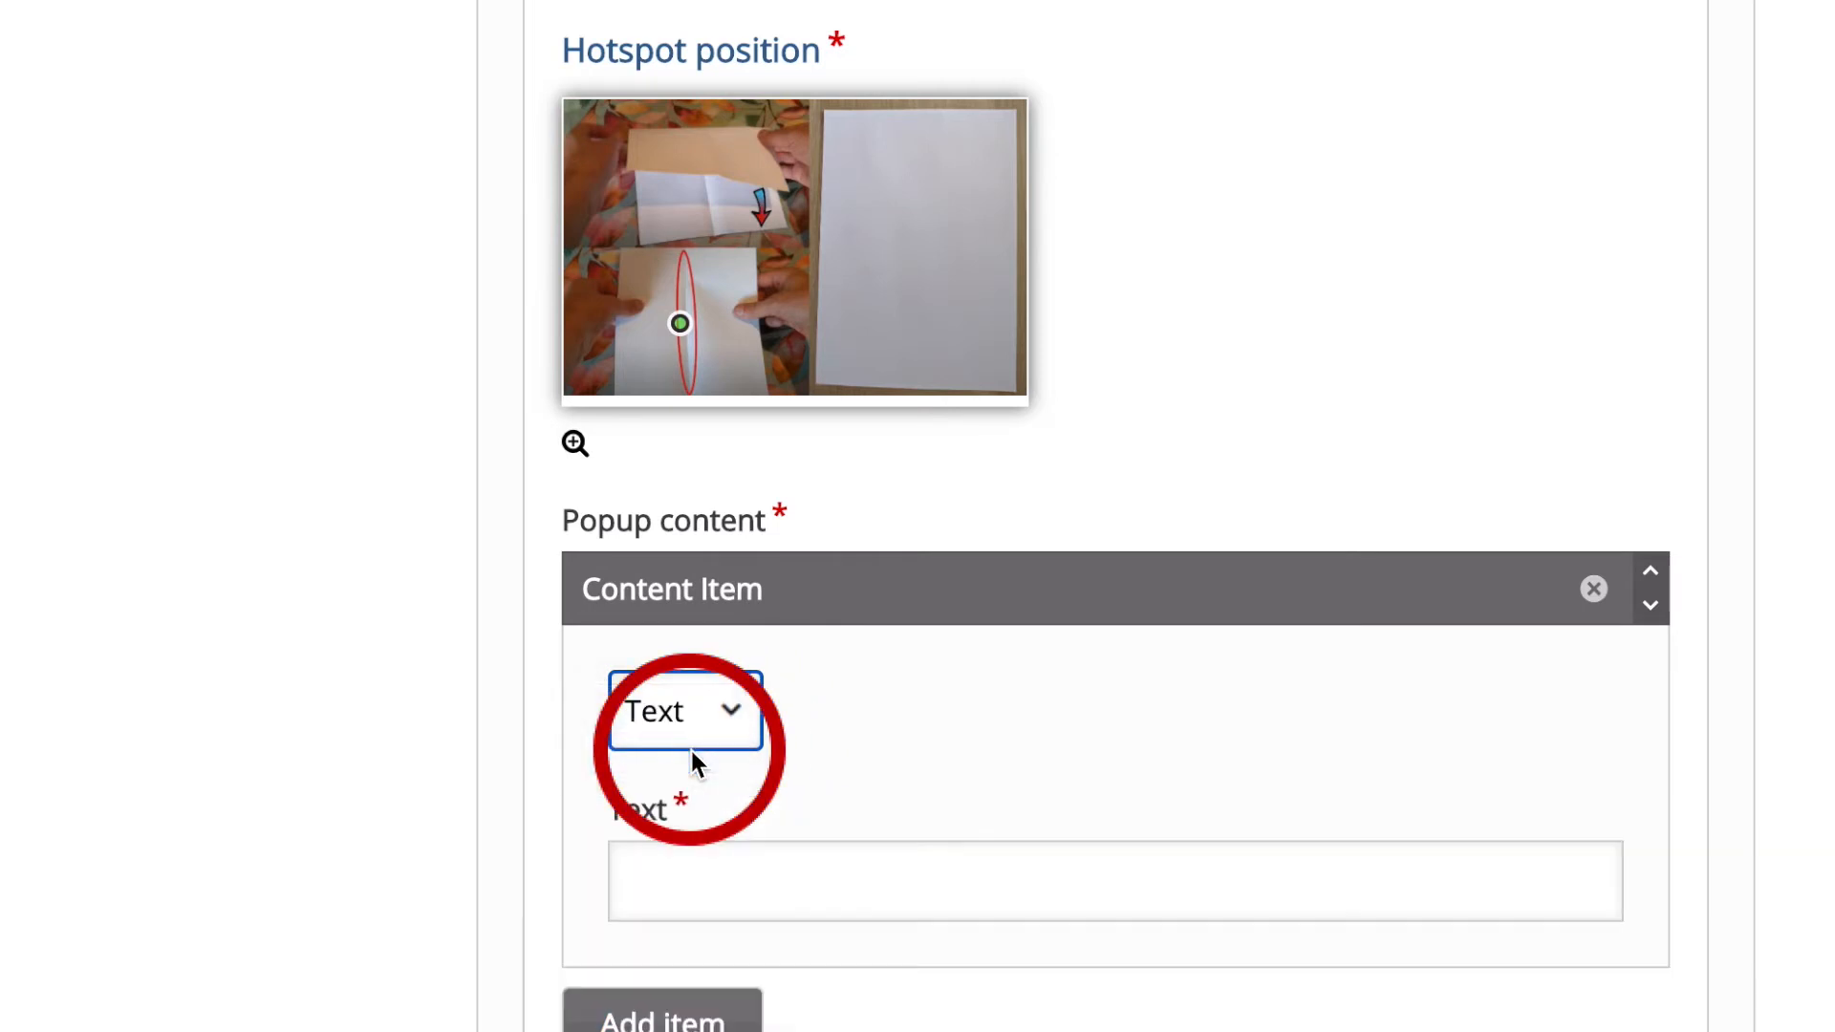
left_click(685, 873)
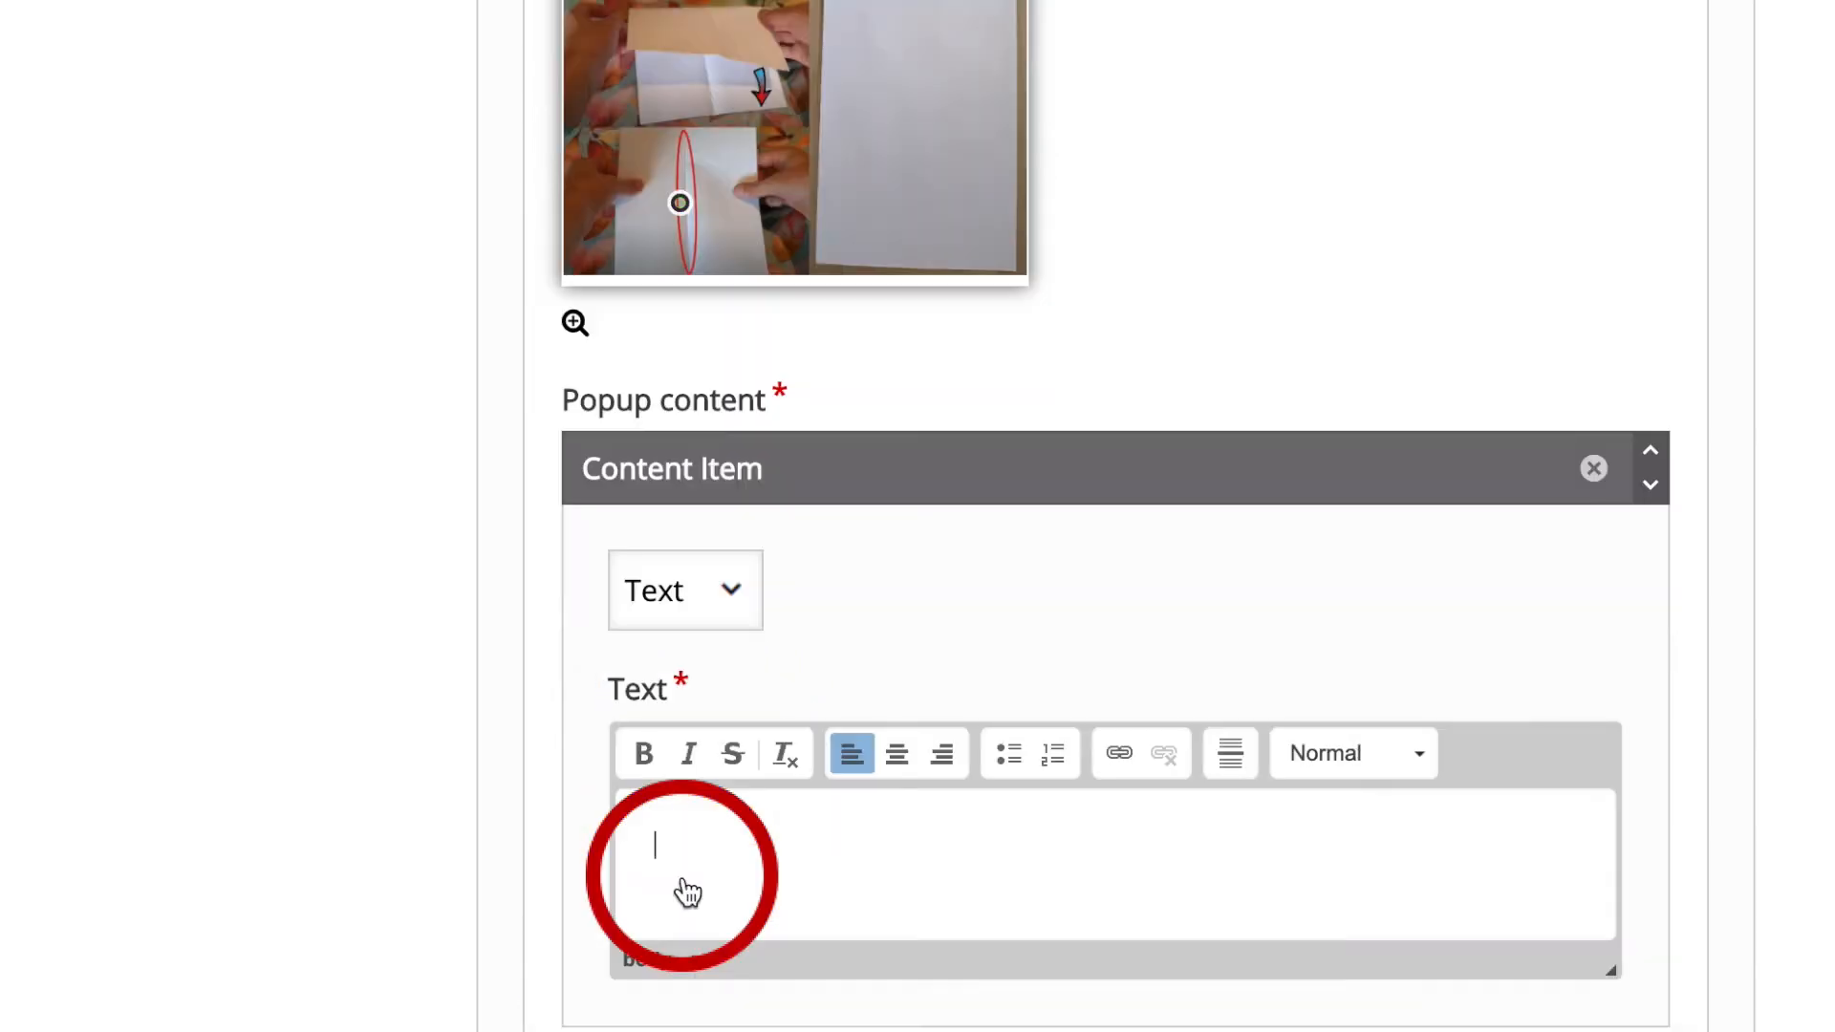
type("crease")
Add an Audio item to the "crease" hotspot's popup content and upload crease_audio.mp3 as its source file.
scroll(765, 909, "down", 5)
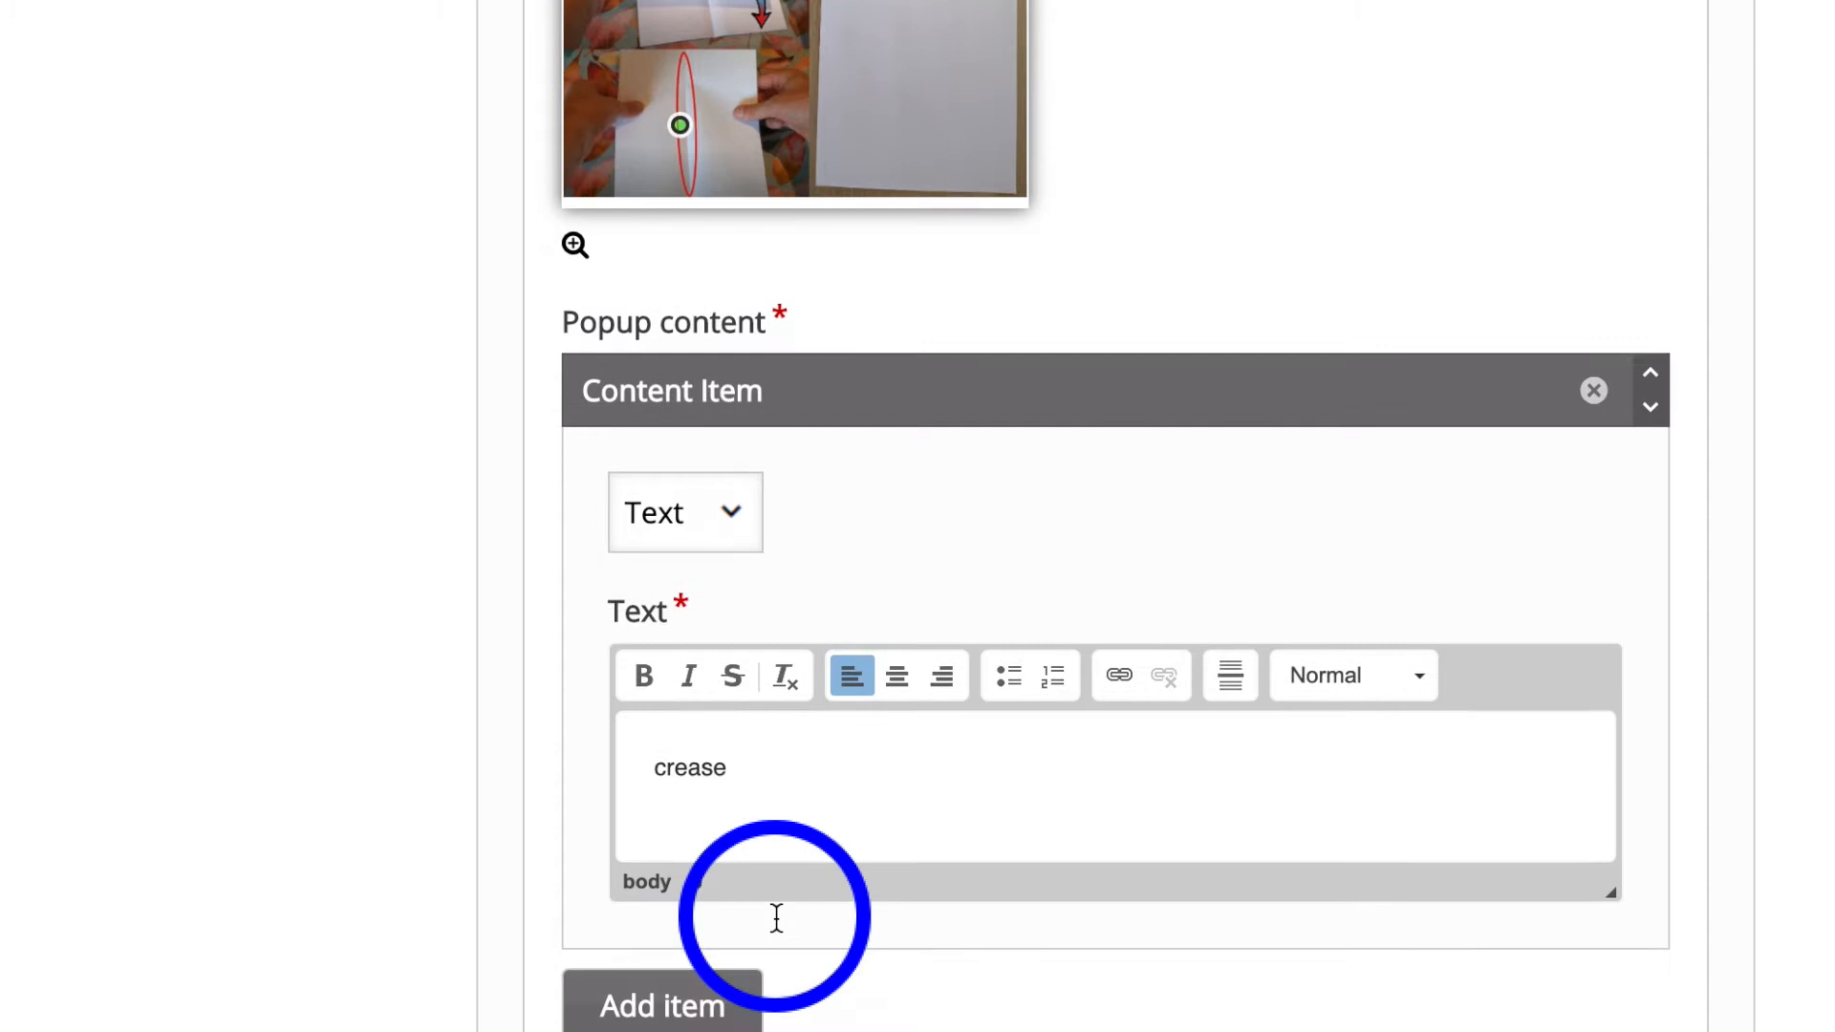
left_click(683, 806)
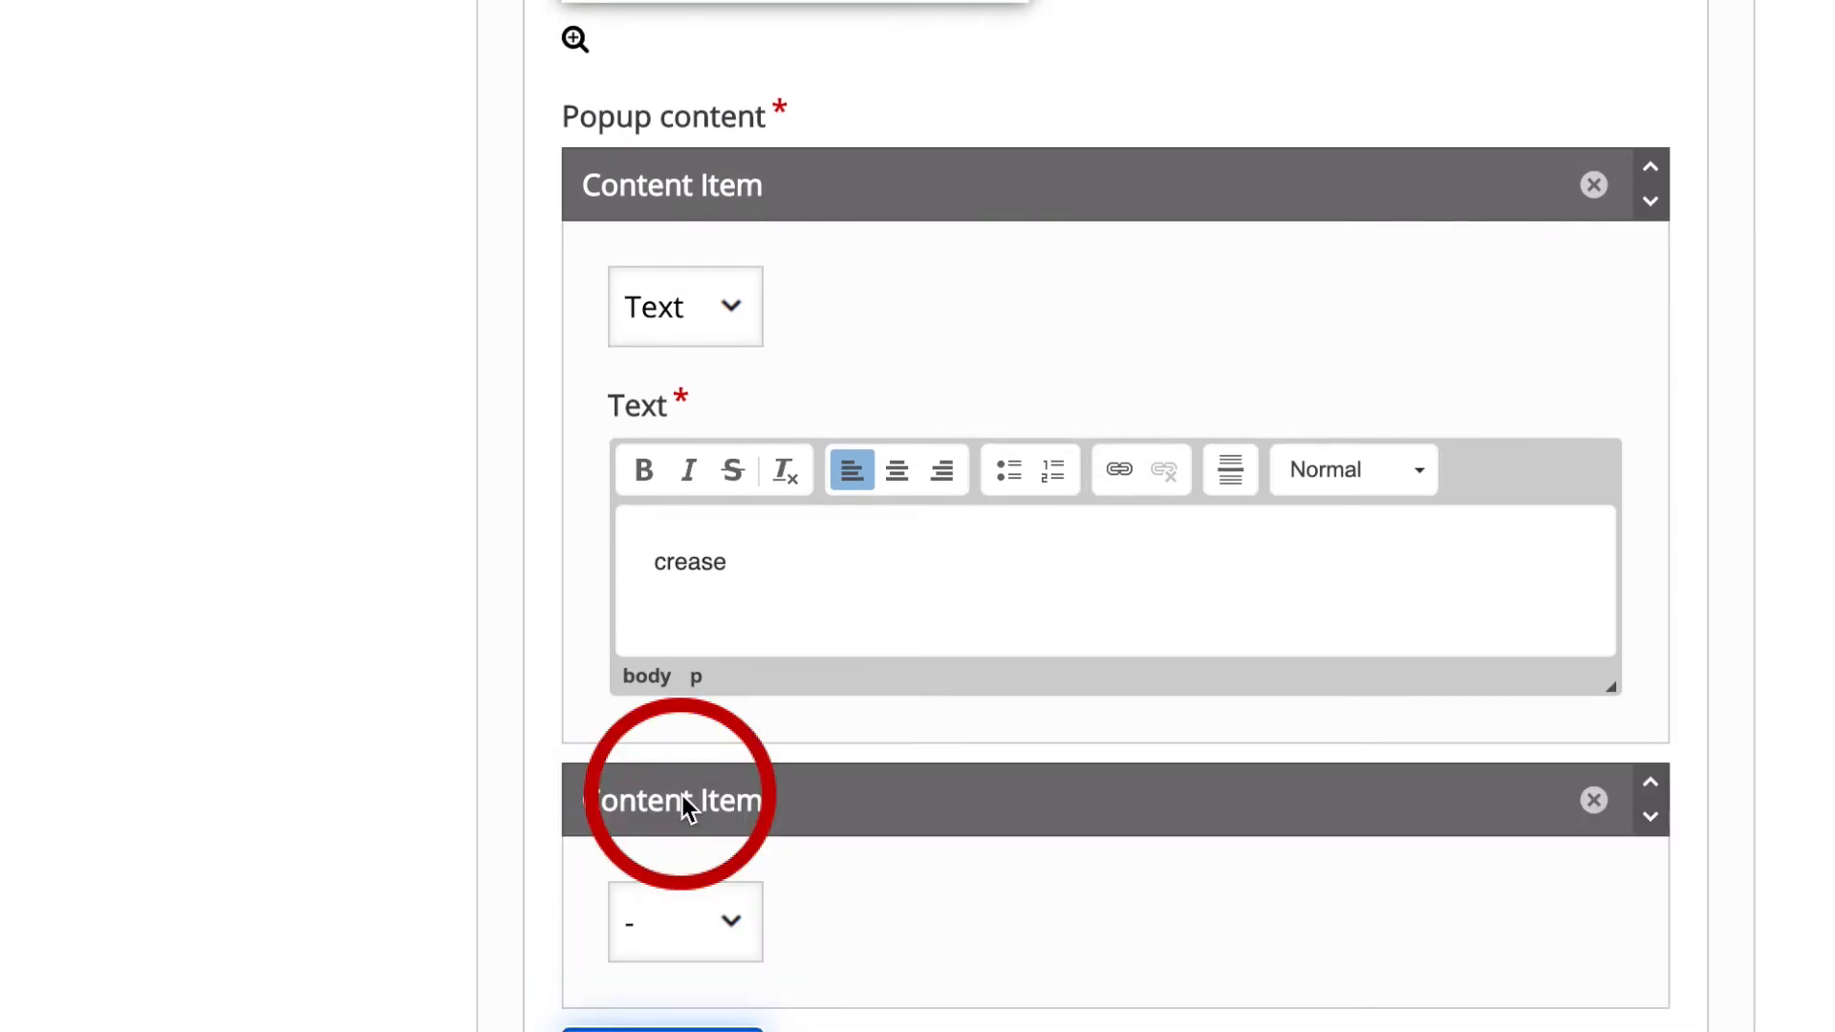
left_click(736, 919)
left_click(724, 1004)
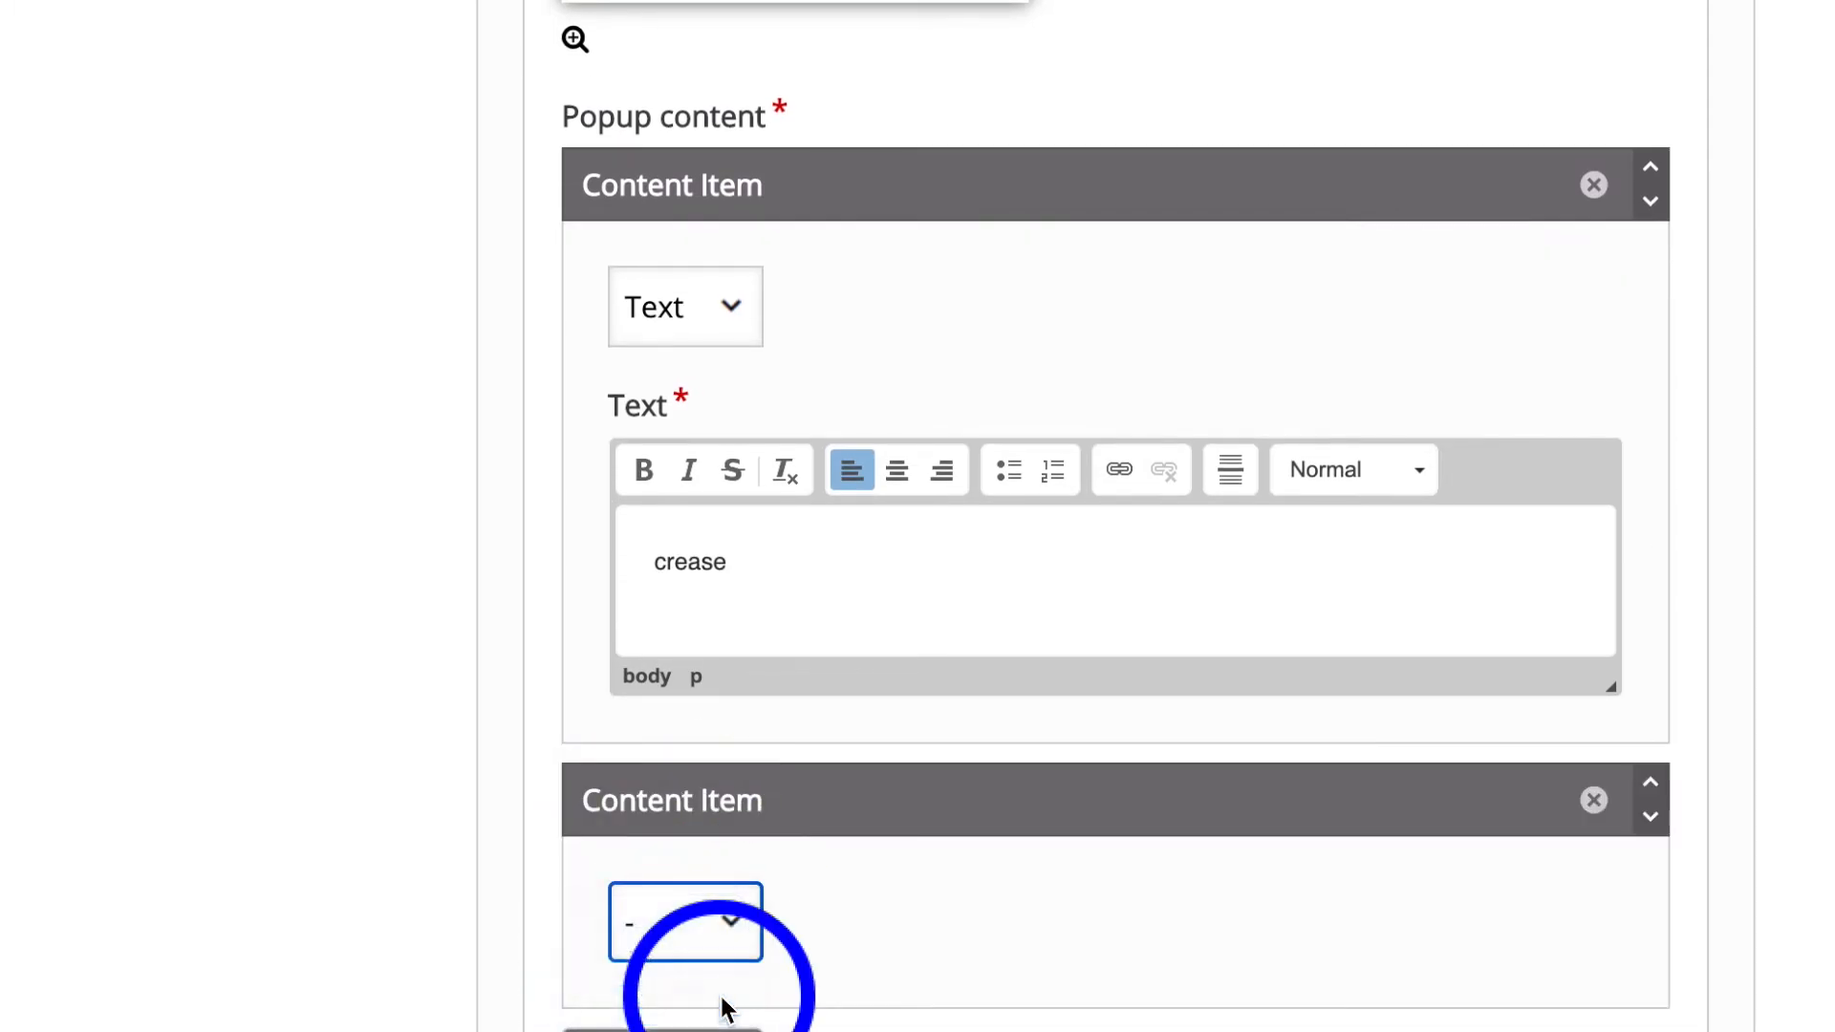
scroll(889, 938, "down", 3)
left_click(698, 891)
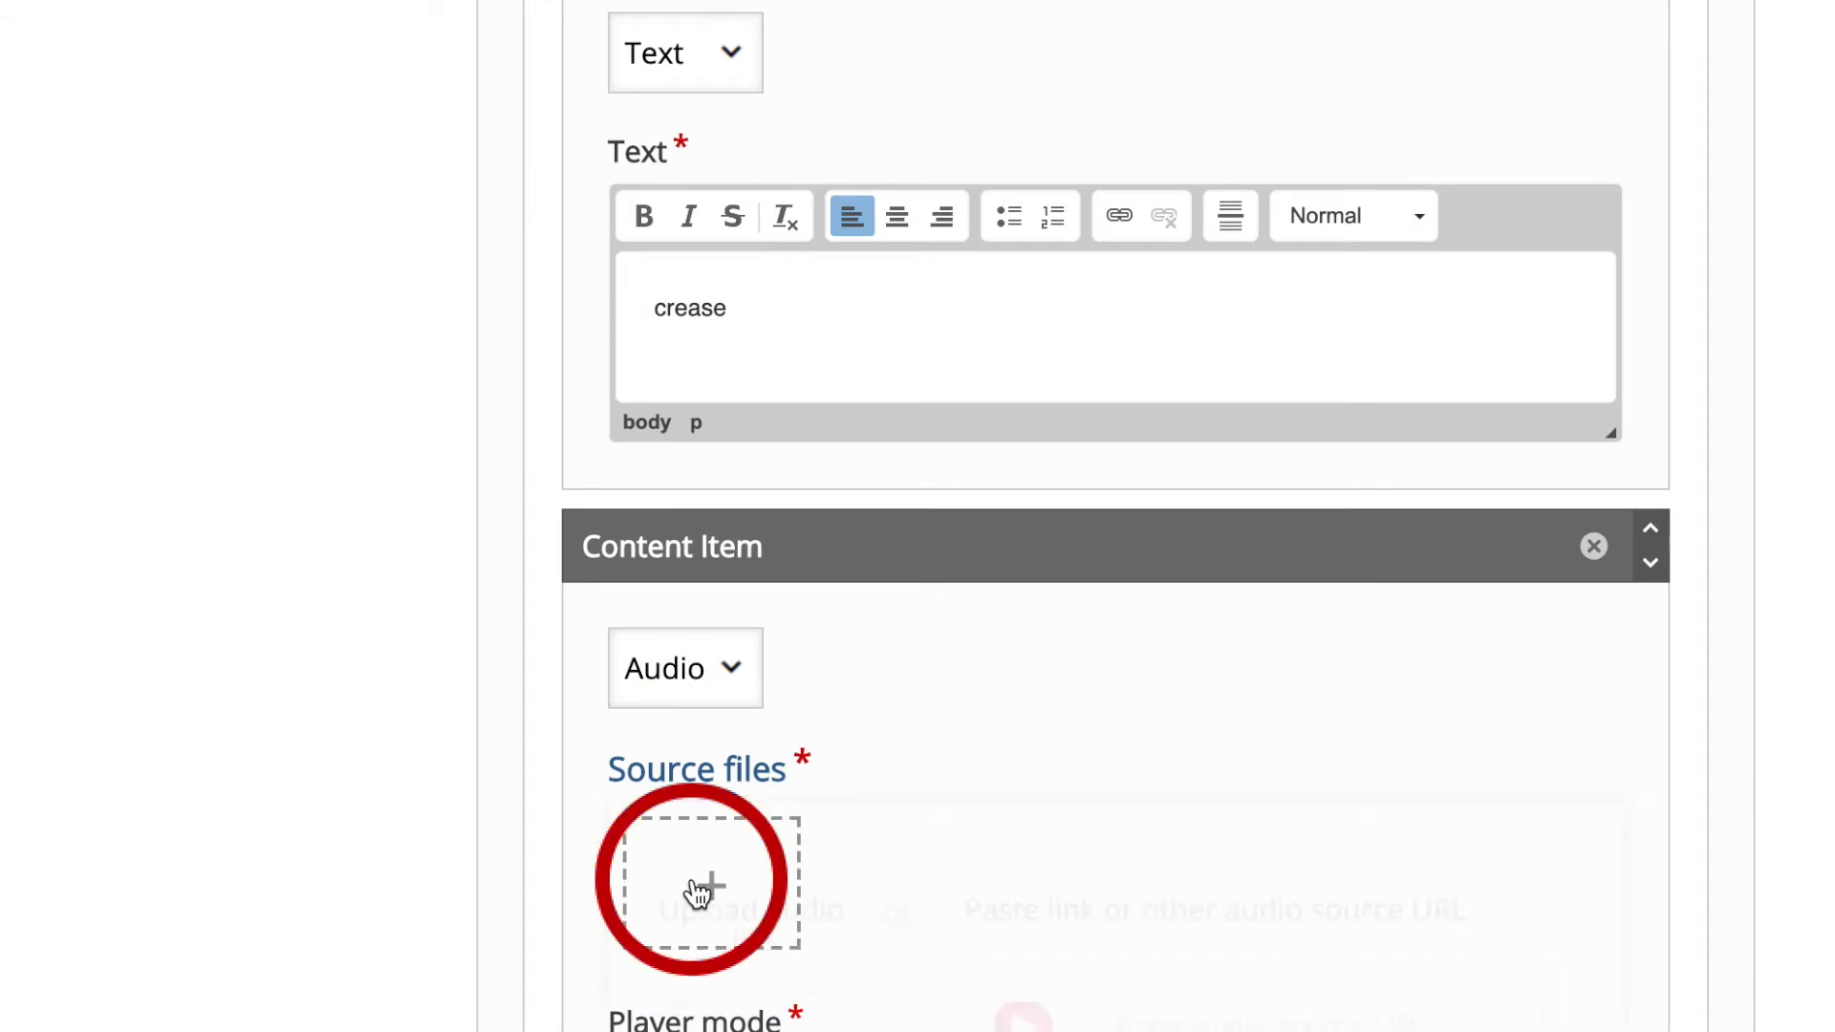
scroll(697, 893, "down", 4)
left_click(755, 726)
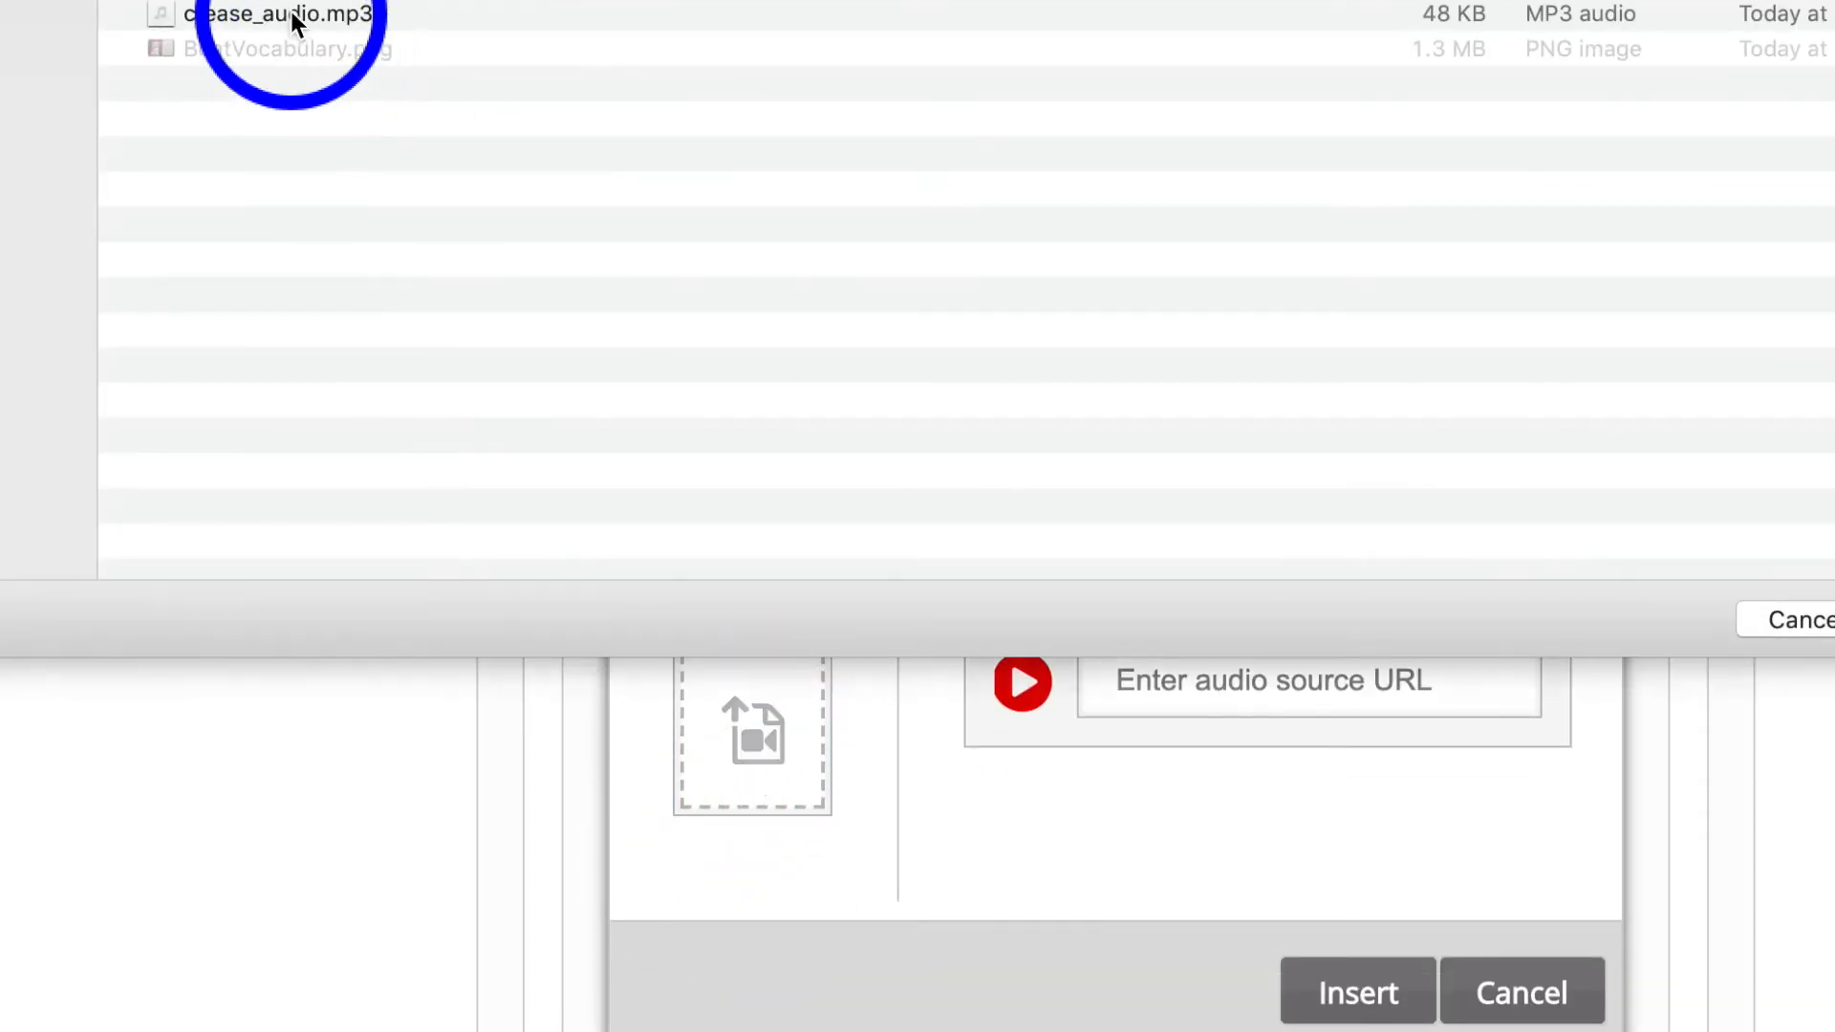
left_click(294, 19)
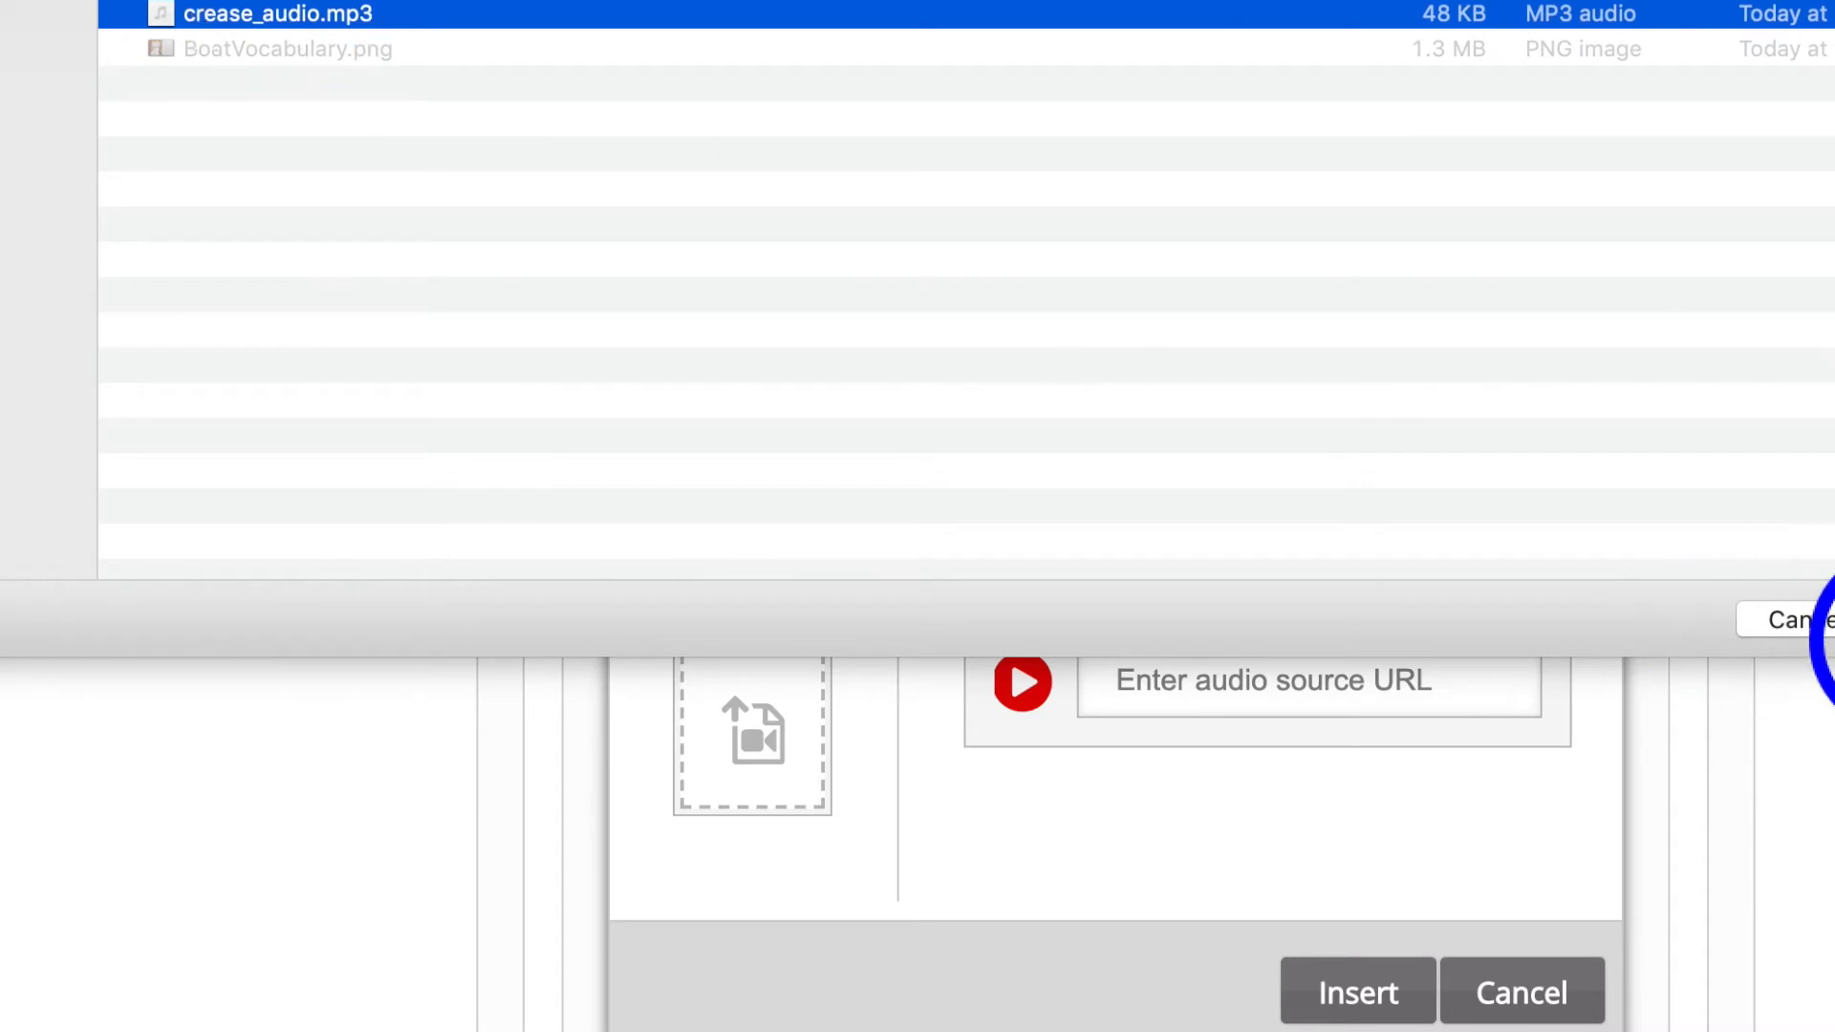
left_click(1834, 629)
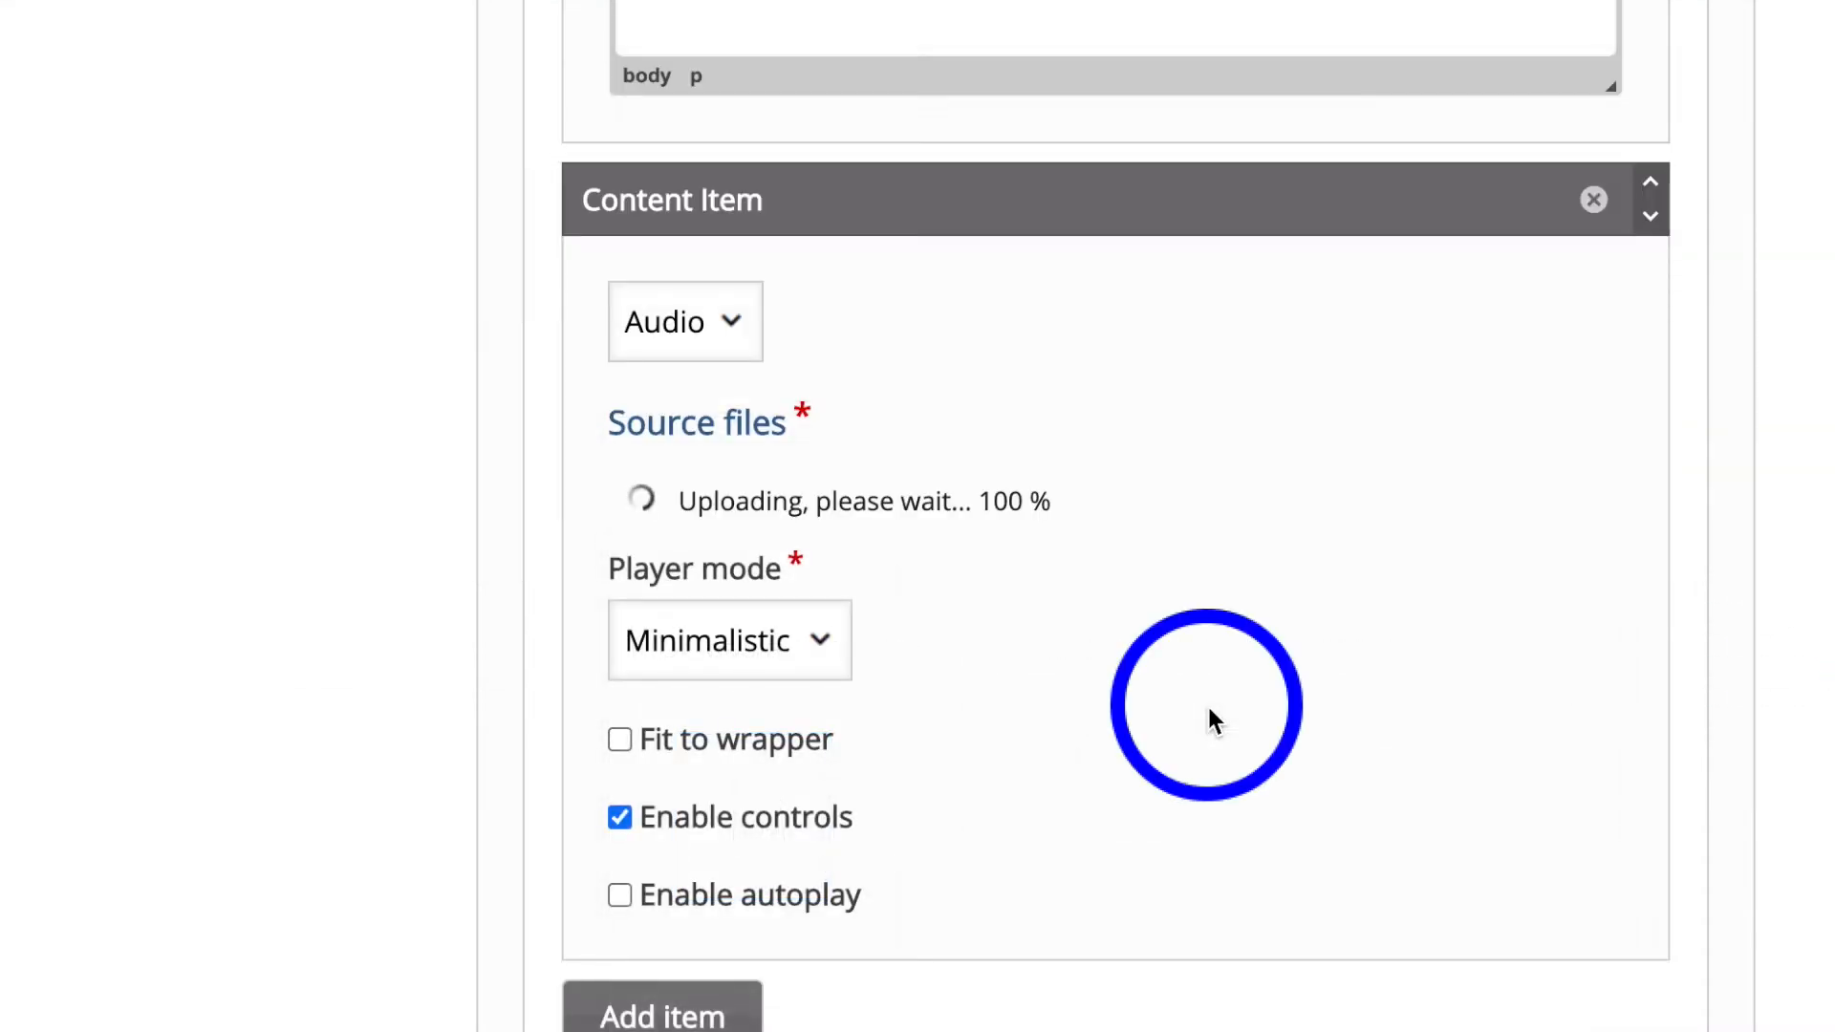
Add a third hotspot and position it on the blank sheet of paper in the background image's right-hand photo.
scroll(1209, 710, "down", 5)
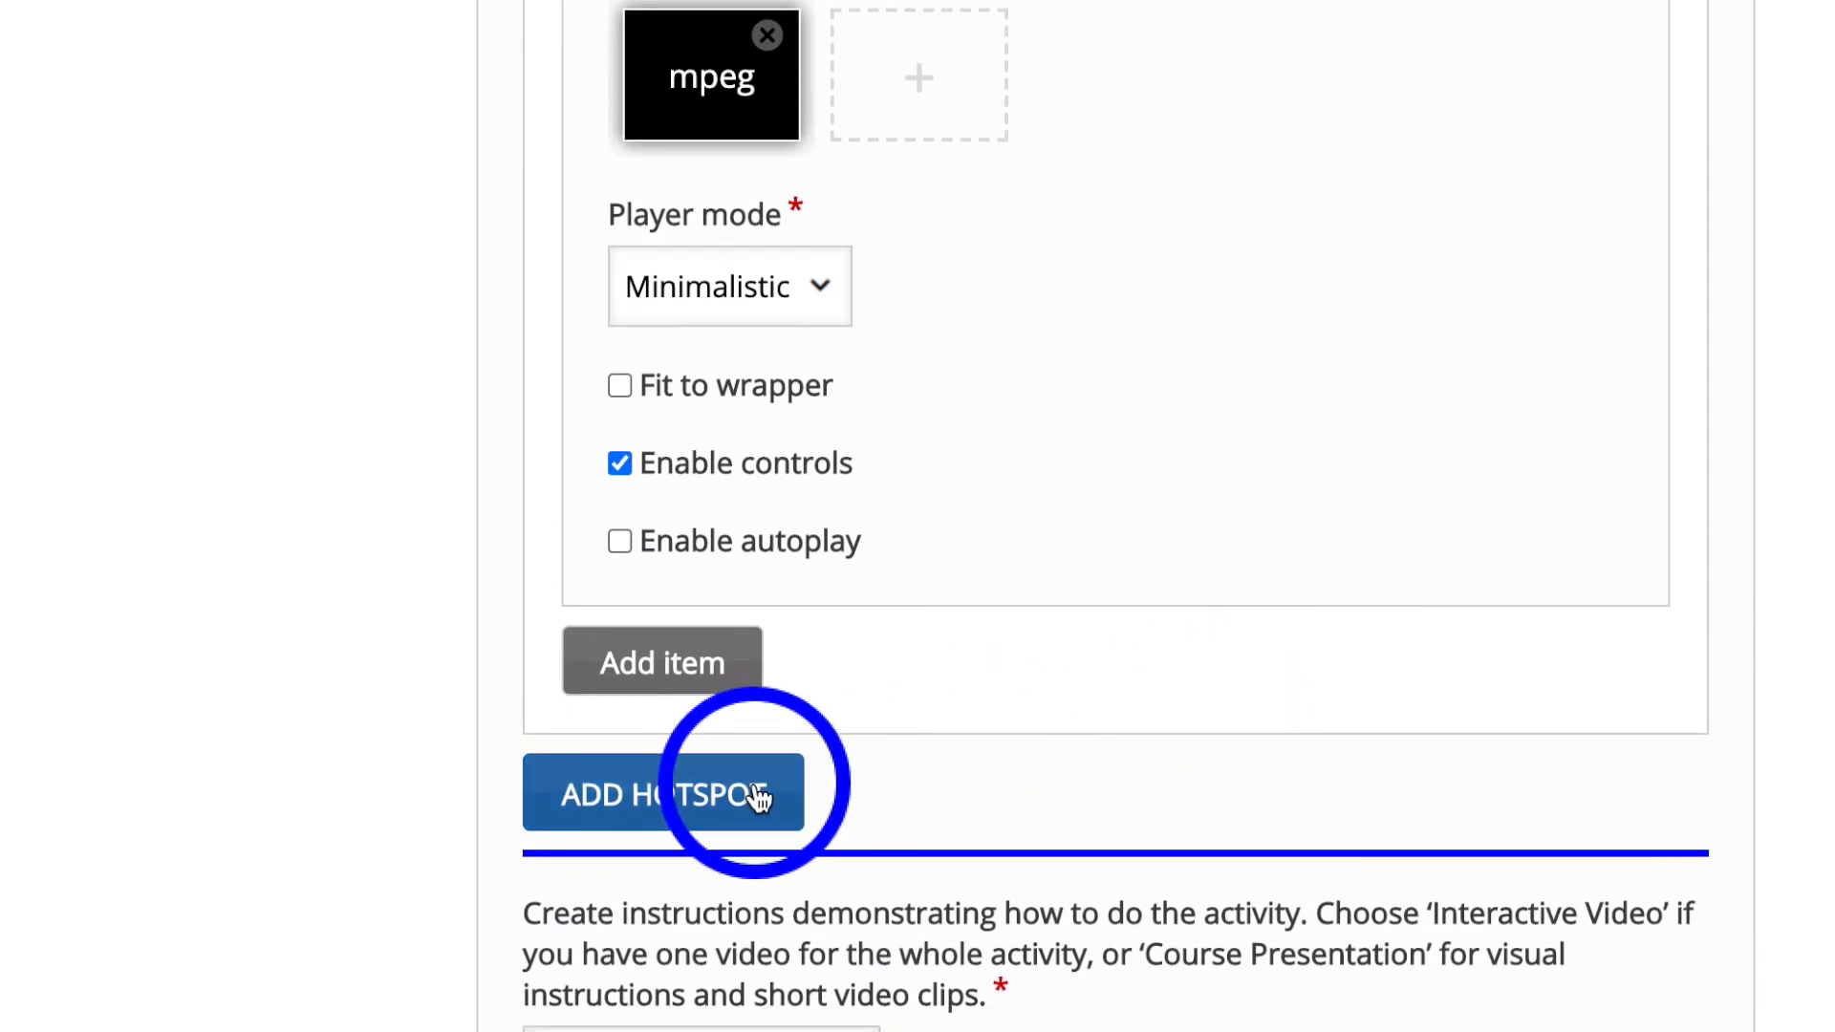
left_click(760, 799)
scroll(758, 799, "down", 4)
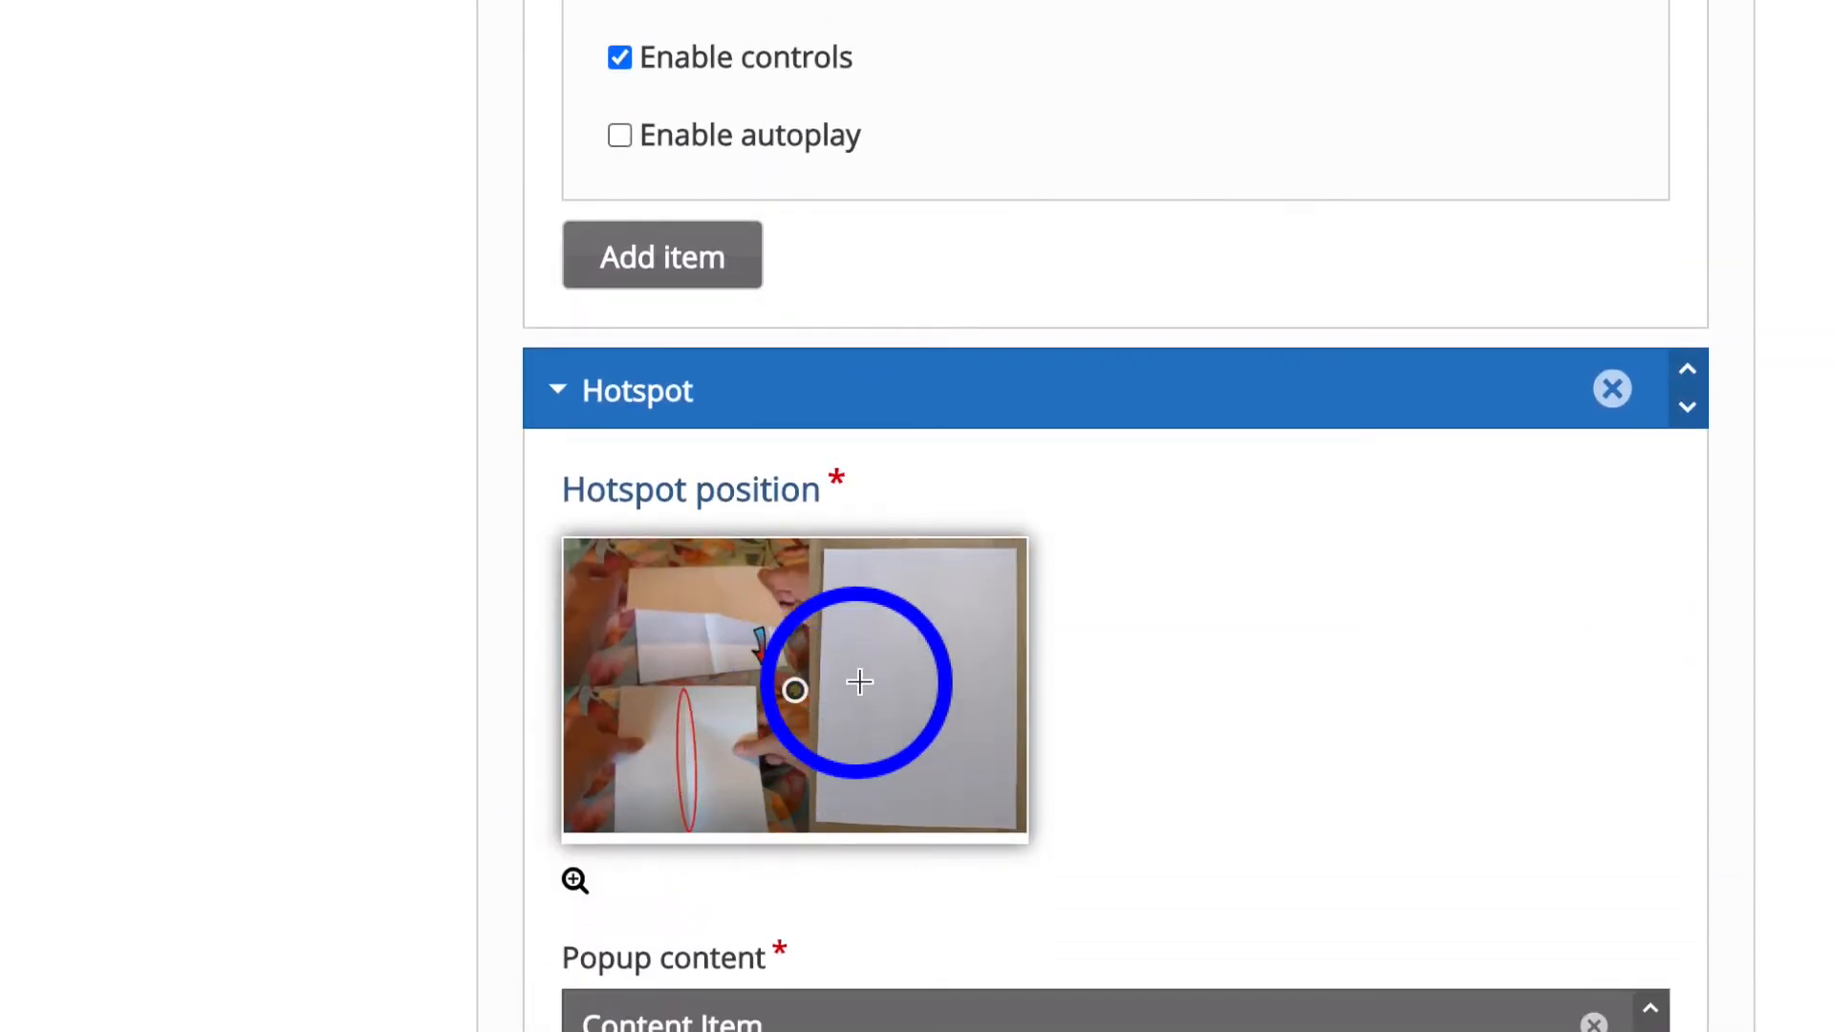
left_click(873, 673)
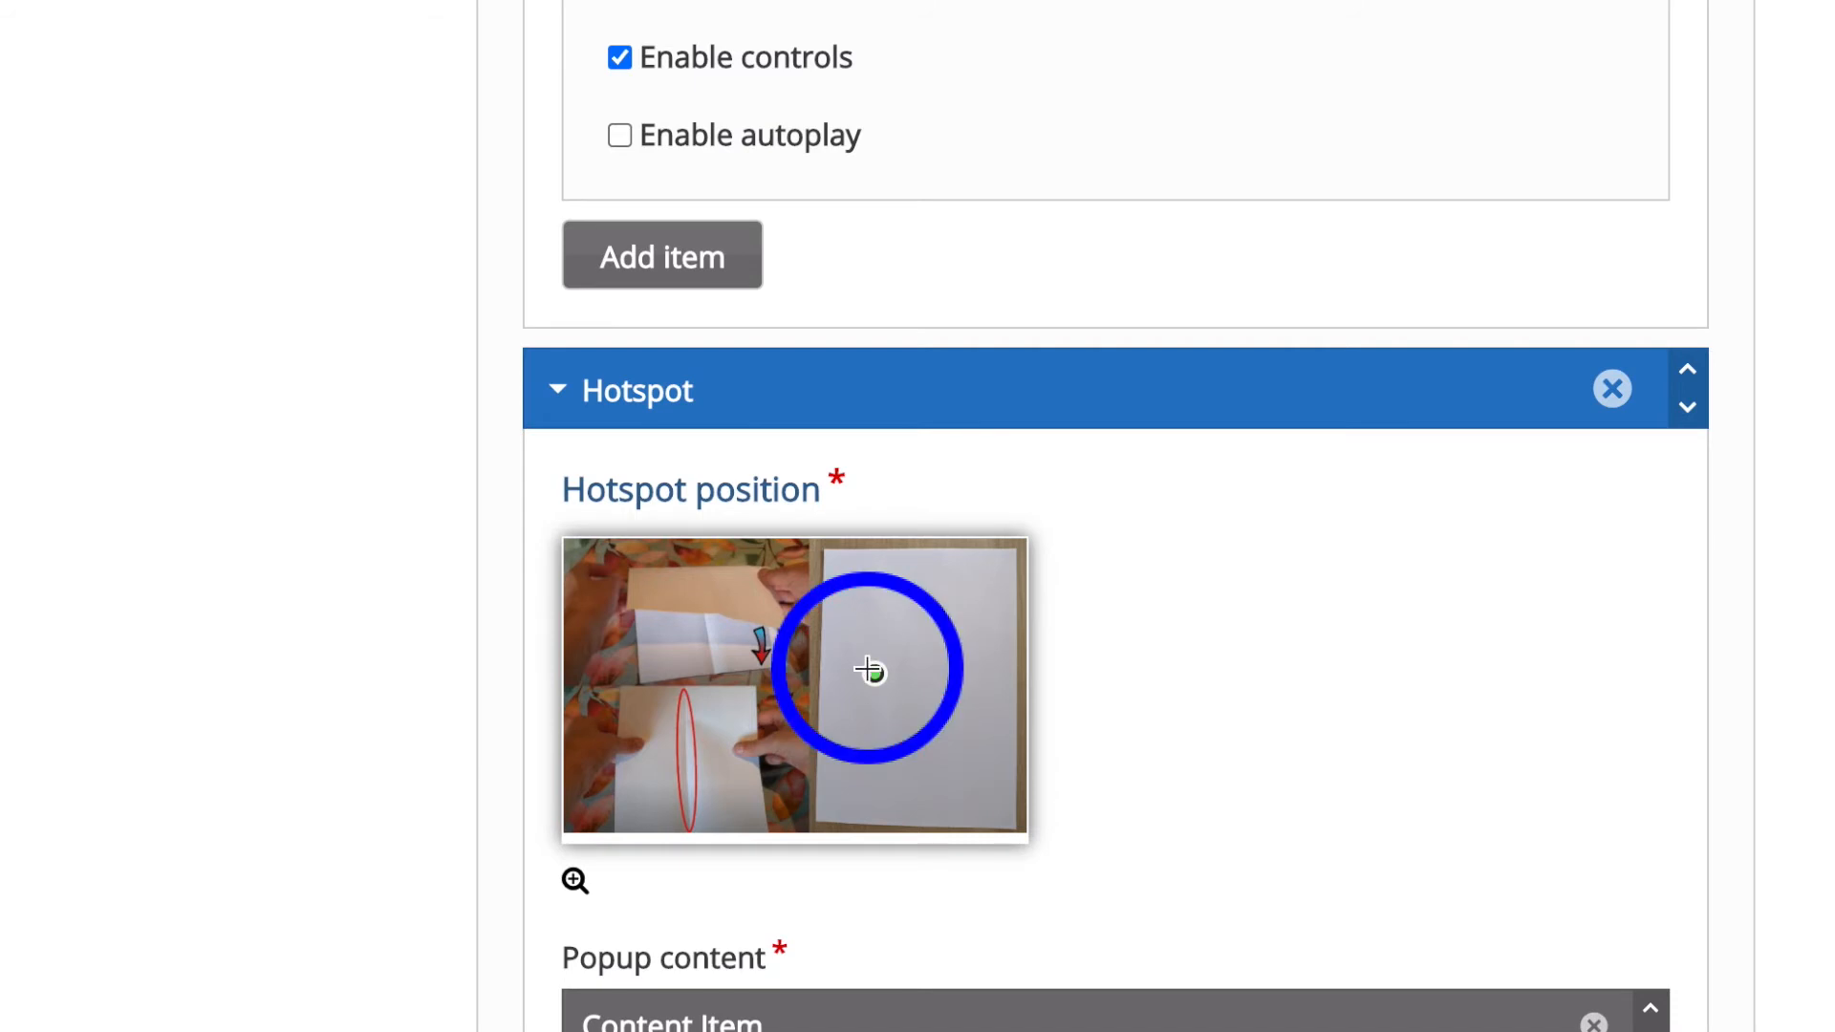
Make the third hotspot's popup content a Text item reading "paper".
scroll(893, 881, "down", 3)
scroll(891, 868, "down", 2)
left_click(729, 583)
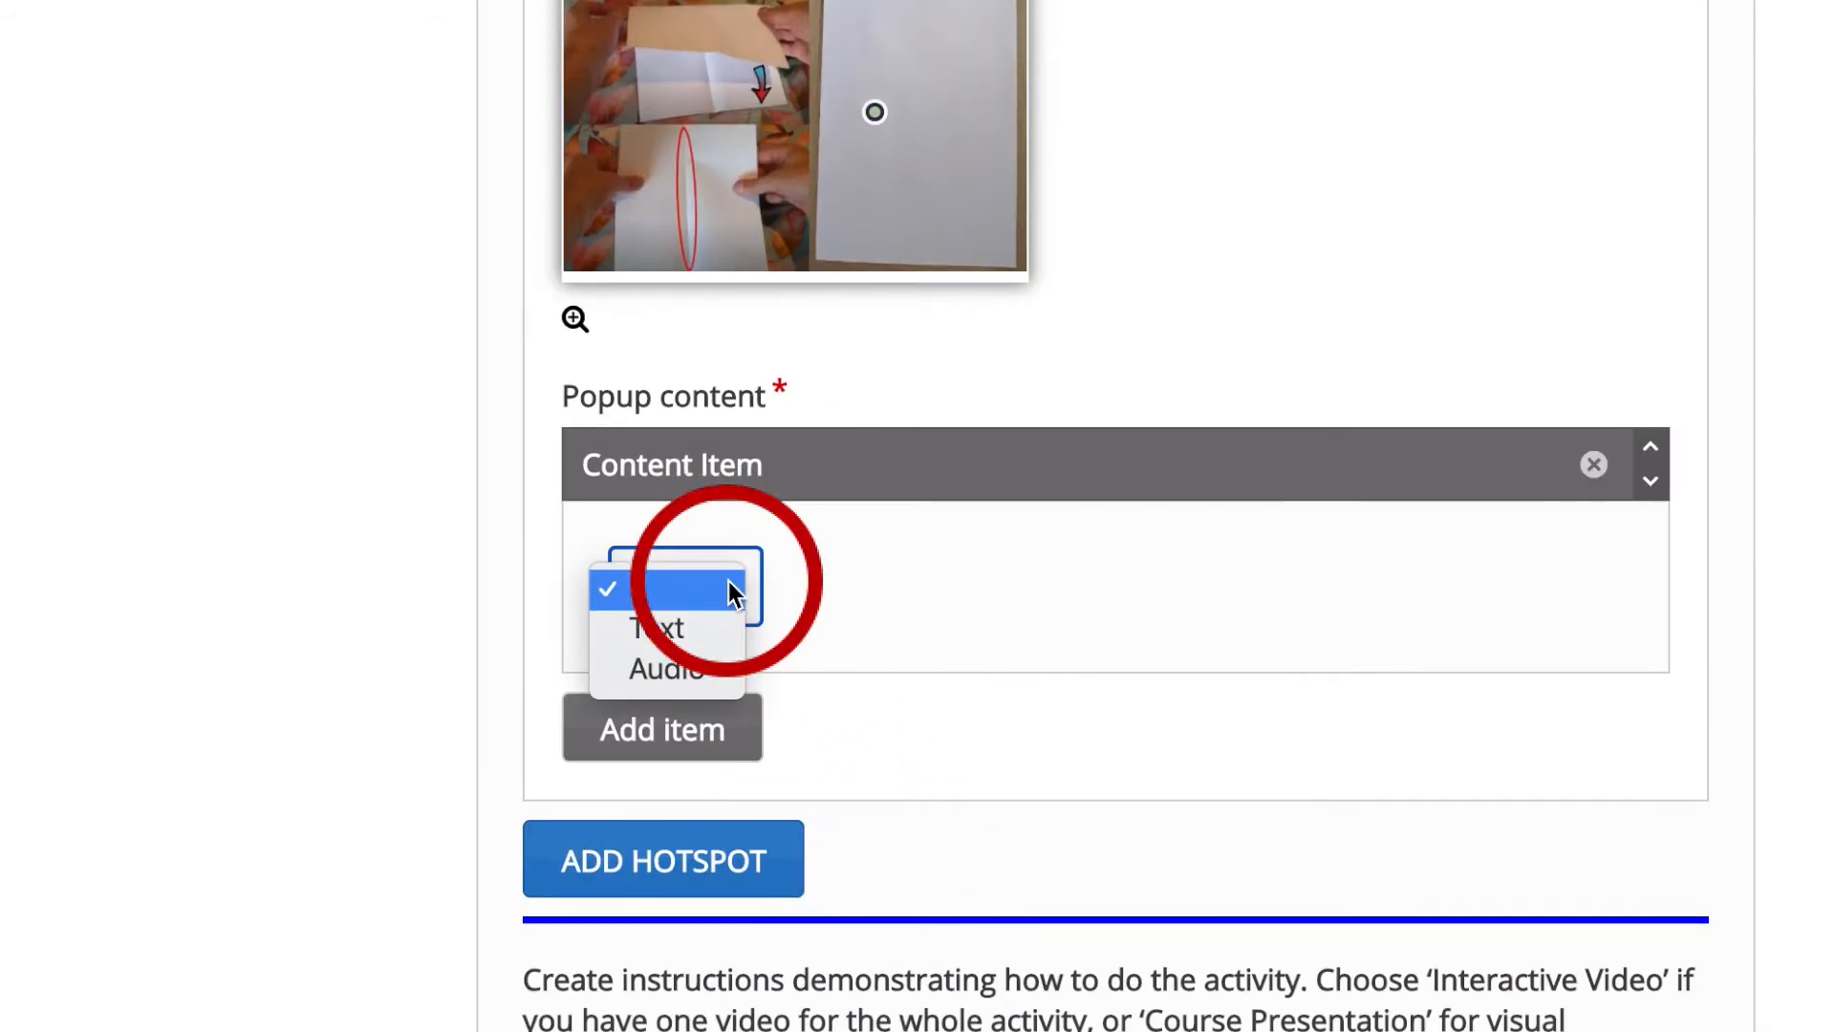
left_click(707, 631)
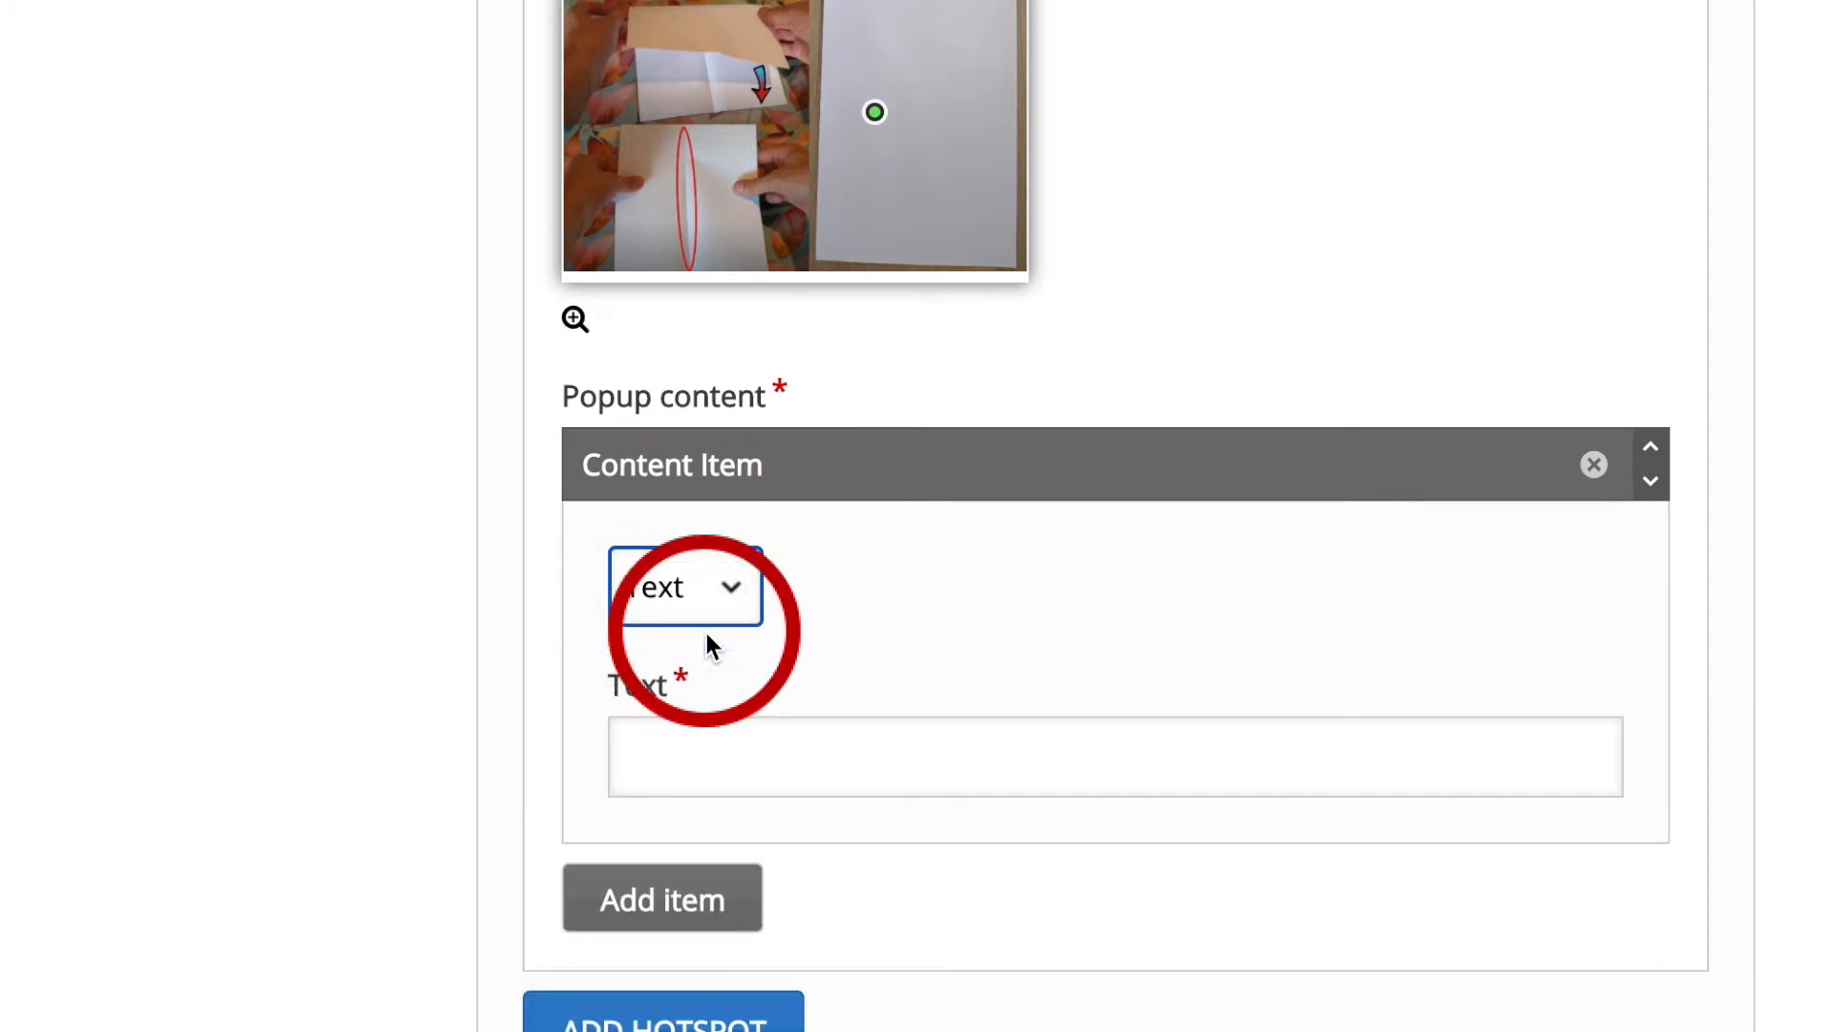
left_click(692, 754)
type("paper")
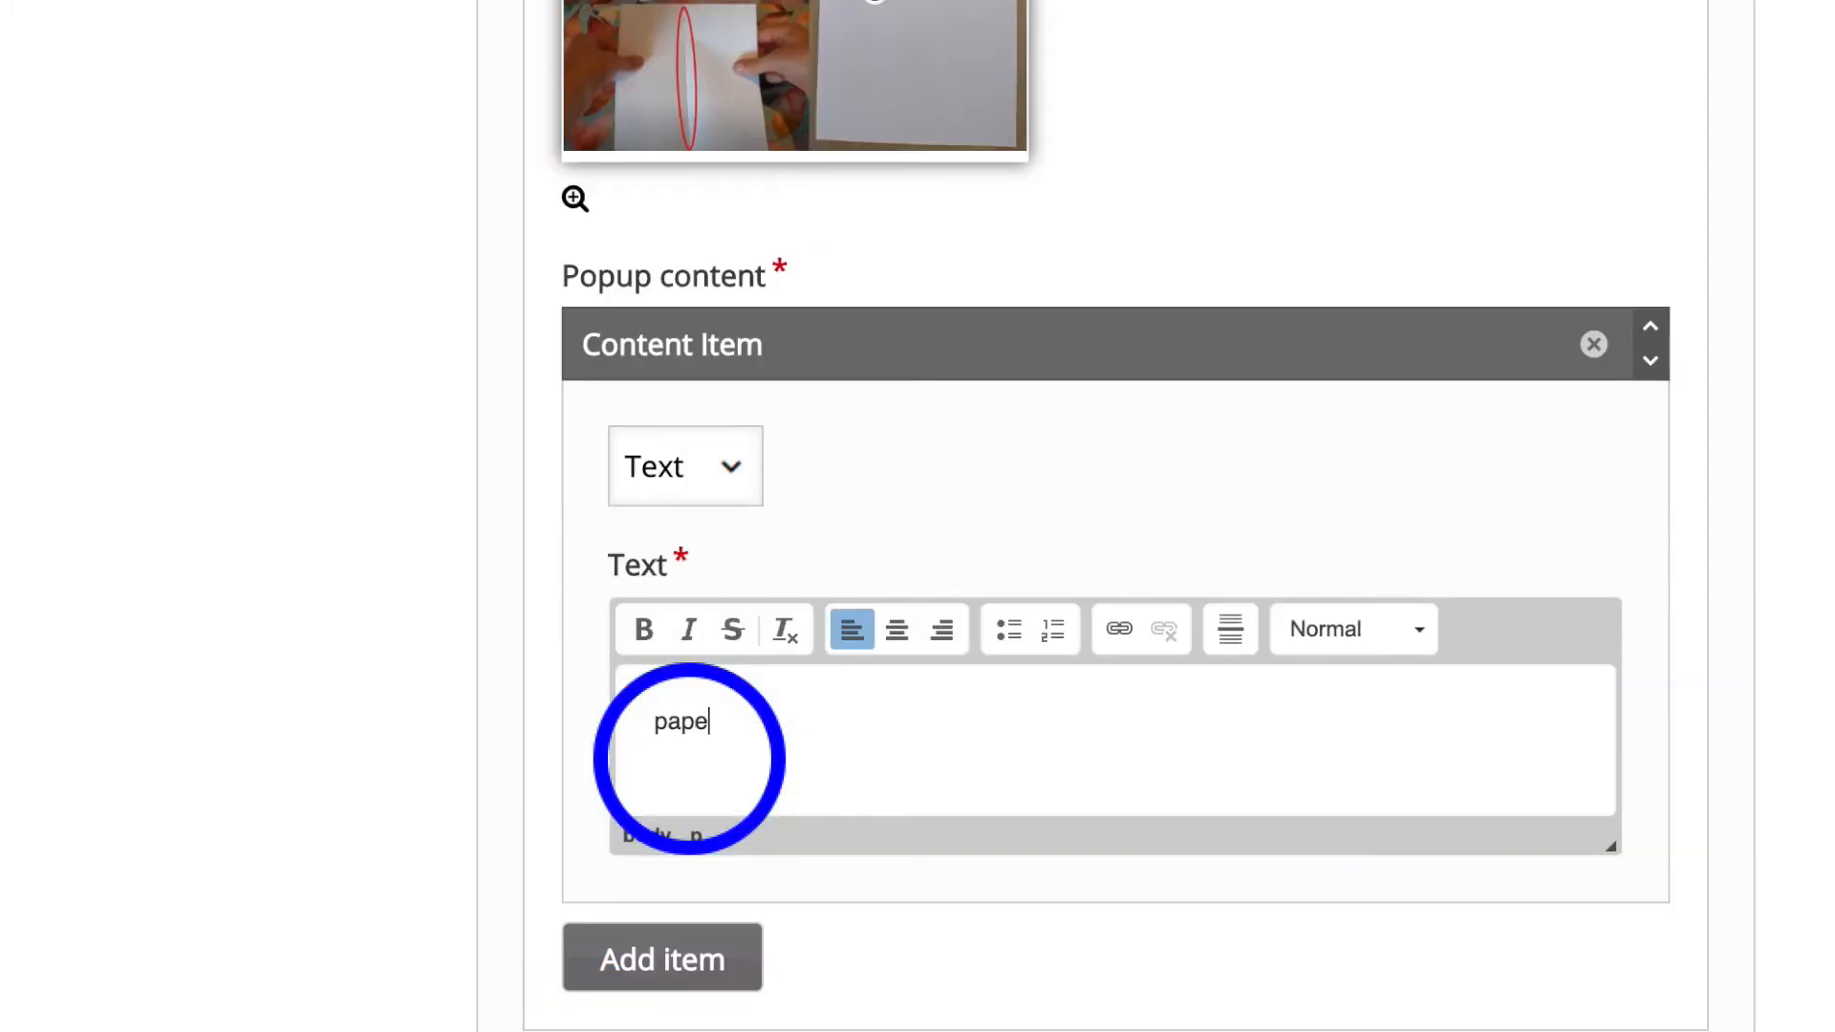
Add an Audio item to the "paper" hotspot's popup content and upload paper_audio.mp3 as its source file.
left_click(703, 961)
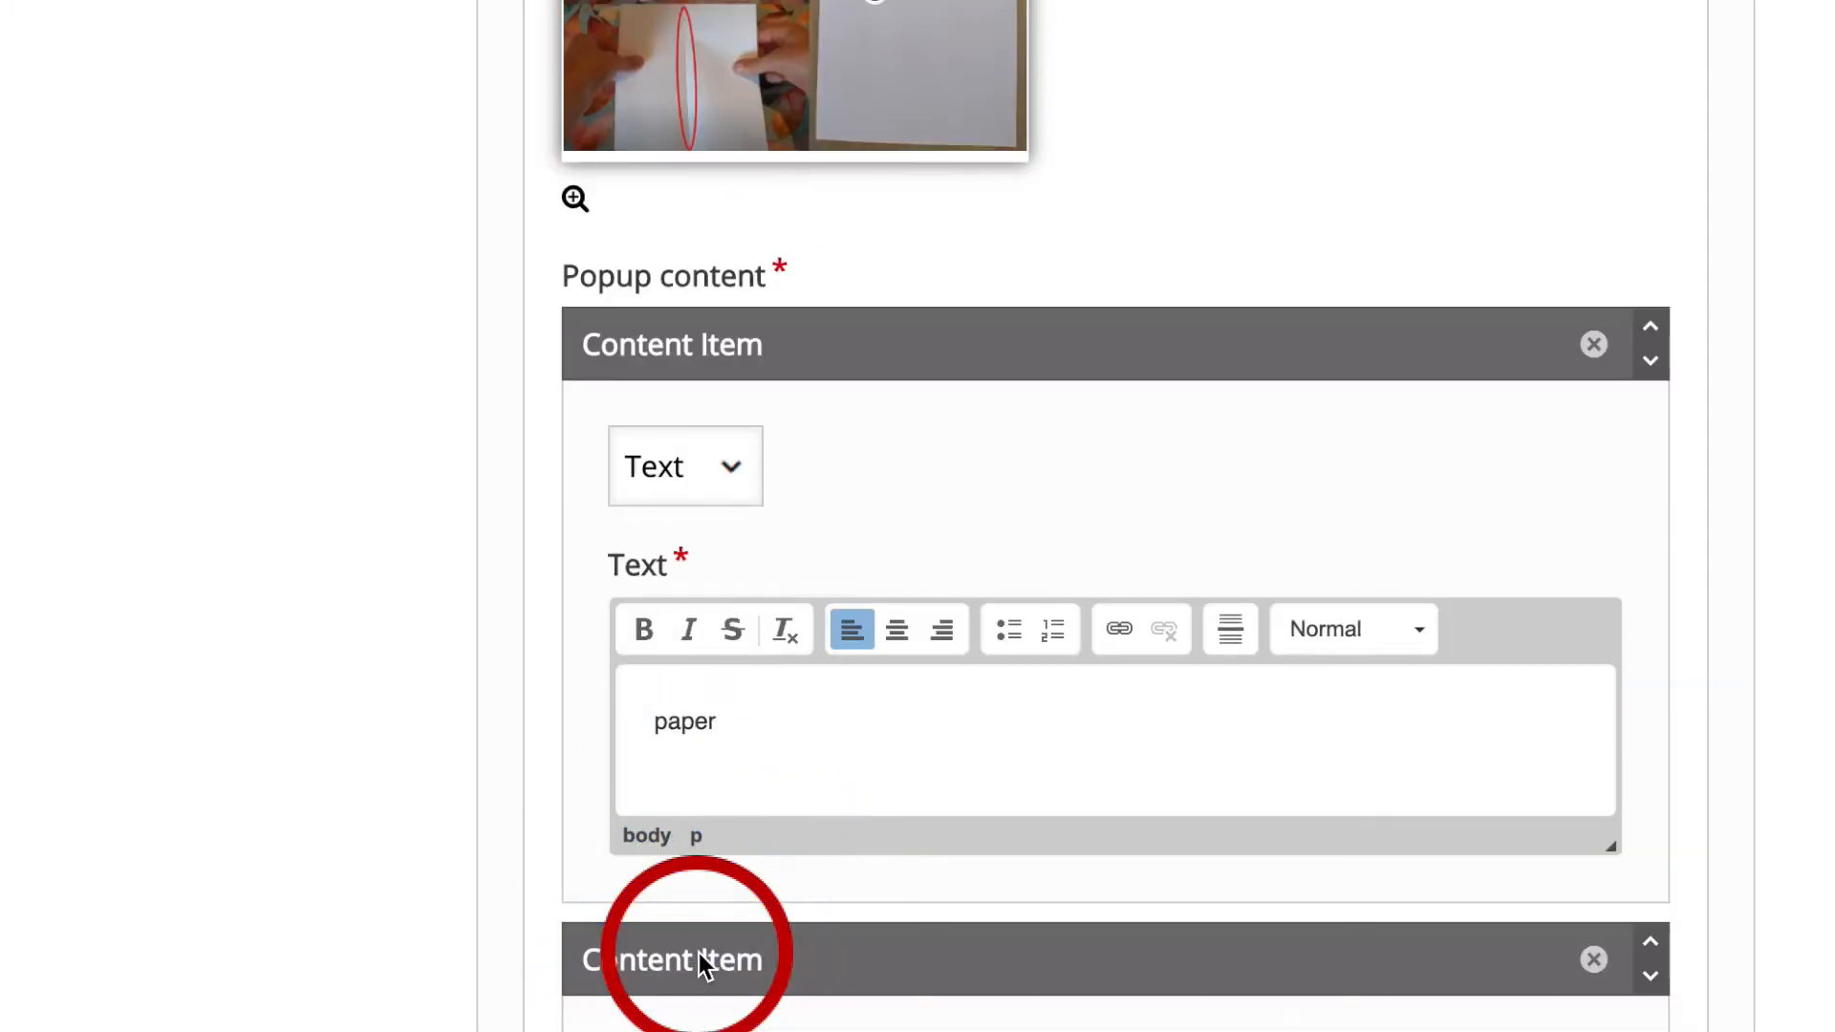
scroll(697, 954, "down", 5)
left_click(732, 680)
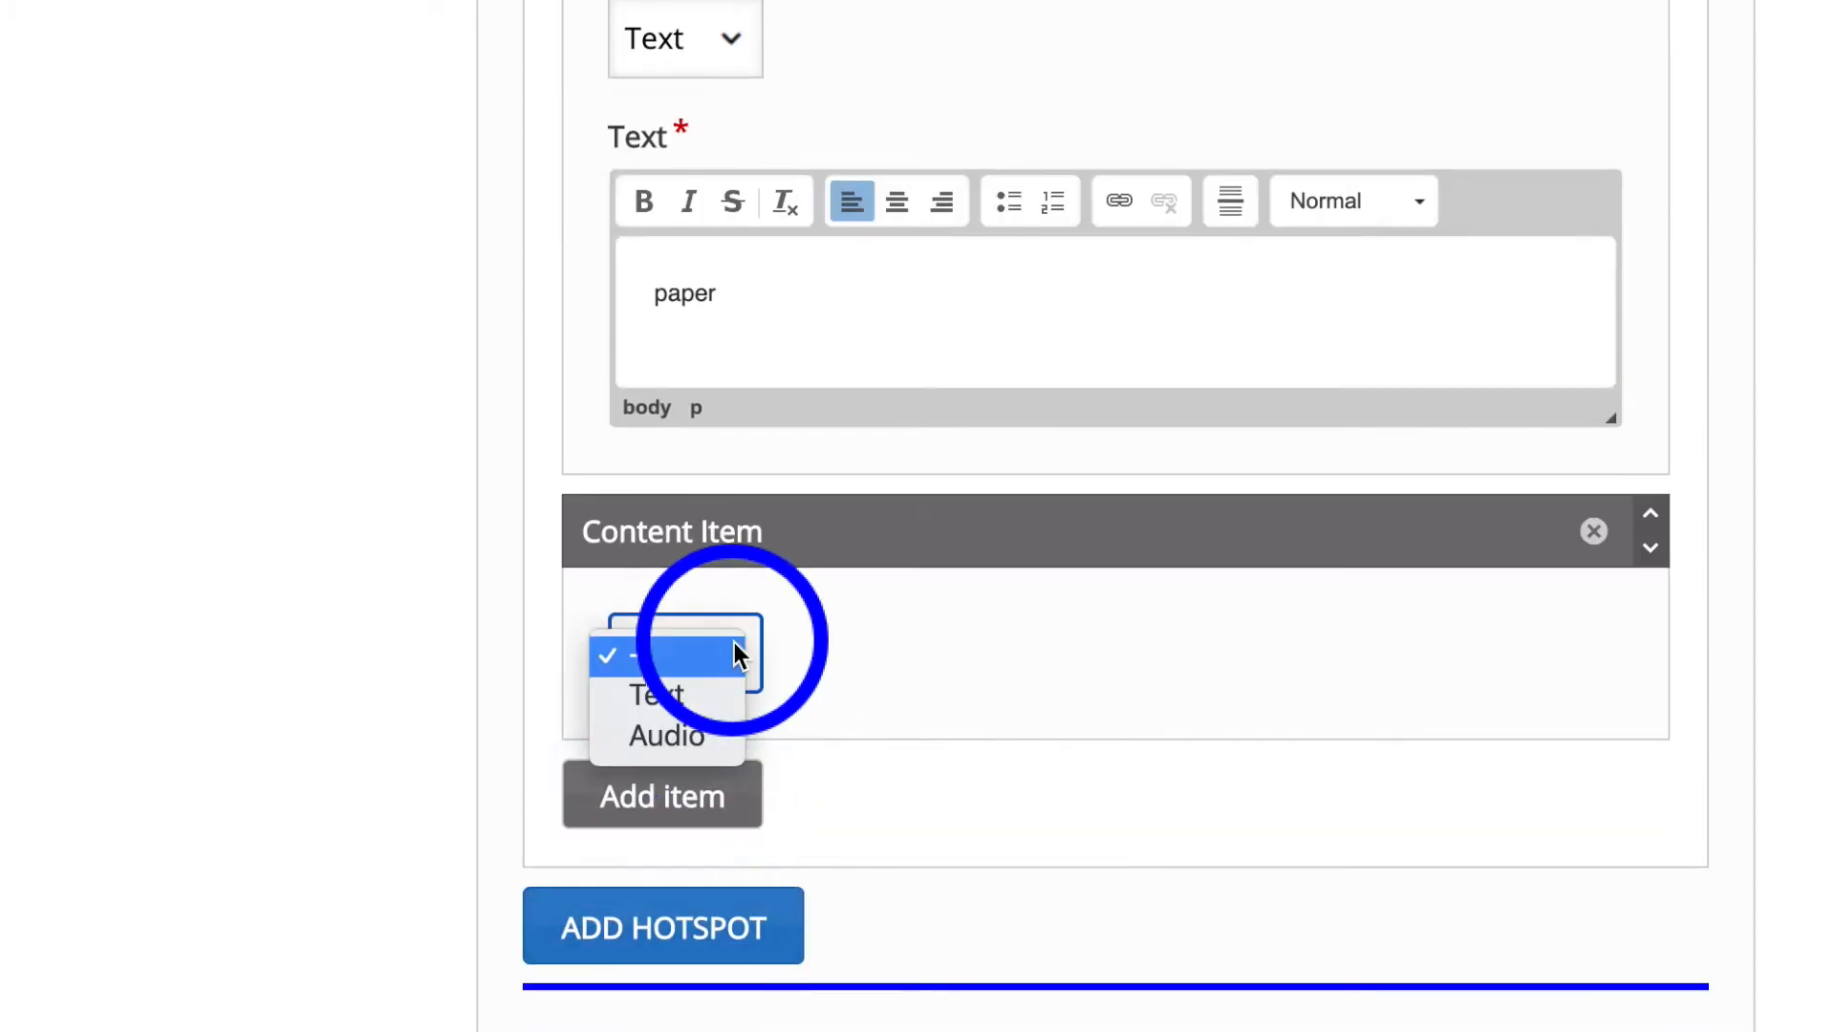
left_click(697, 738)
left_click(711, 871)
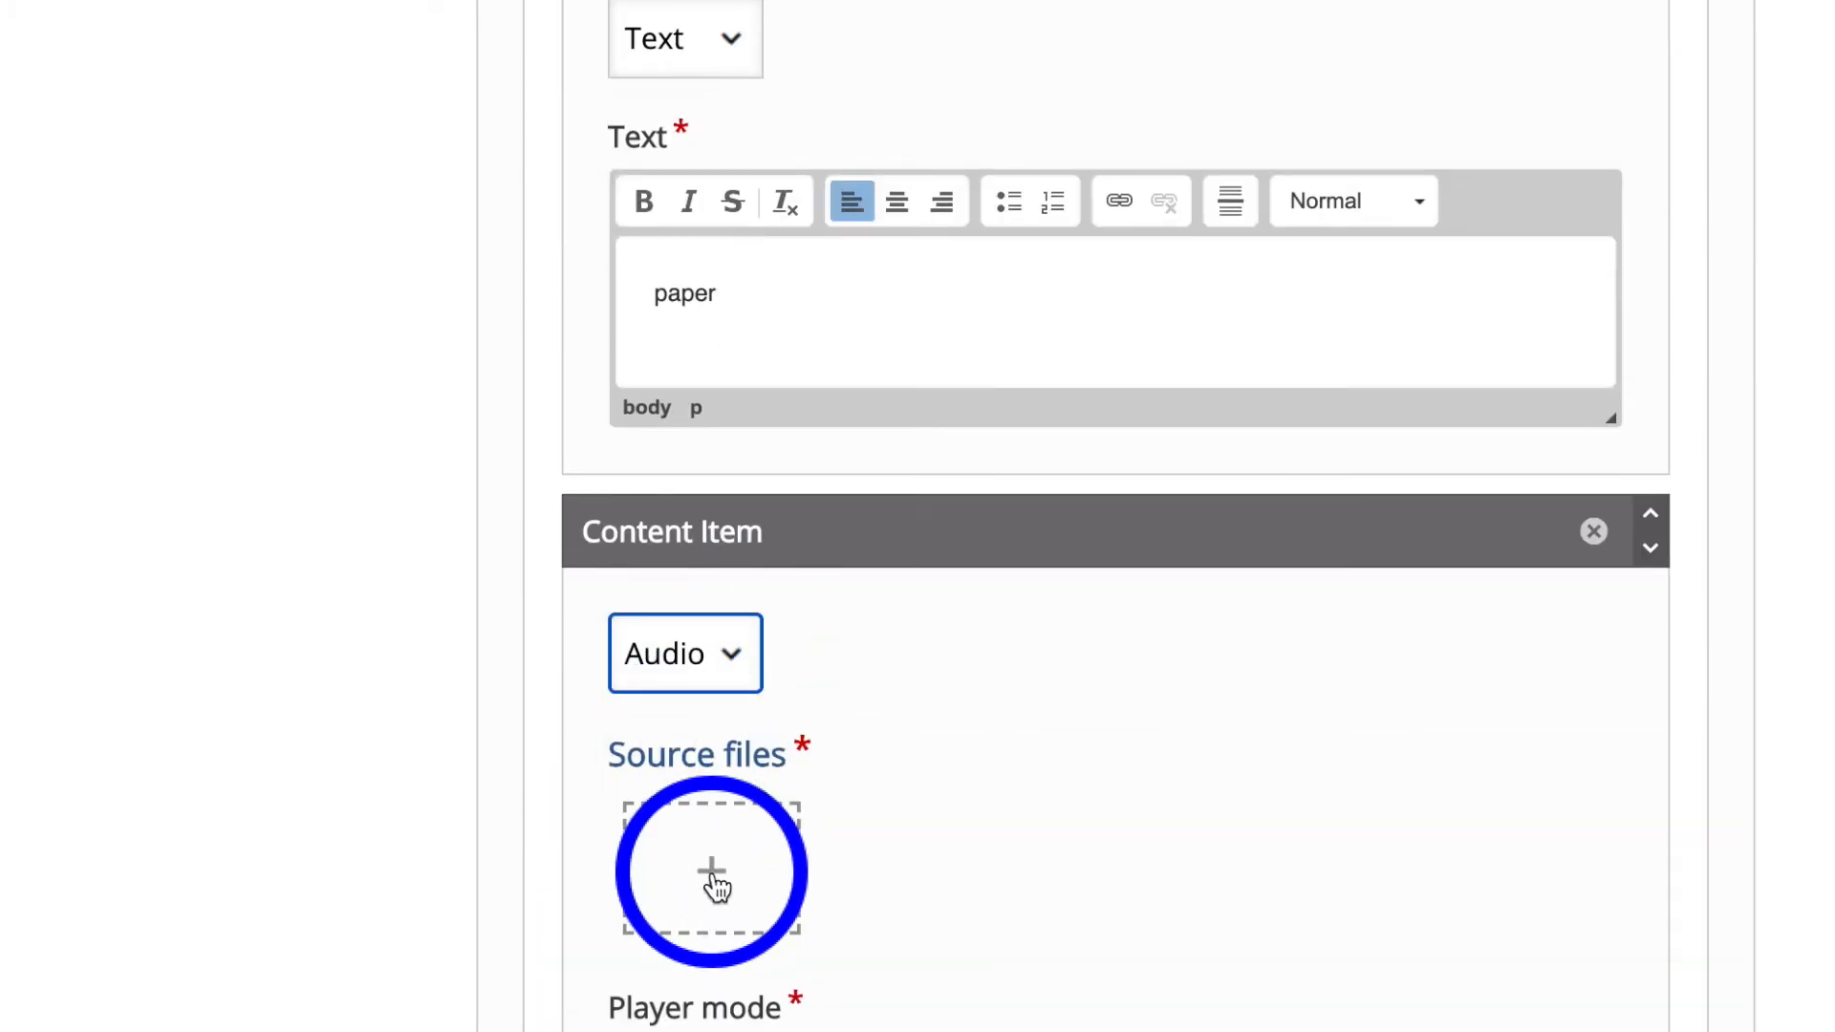
scroll(713, 875, "down", 4)
left_click(749, 690)
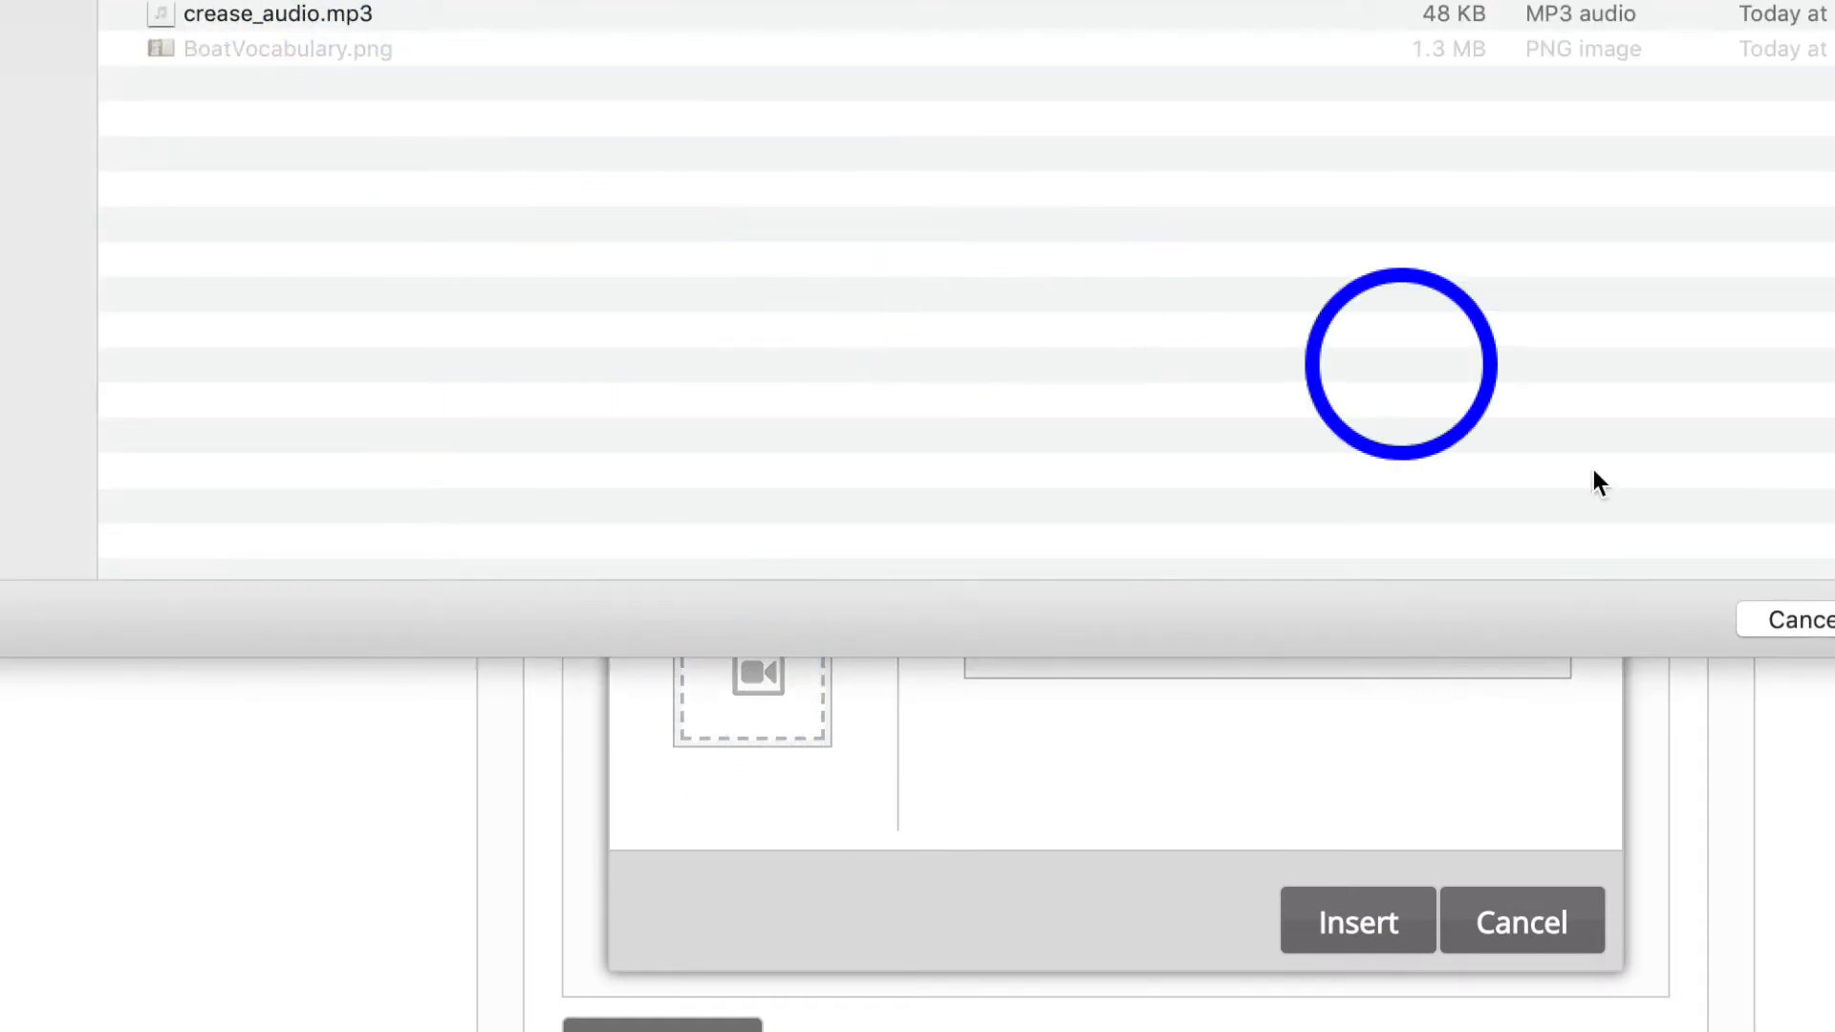
left_click(1834, 619)
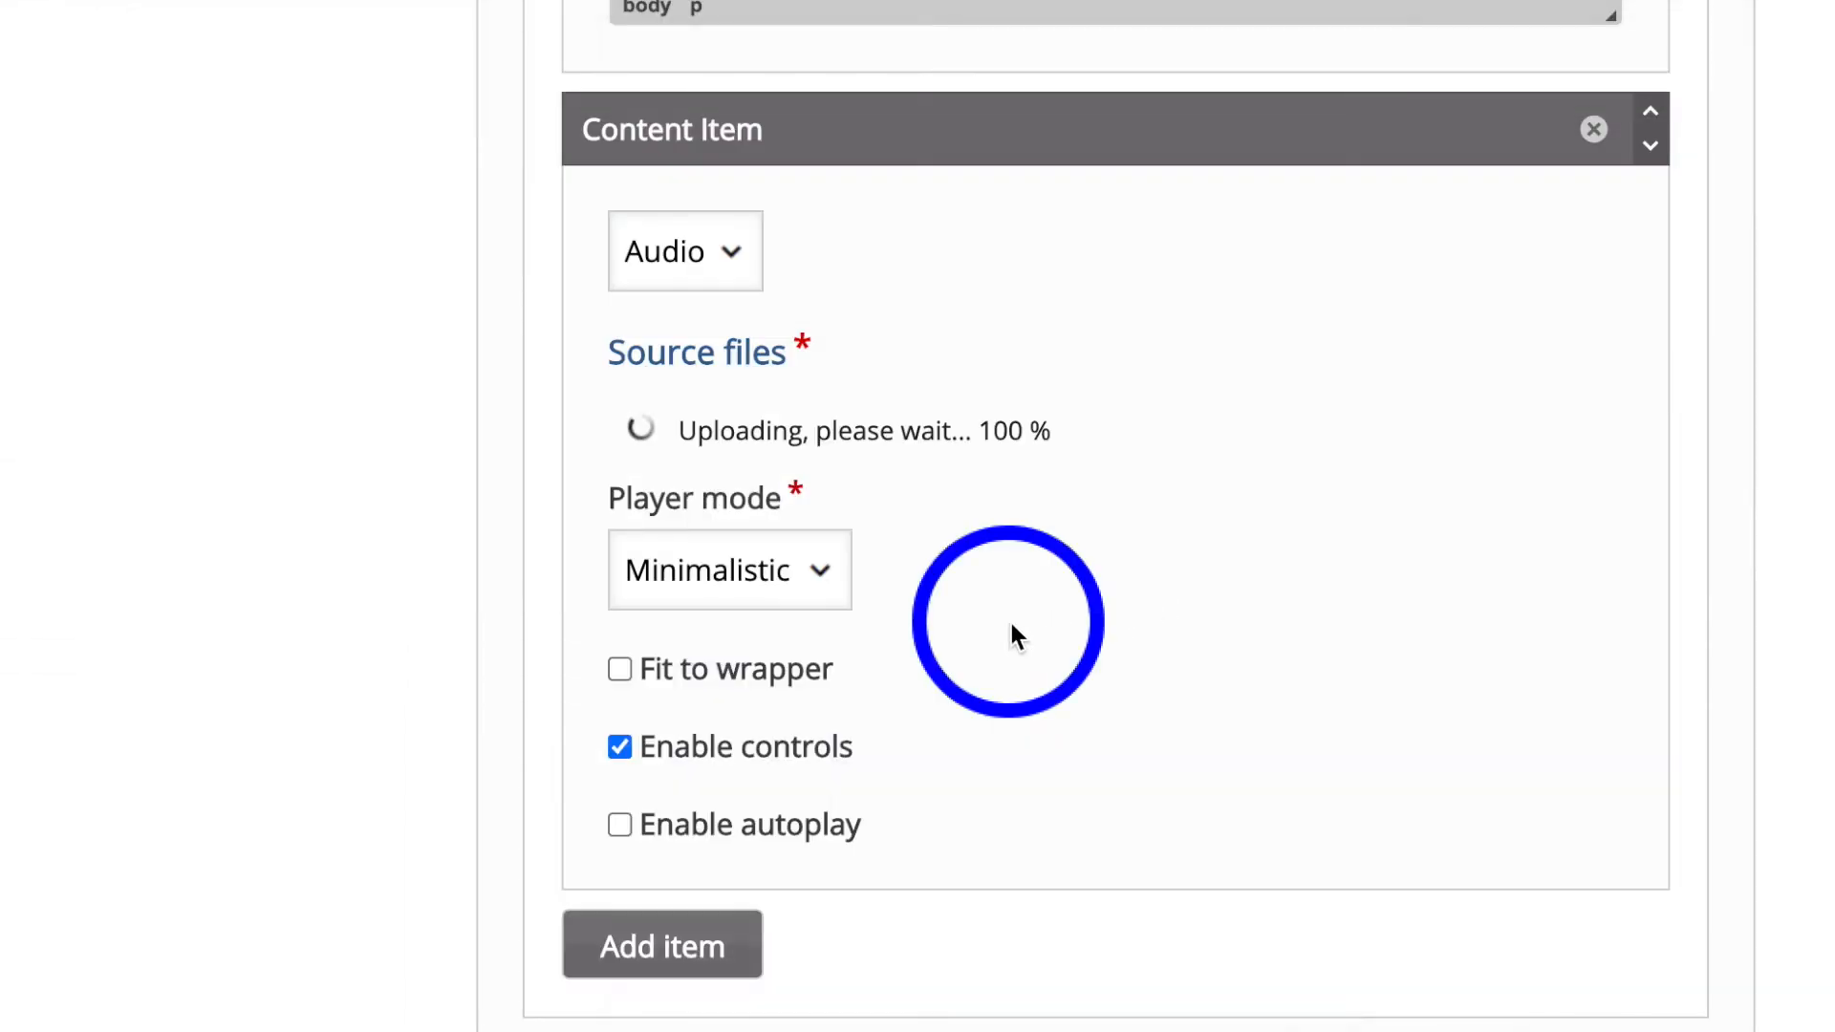
Choose Interactive Video as the content type for the instructions demonstrating how to do the activity.
scroll(1018, 646, "down", 6)
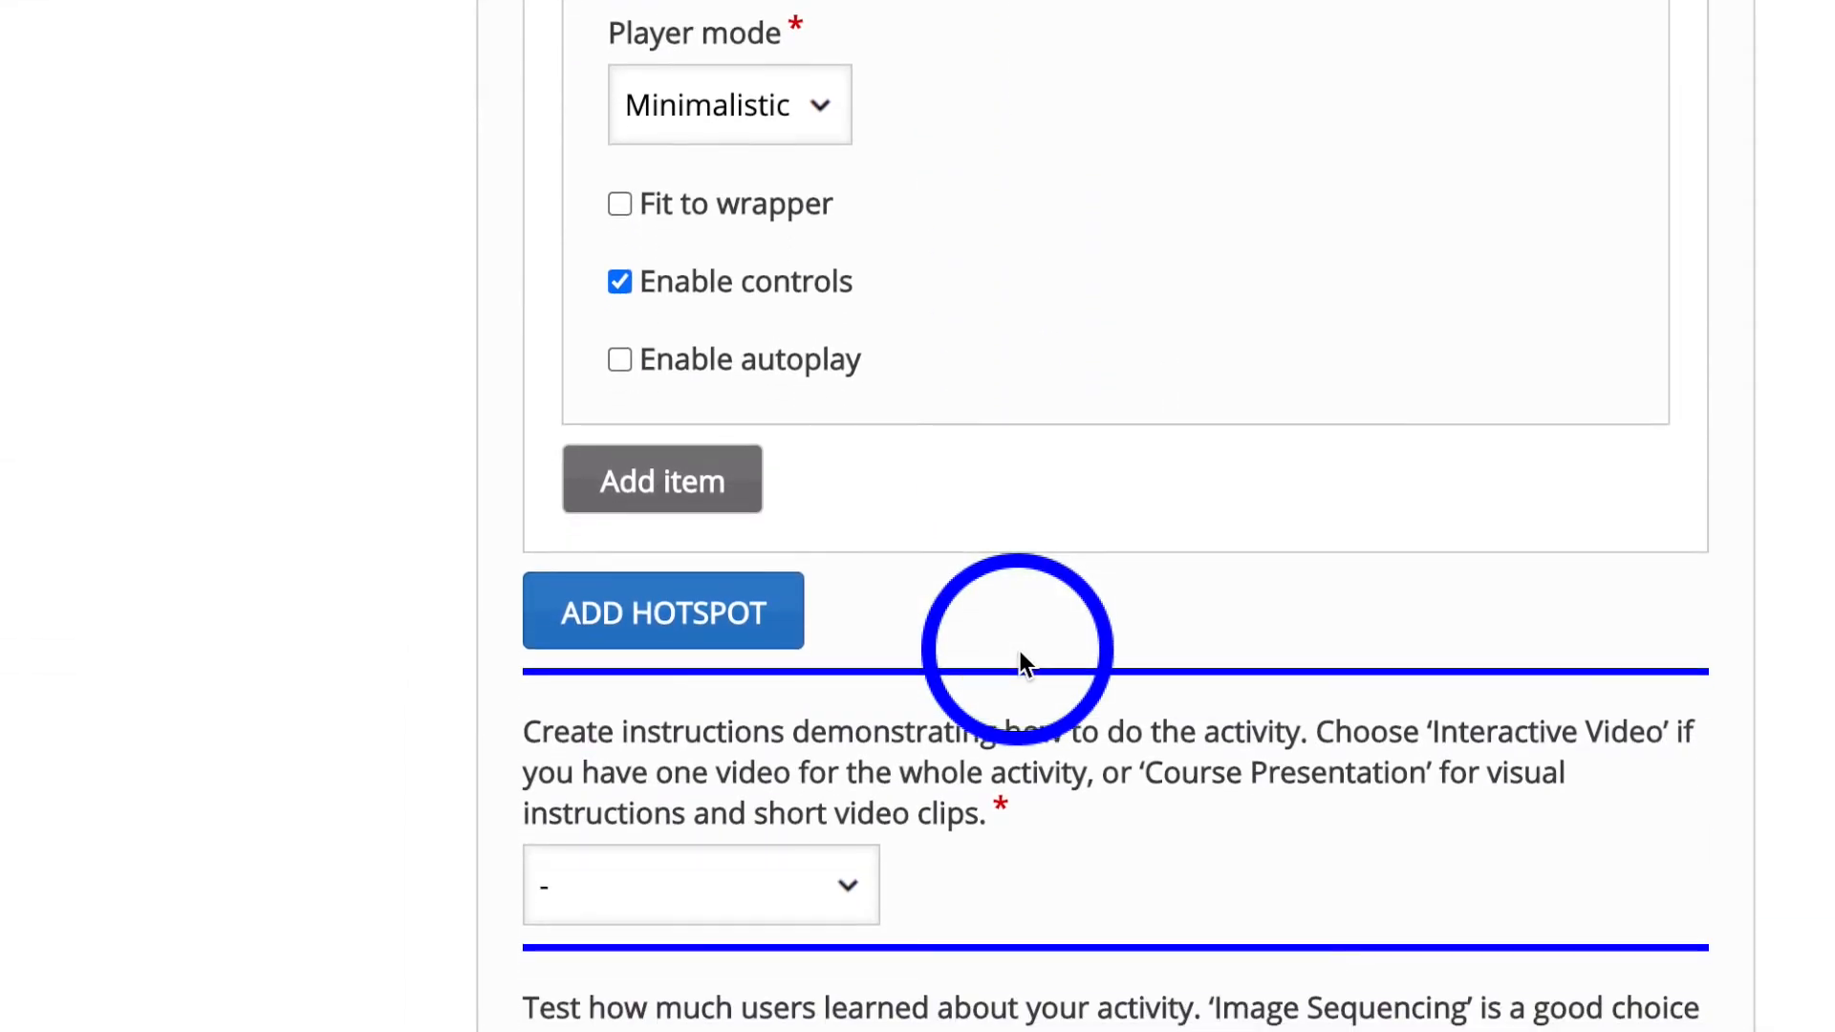
scroll(1019, 651, "down", 3)
scroll(1019, 651, "down", 3)
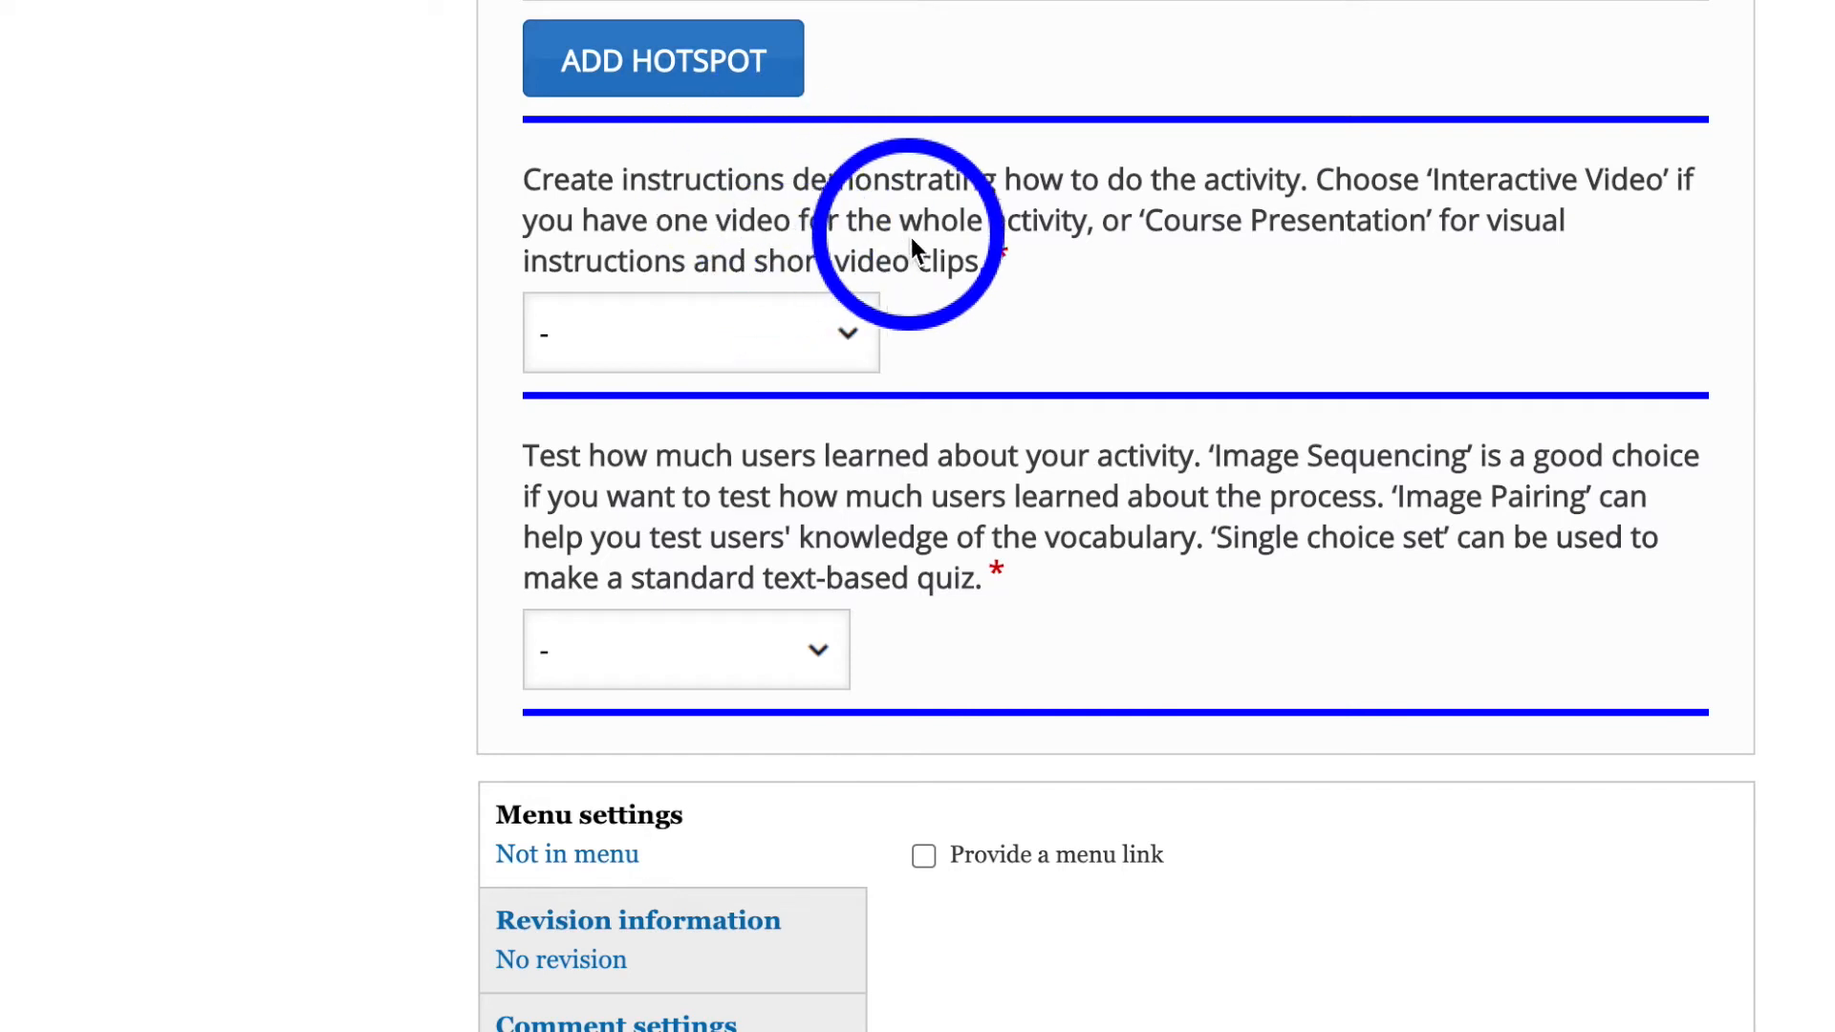
scroll(914, 241, "down", 1)
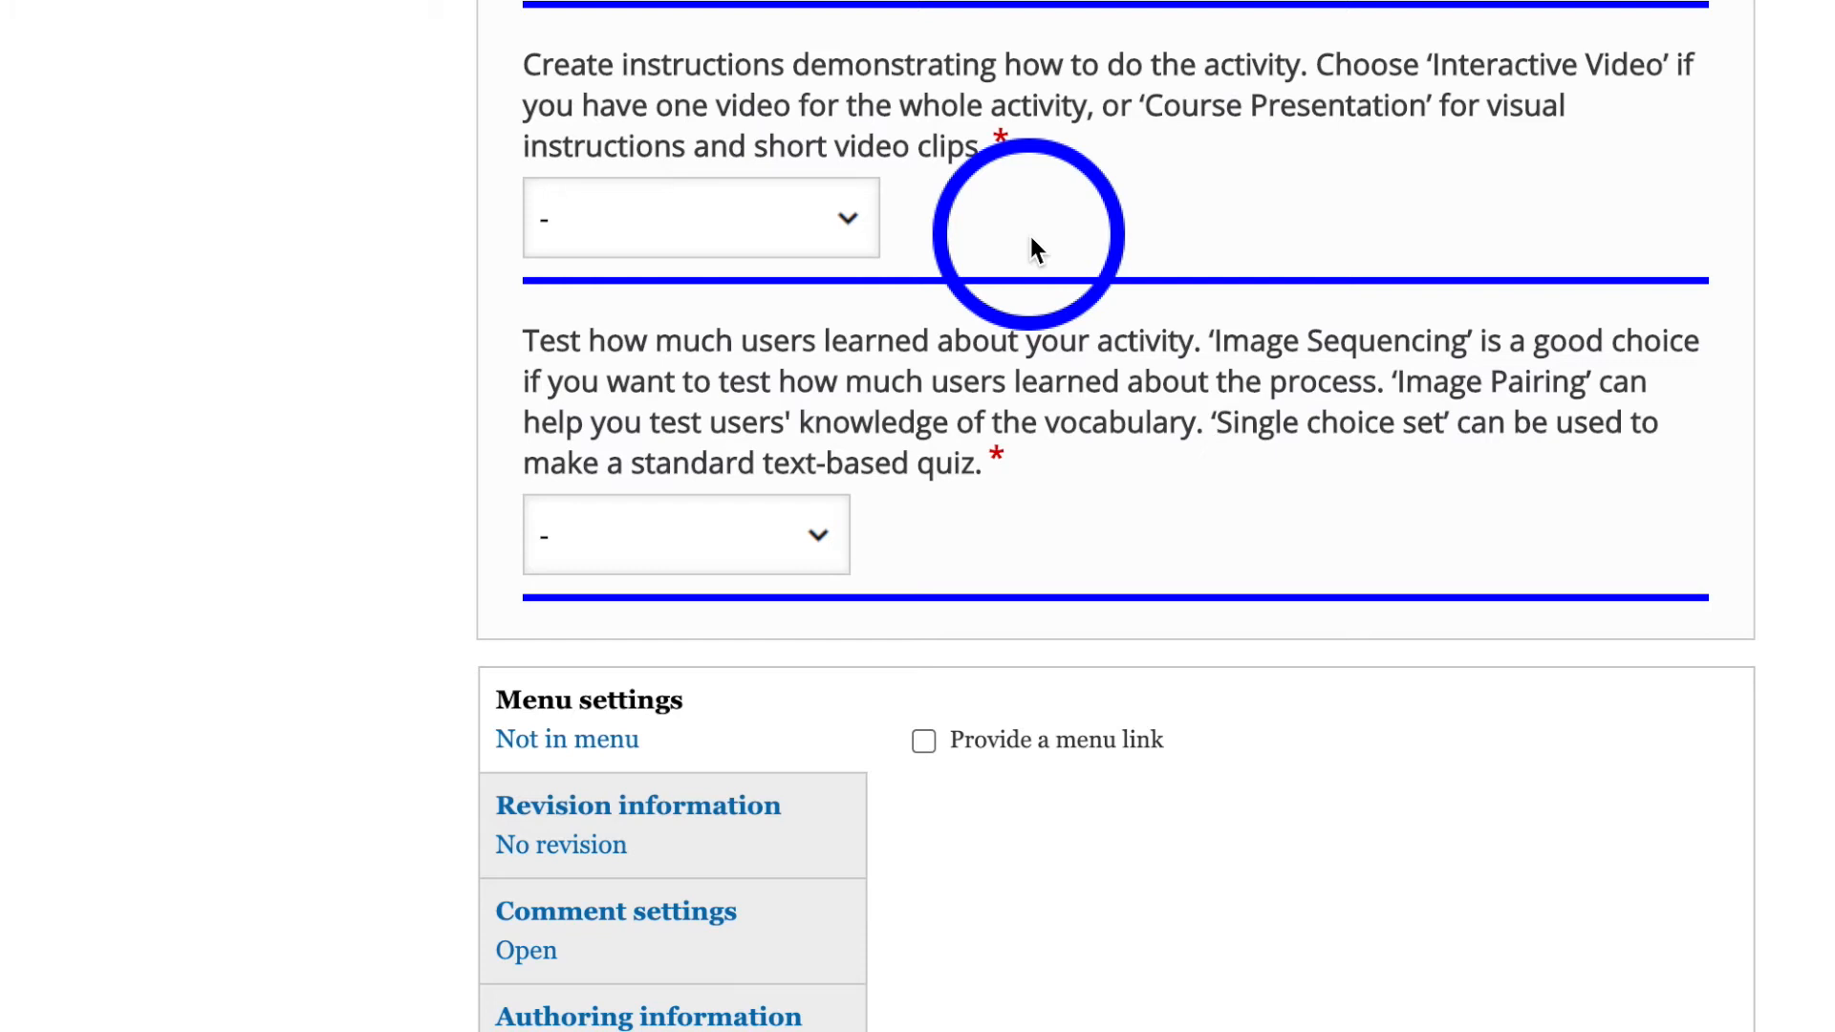
left_click(850, 211)
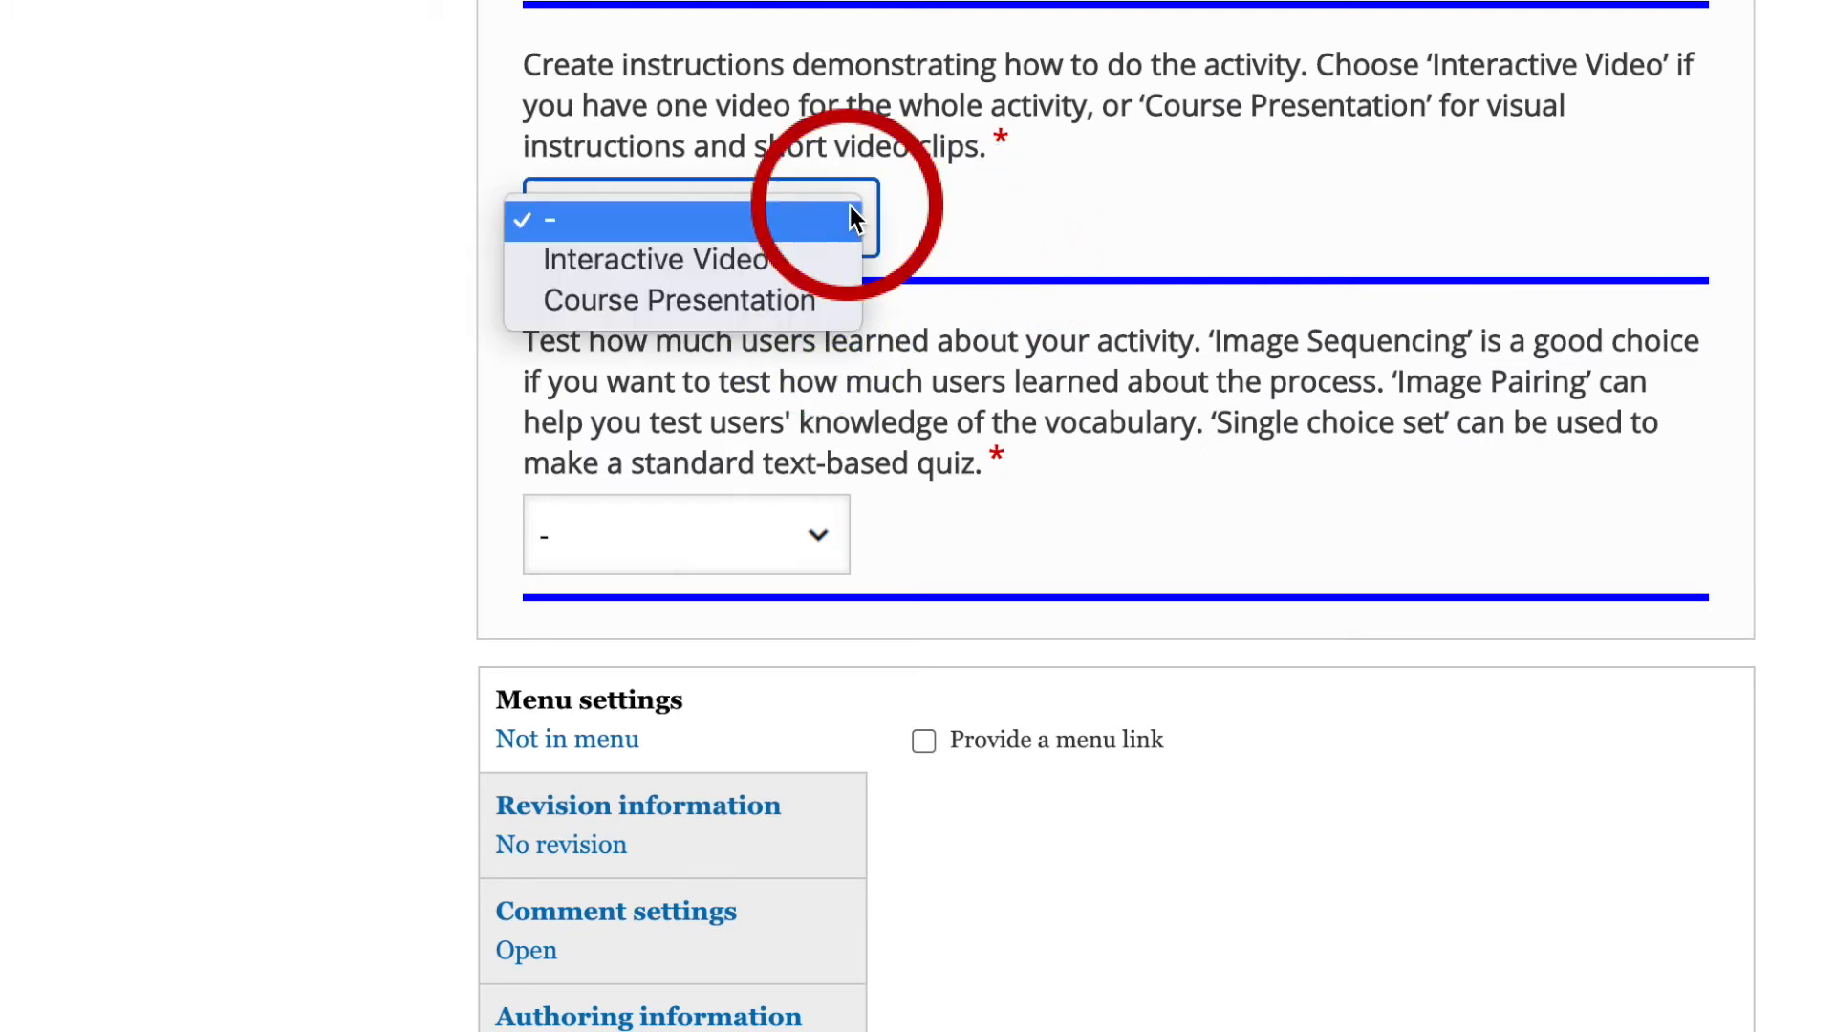
left_click(750, 273)
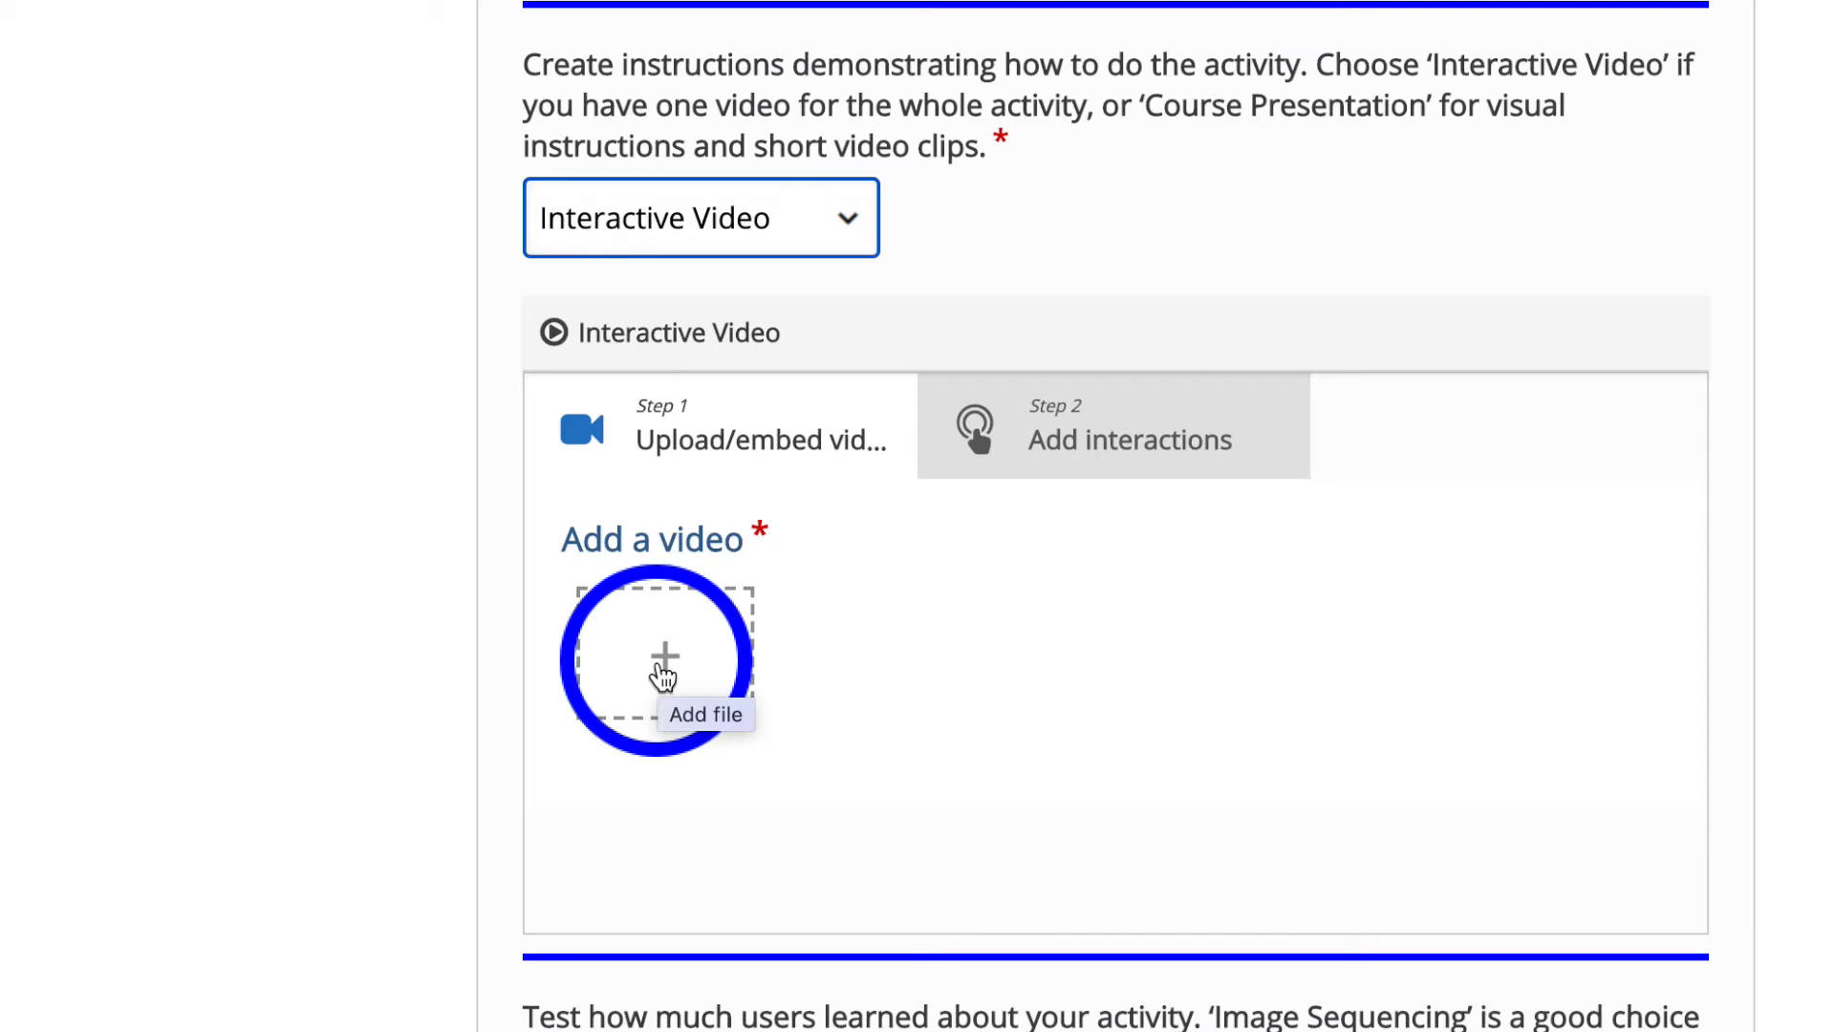
left_click(679, 649)
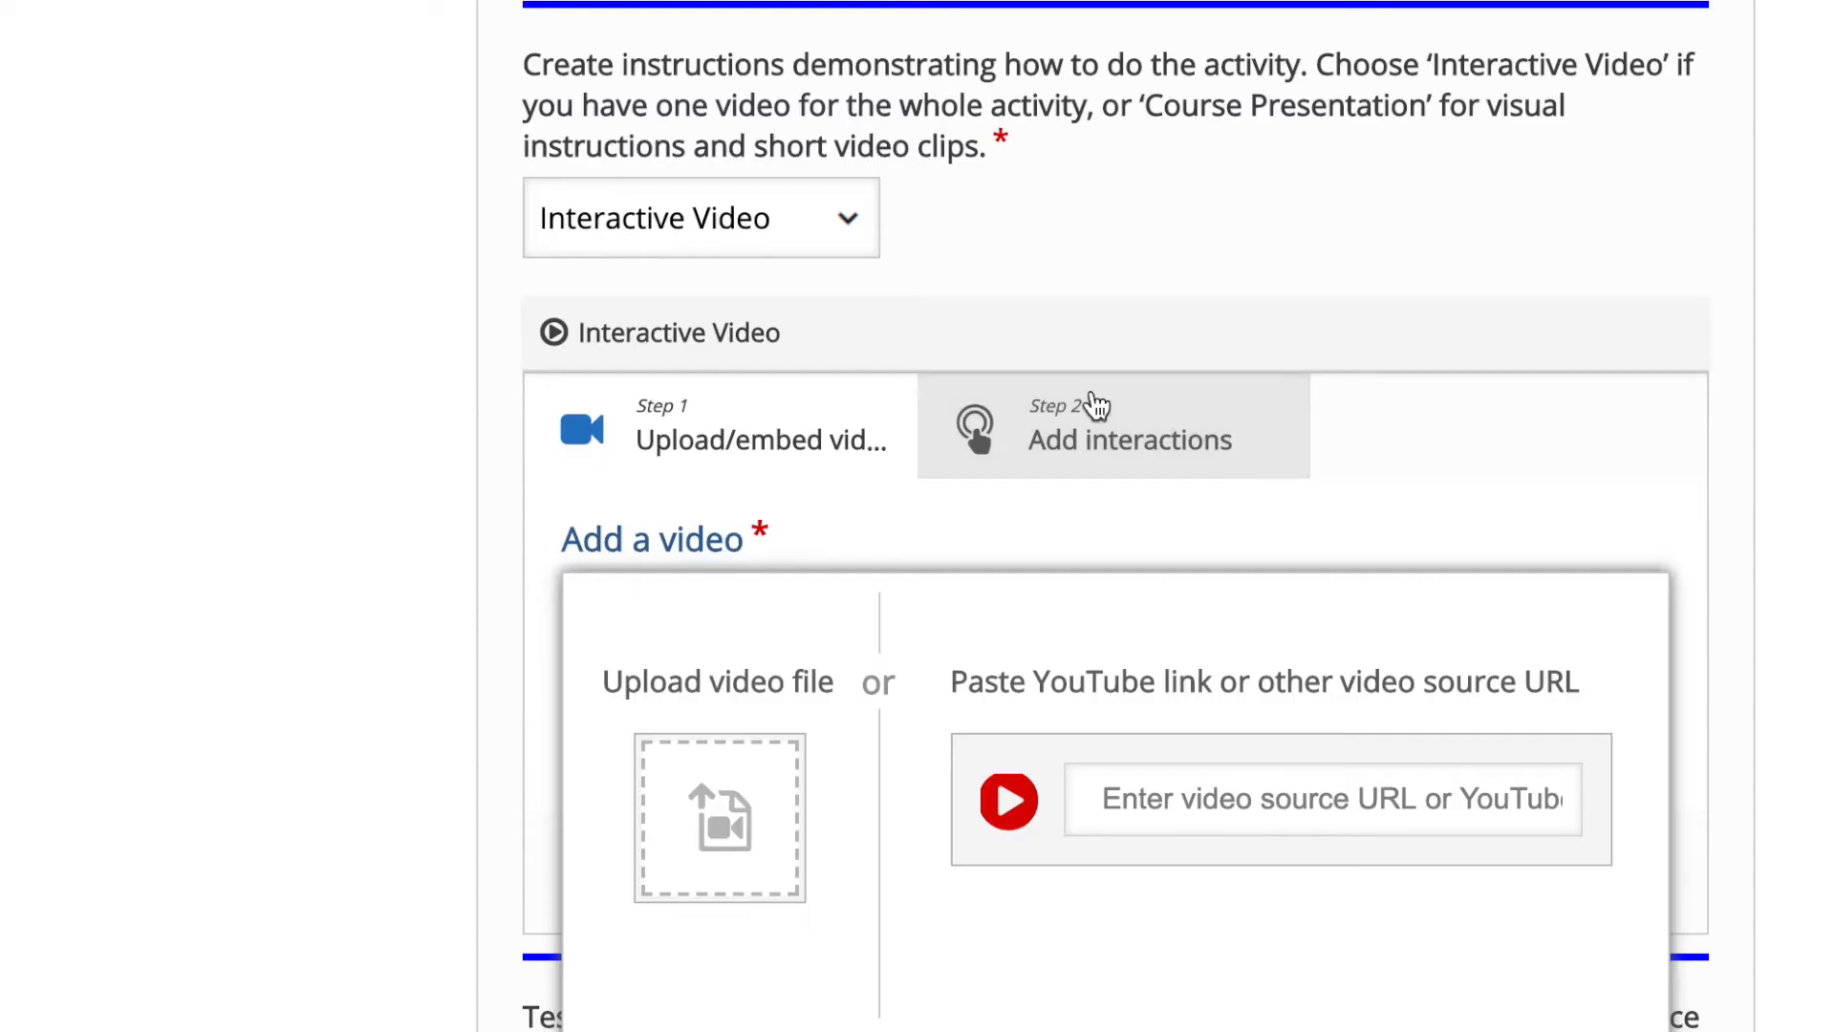
left_click(1136, 819)
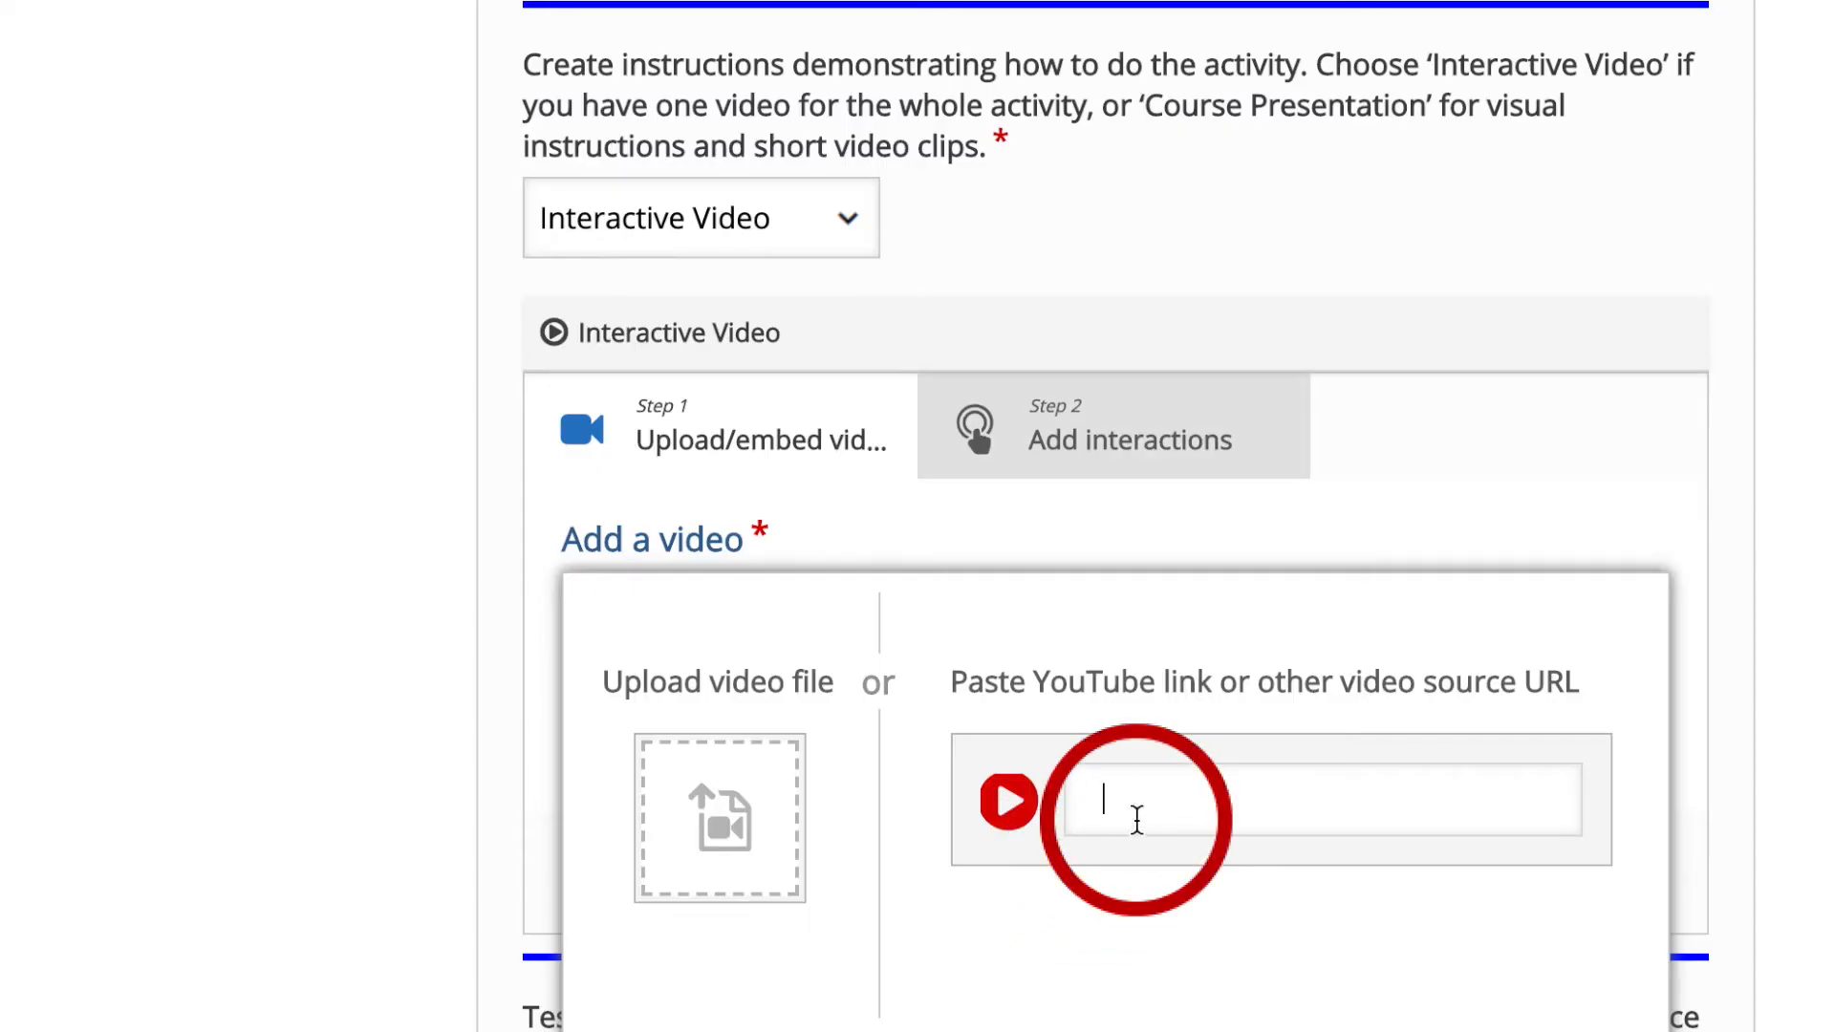
key("ctrl+v")
scroll(1282, 898, "down", 2)
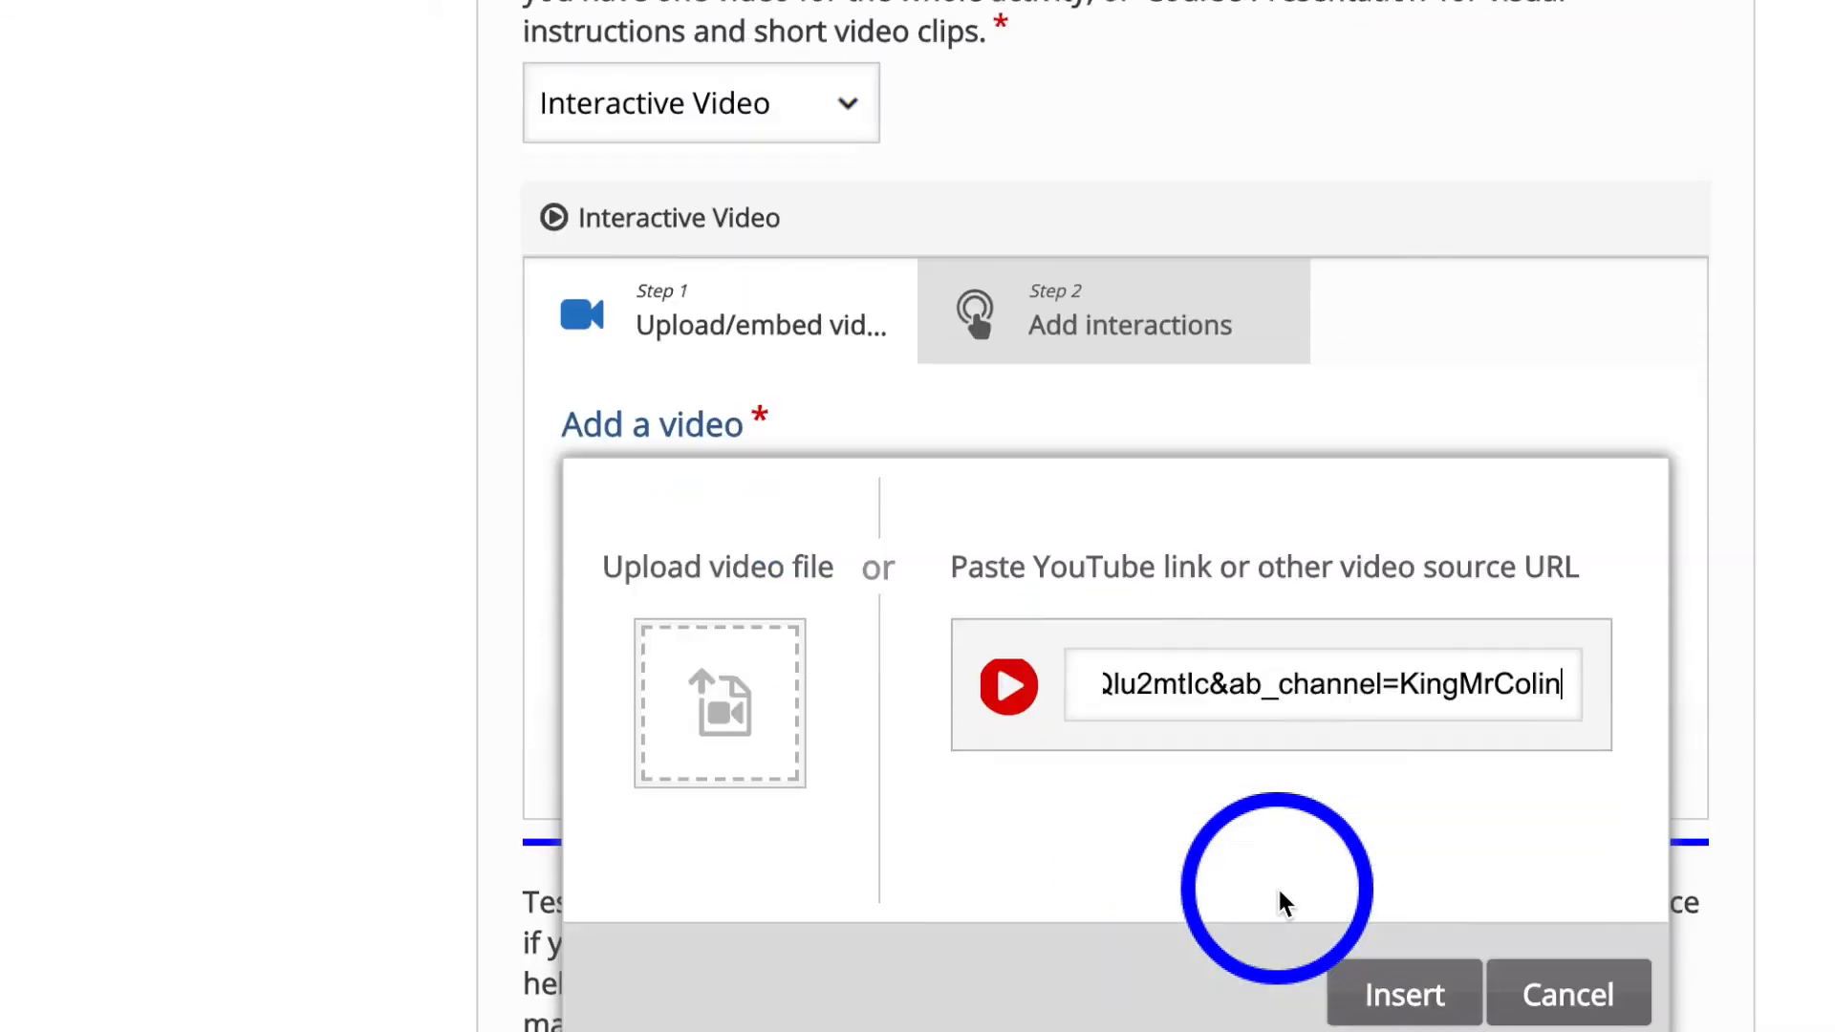
left_click(1405, 916)
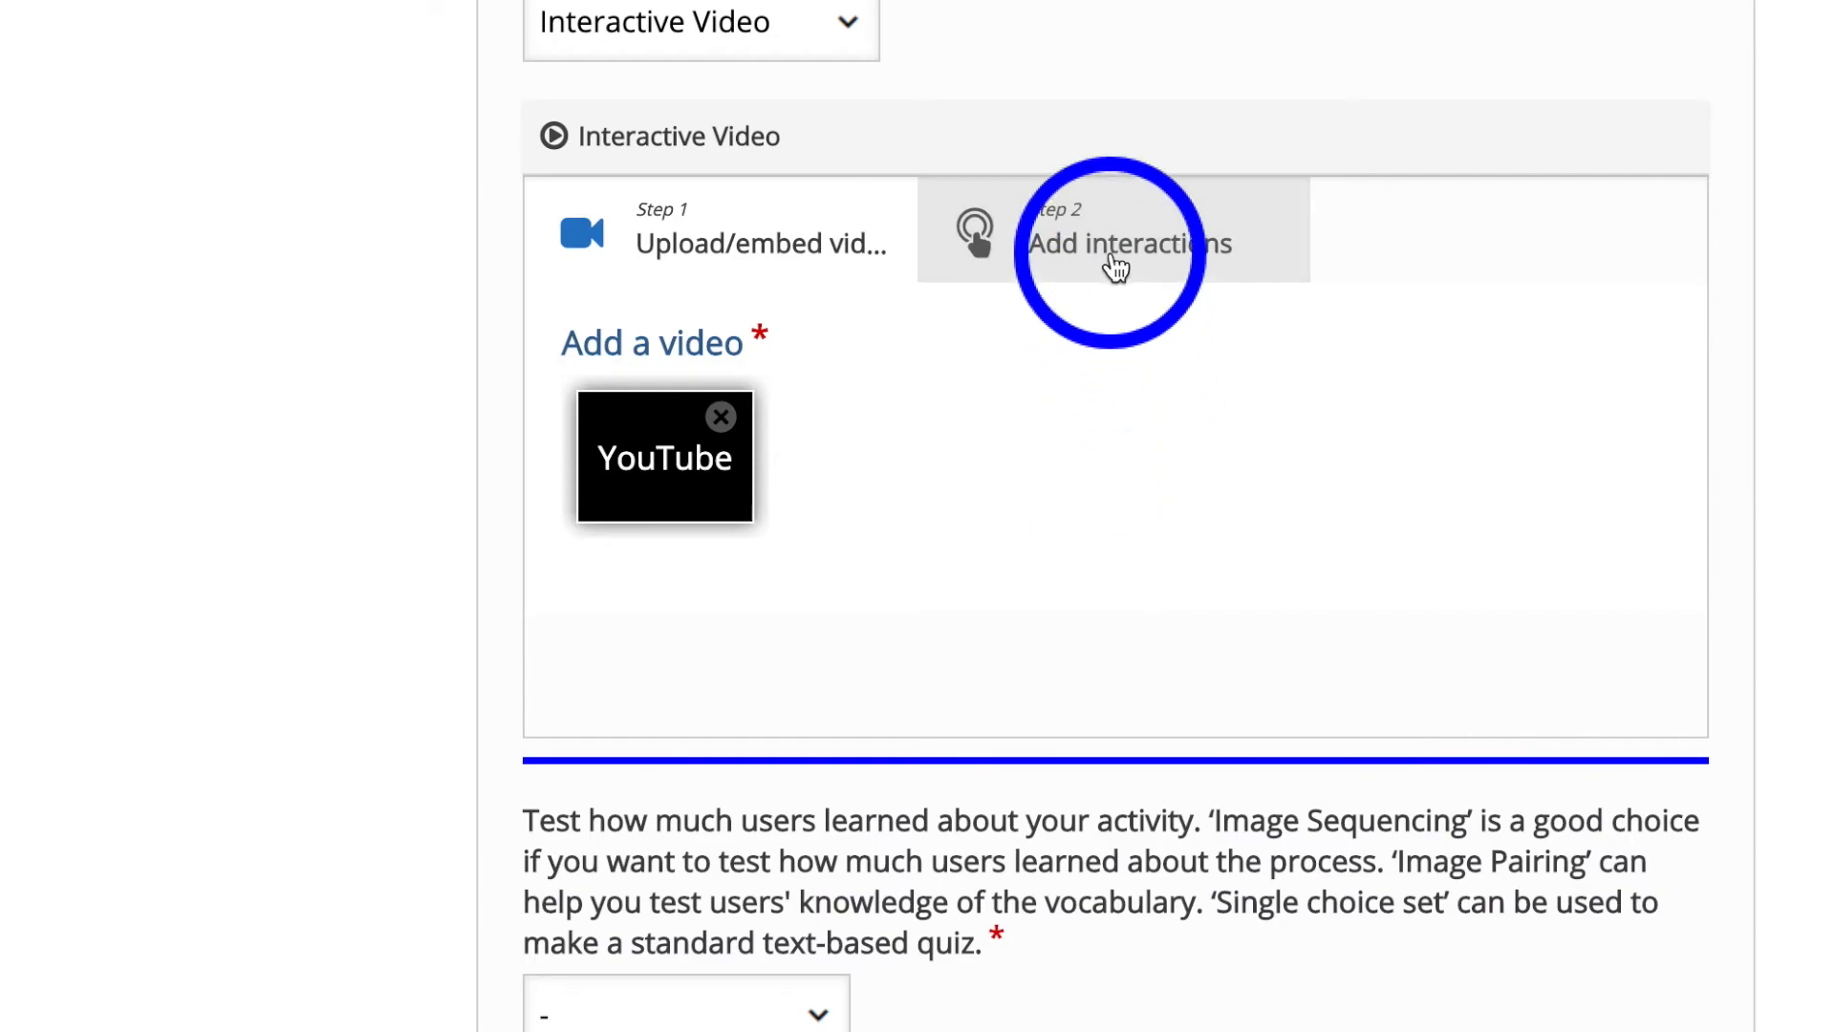
left_click(1115, 257)
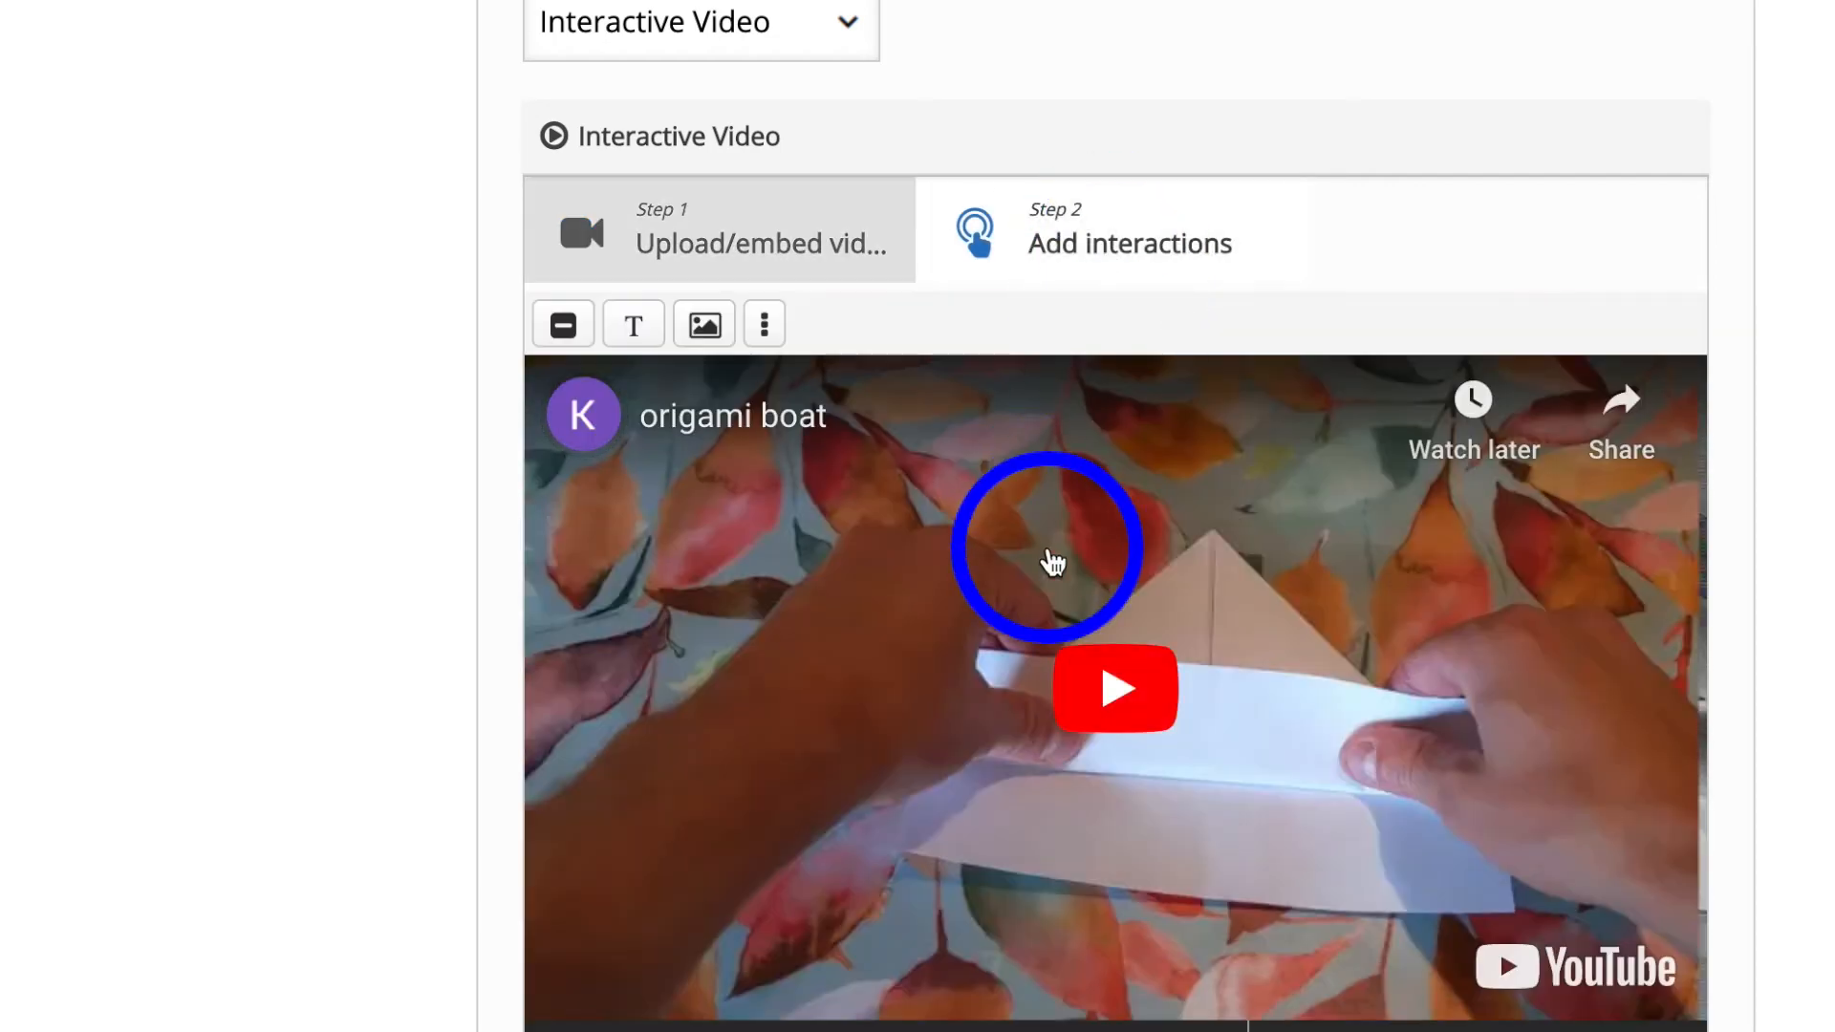
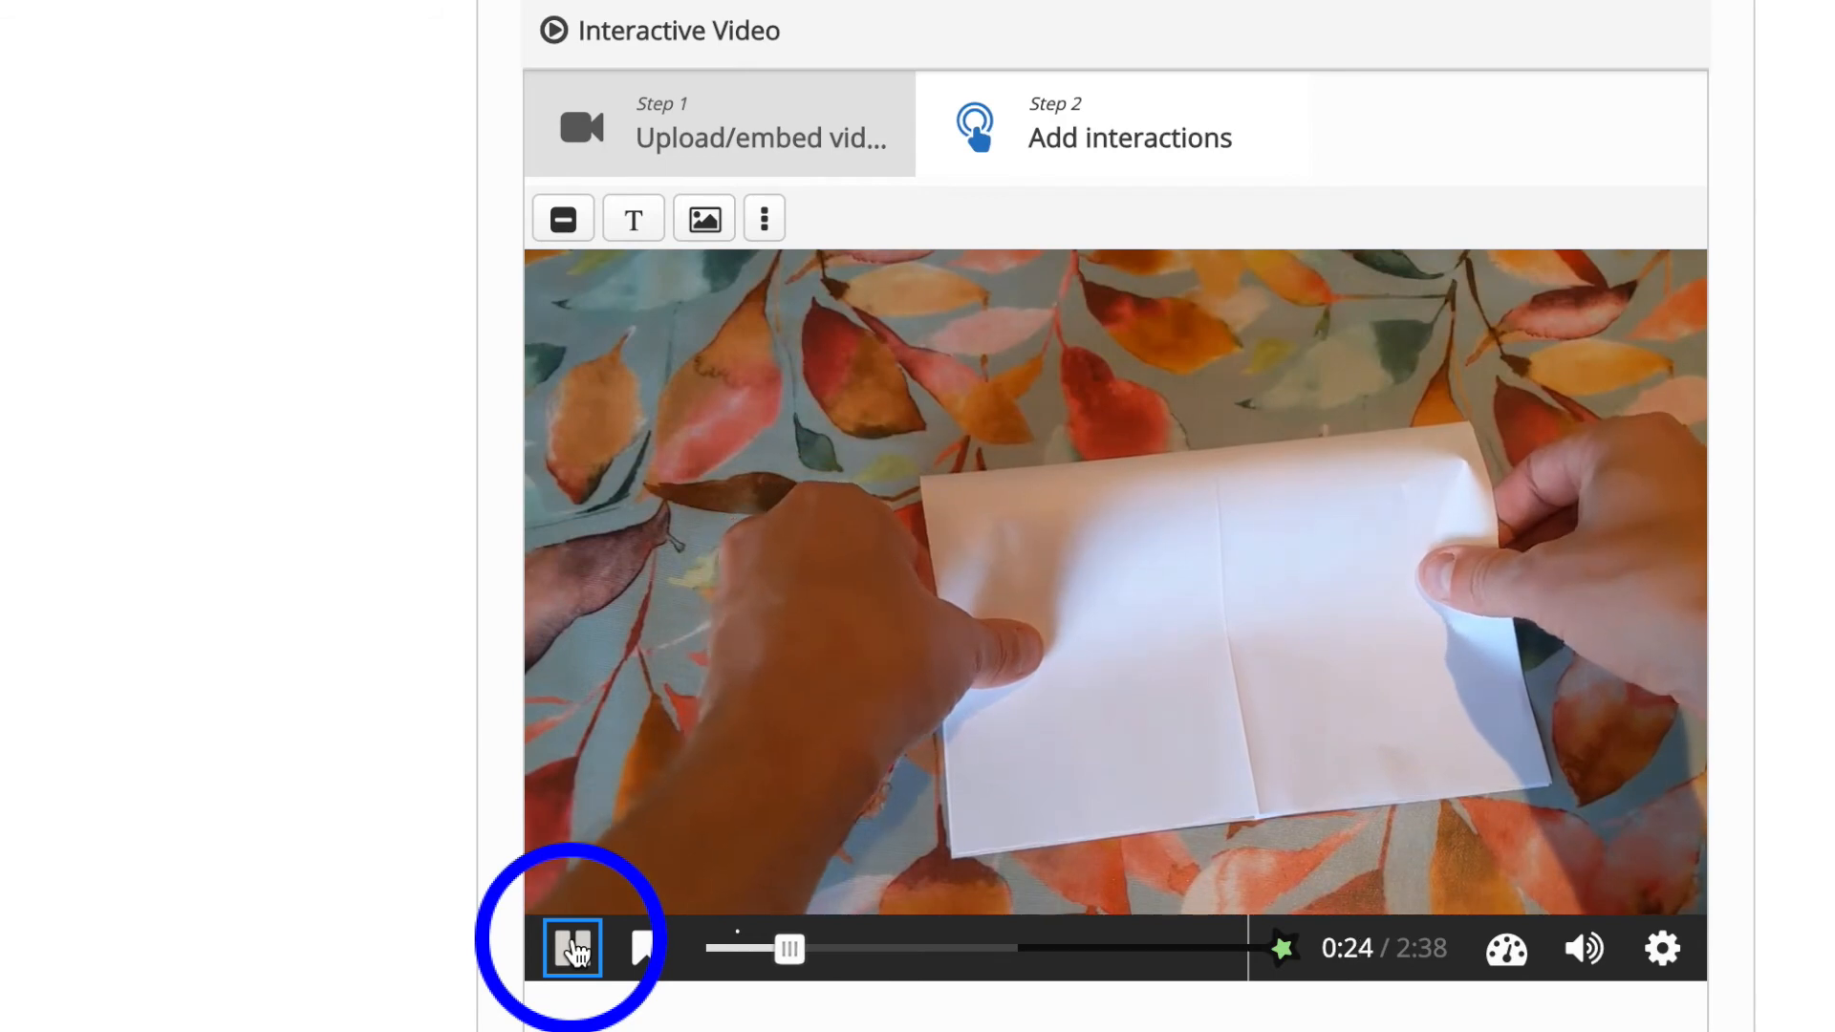
Pause the video at 0:24 and add a Text interaction labelled "step 2" reading "fold down from the top".
left_click(573, 951)
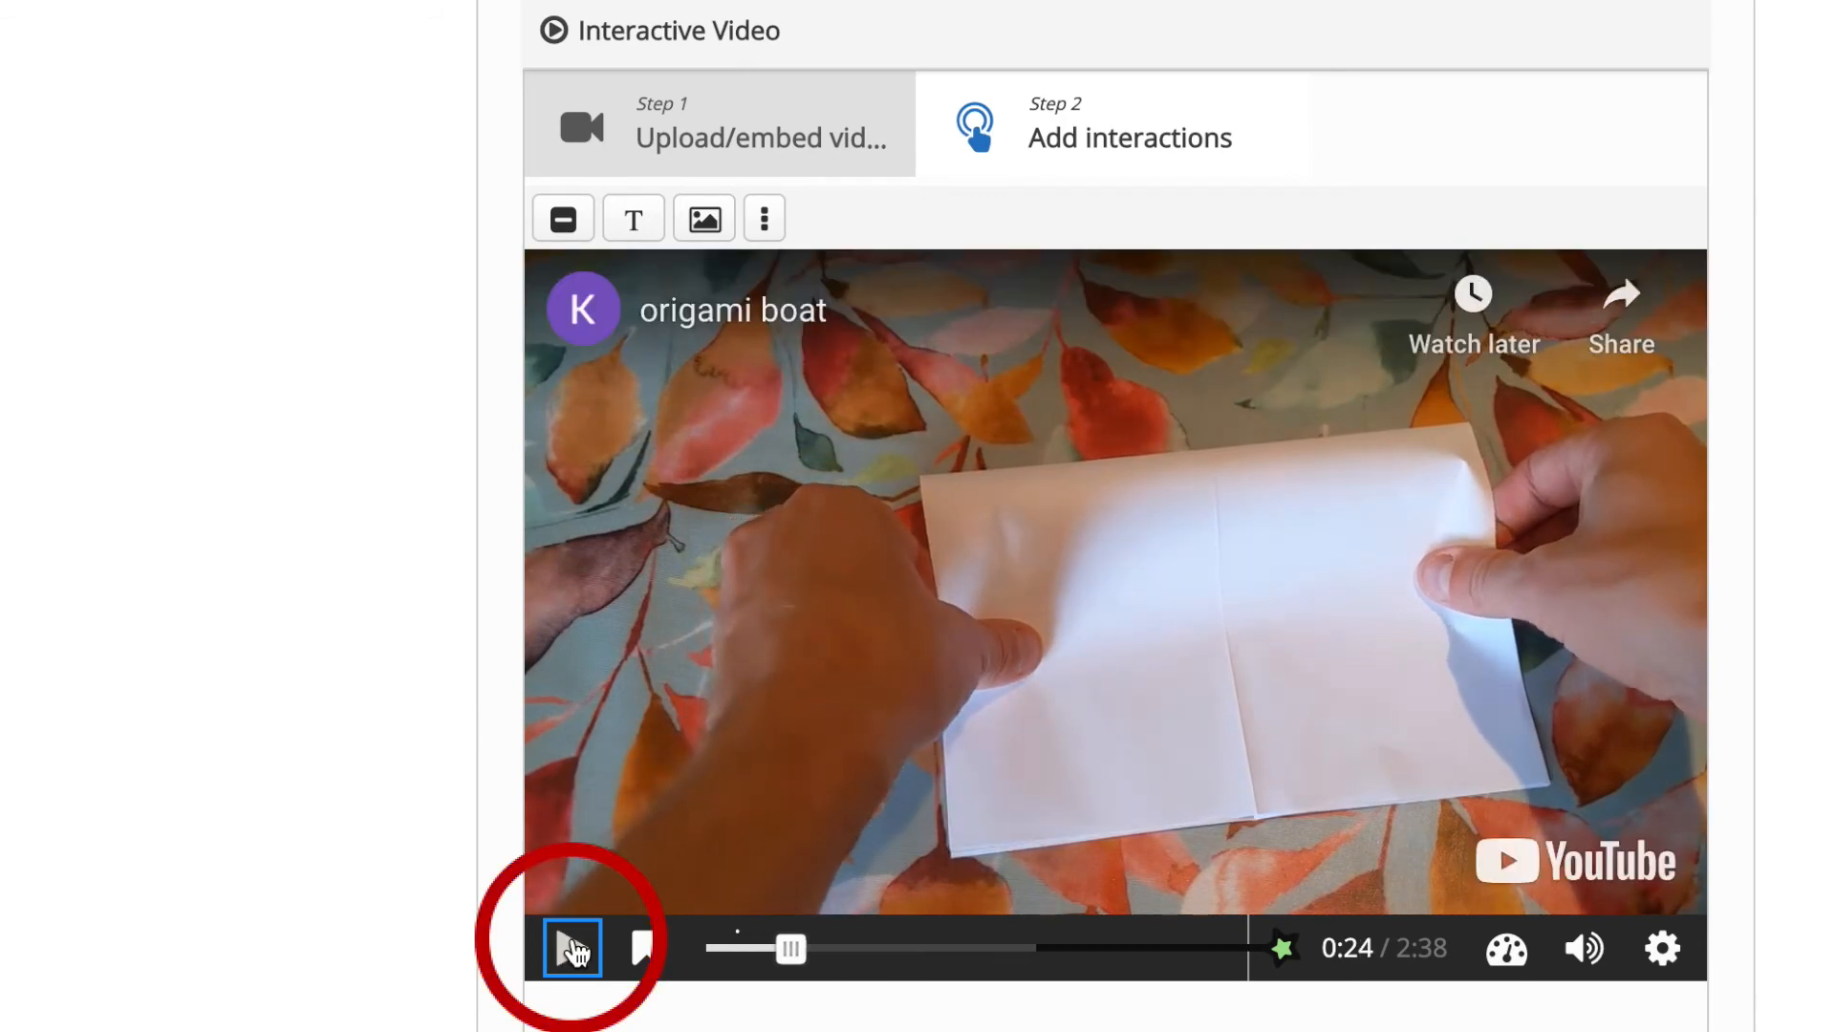
left_click(632, 229)
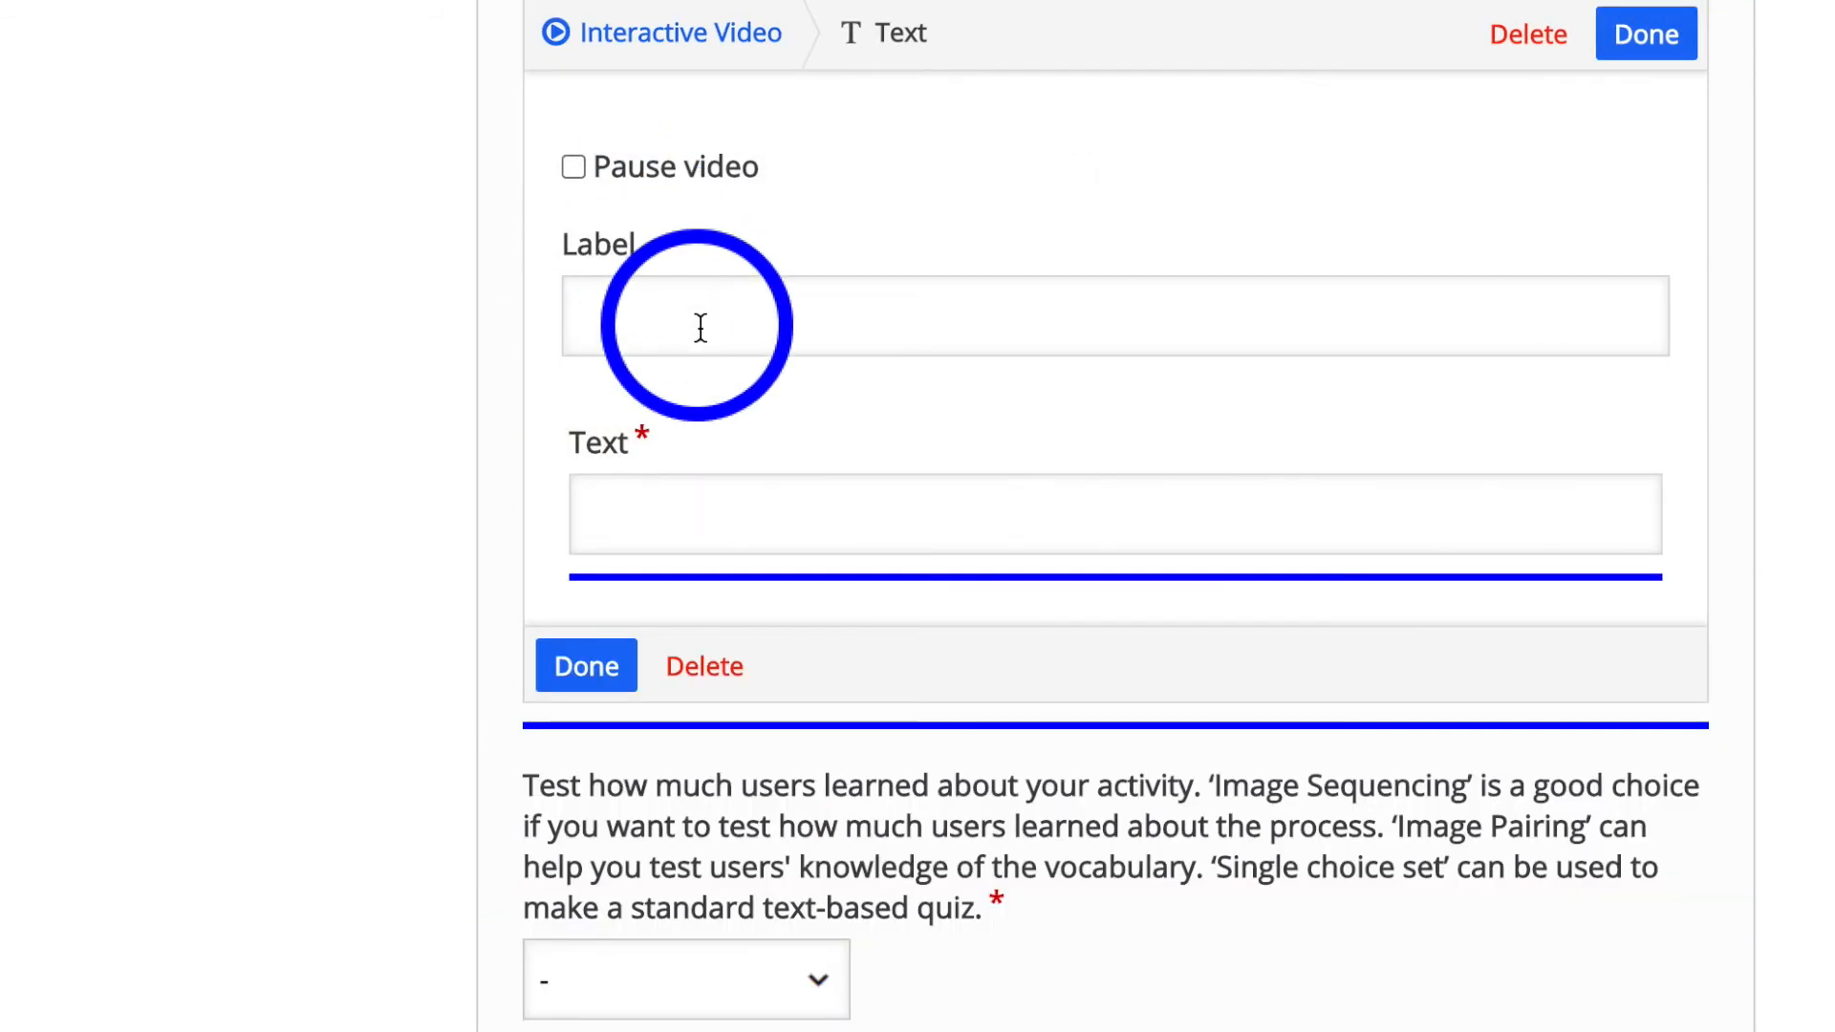
left_click(685, 312)
type("ste")
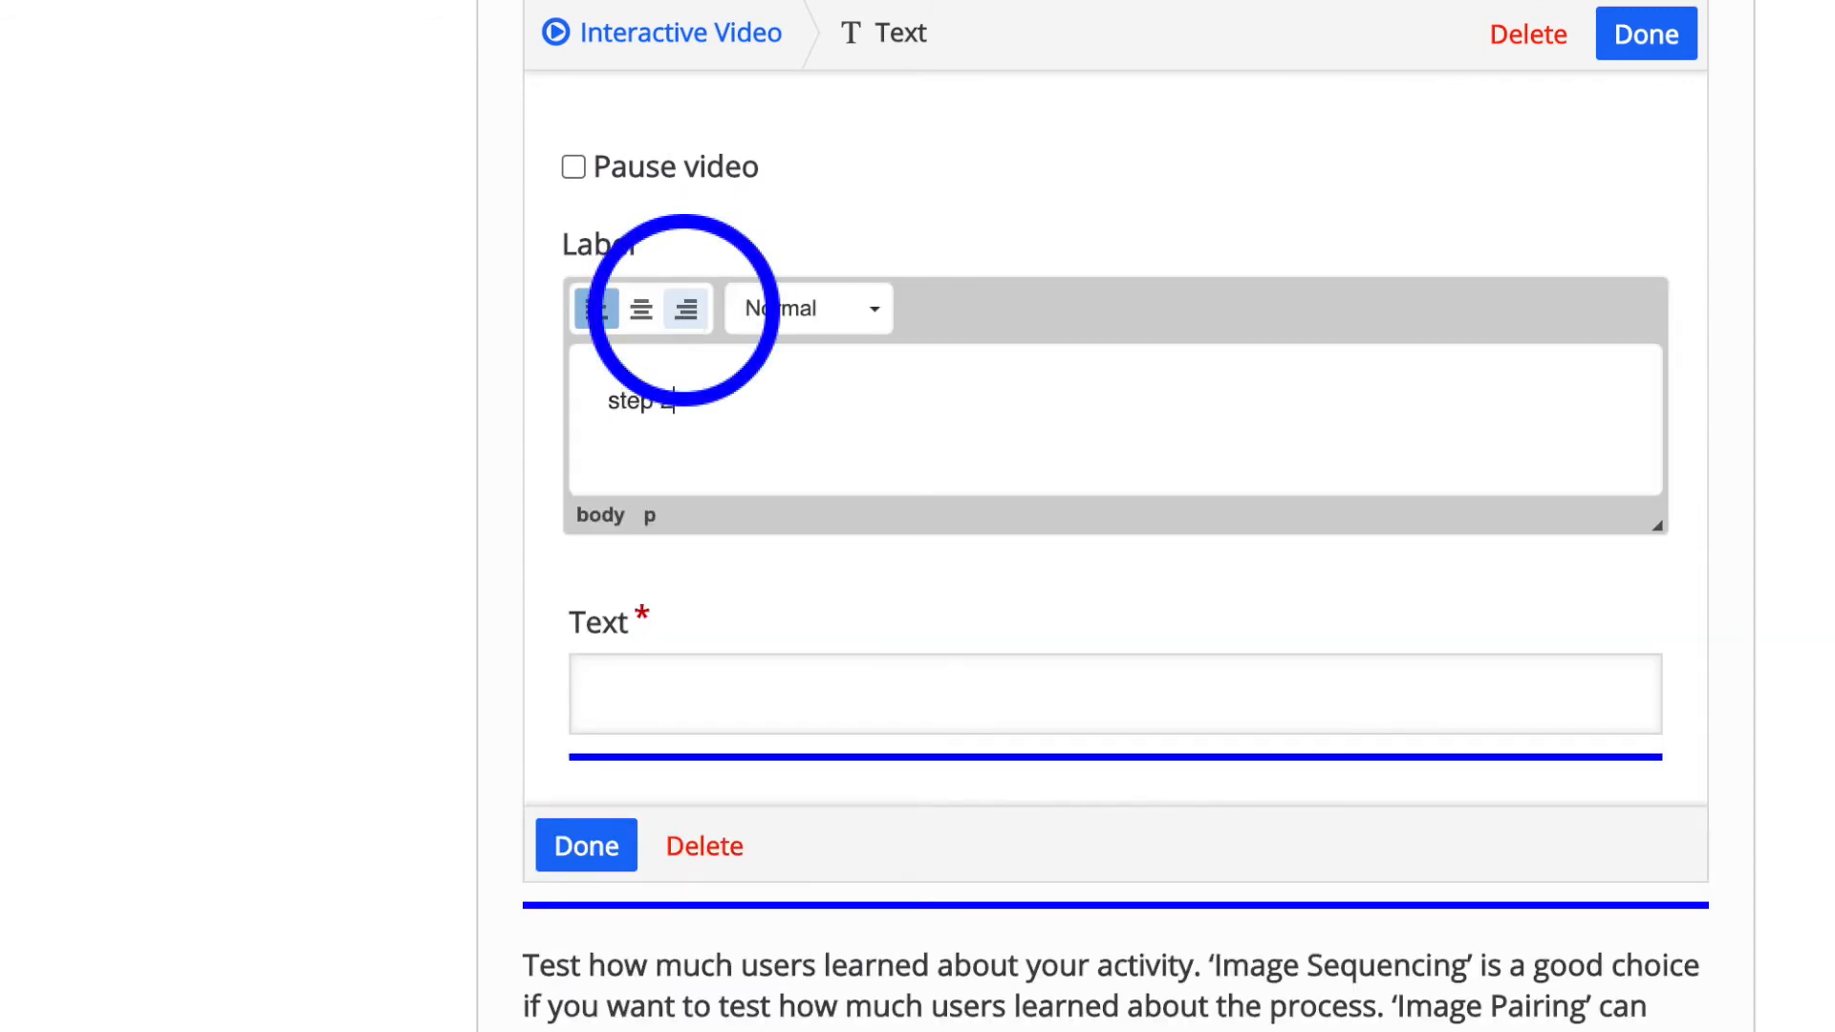
type("p 2")
left_click(684, 690)
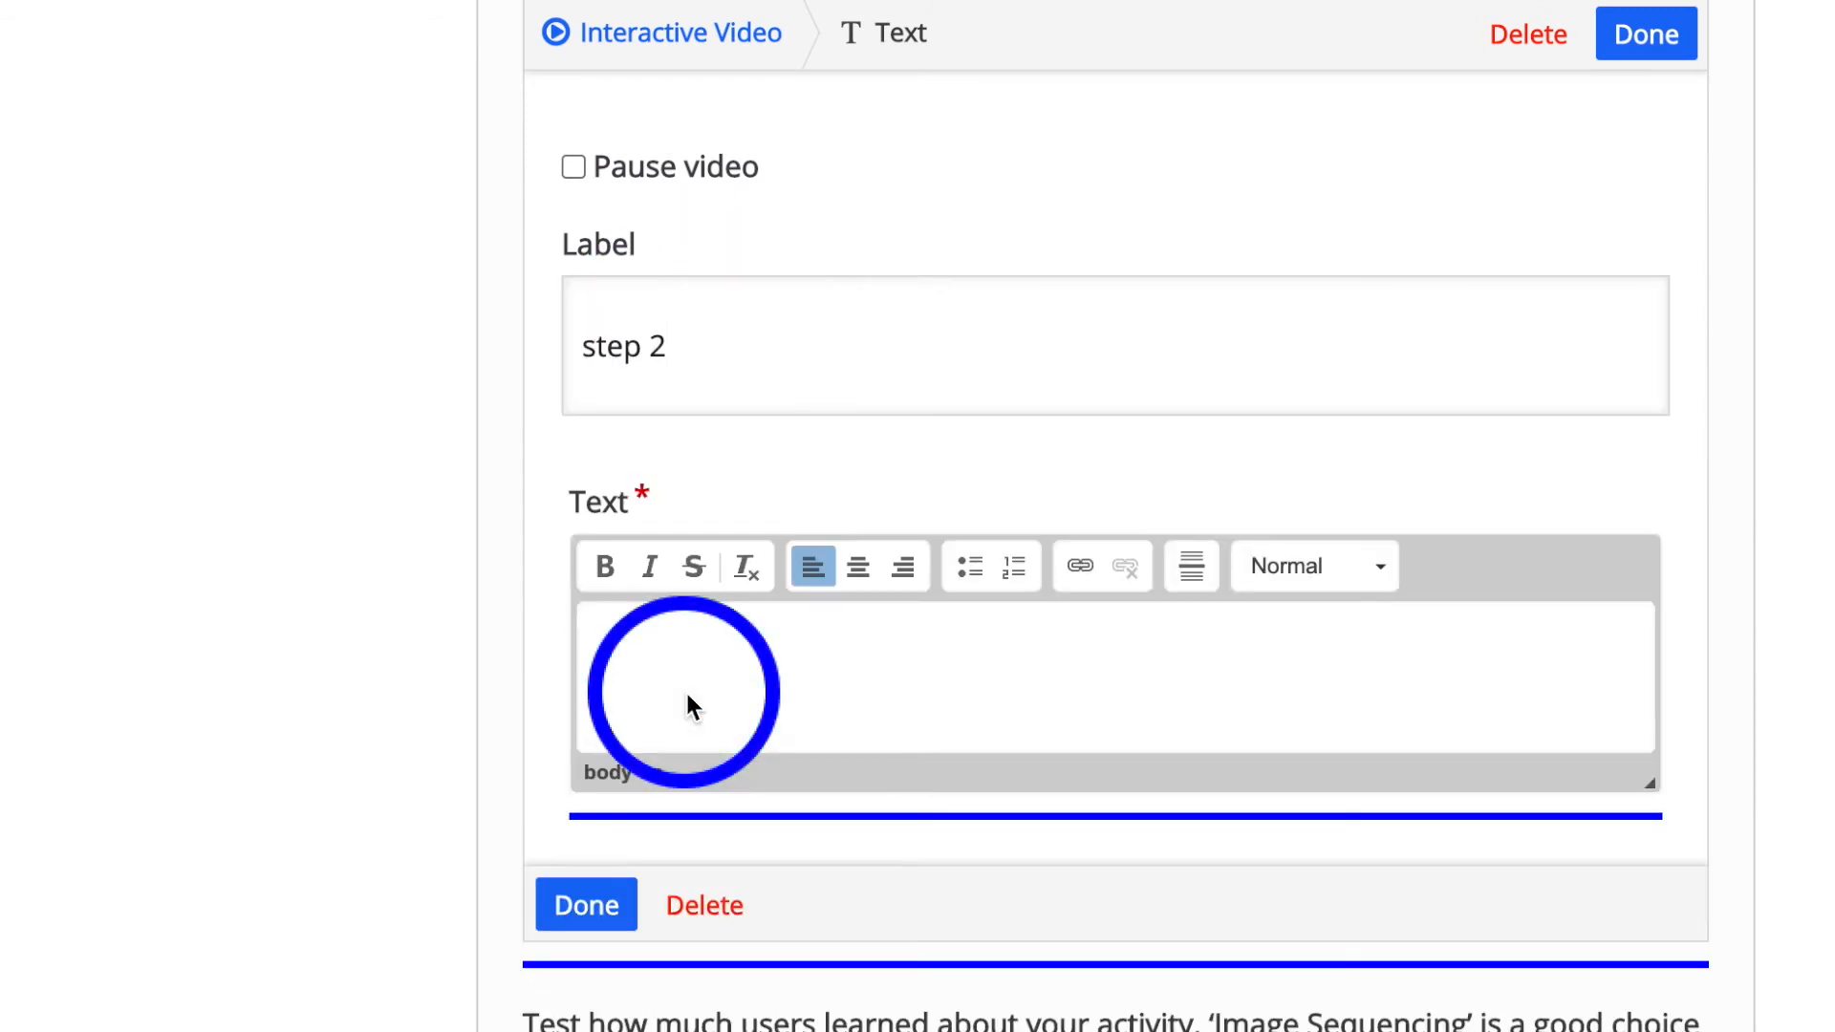
type("fold down from the top")
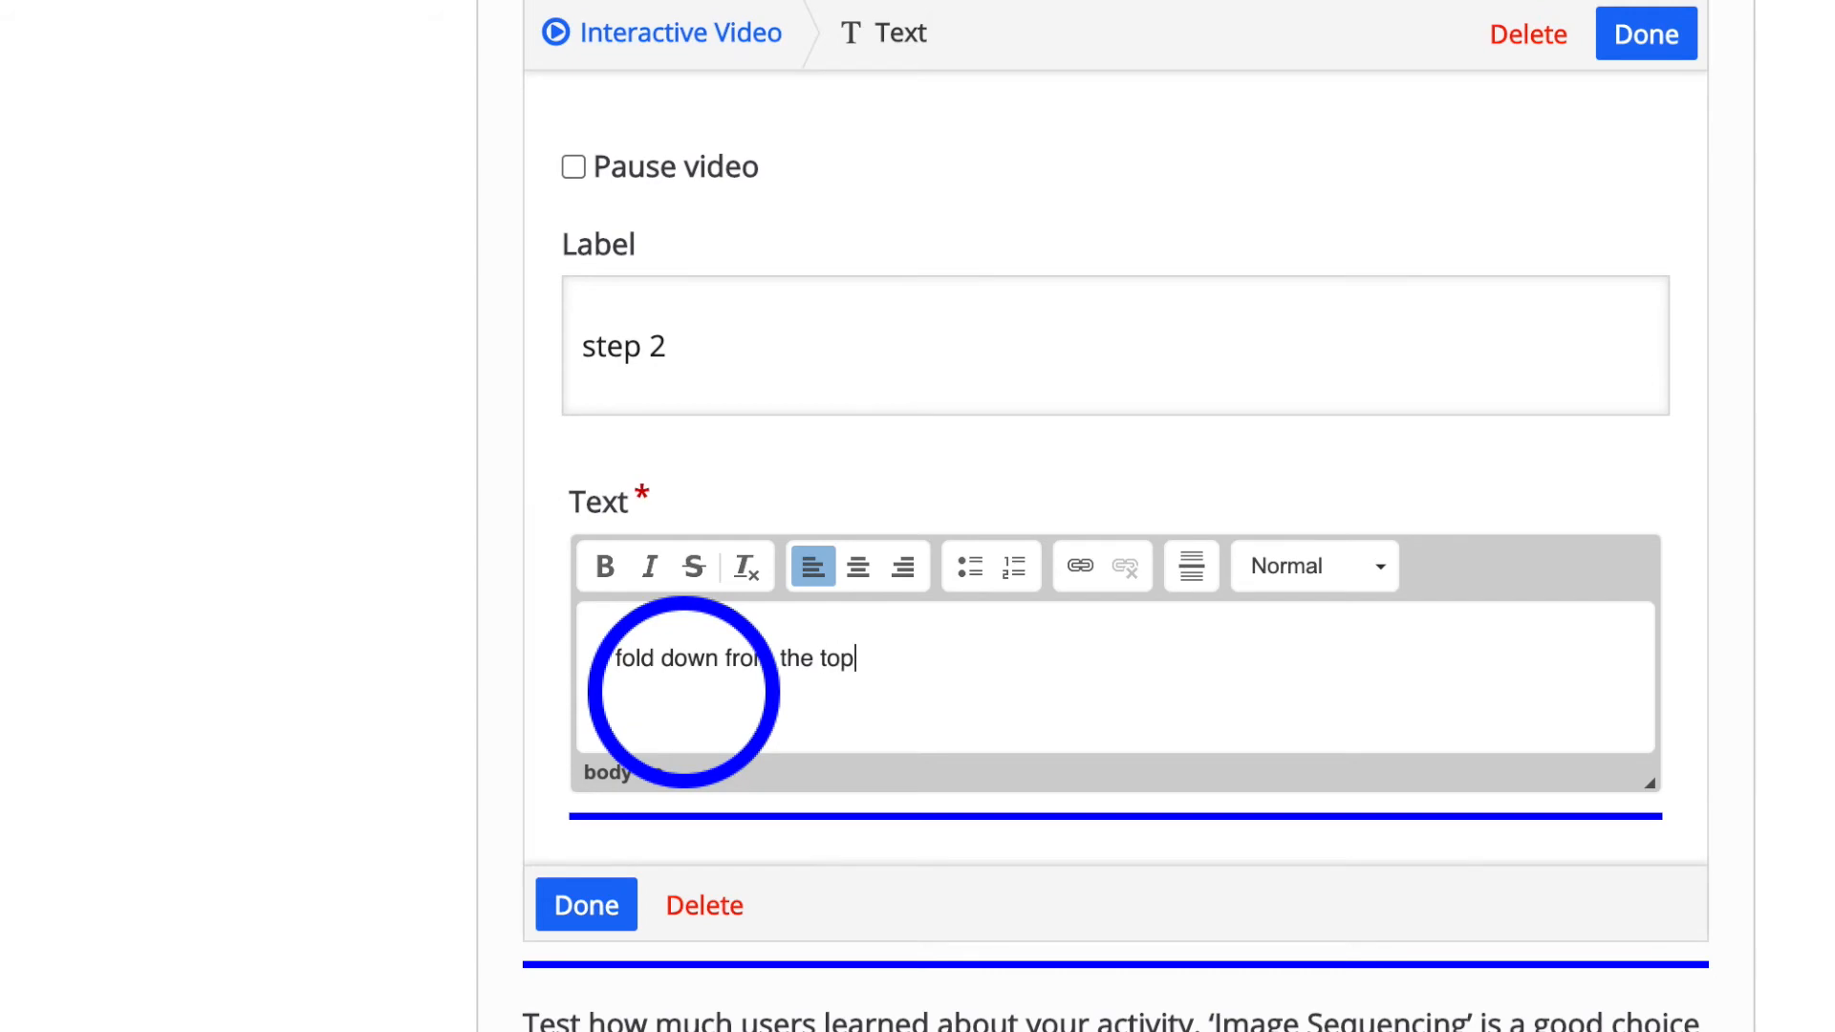
left_click(574, 905)
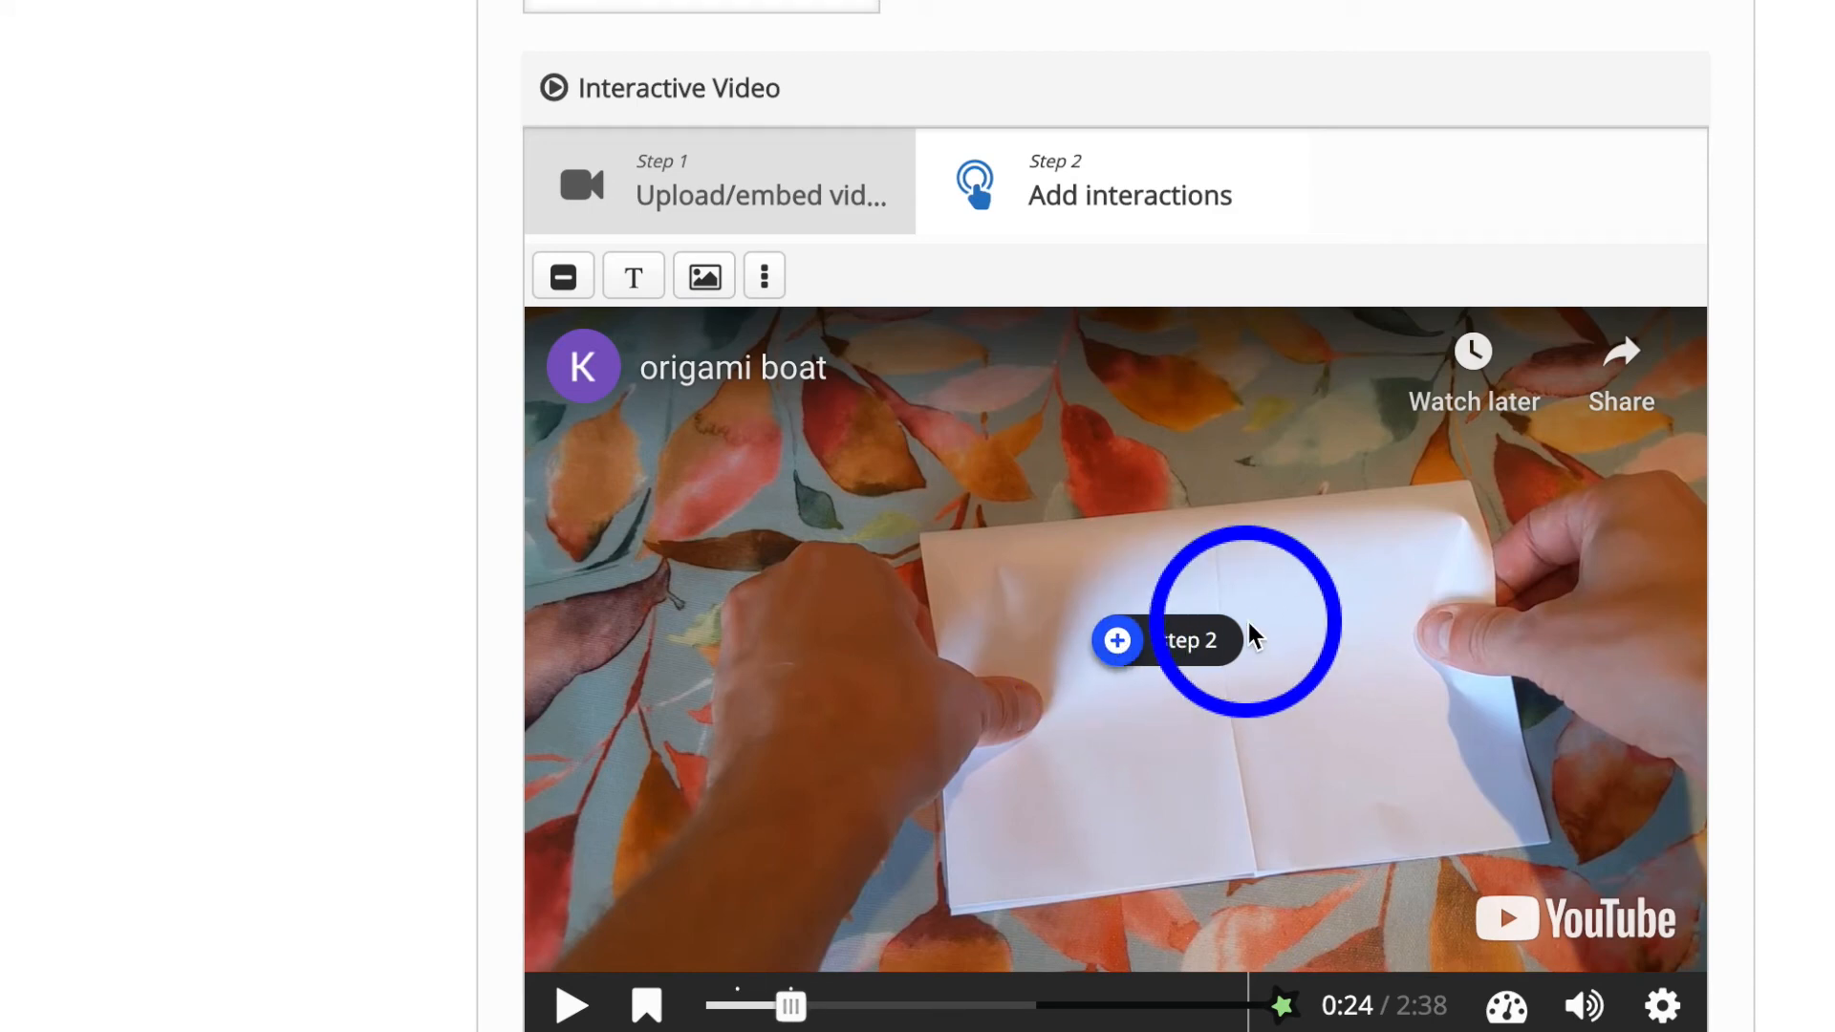
Look over the available quiz types for the post task, then switch to README.txt and read its post-task instructions.
scroll(988, 856, "down", 5)
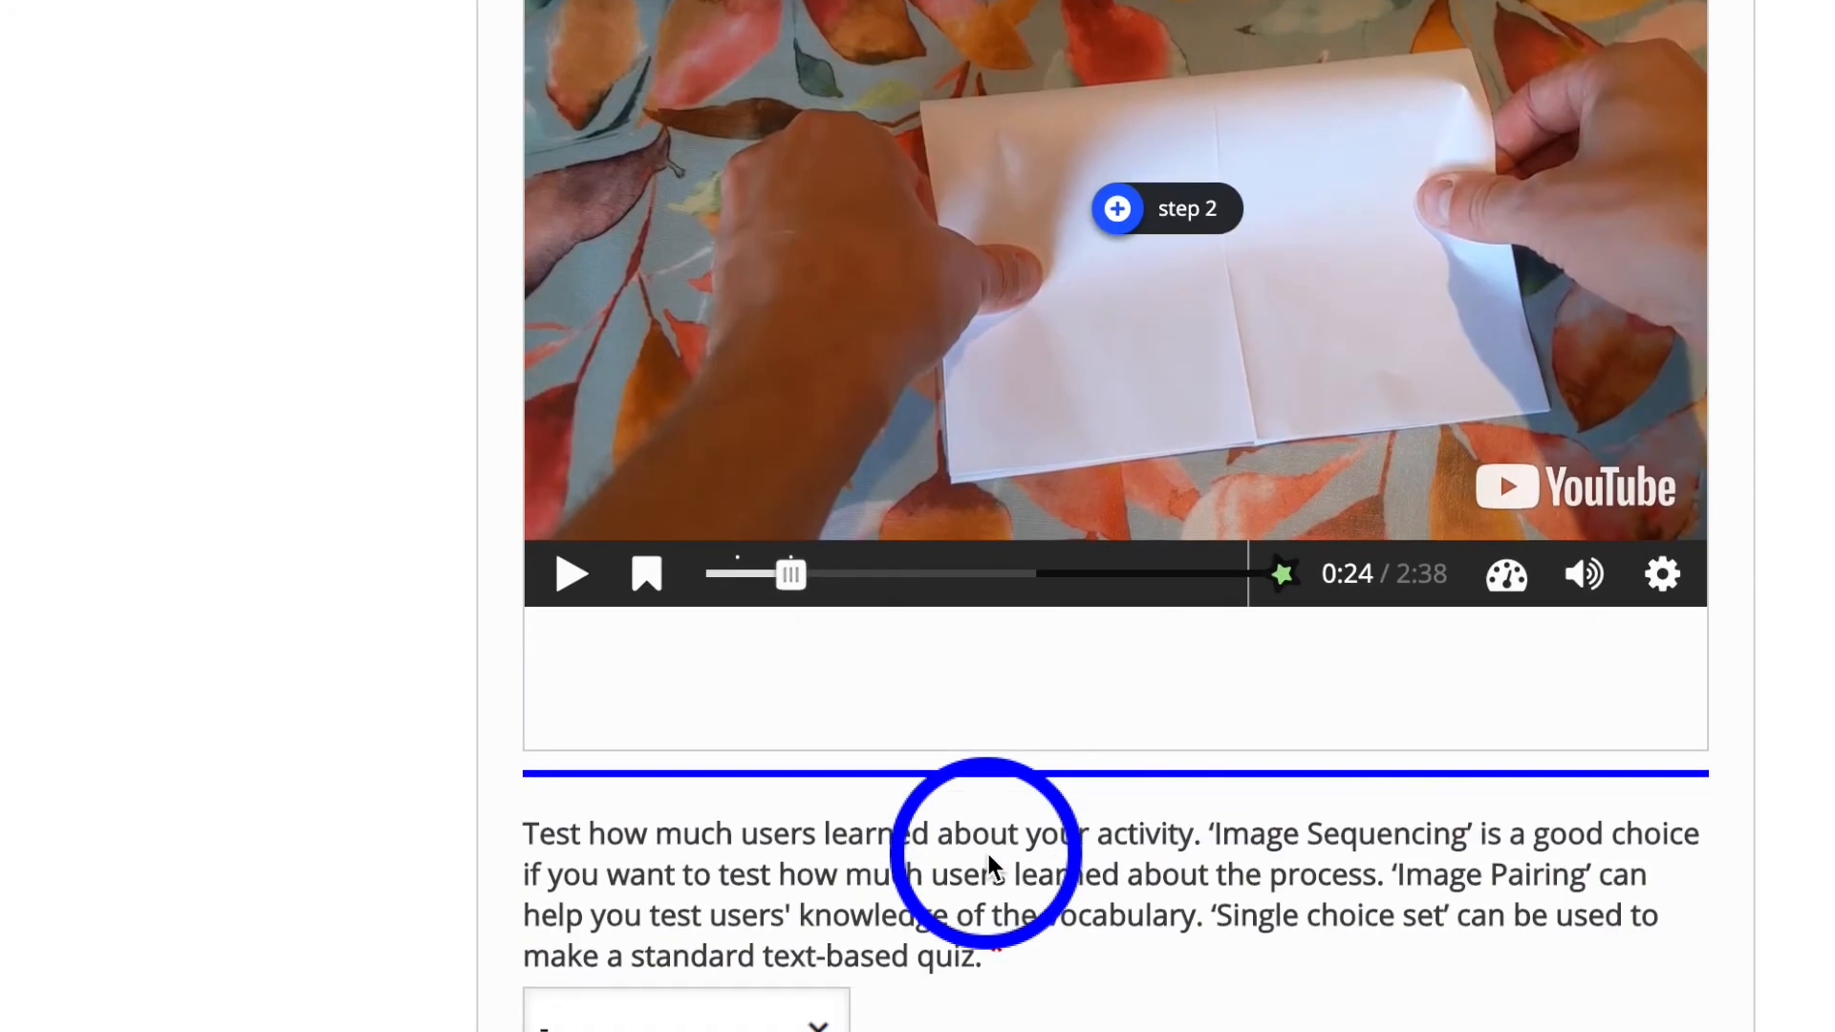
scroll(988, 855, "down", 1)
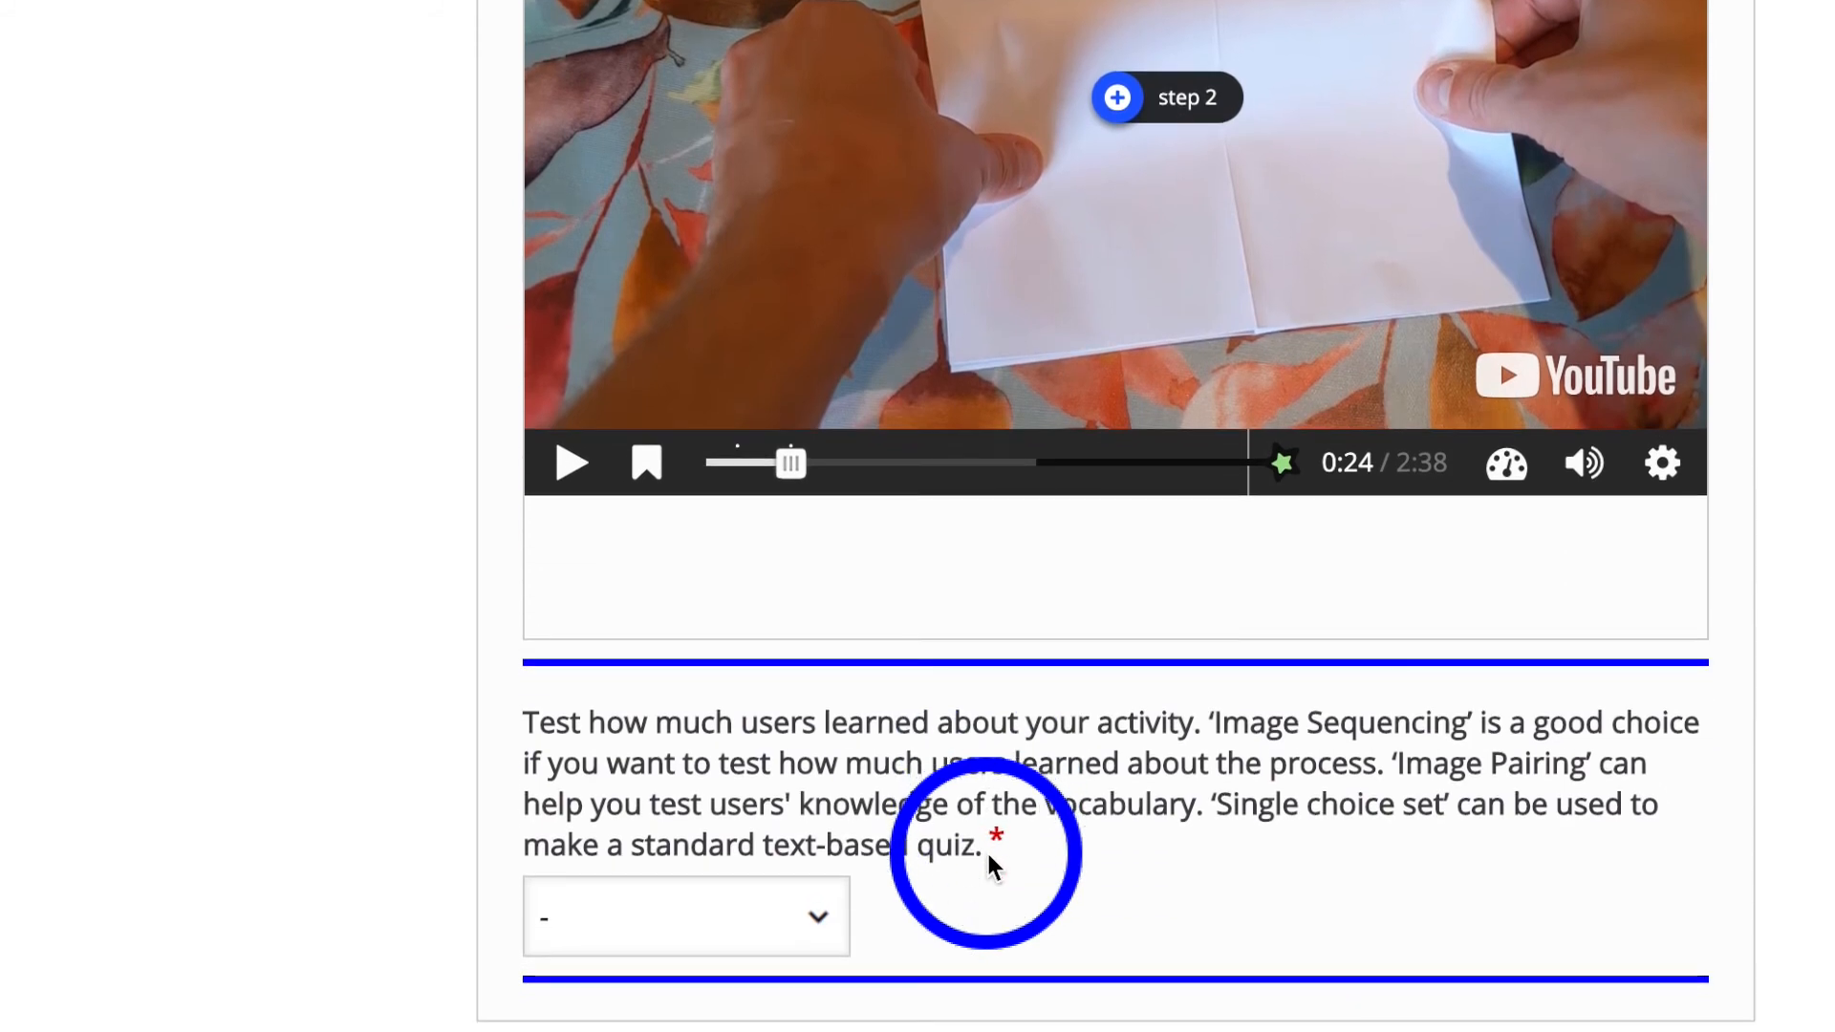
scroll(988, 854, "down", 5)
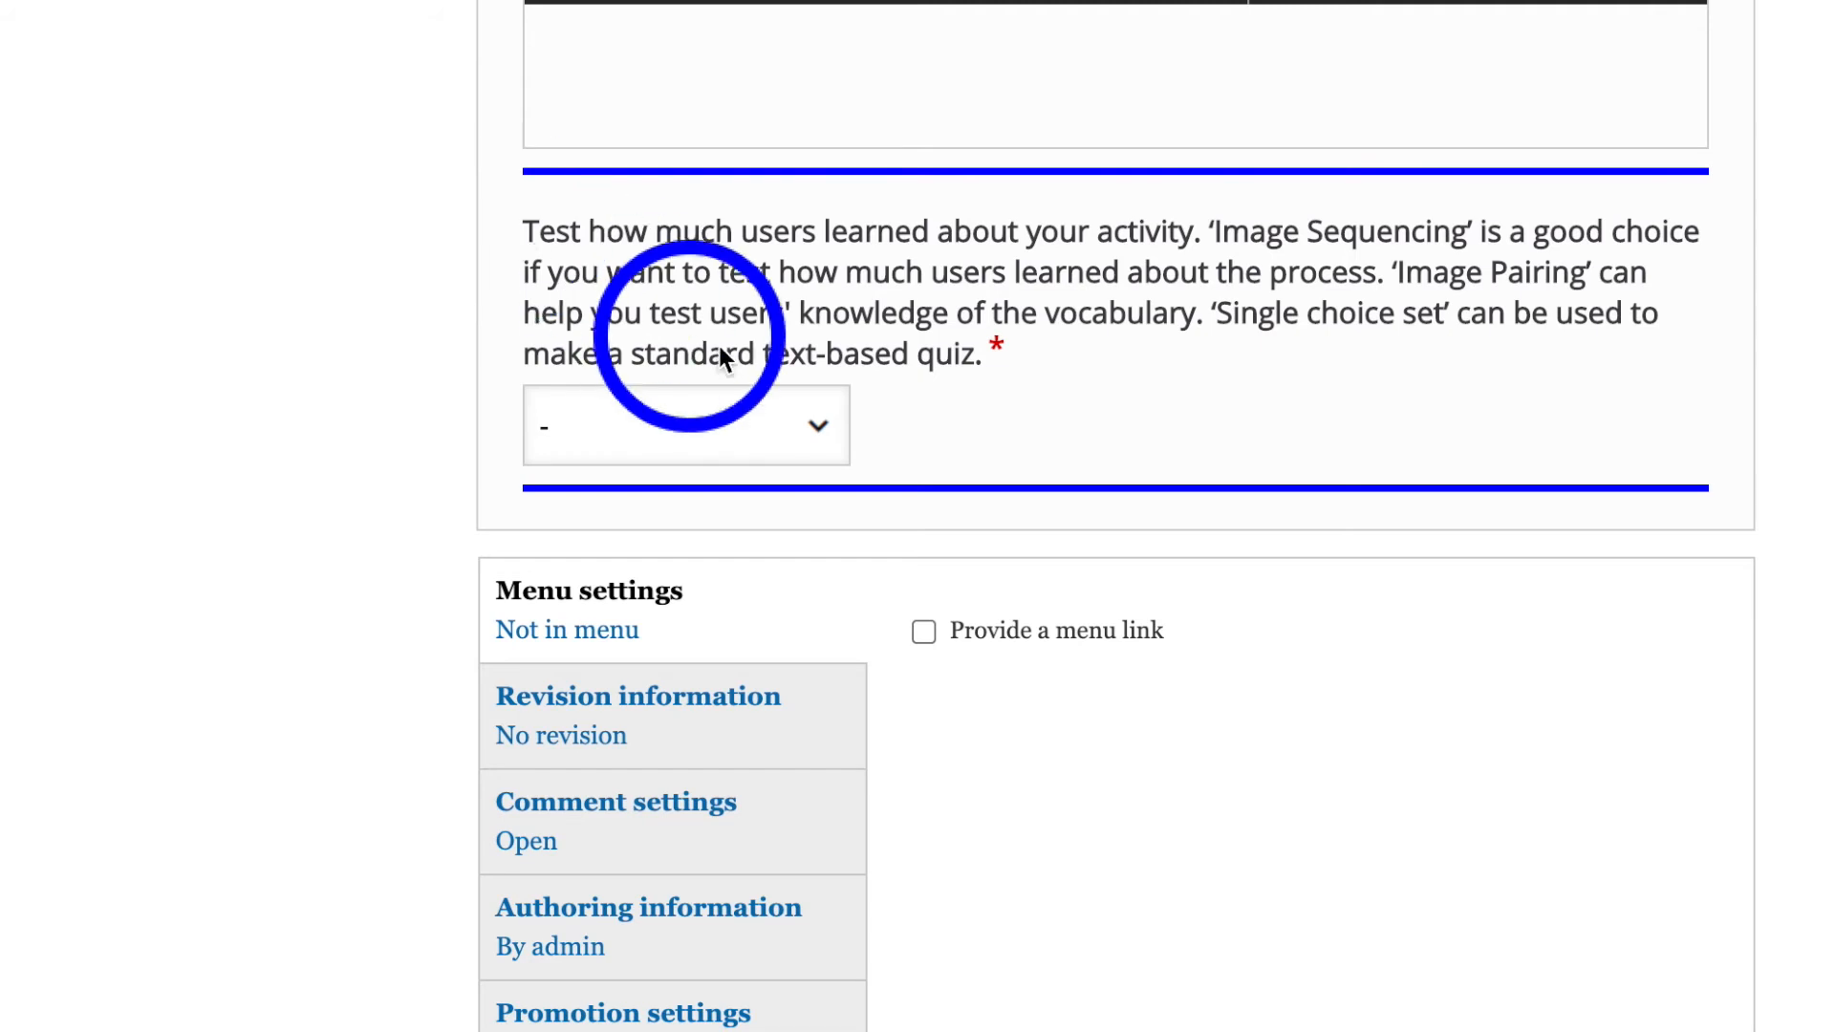
left_click(819, 430)
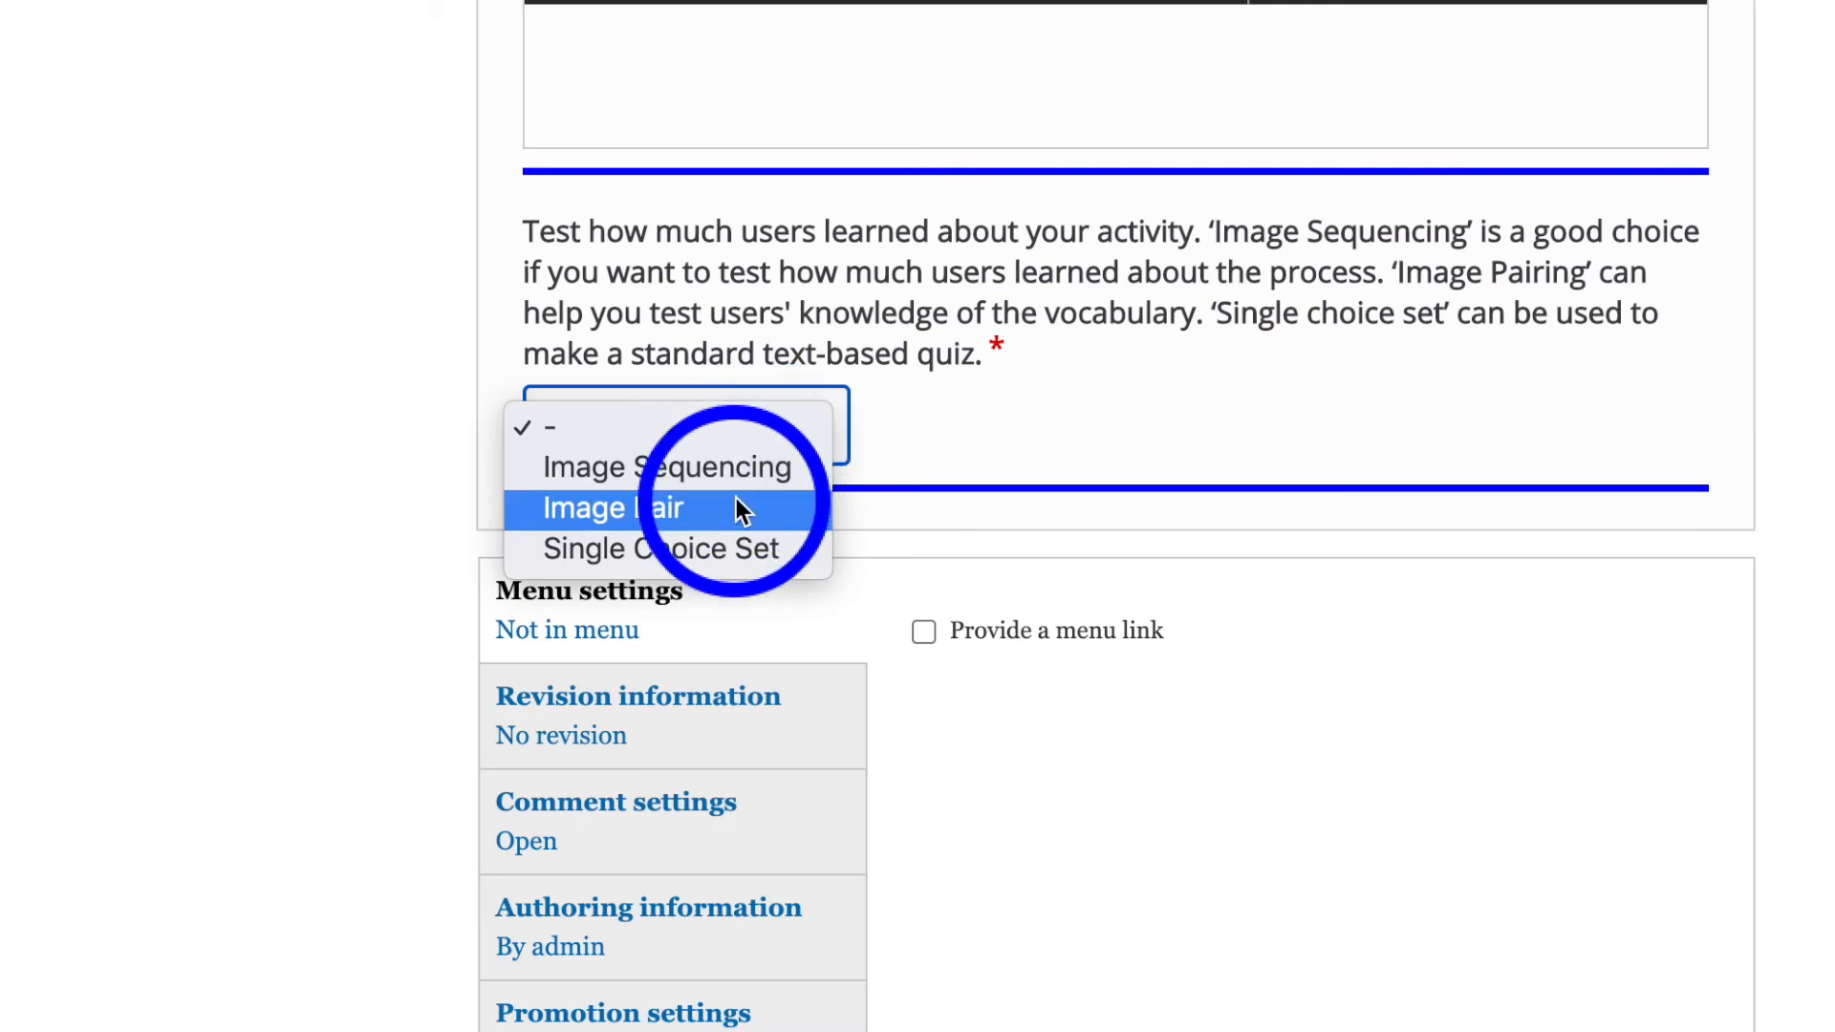
key("ctrl+Up")
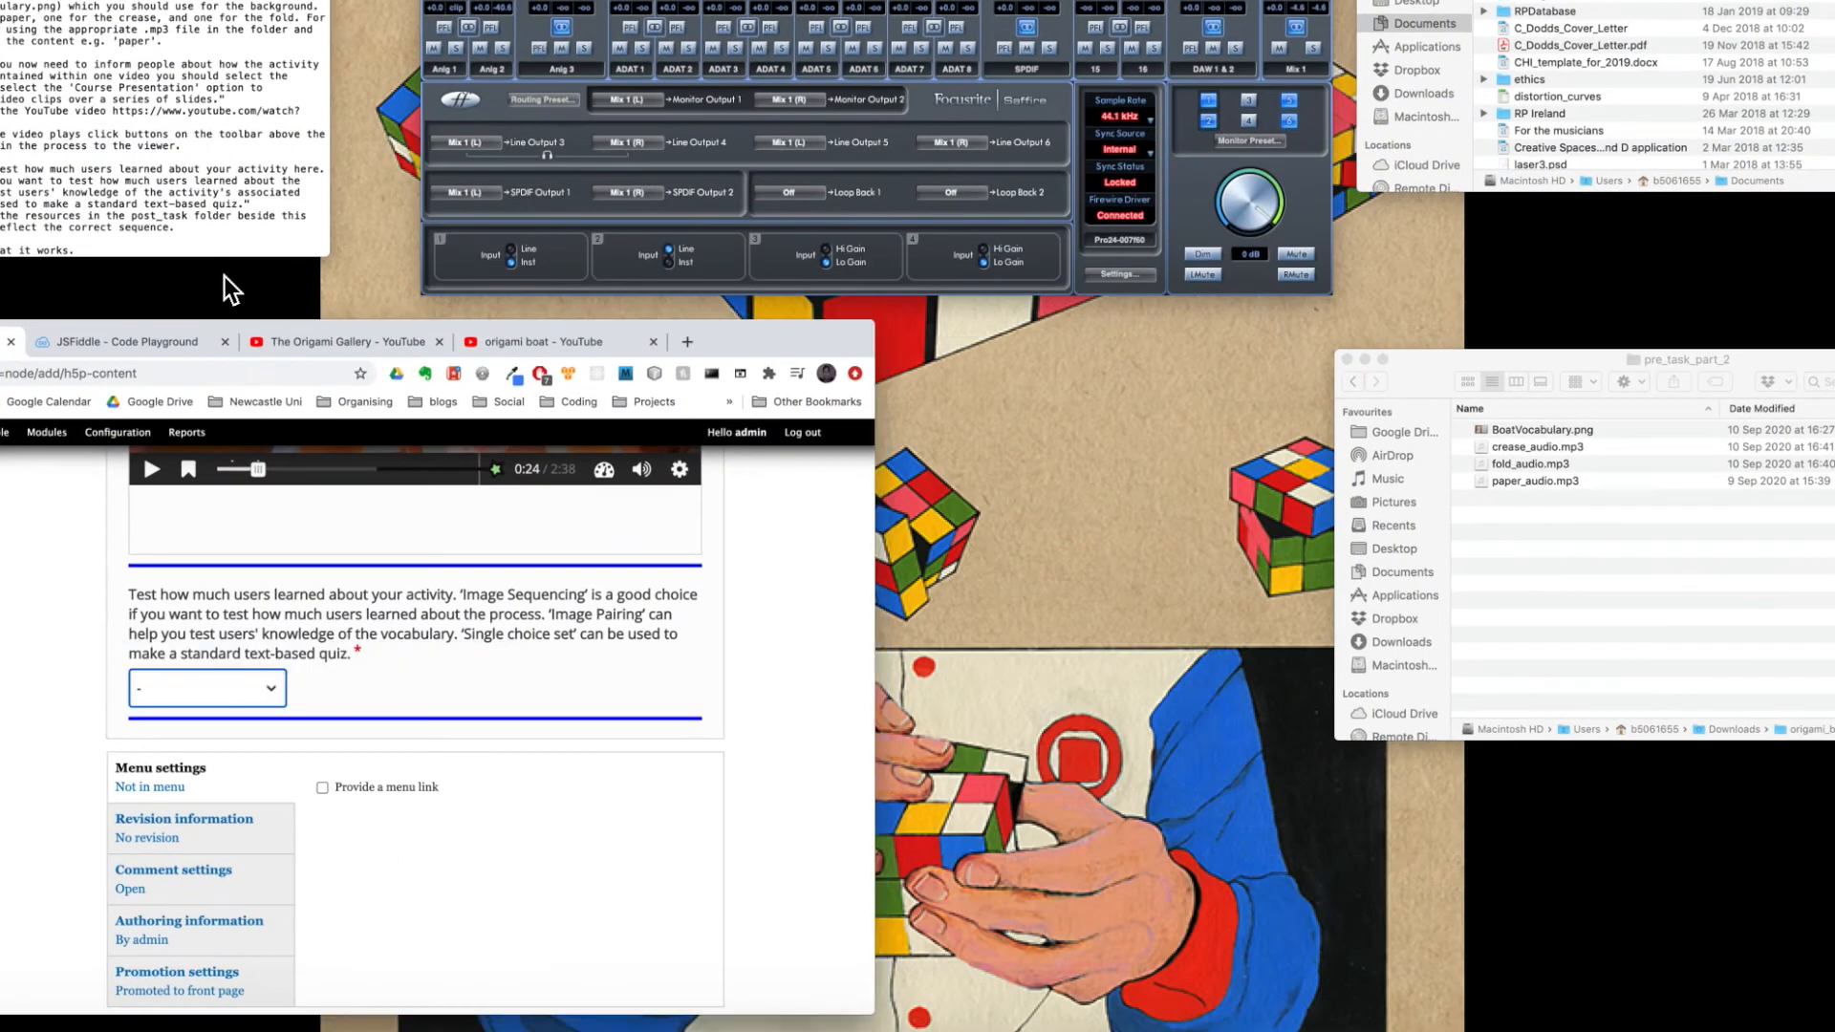
left_click(182, 174)
scroll(419, 602, "down", 1)
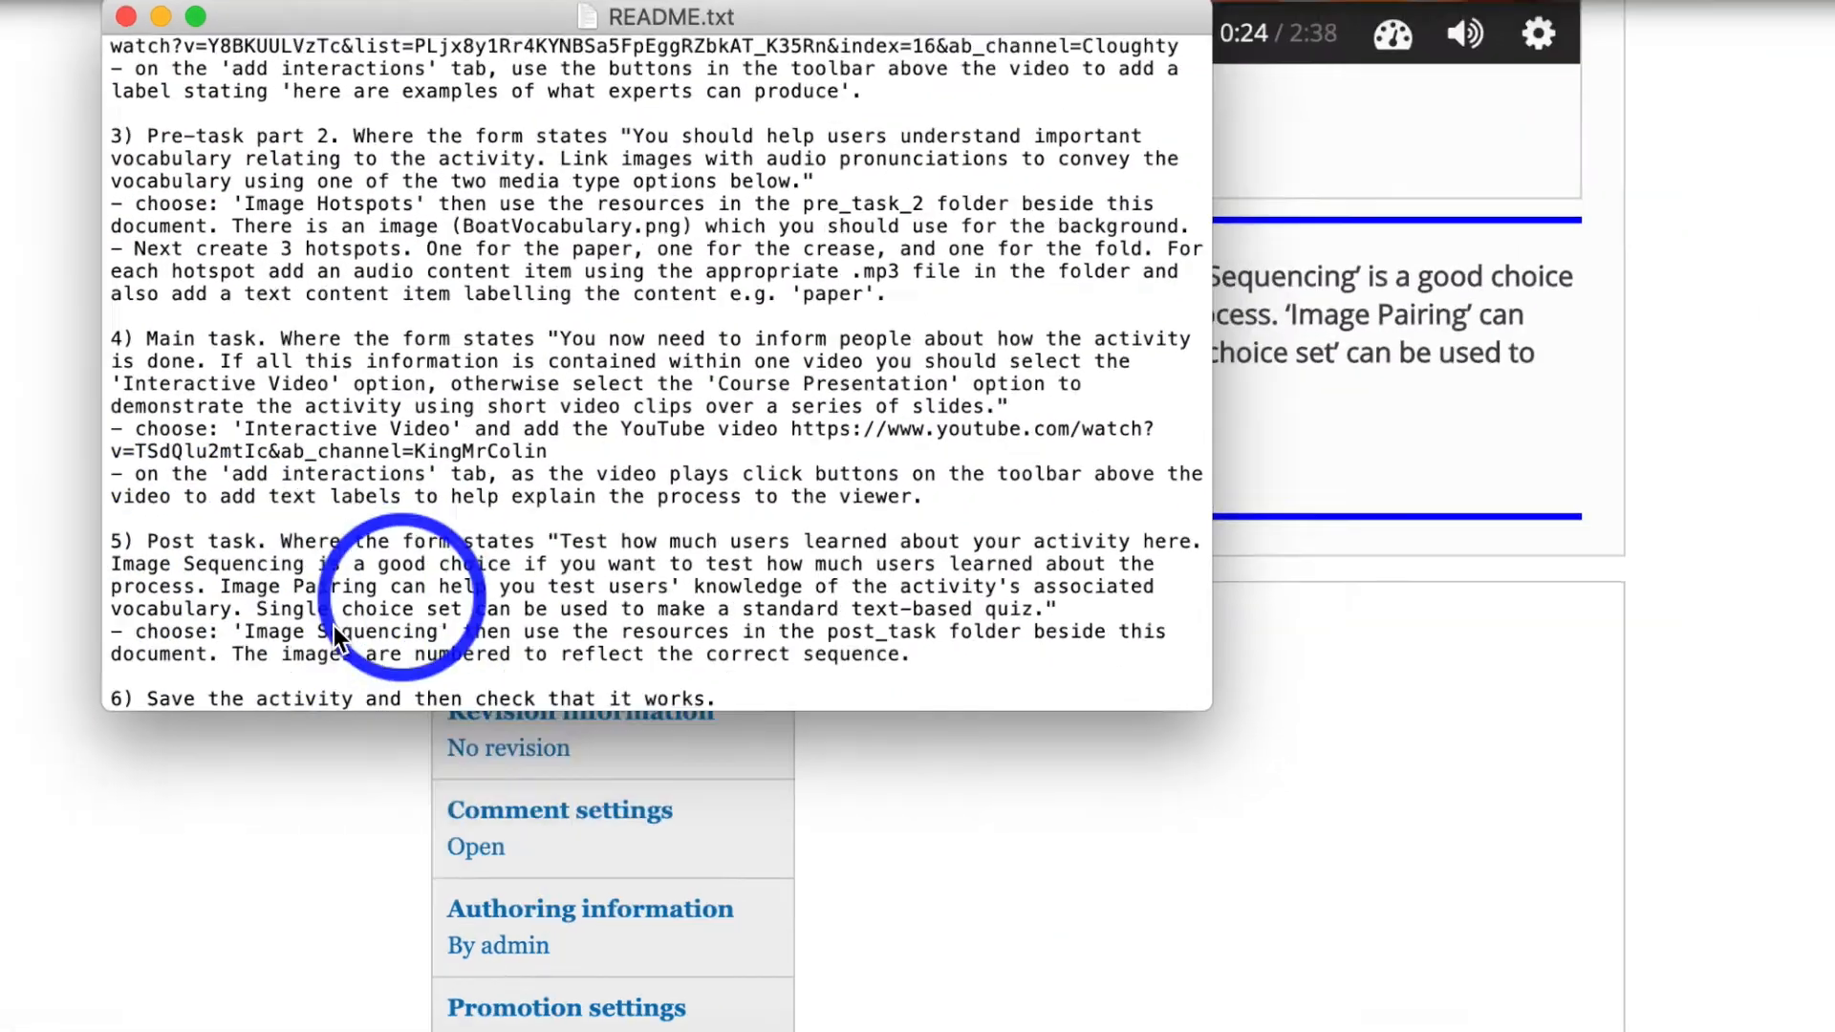
Switch back to the ENACT form in the browser and choose Image Sequencing as the post-task quiz type.
key("ctrl+Up")
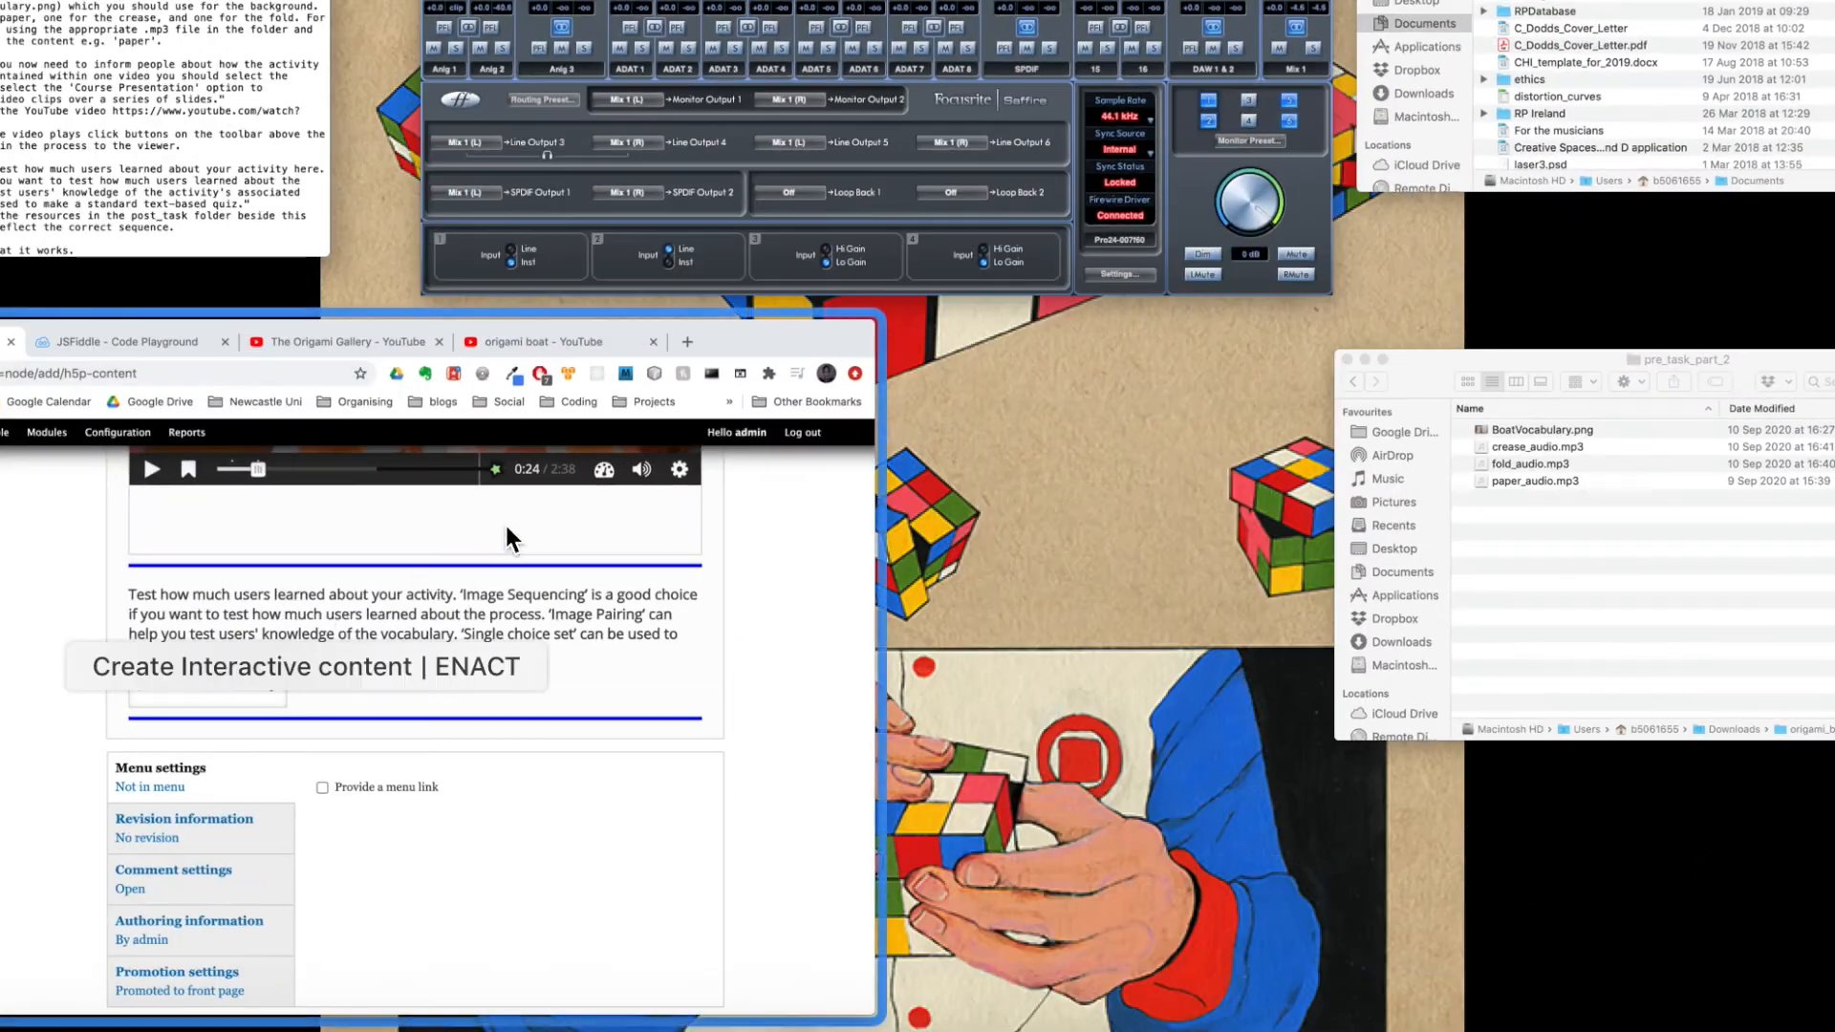
left_click(476, 616)
left_click(810, 432)
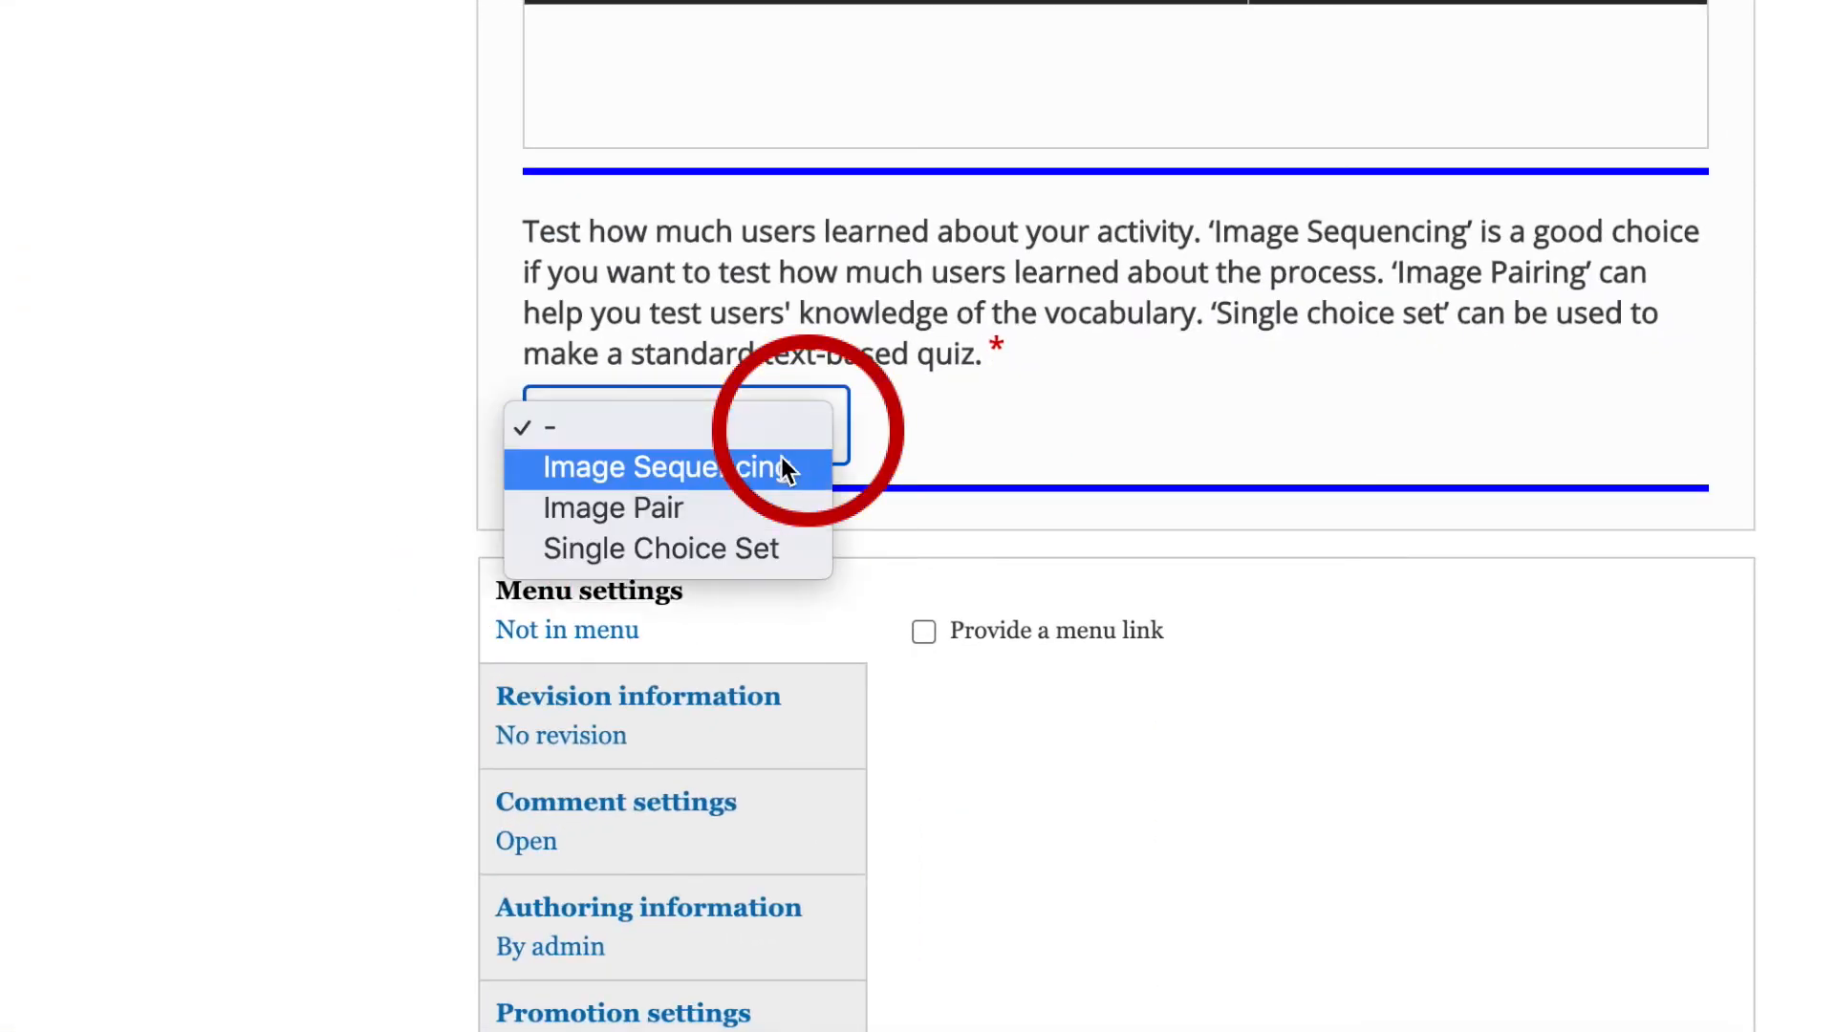
left_click(759, 476)
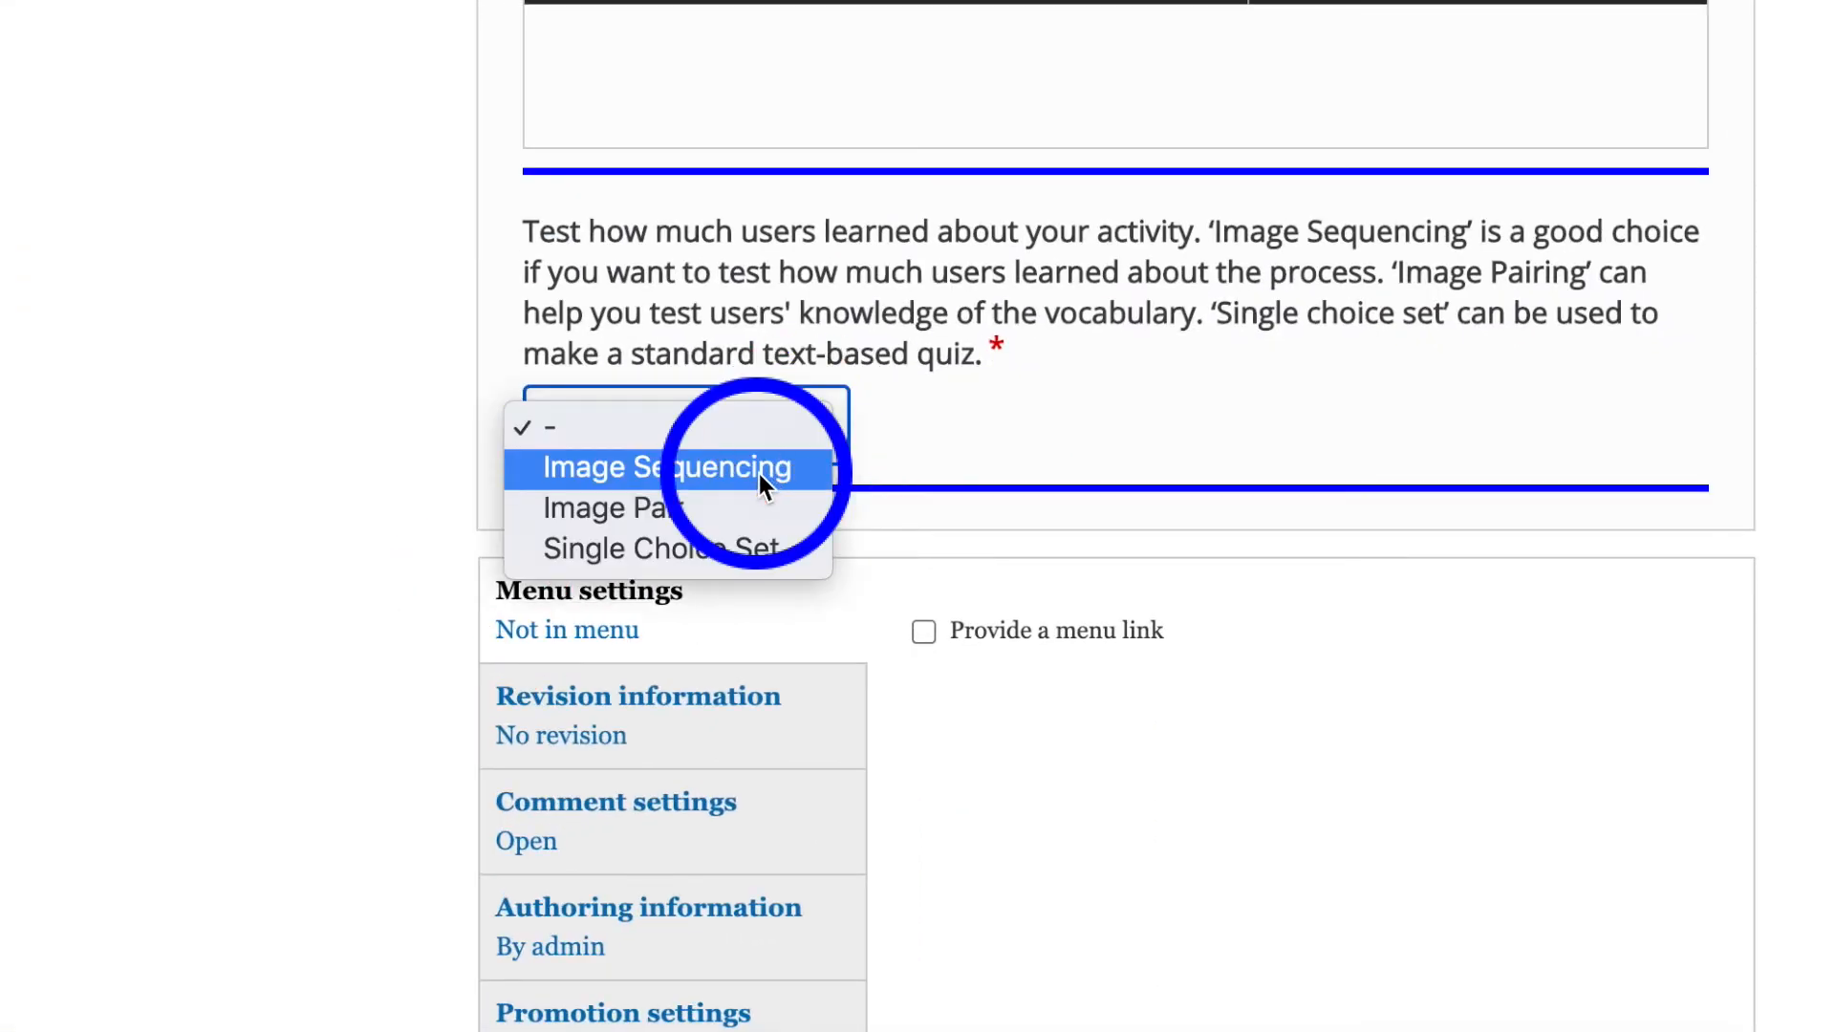
left_click(820, 443)
left_click(909, 434)
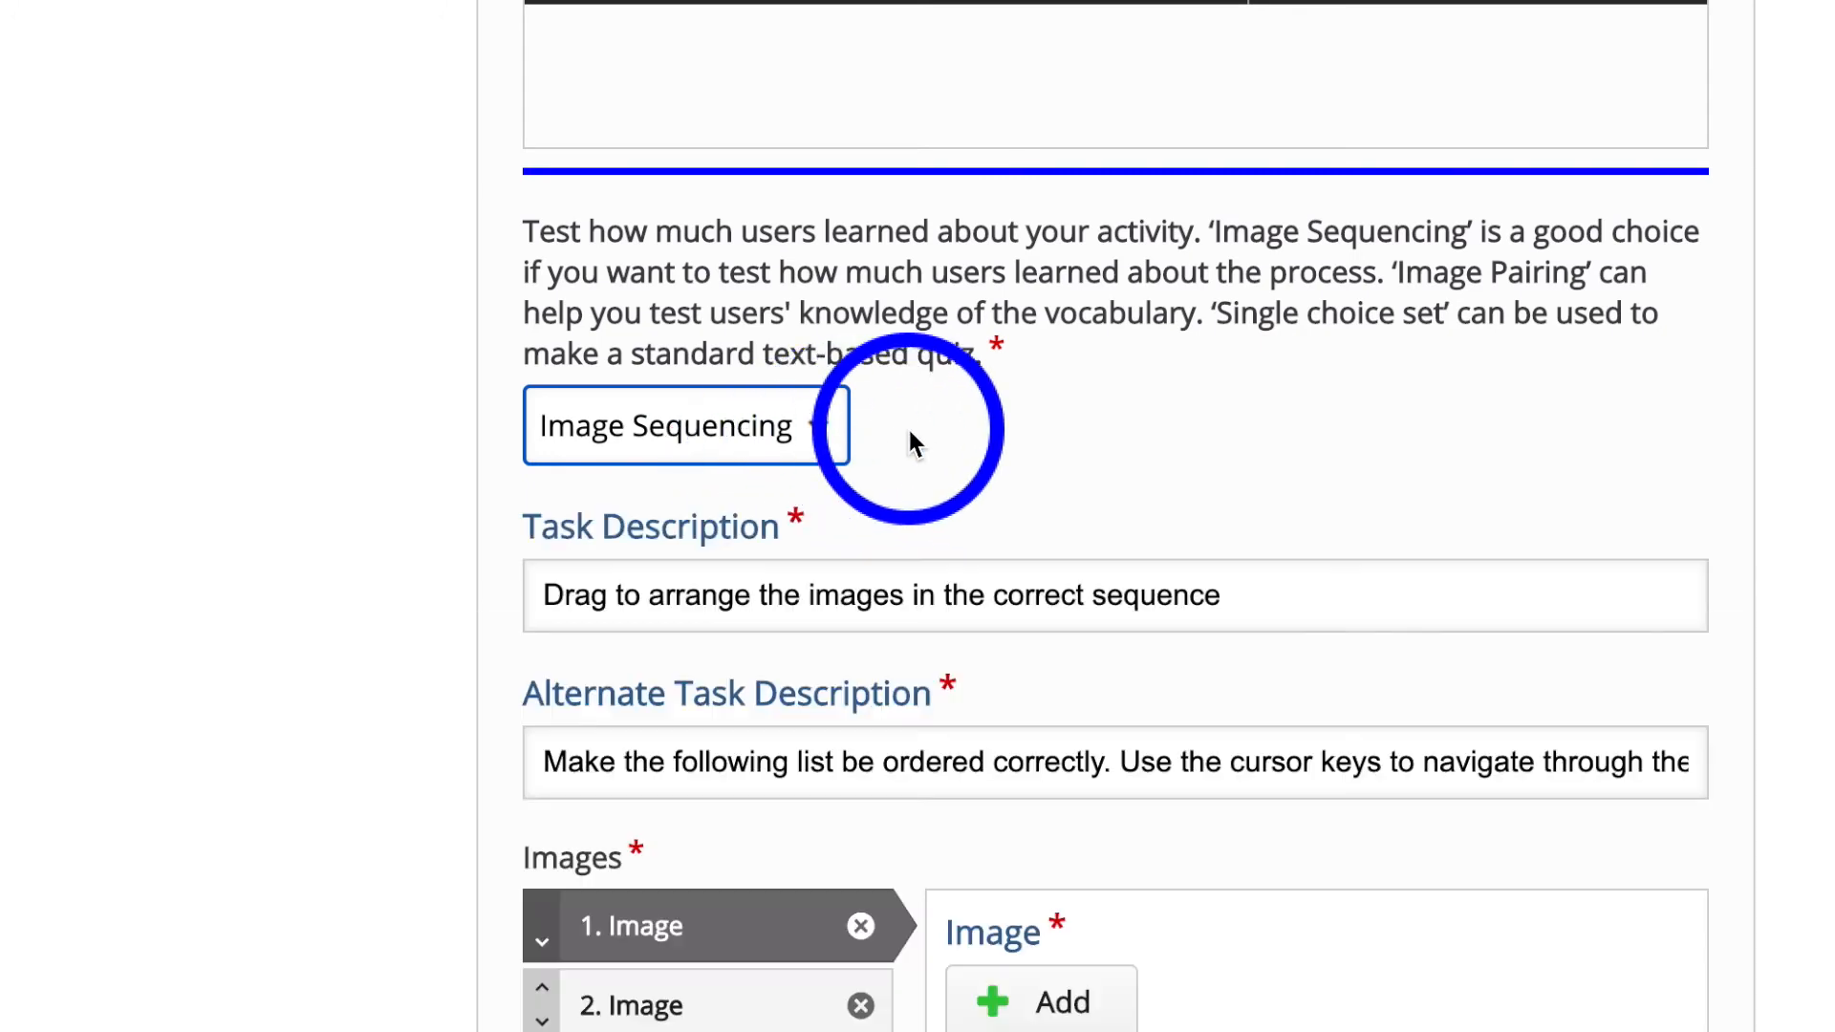
Upload origami_1.png from the post_task folder as the first image of the sequencing quiz.
scroll(910, 436, "down", 3)
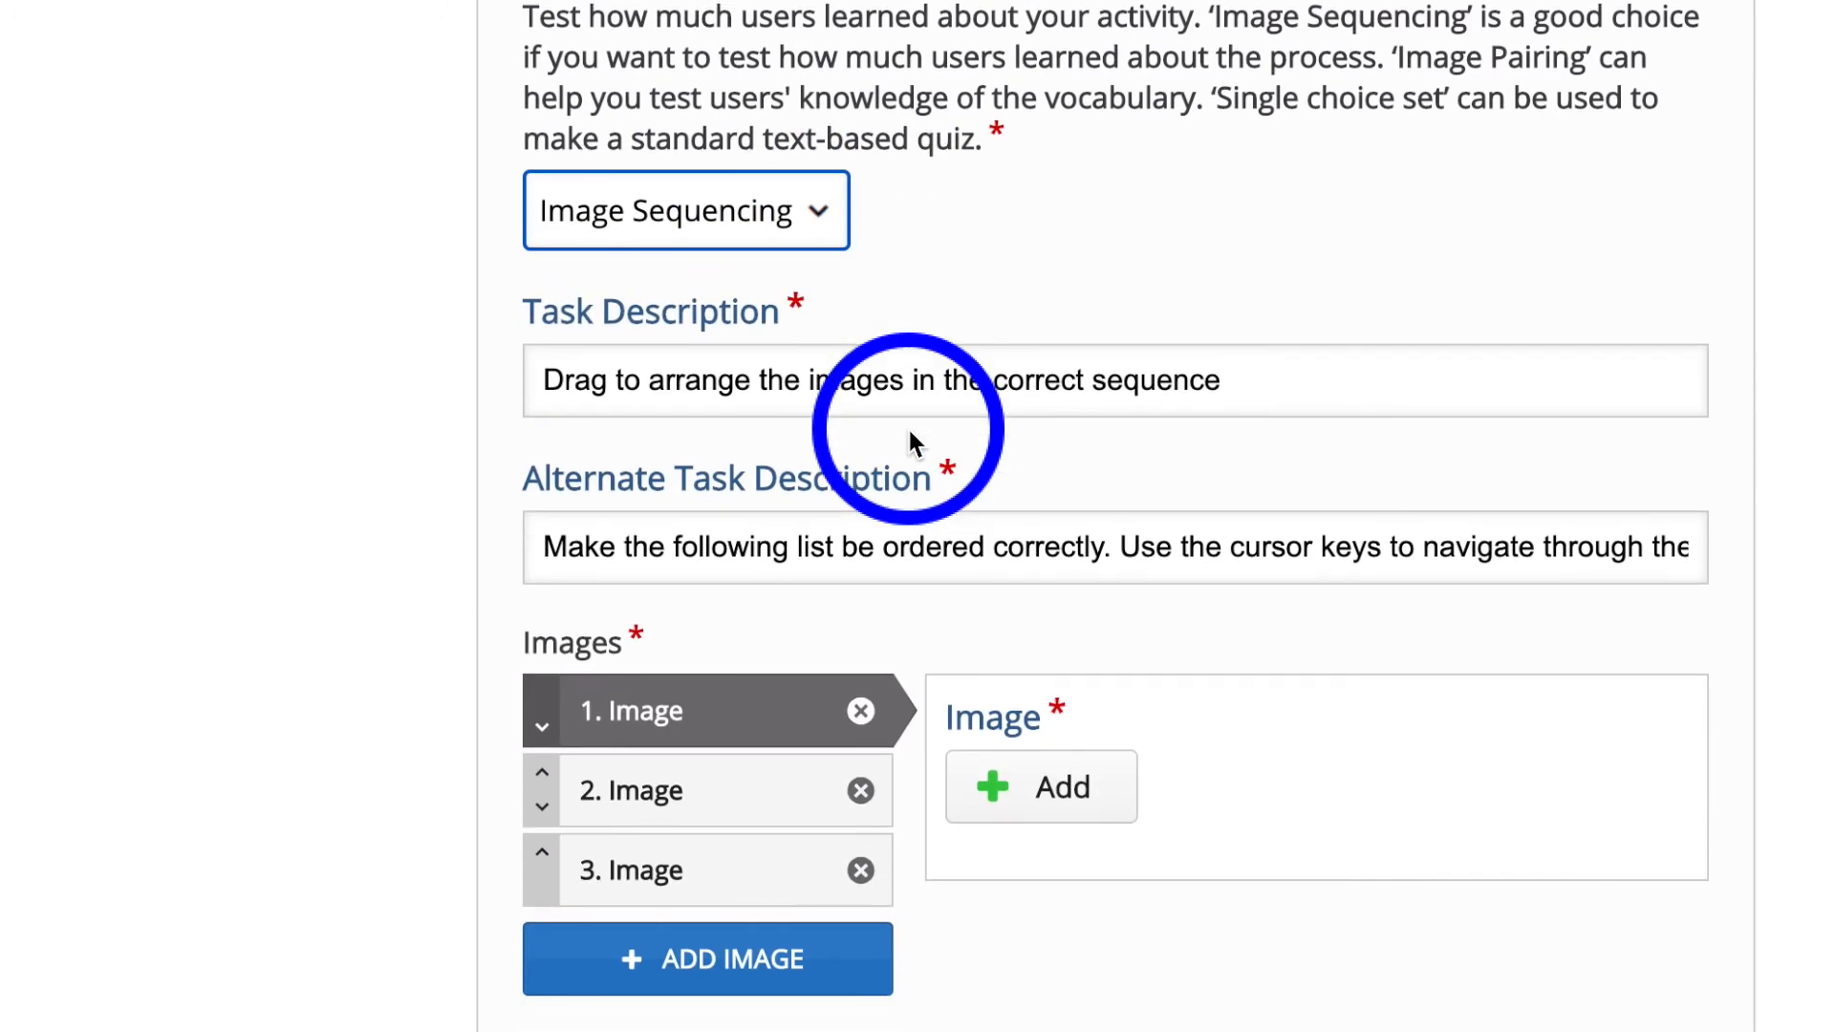
scroll(908, 426, "down", 3)
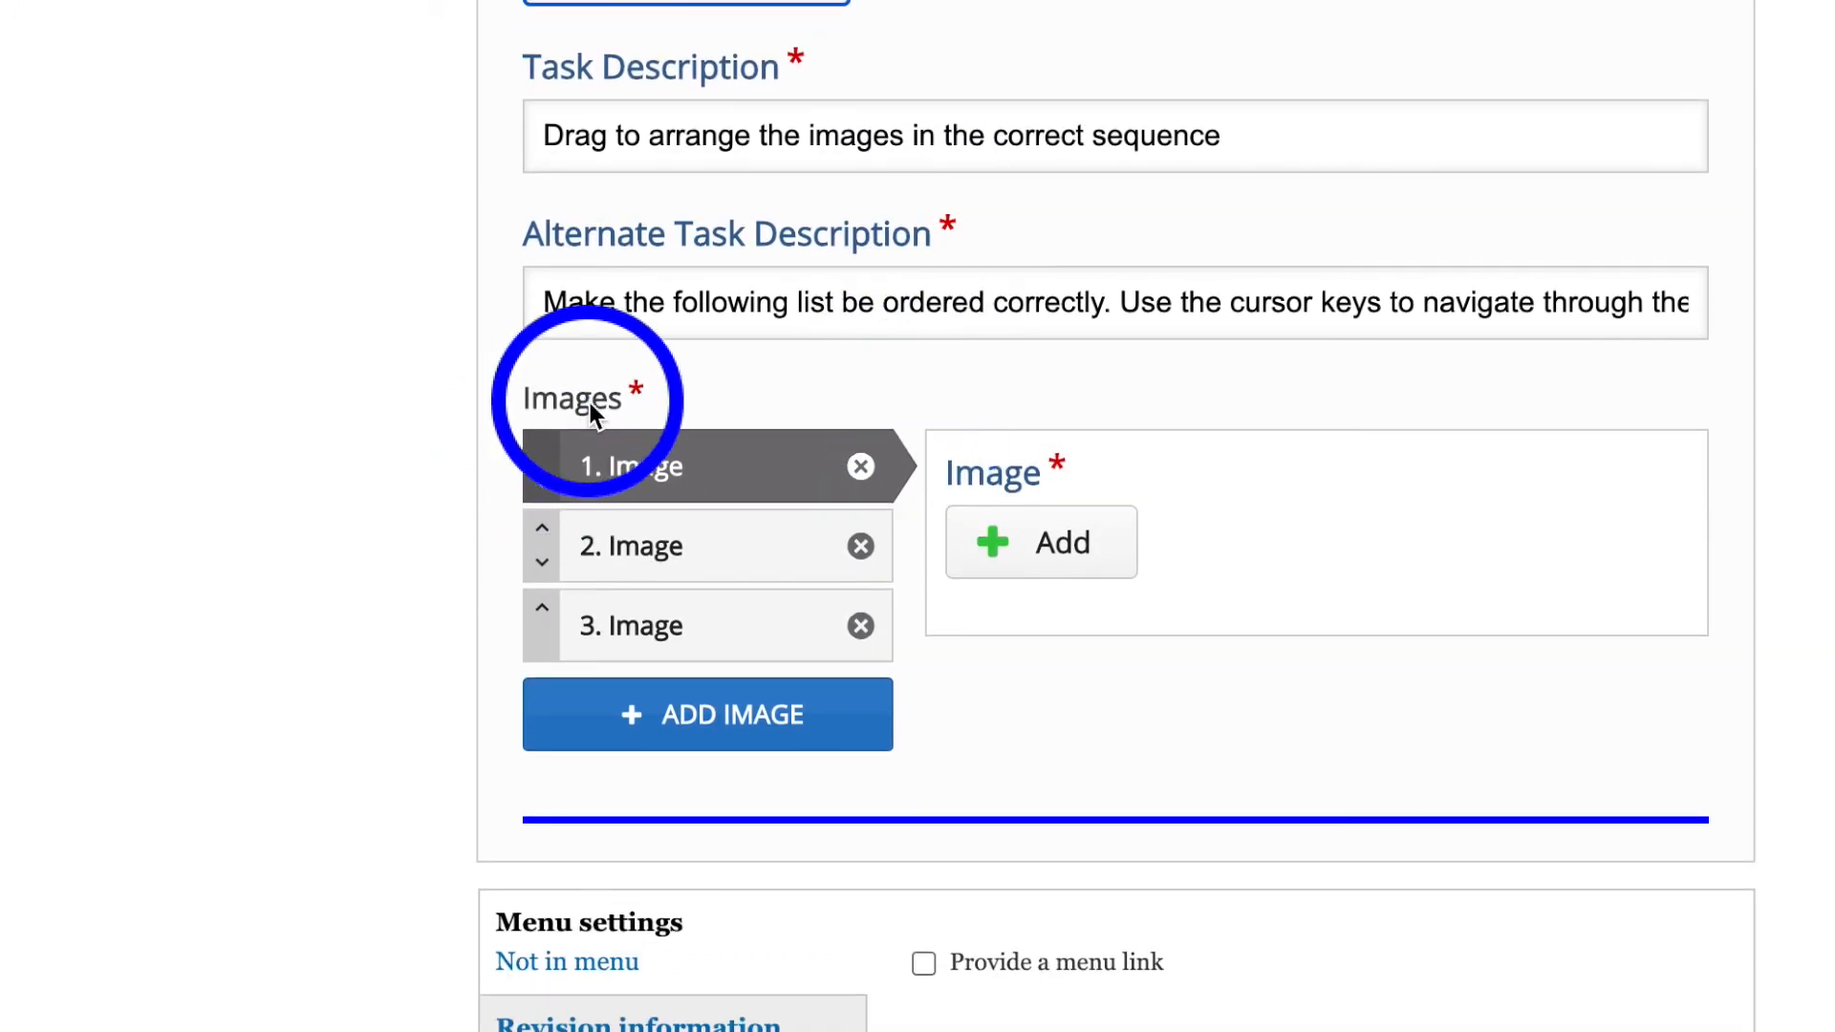
scroll(589, 404, "down", 12)
scroll(591, 409, "up", 10)
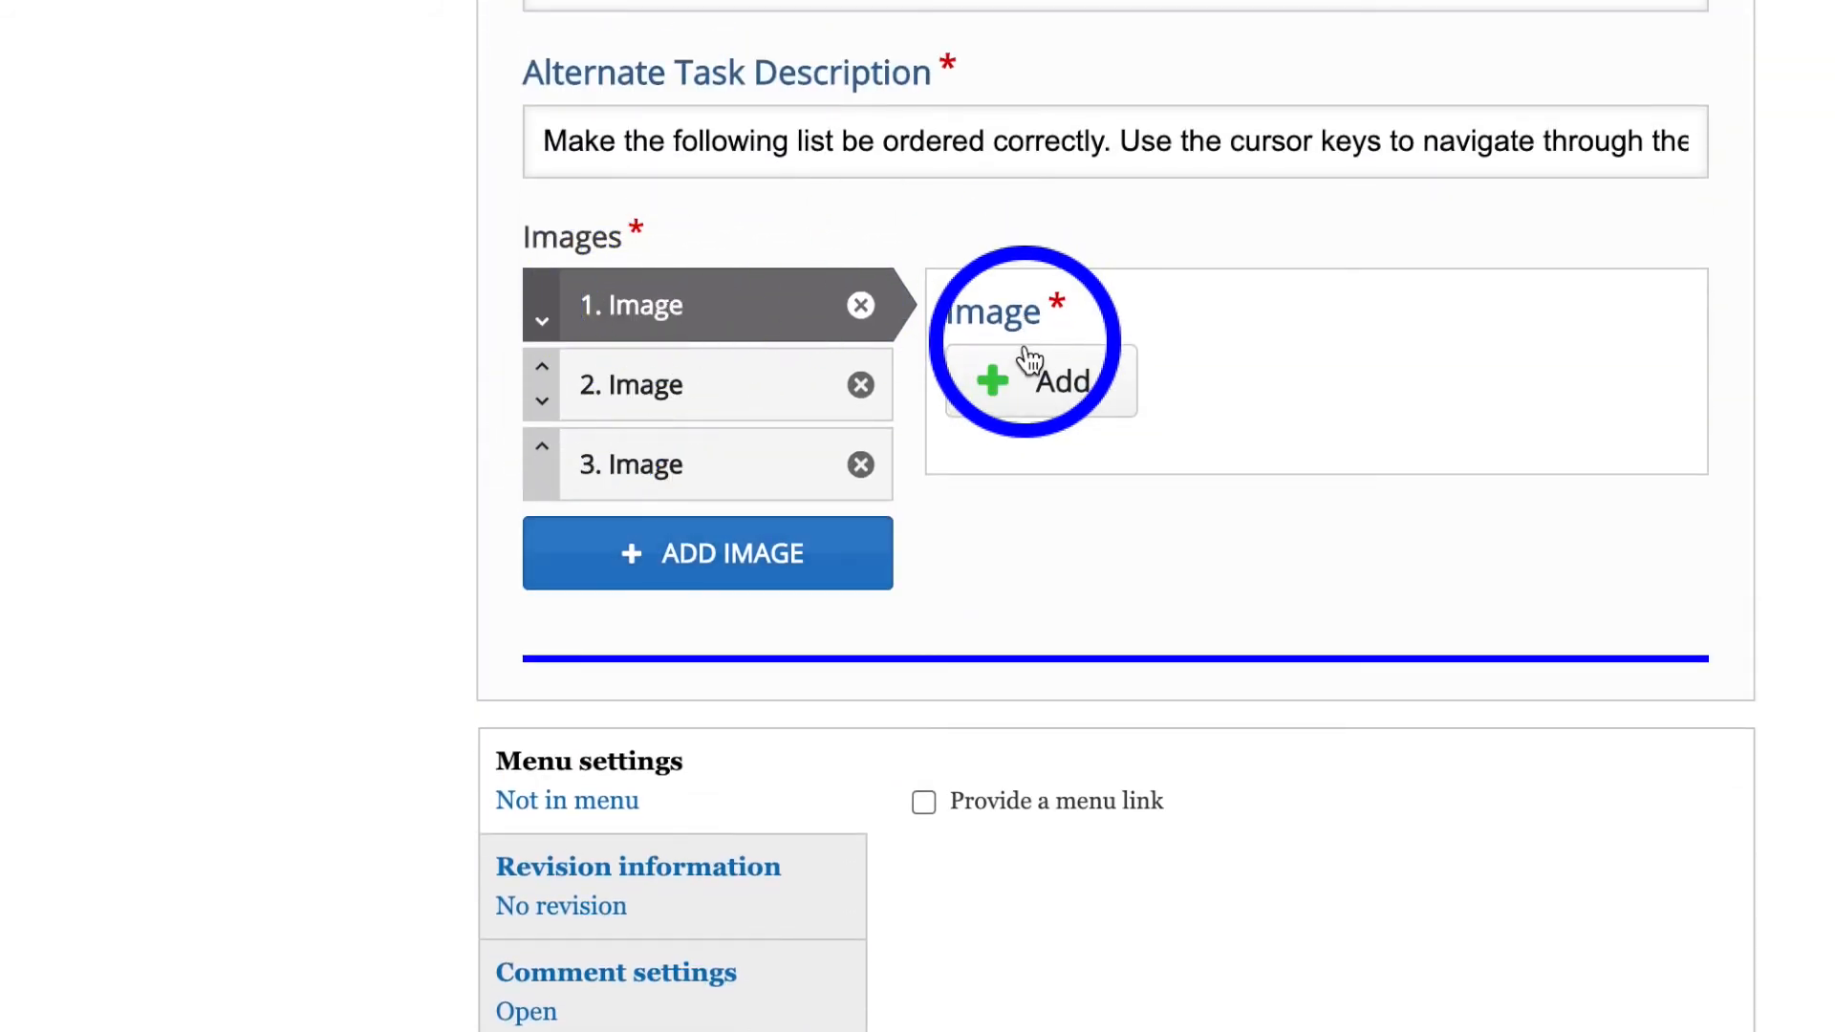
left_click(990, 384)
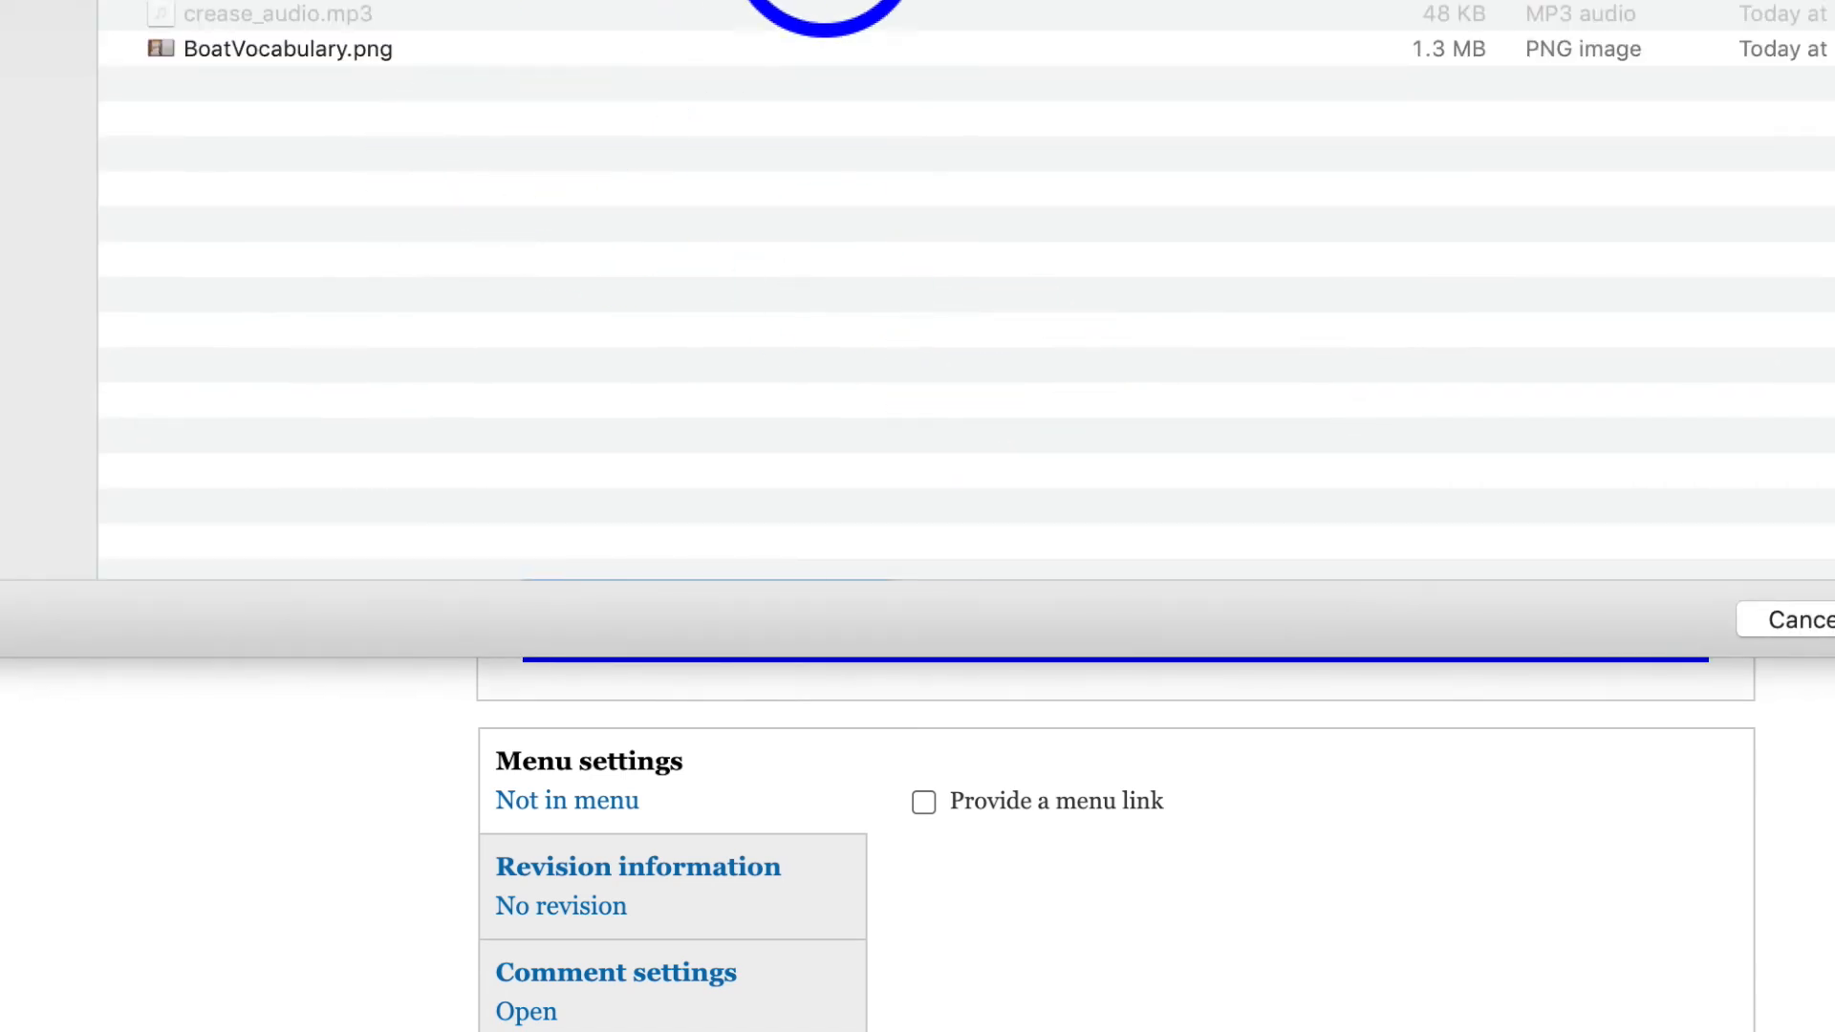
left_click(866, 0)
left_click(841, 0)
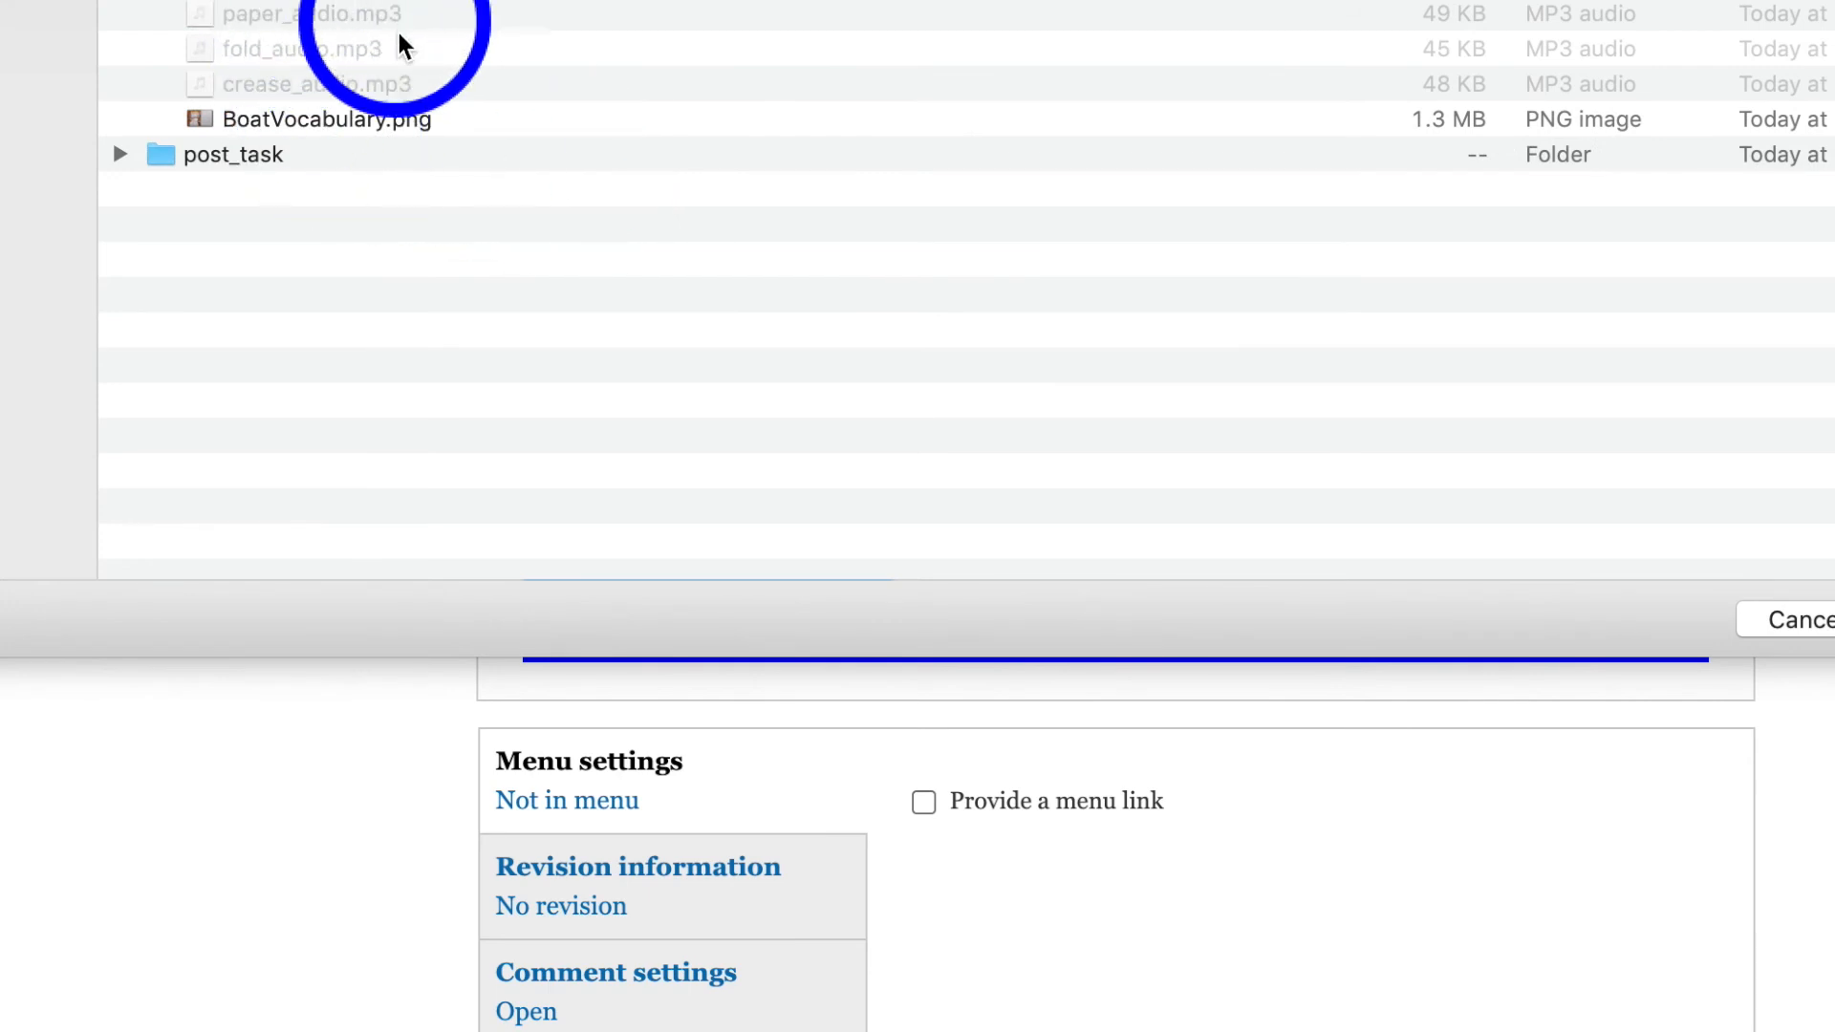
double_click(222, 158)
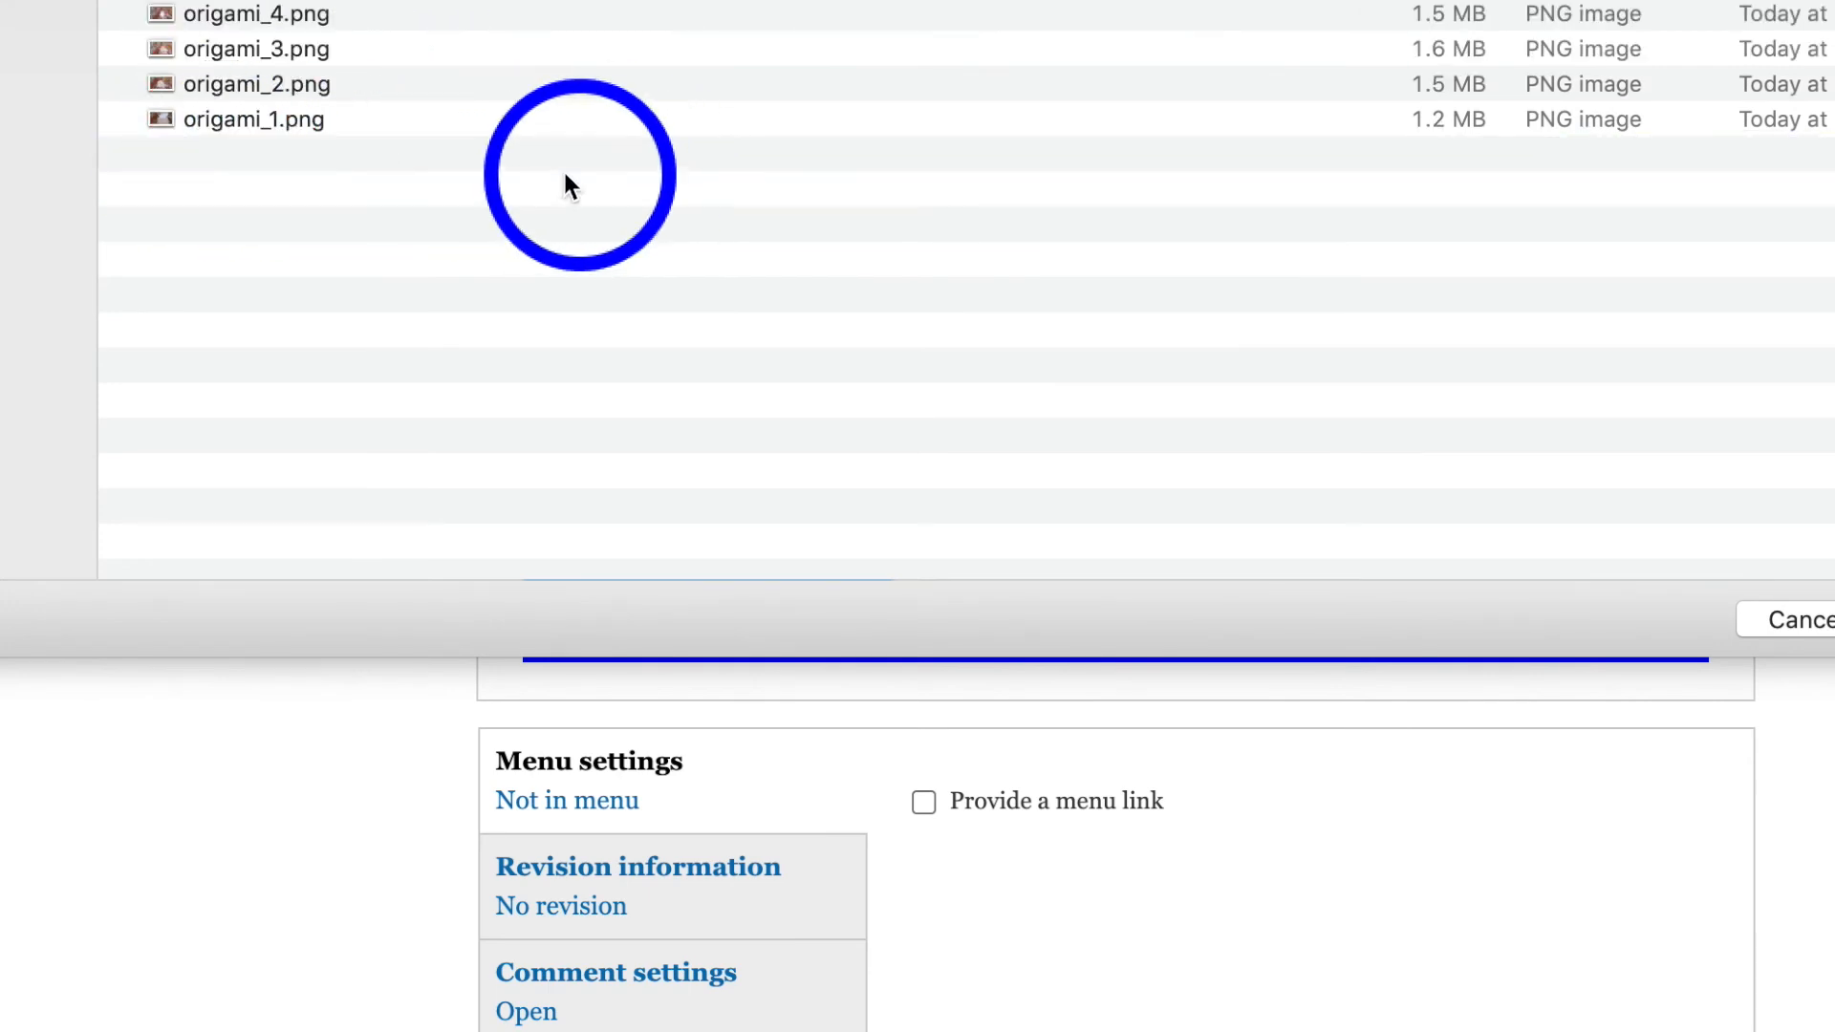
left_click(253, 119)
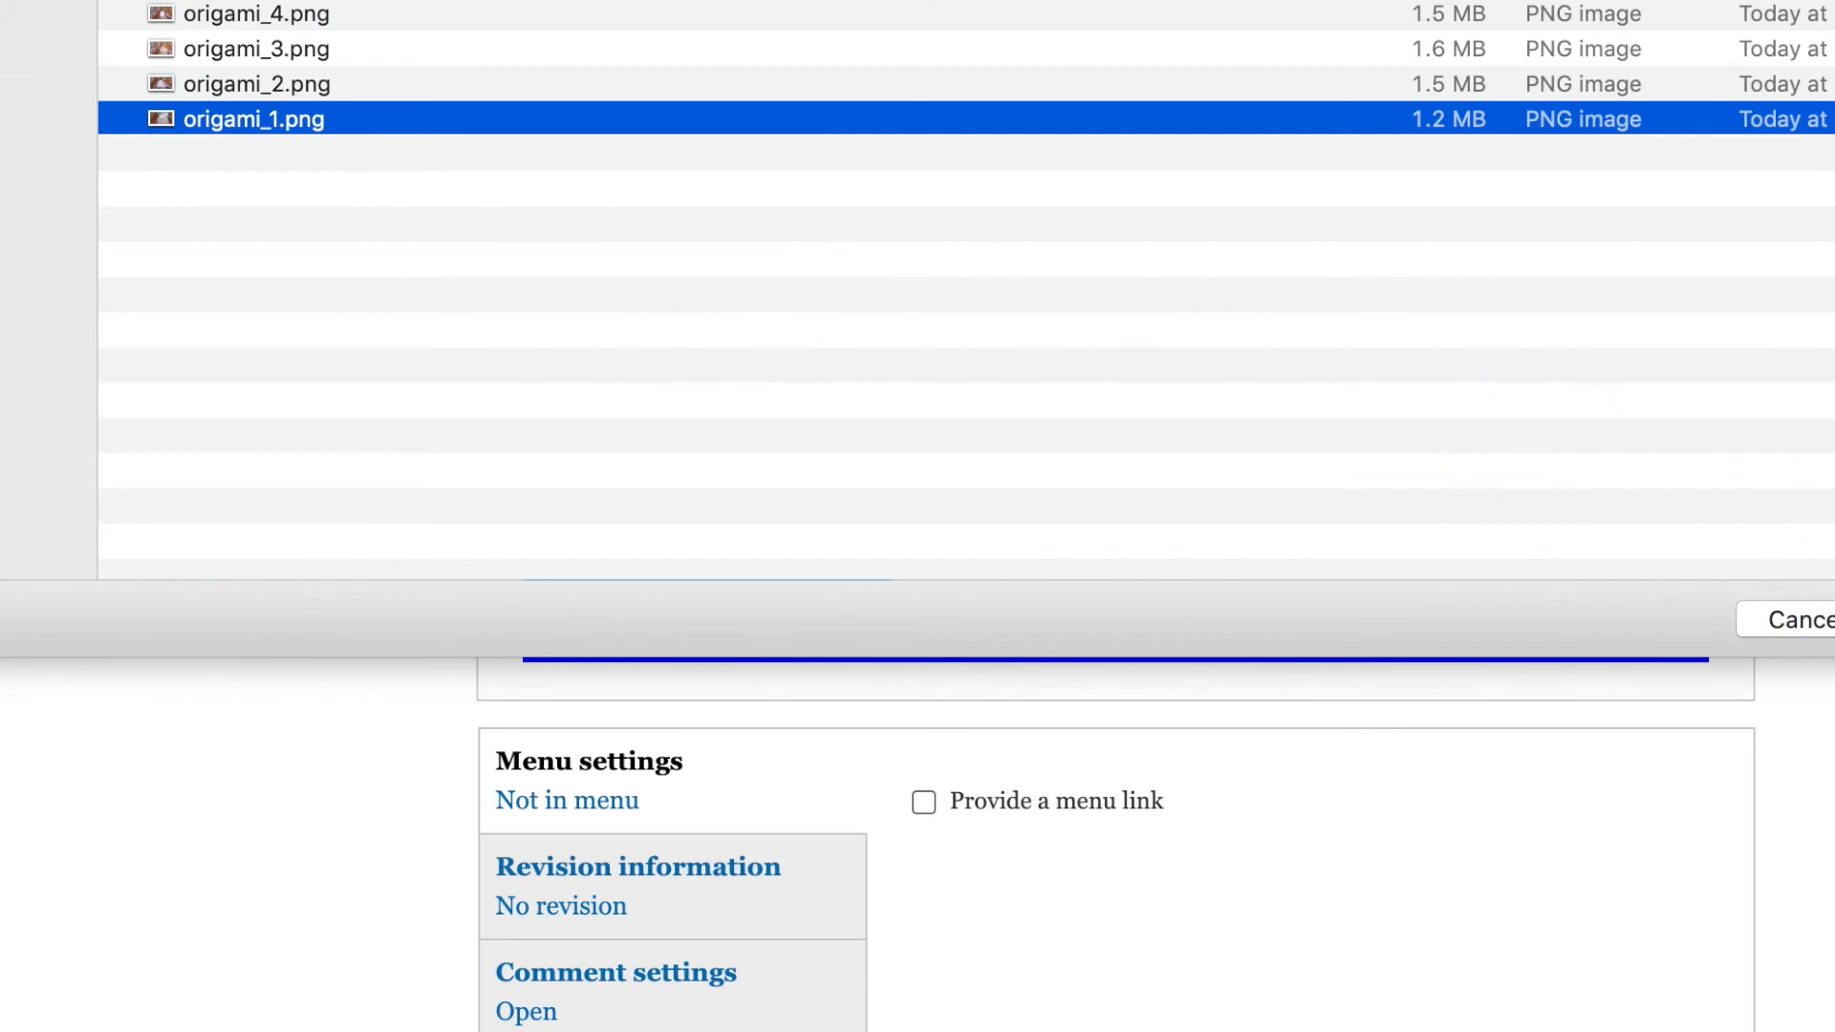
left_click(1834, 620)
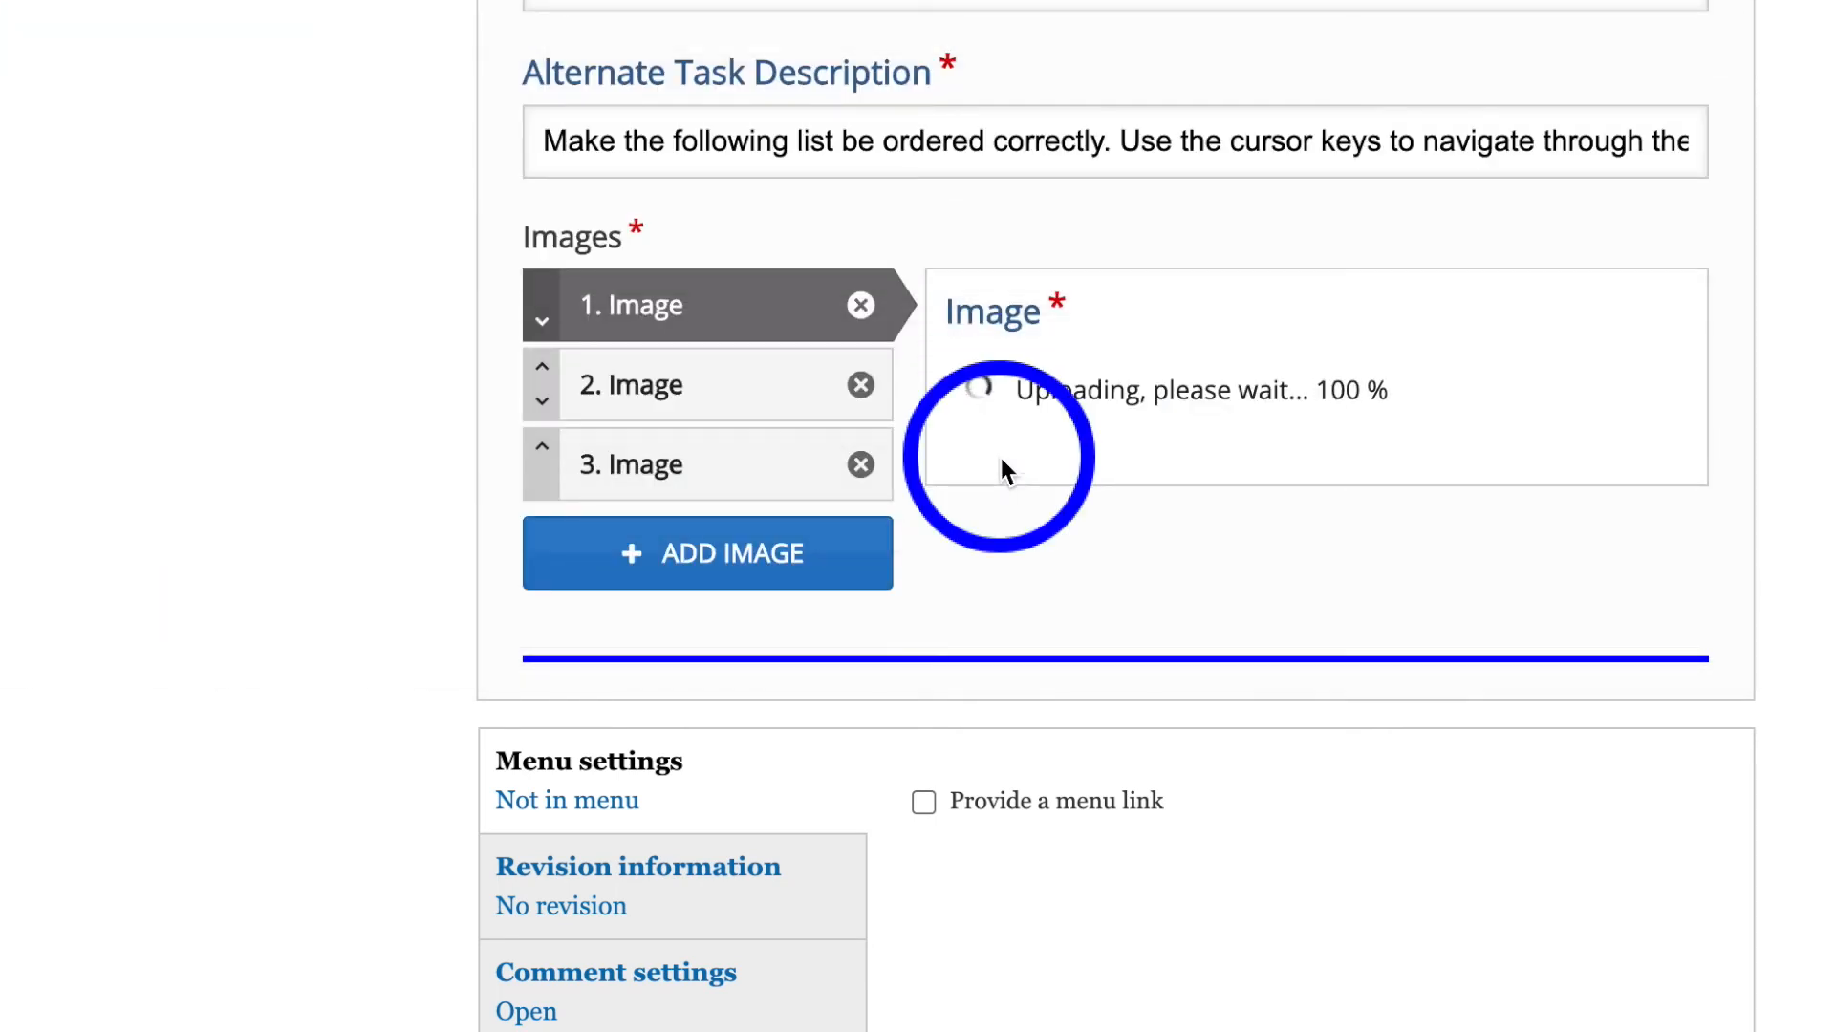
Upload origami_2.png as the second image of the sequencing quiz.
left_click(716, 401)
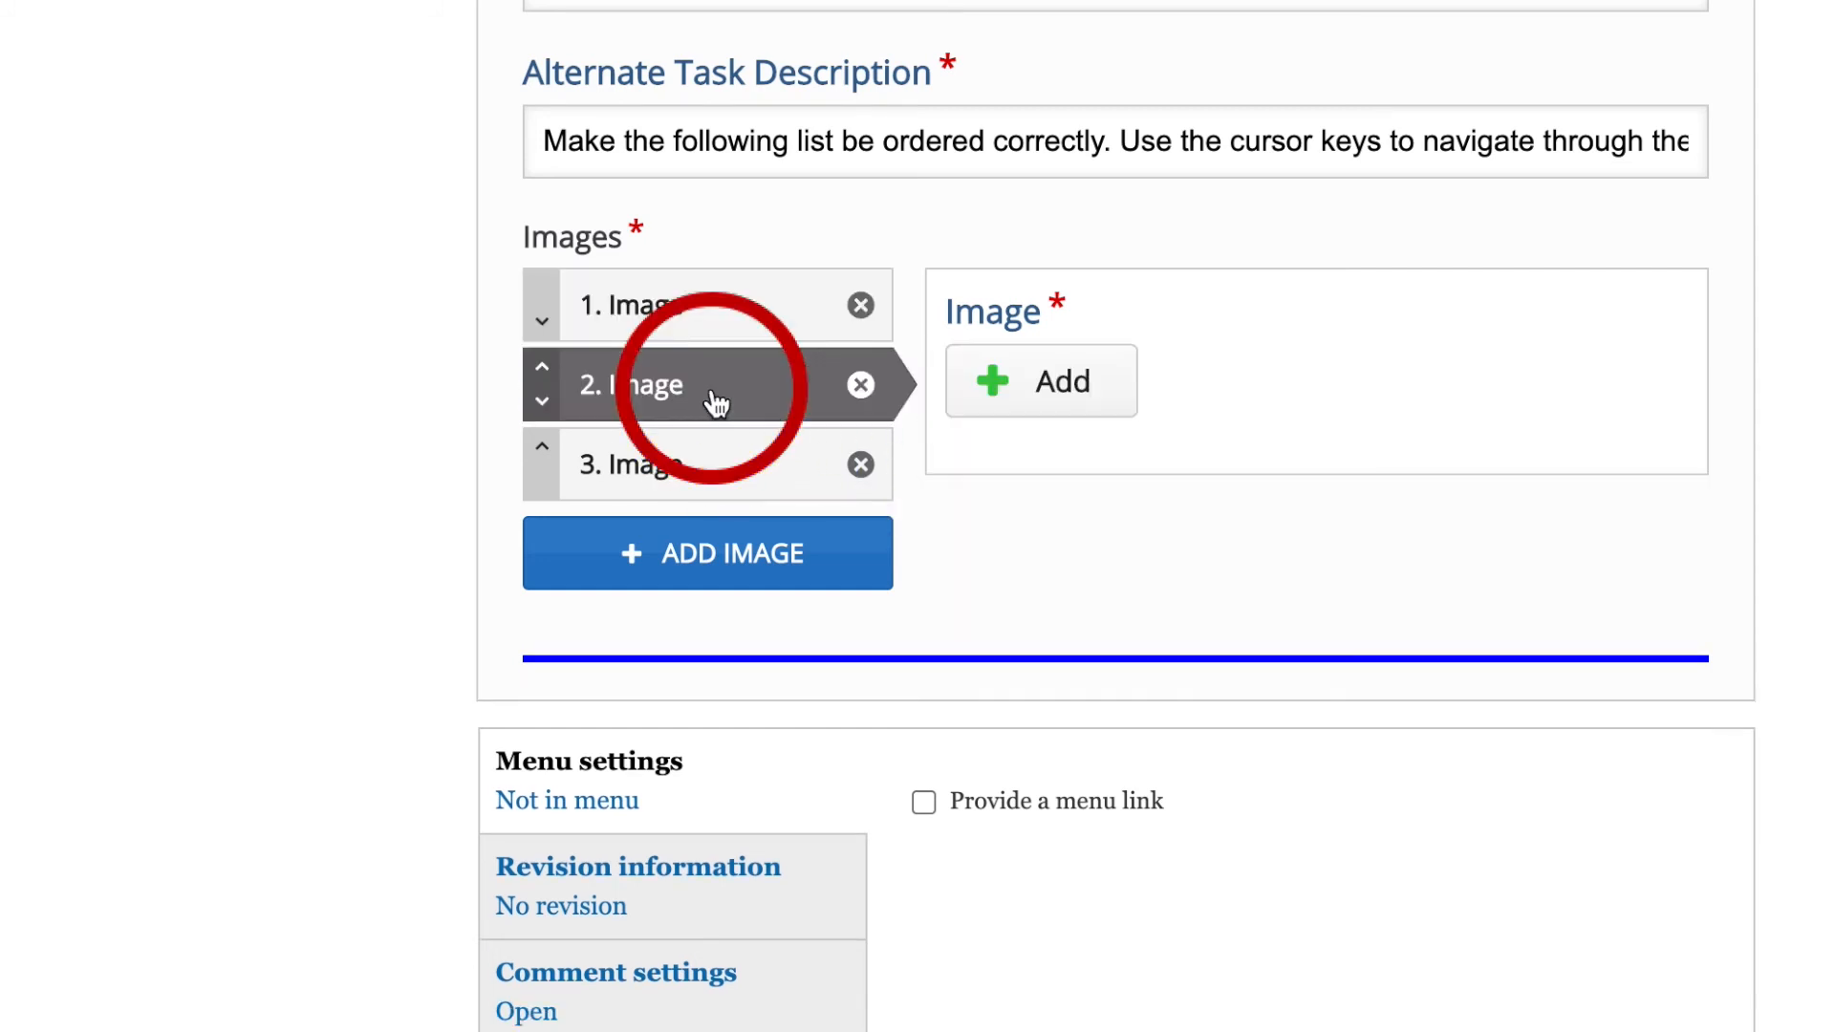
left_click(1013, 401)
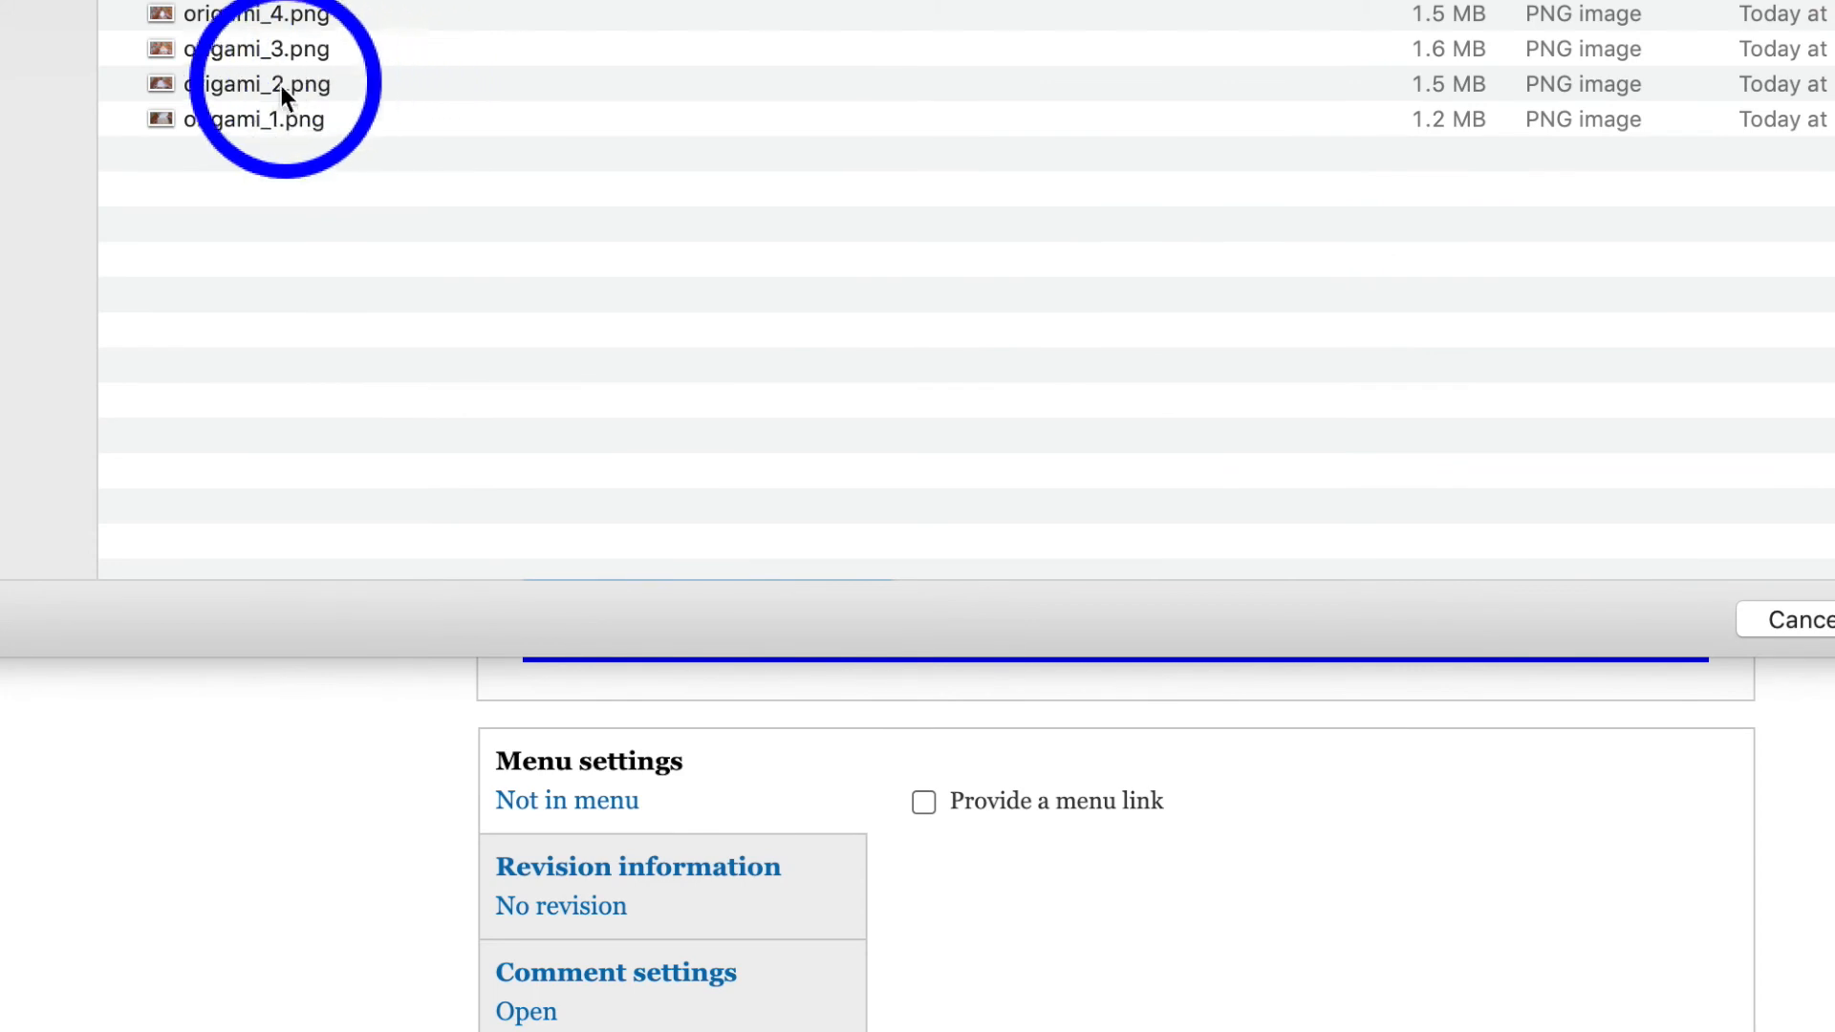
left_click(265, 85)
left_click(1834, 620)
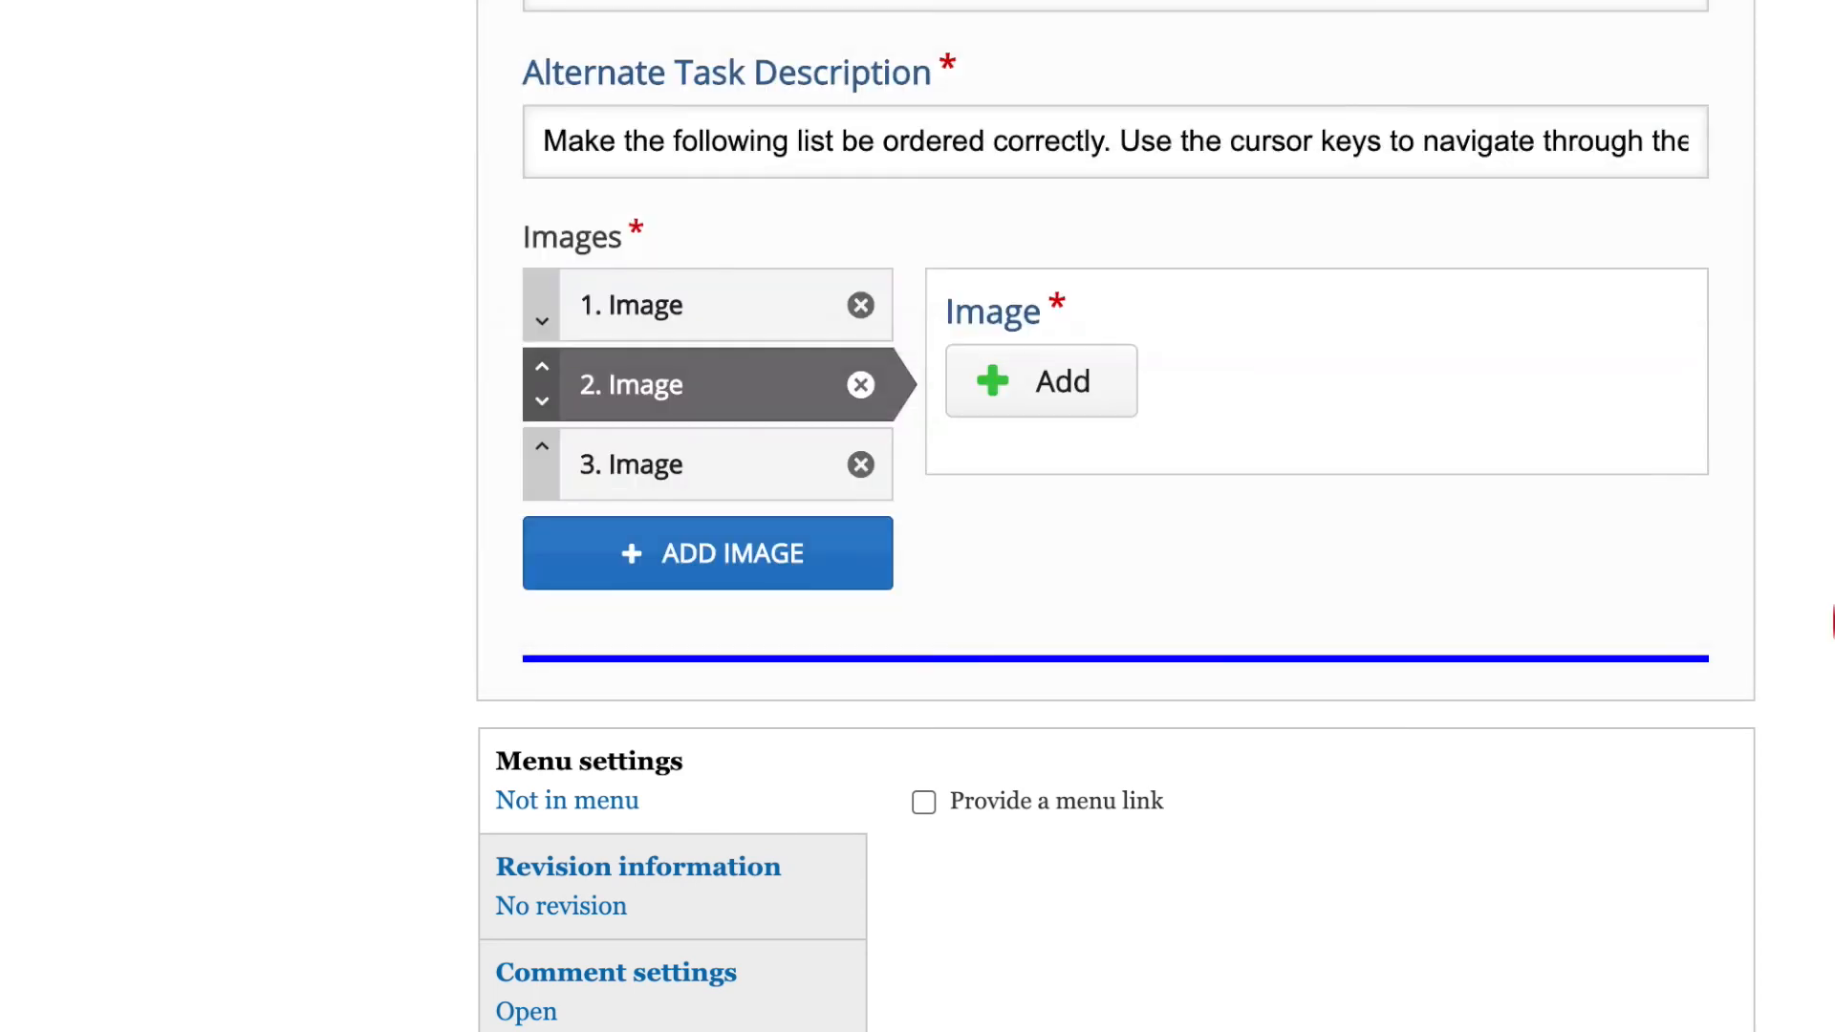
Upload origami_3.png as the third image of the sequencing quiz.
left_click(779, 459)
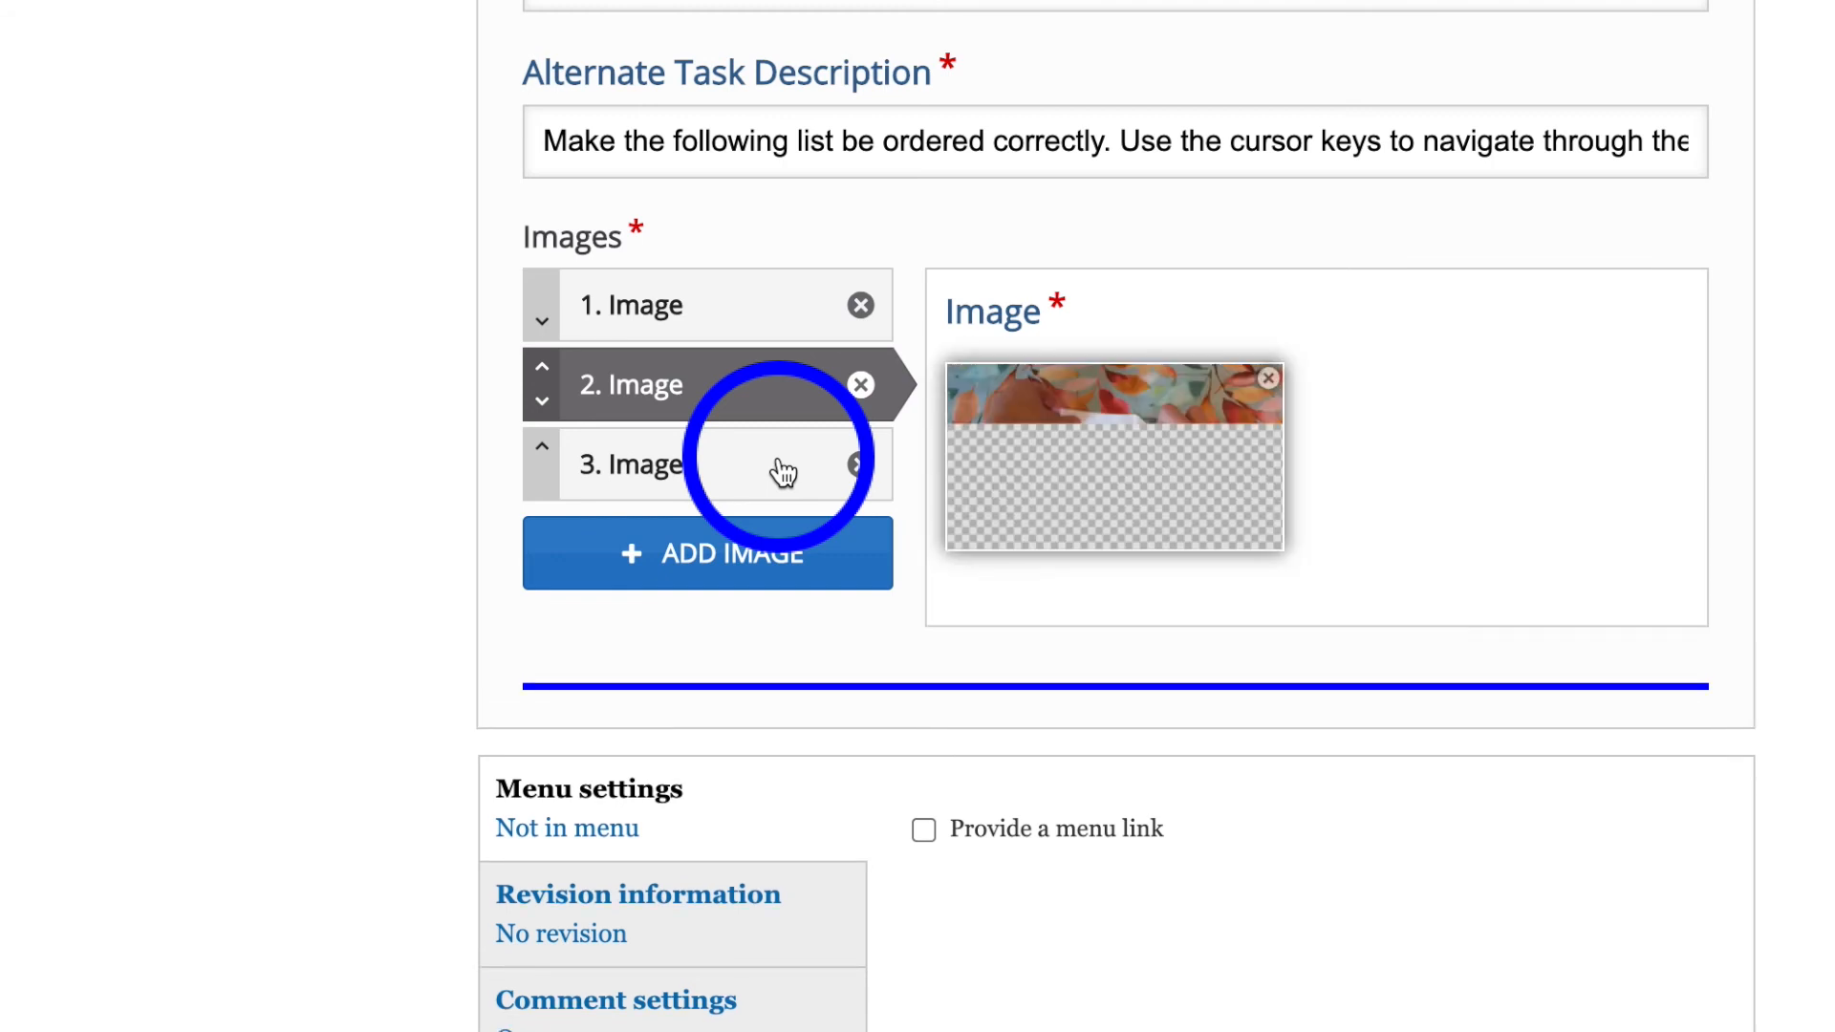
left_click(784, 470)
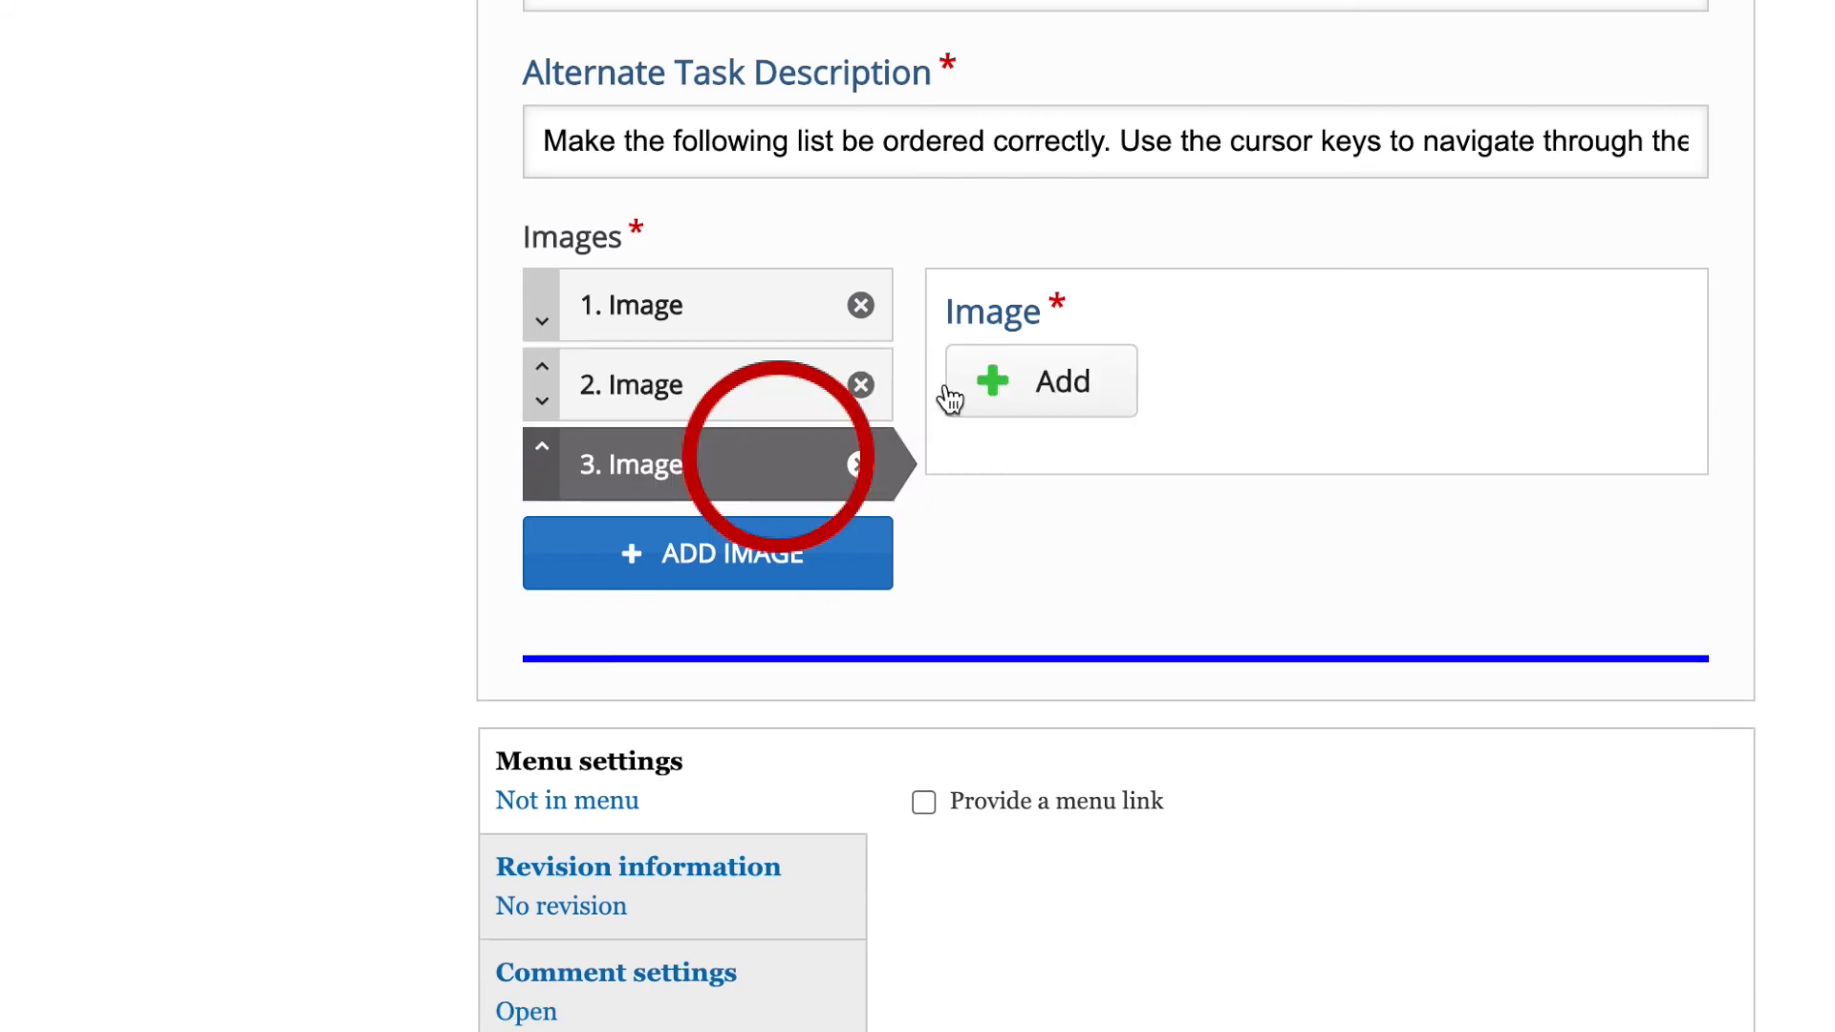
left_click(1001, 381)
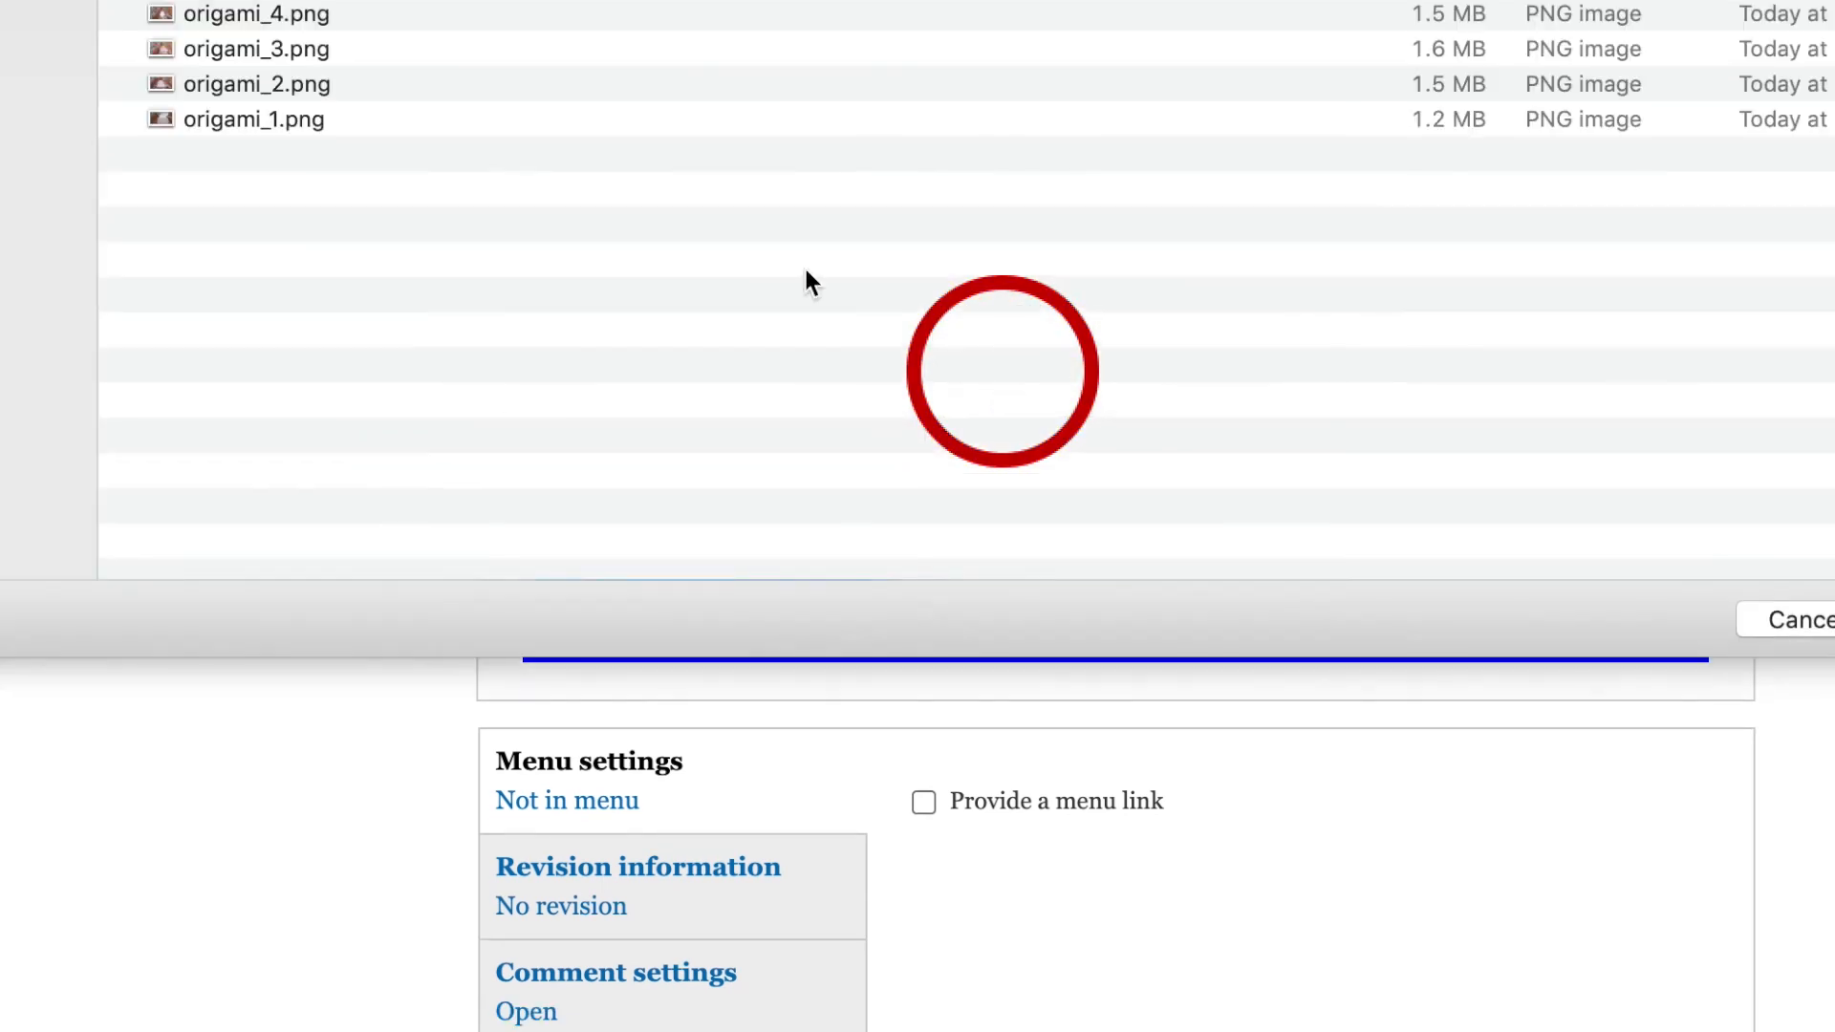
left_click(341, 88)
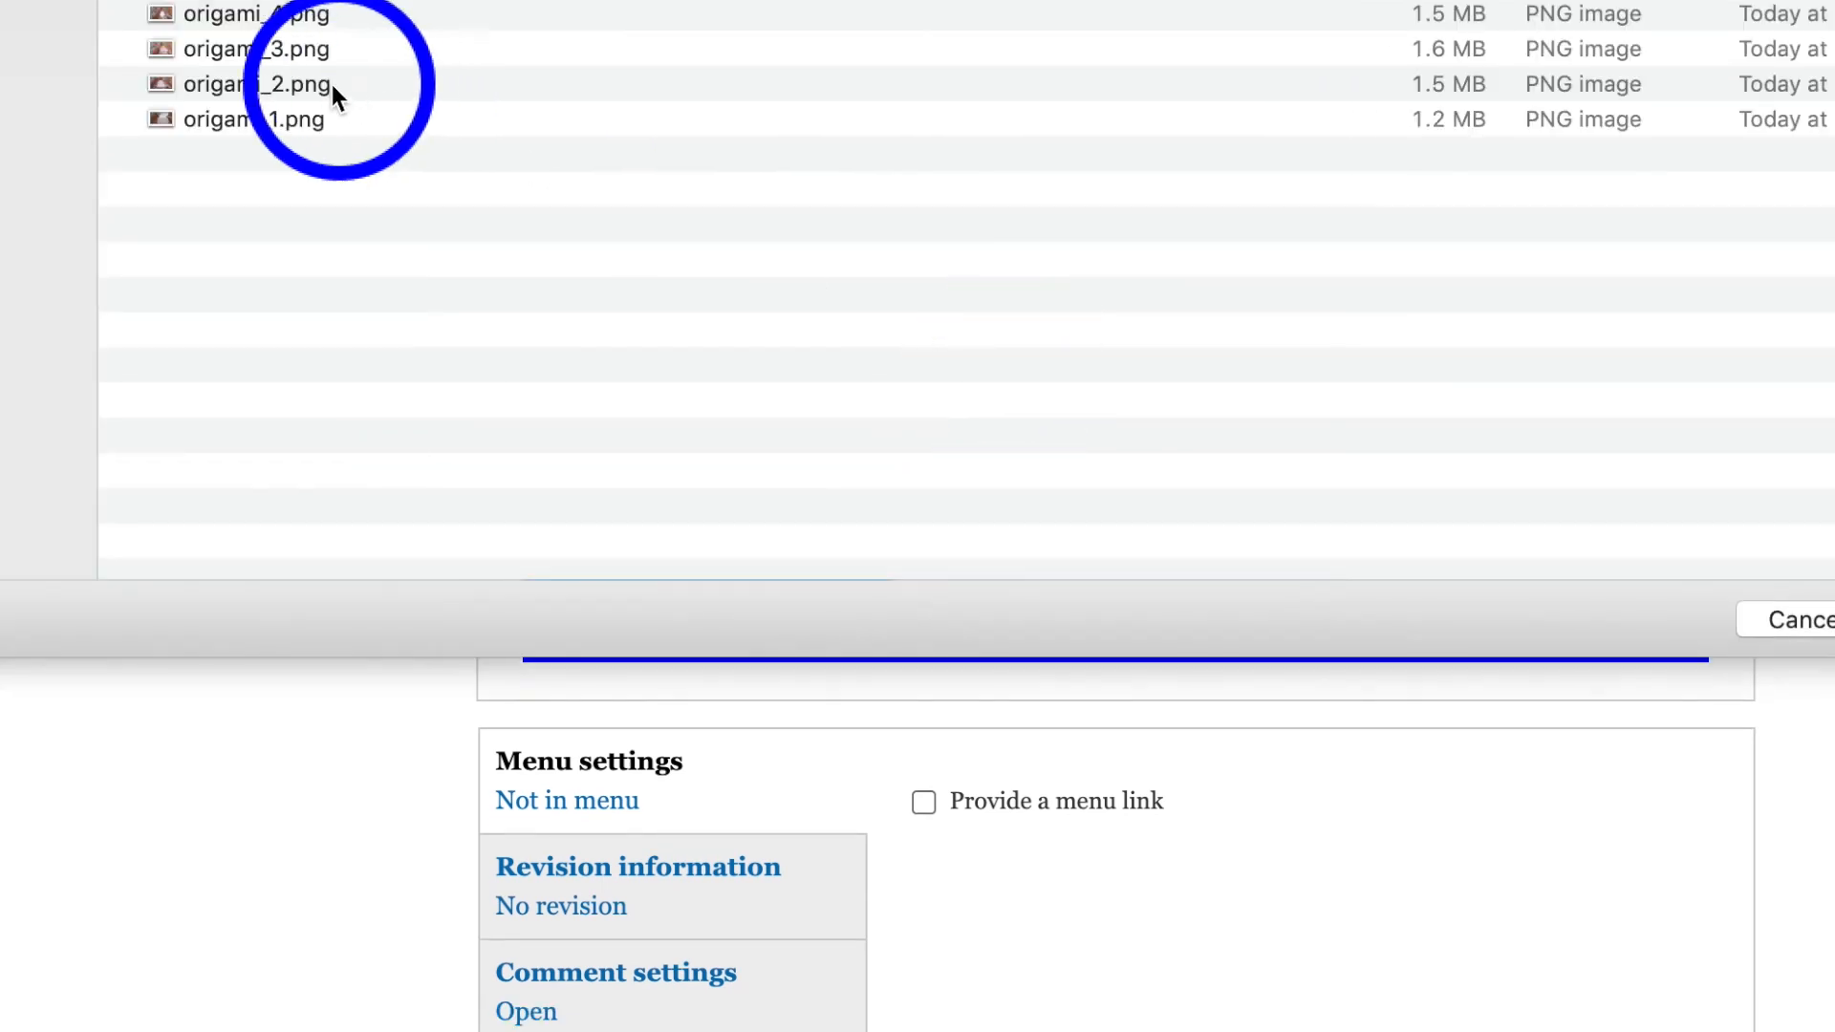
left_click(293, 49)
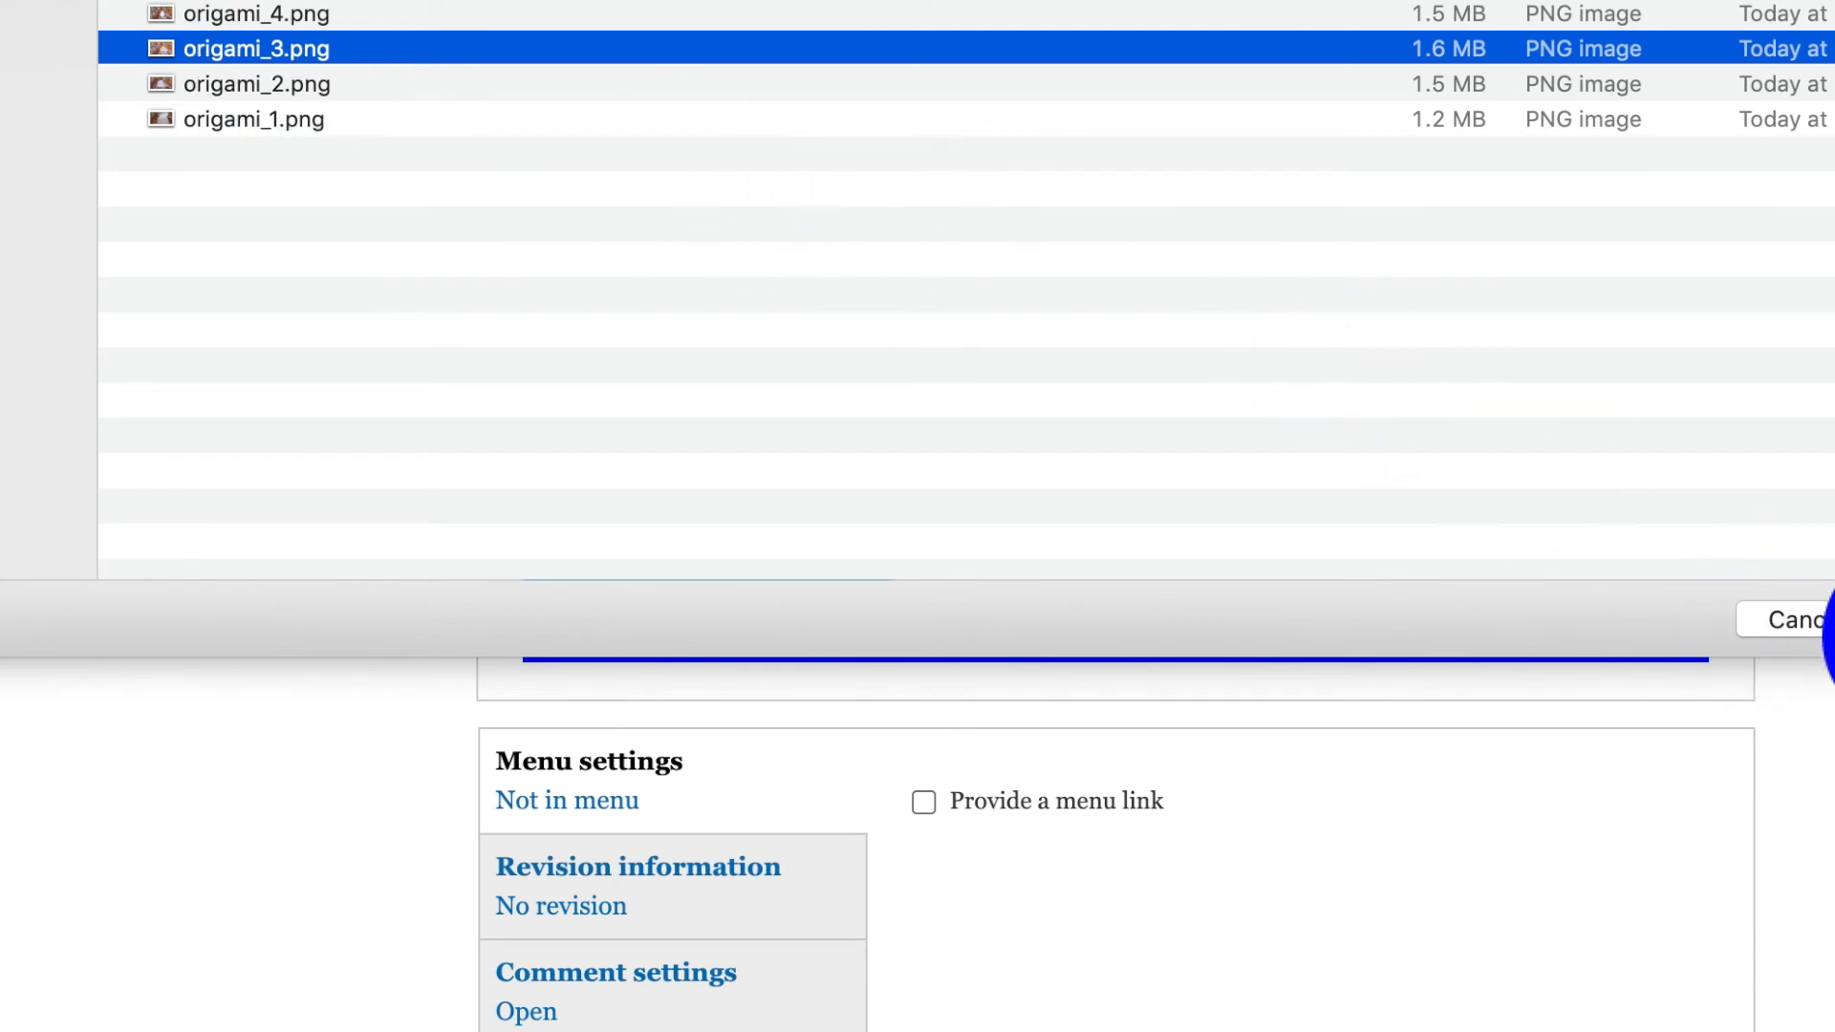
left_click(1831, 631)
Add a fourth image entry to the sequencing quiz and upload origami_4.png into it.
left_click(801, 549)
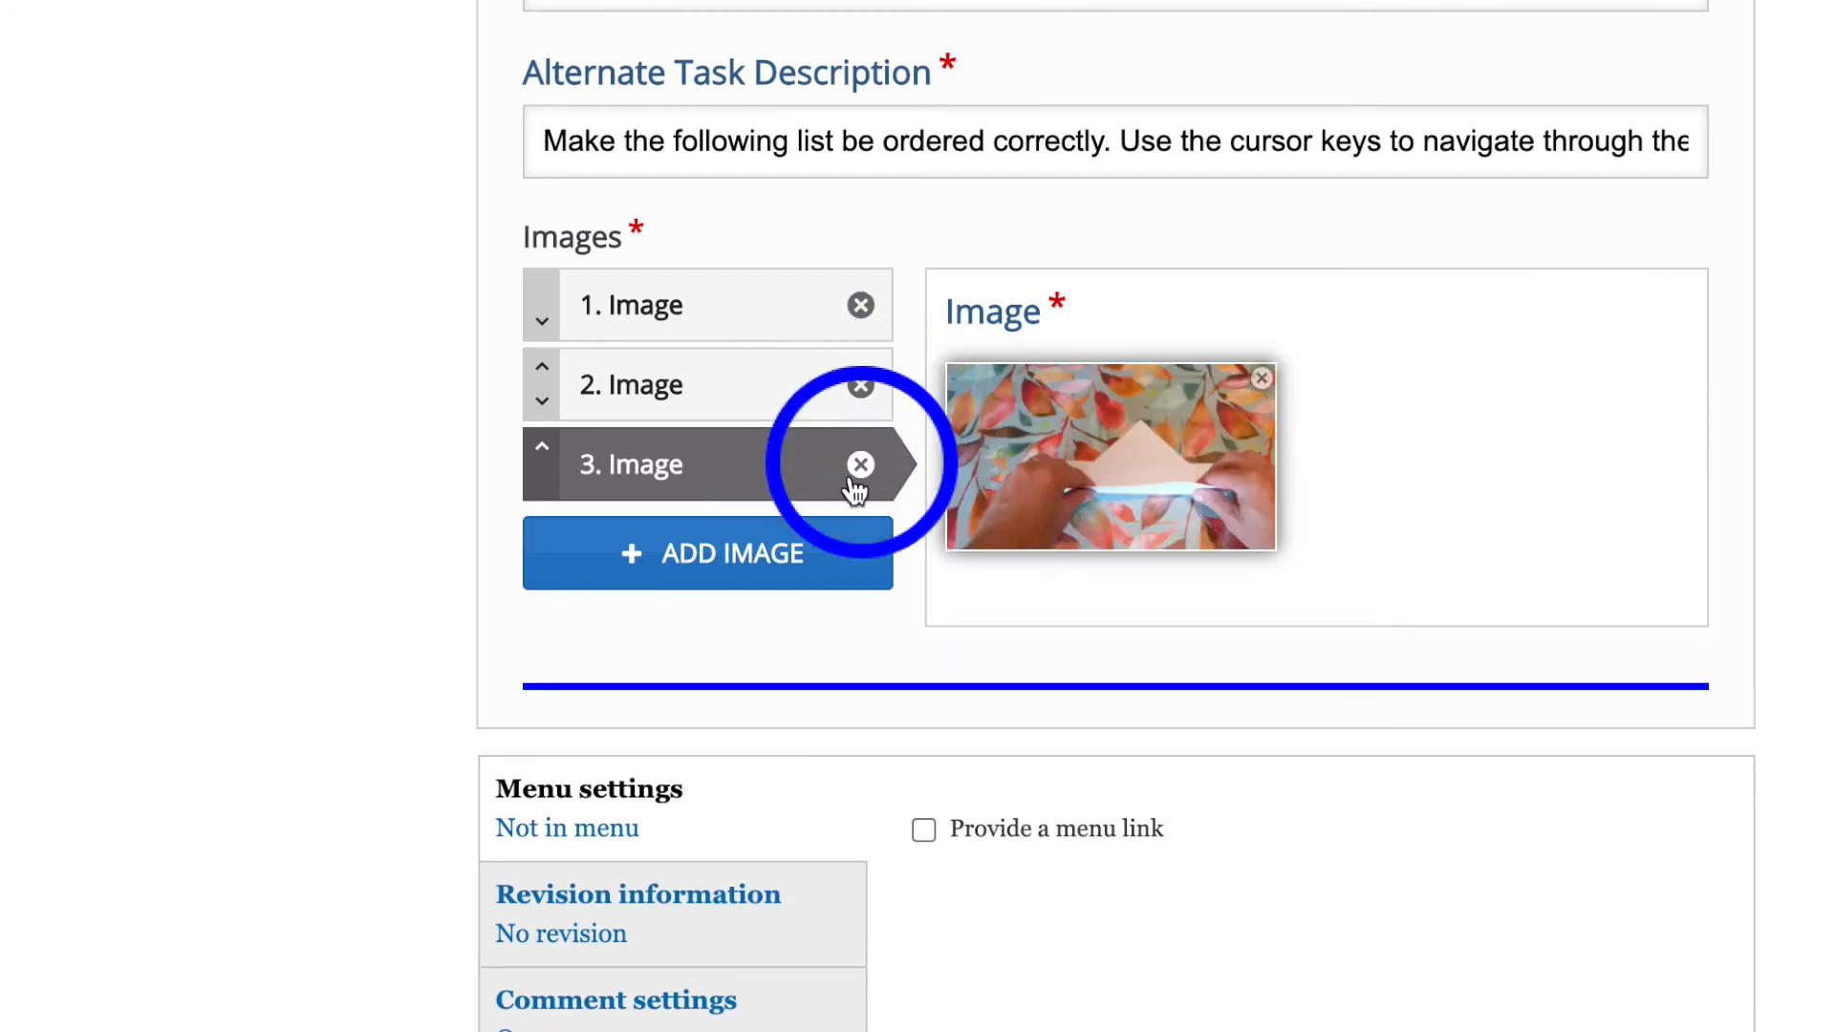
left_click(727, 556)
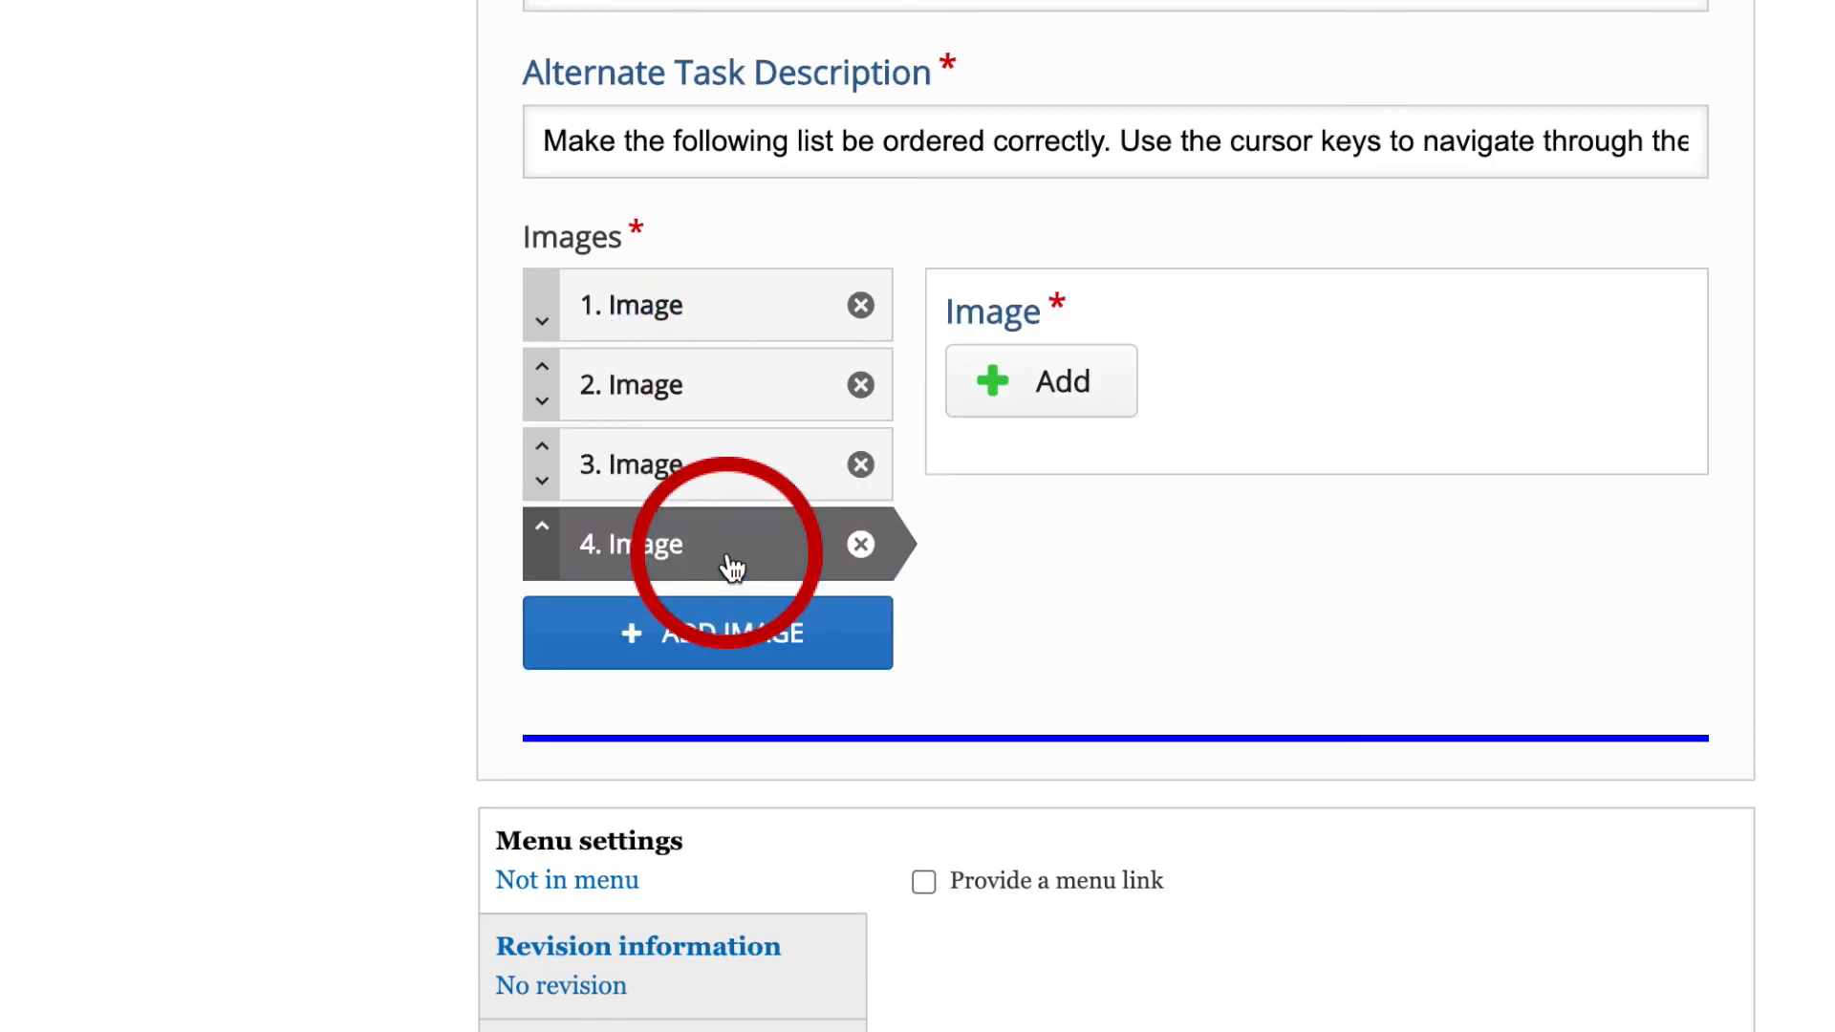
left_click(987, 387)
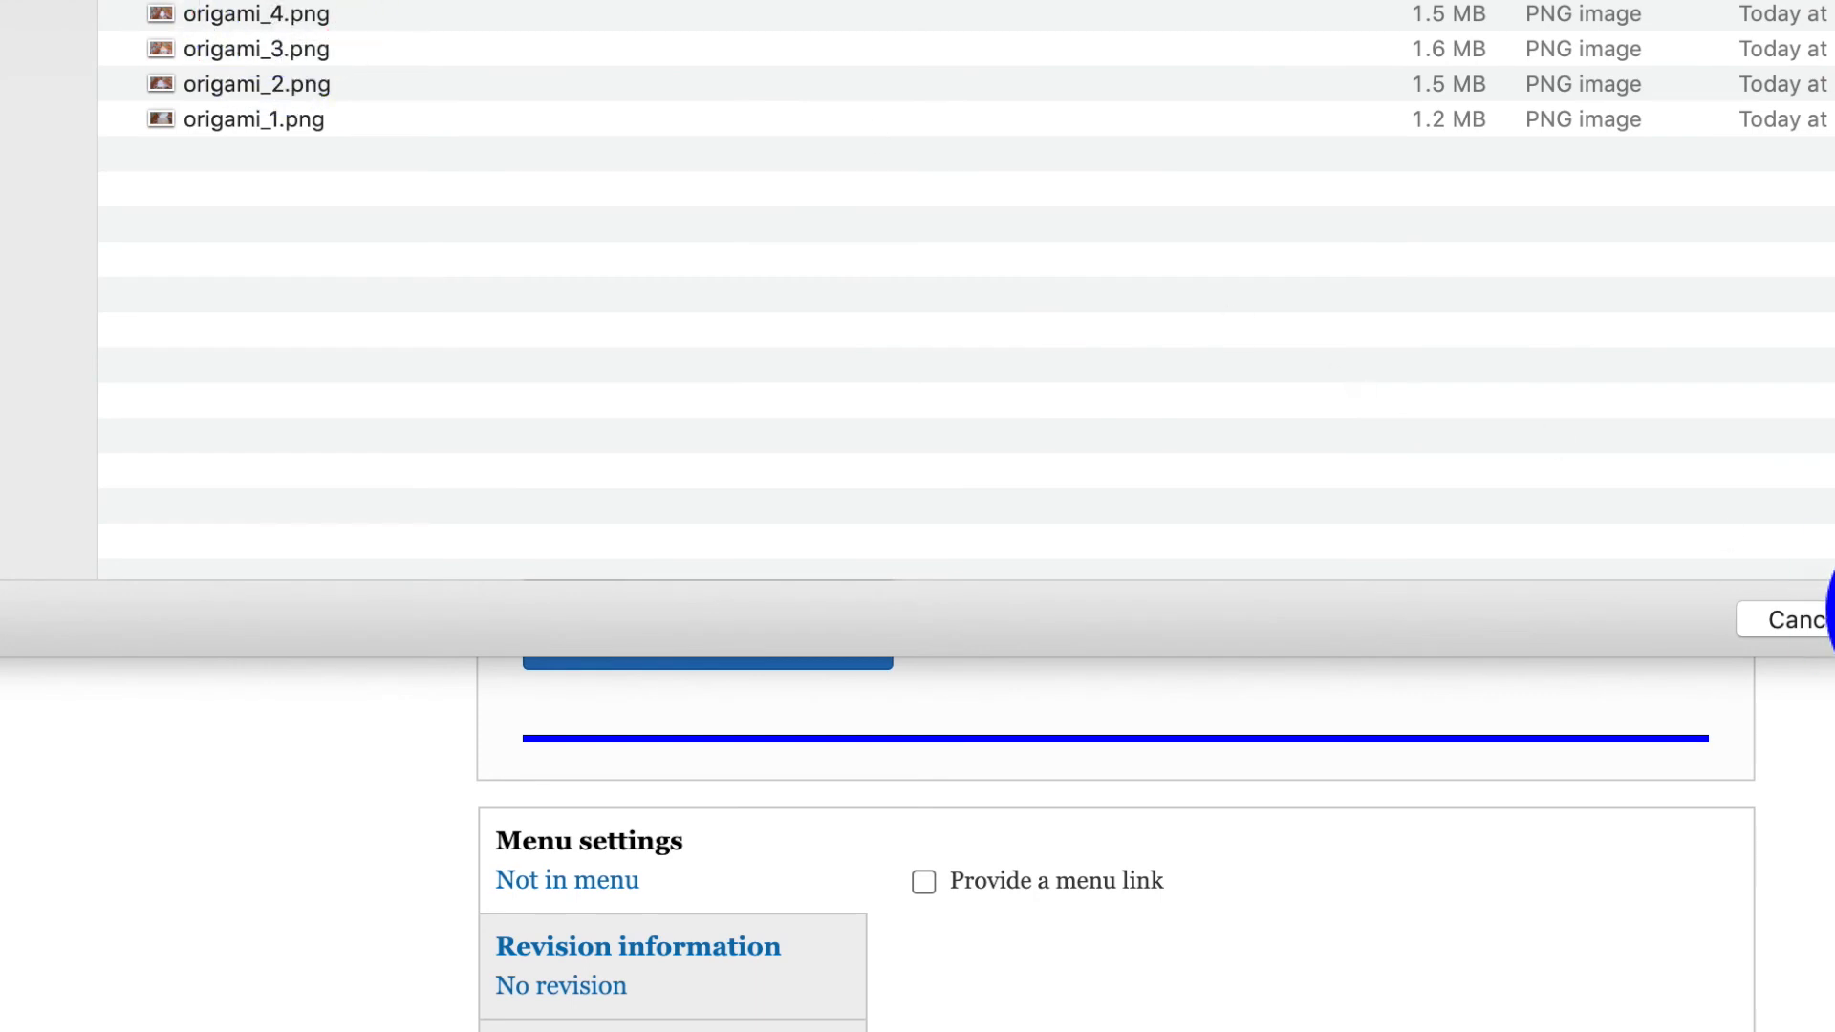
left_click(324, 19)
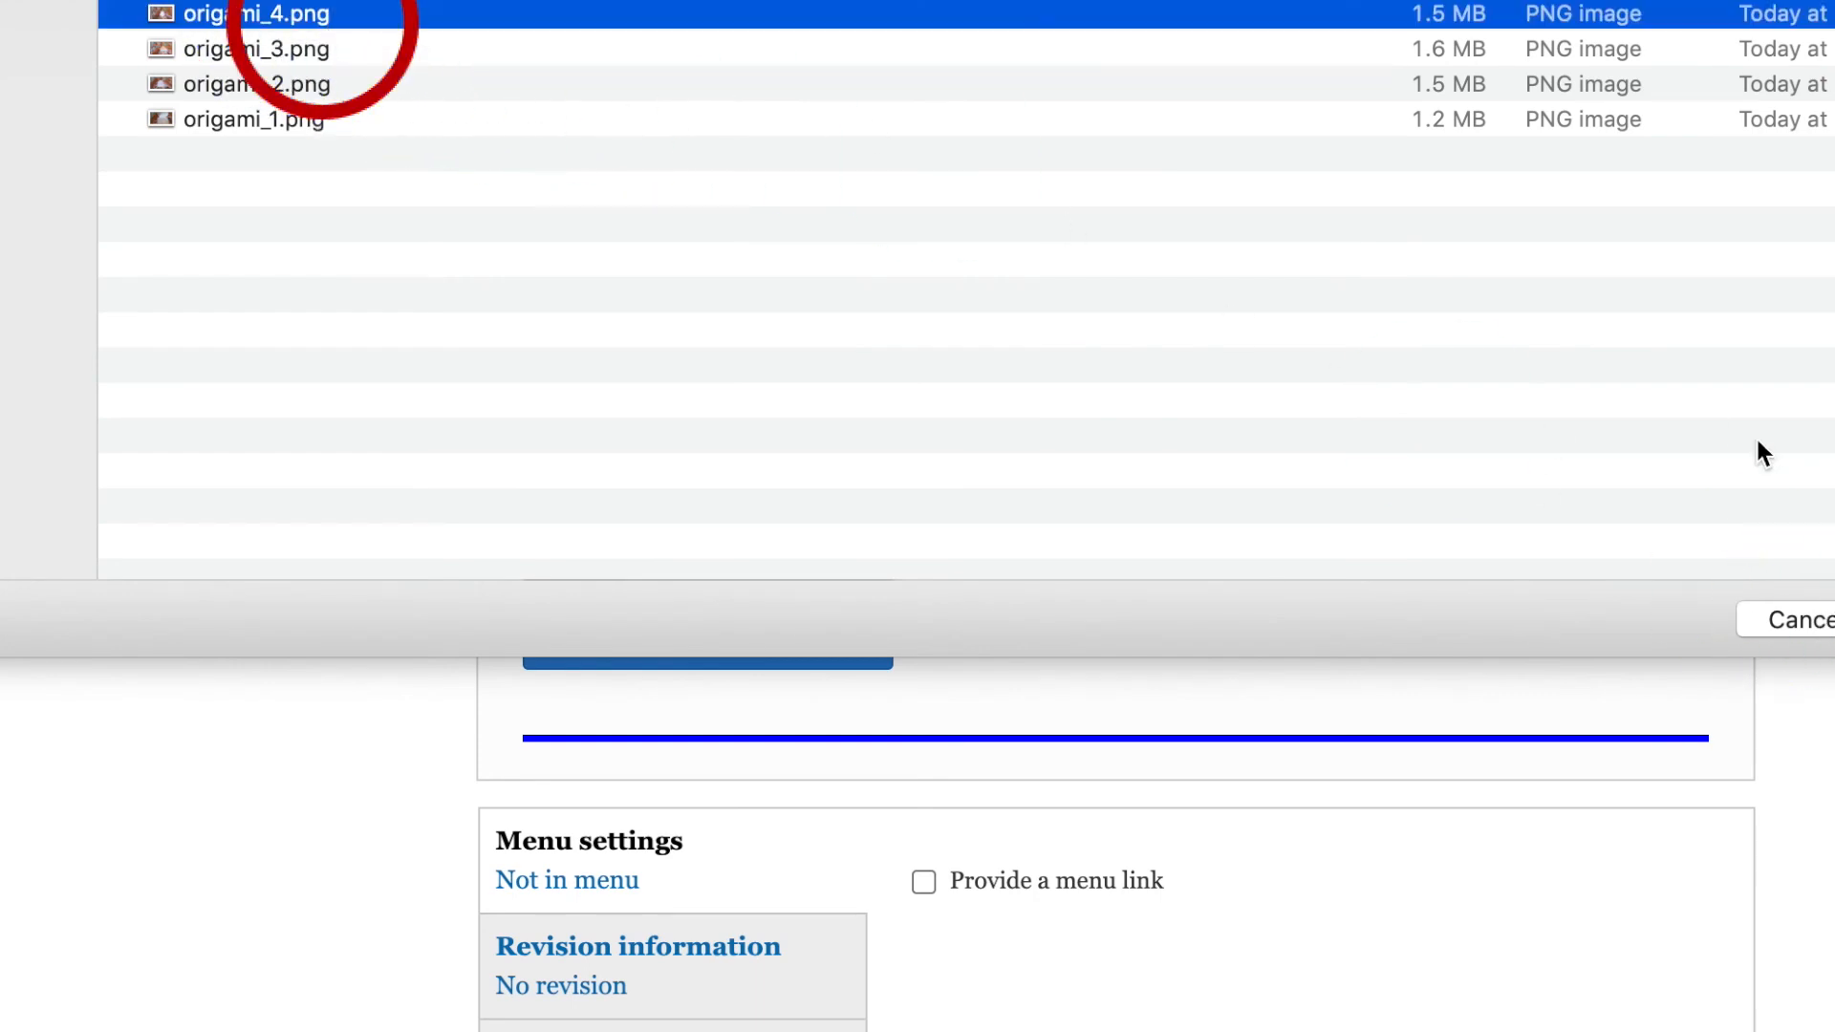
double_click(324, 19)
left_click(1180, 574)
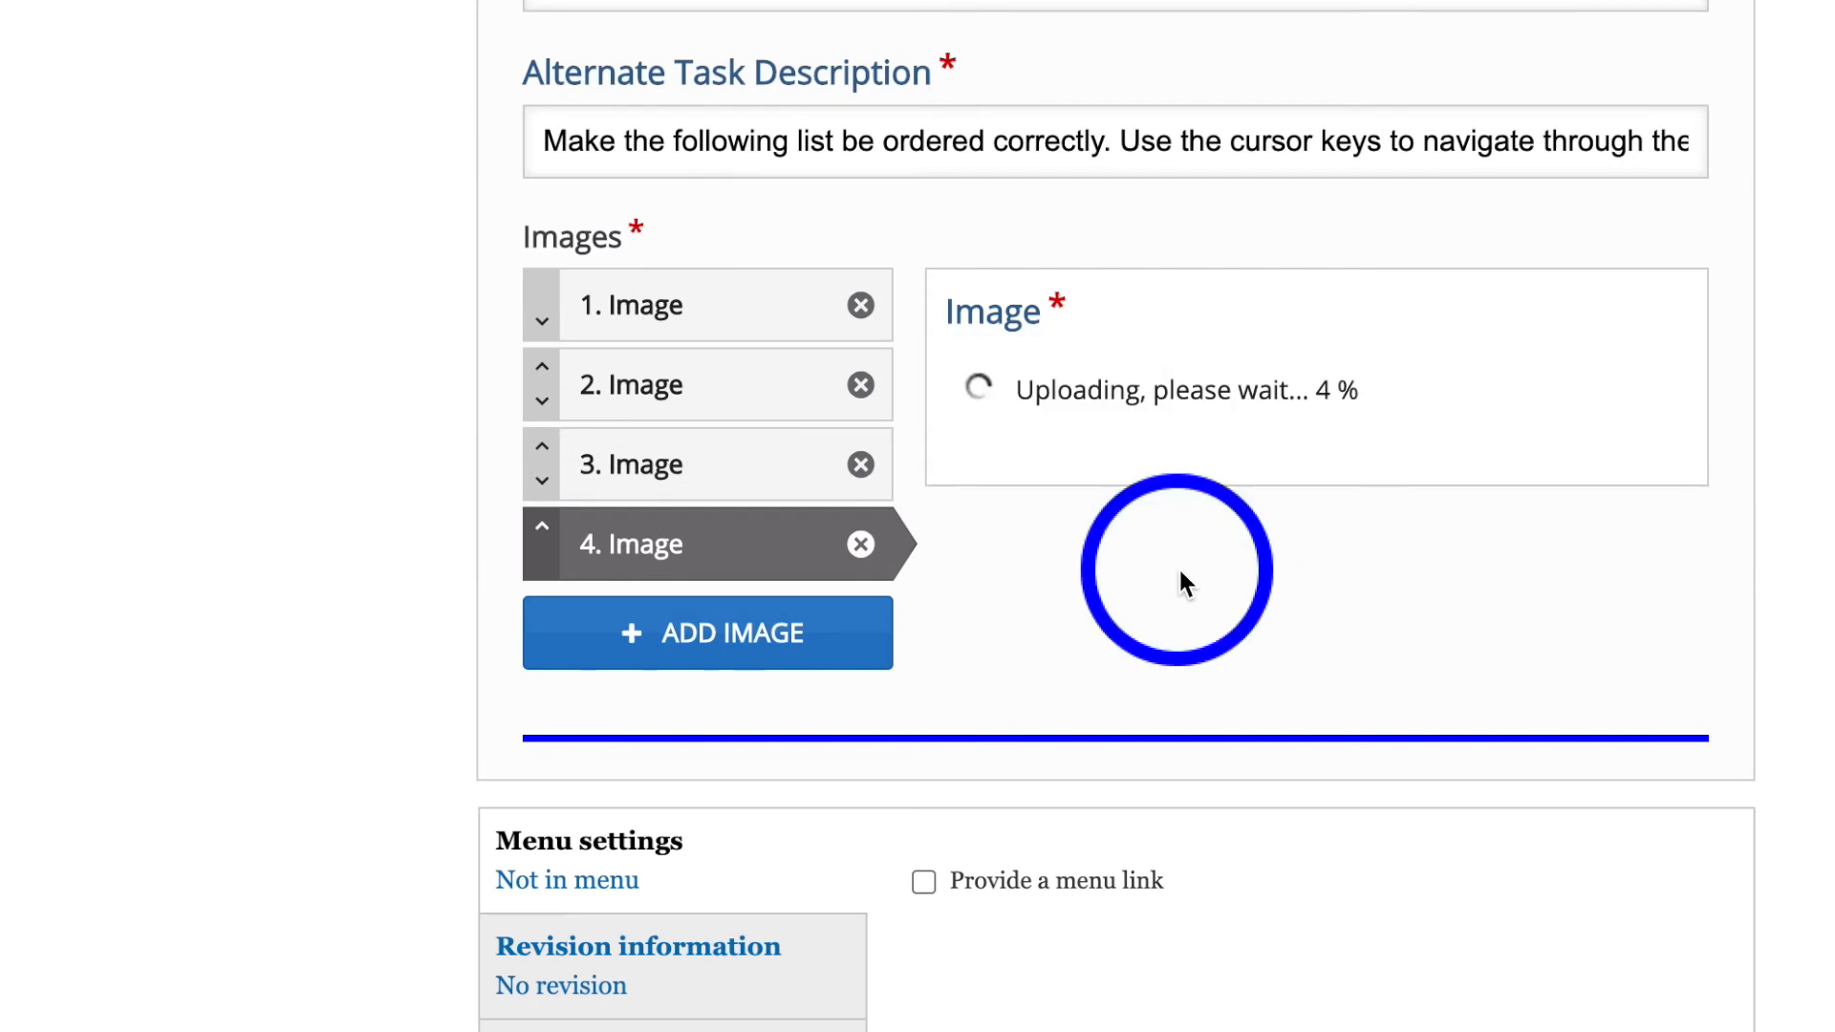
Add a fifth image entry to the sequencing quiz and upload the next origami step picture into it.
left_click(756, 633)
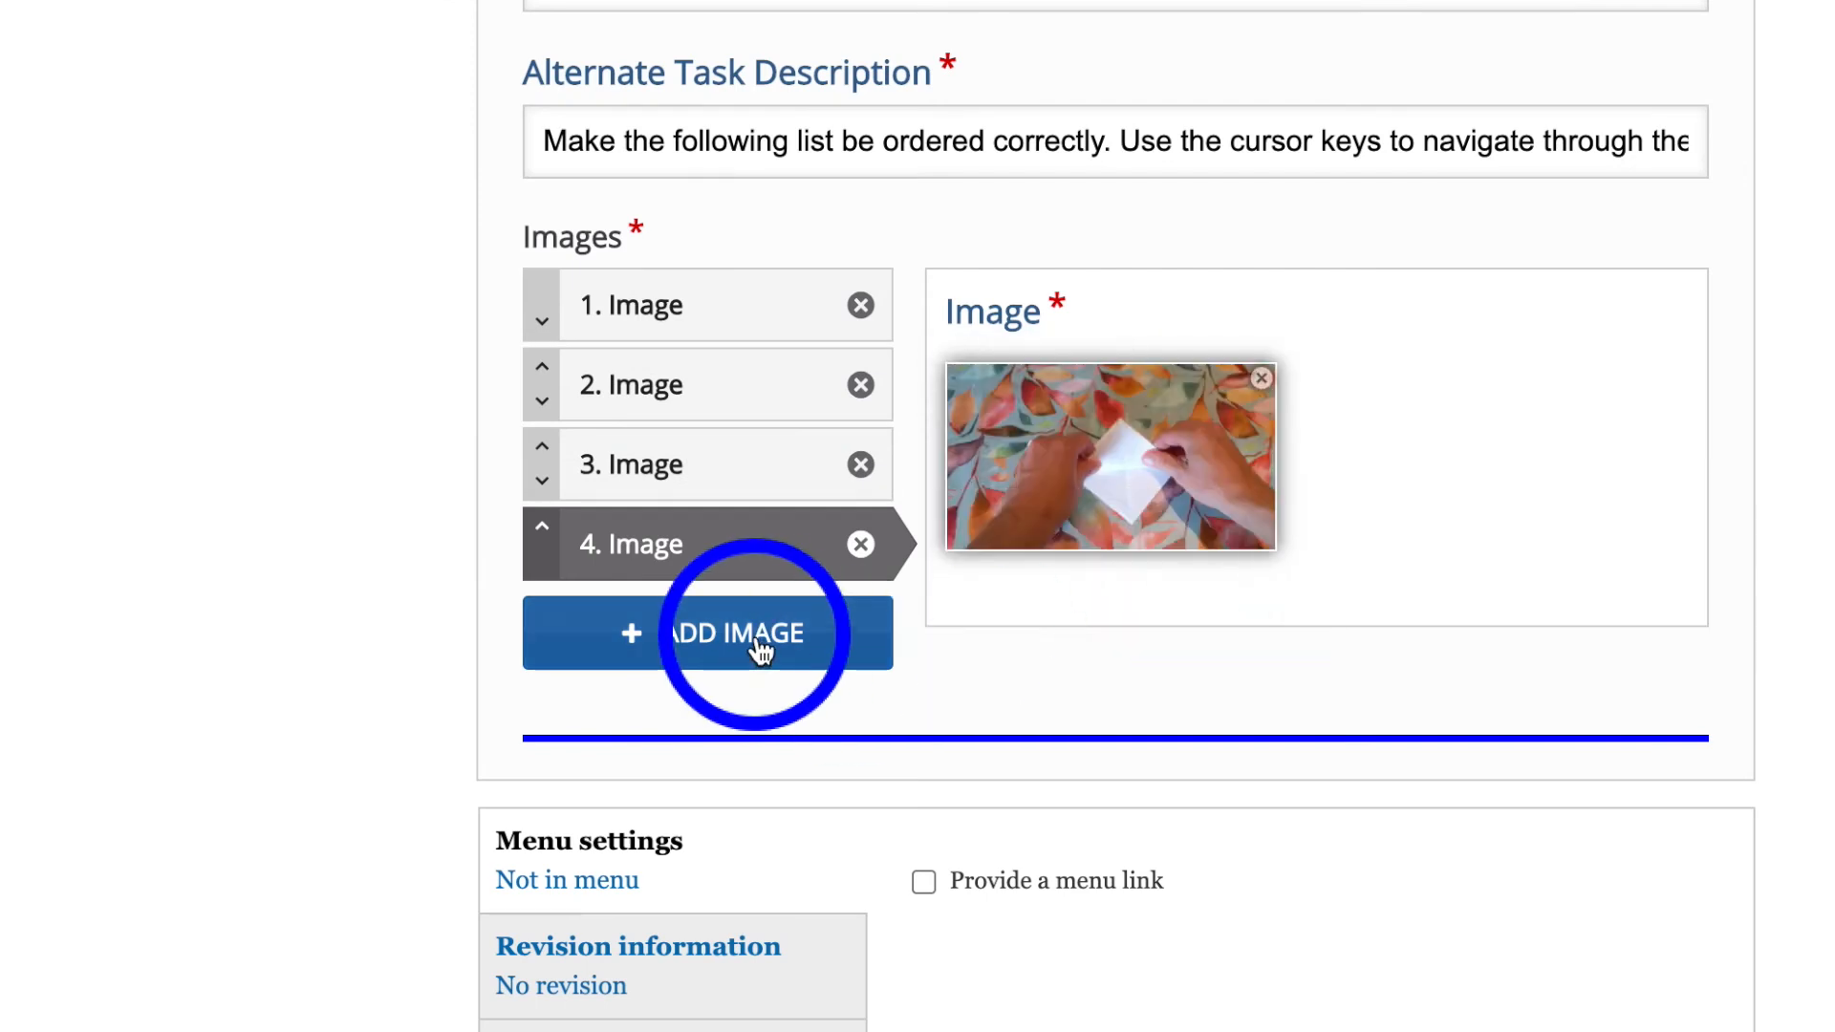
left_click(1068, 382)
double_click(306, 13)
left_click(1071, 627)
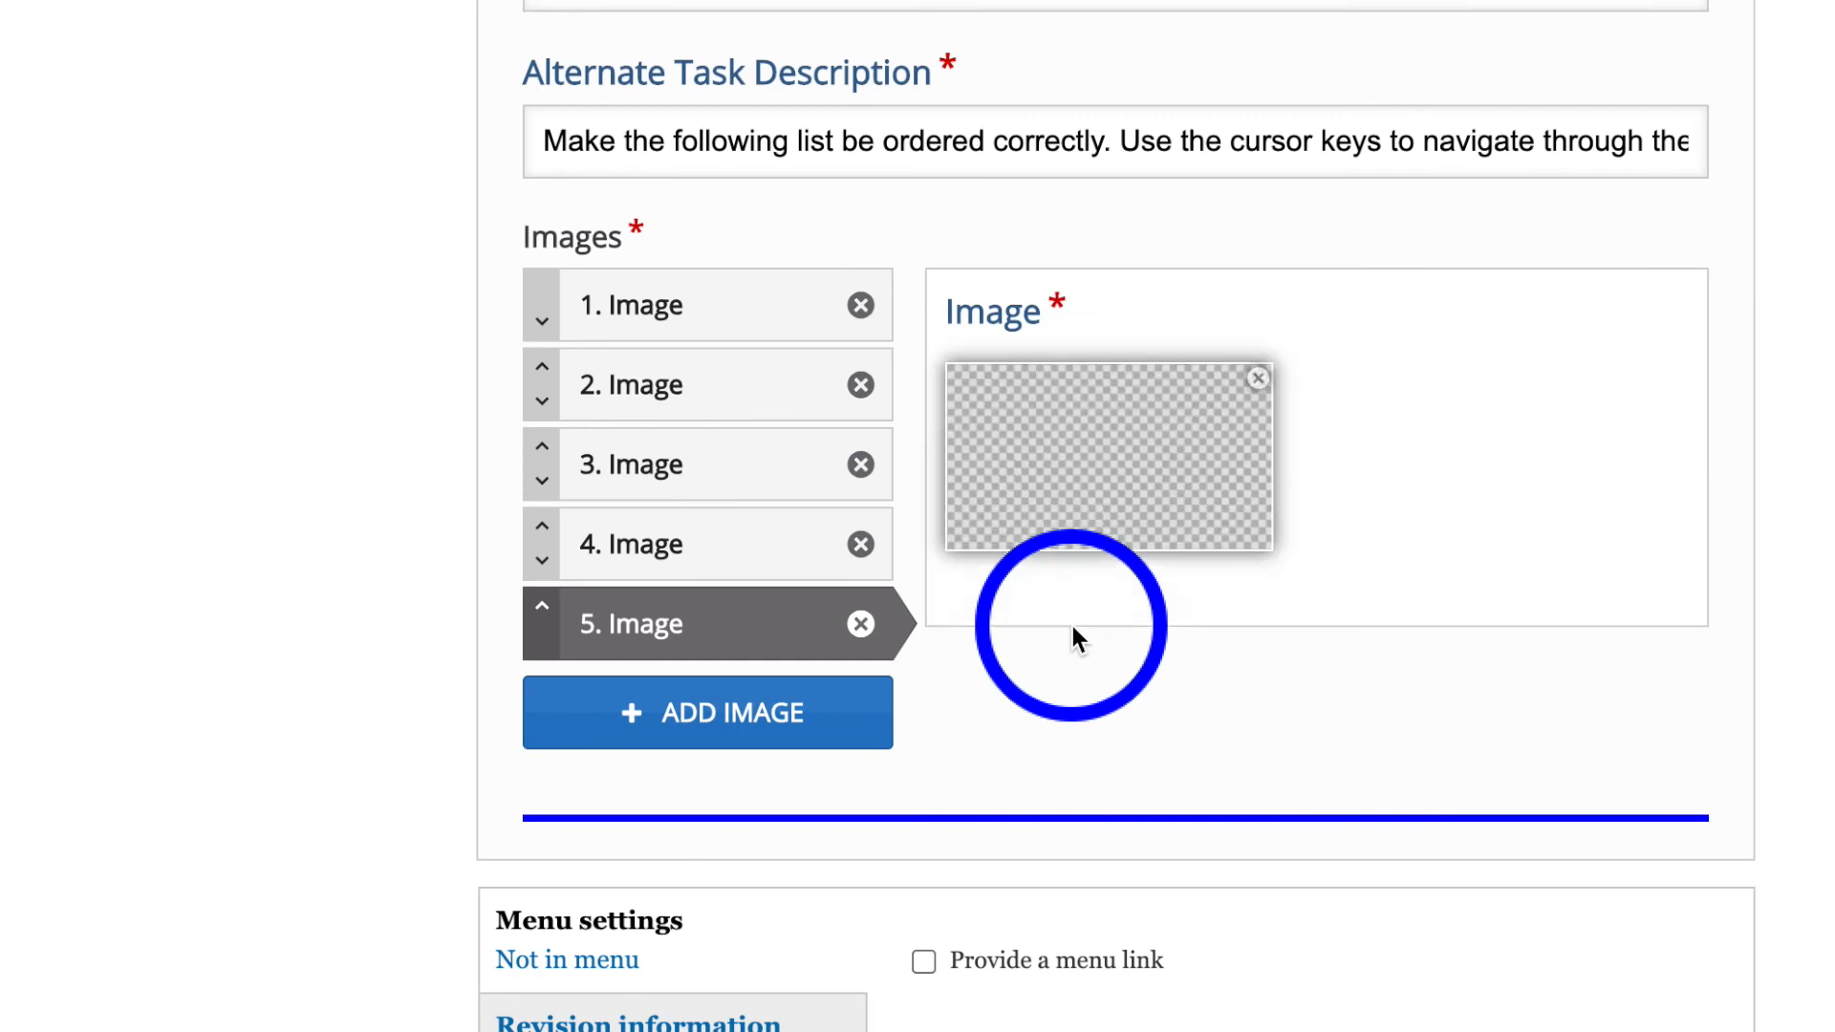
Add a sixth image entry to the sequencing quiz and upload the final origami step picture into it.
left_click(758, 721)
left_click(1054, 400)
double_click(286, 16)
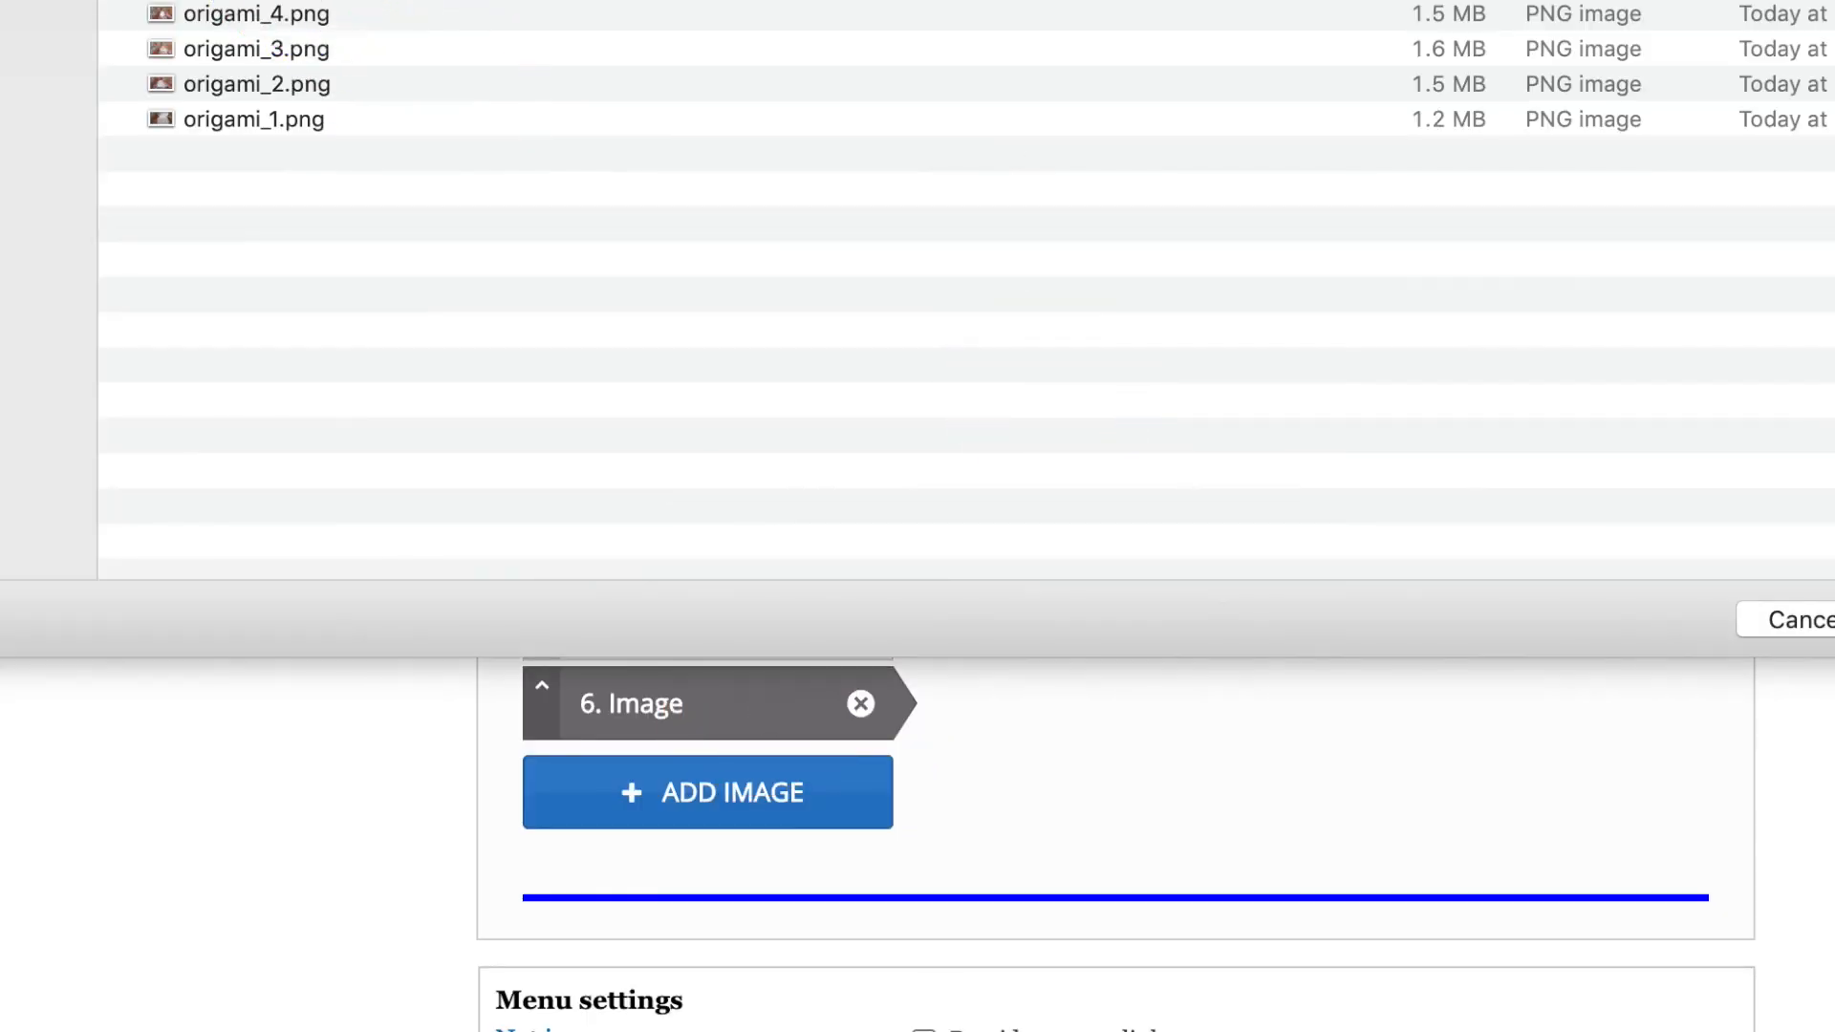
left_click(854, 798)
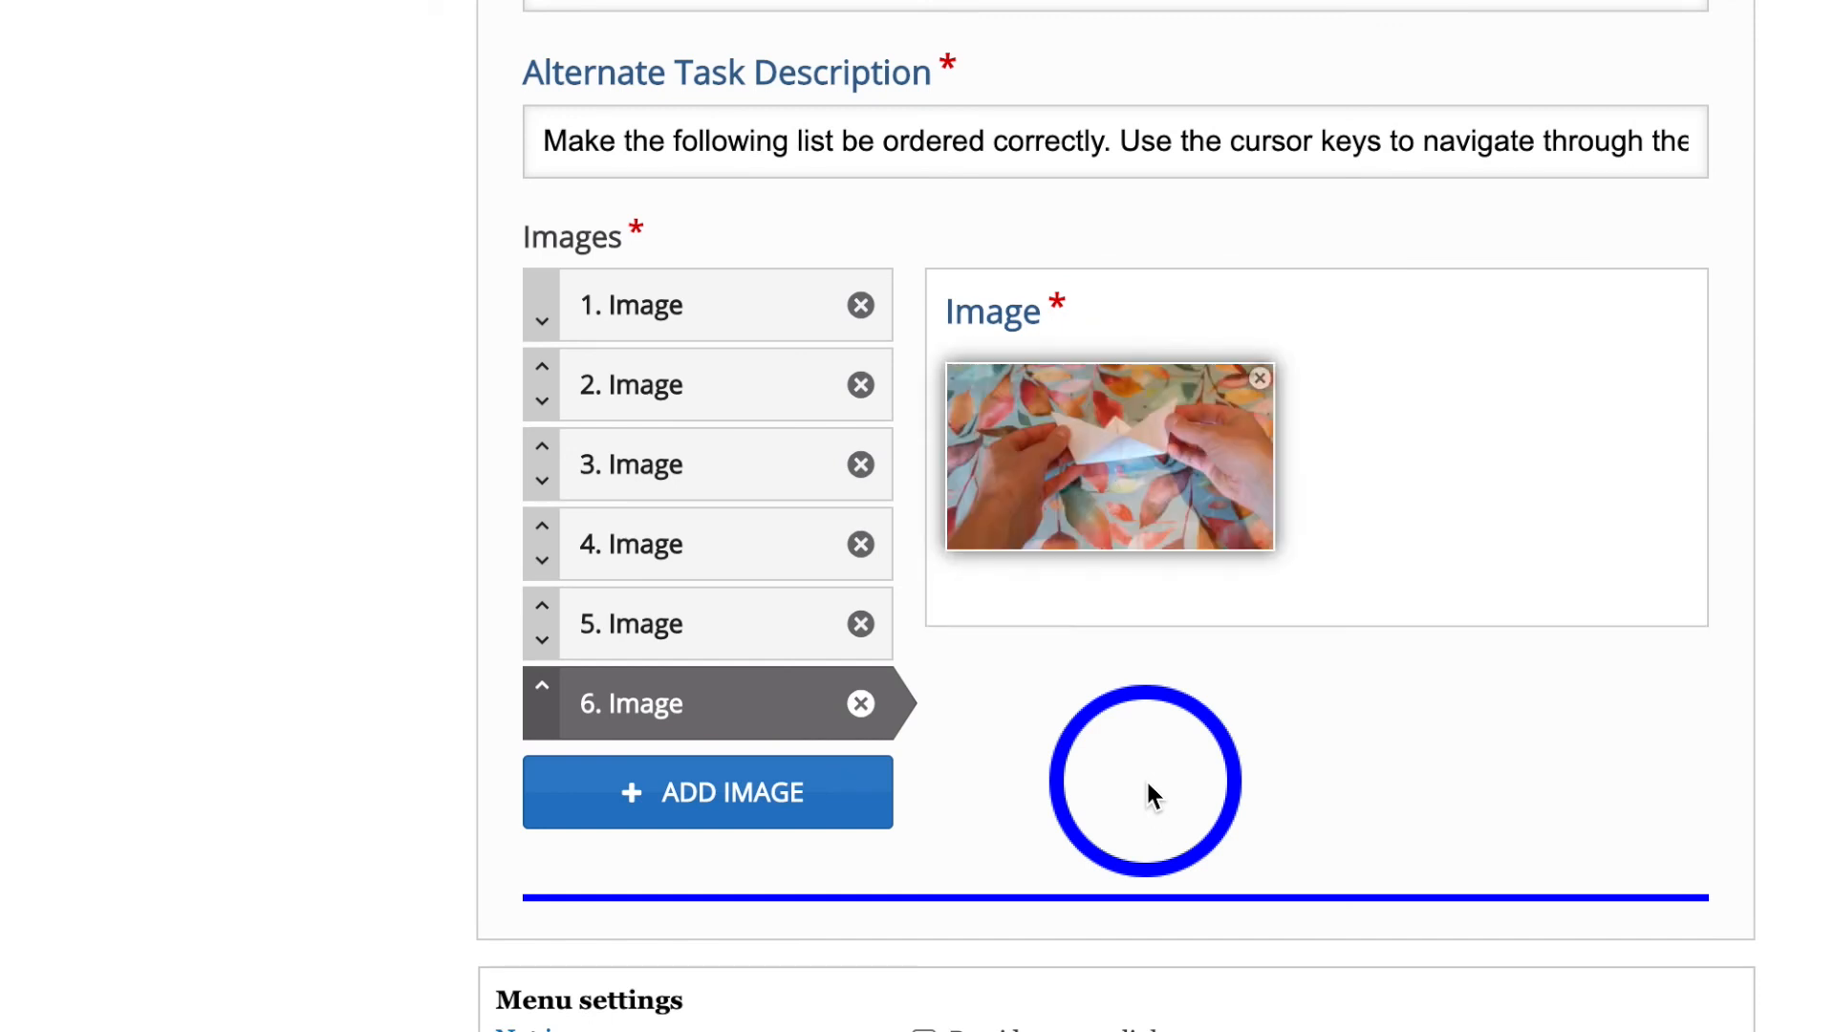
Publish the completed origami boat activity.
scroll(1148, 784, "down", 9)
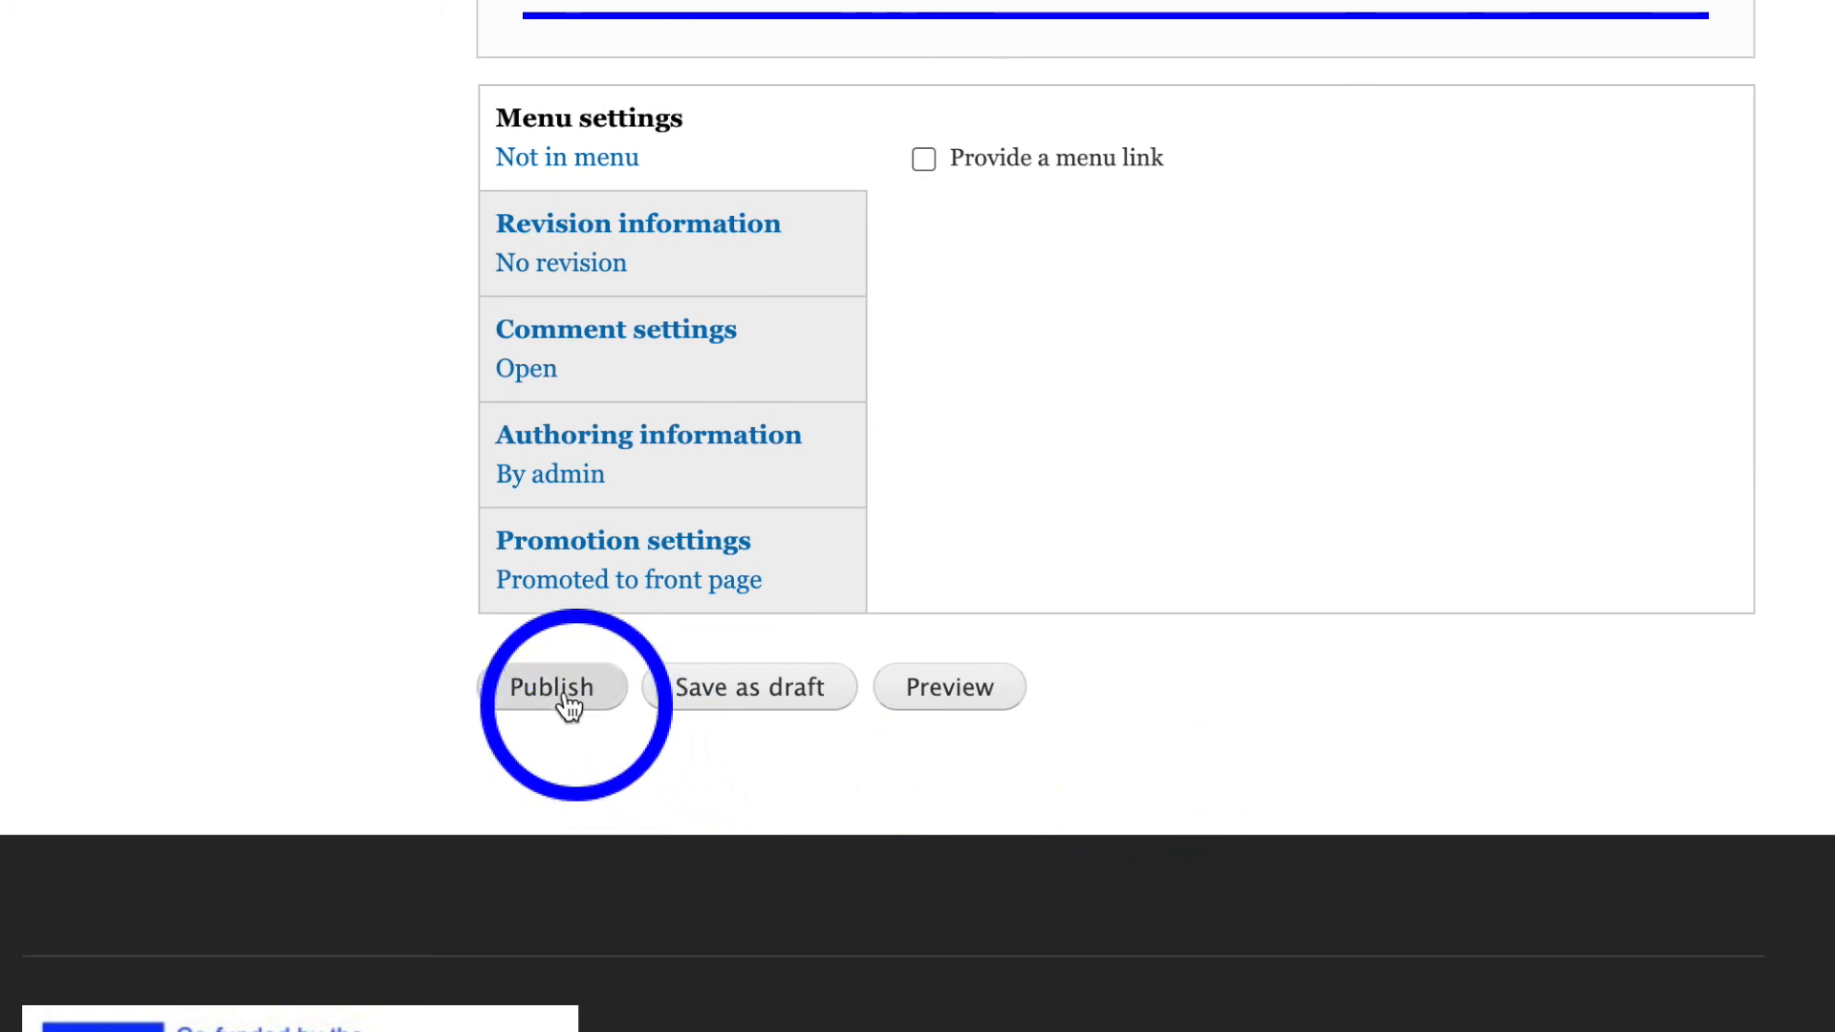
left_click(560, 703)
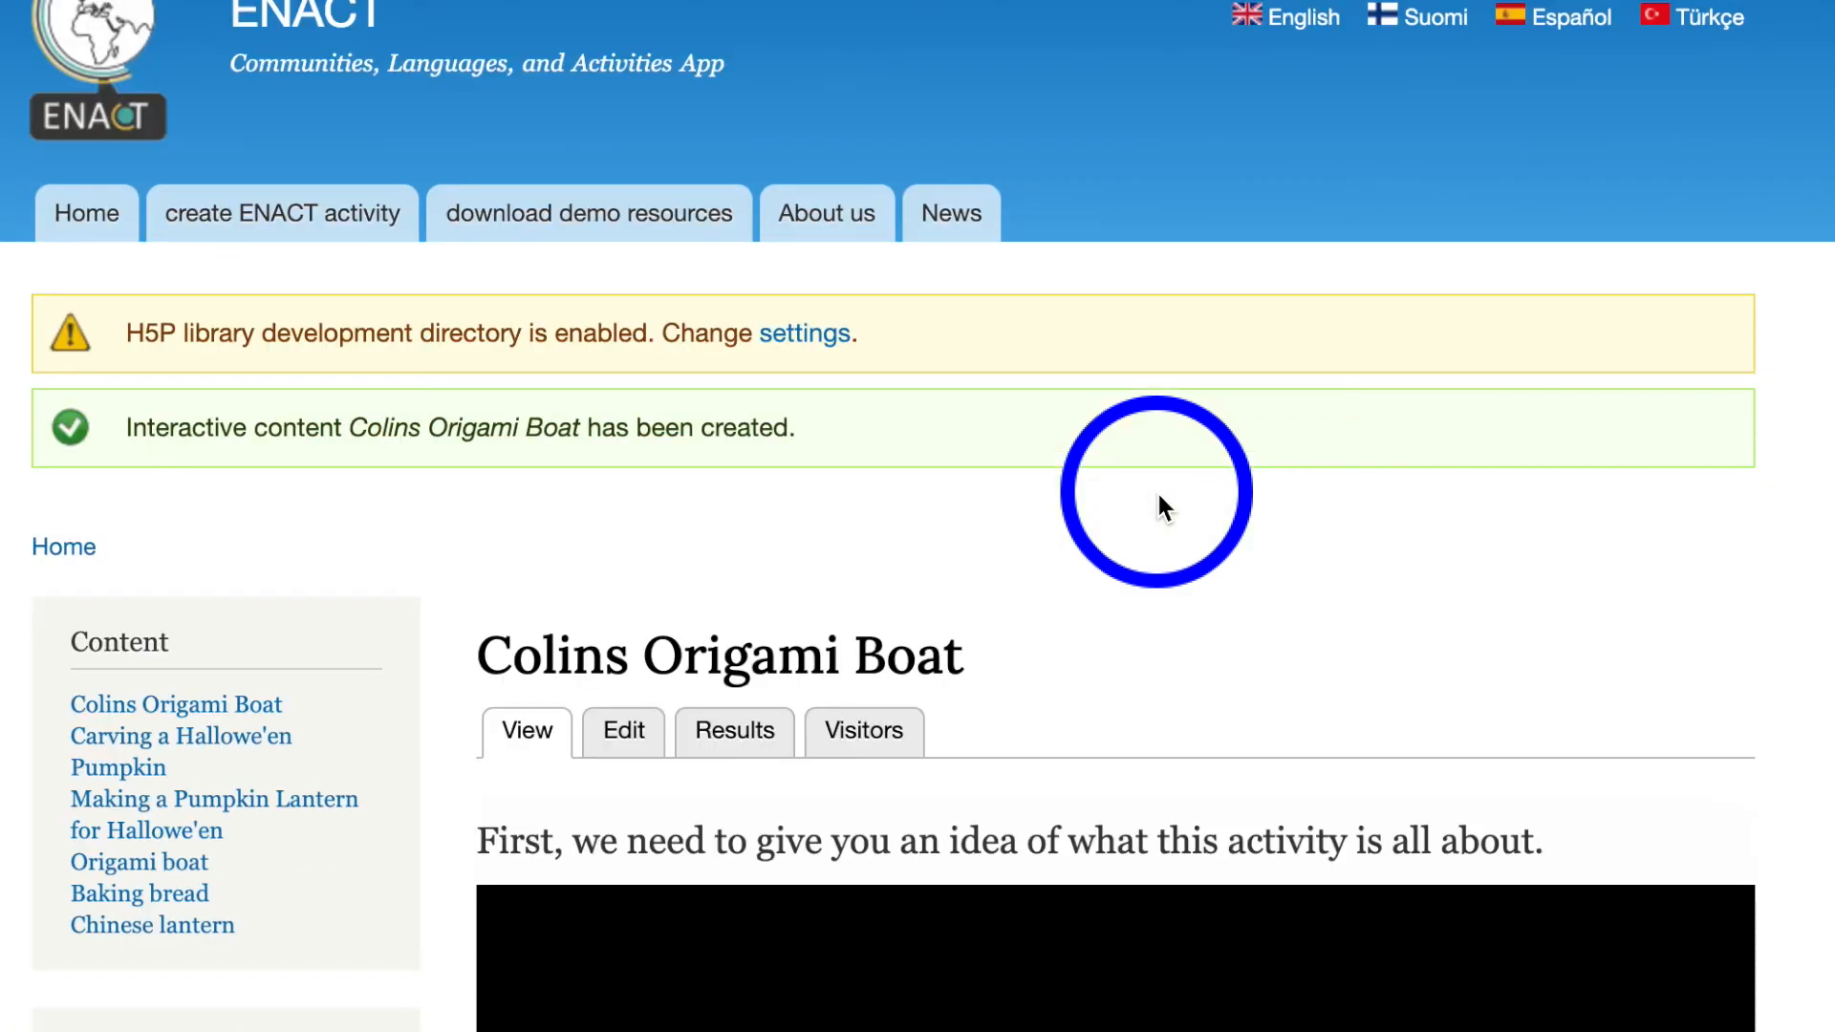
Play the introductory video on the published activity page until its text overlay shows, and pause it.
scroll(1164, 506, "down", 6)
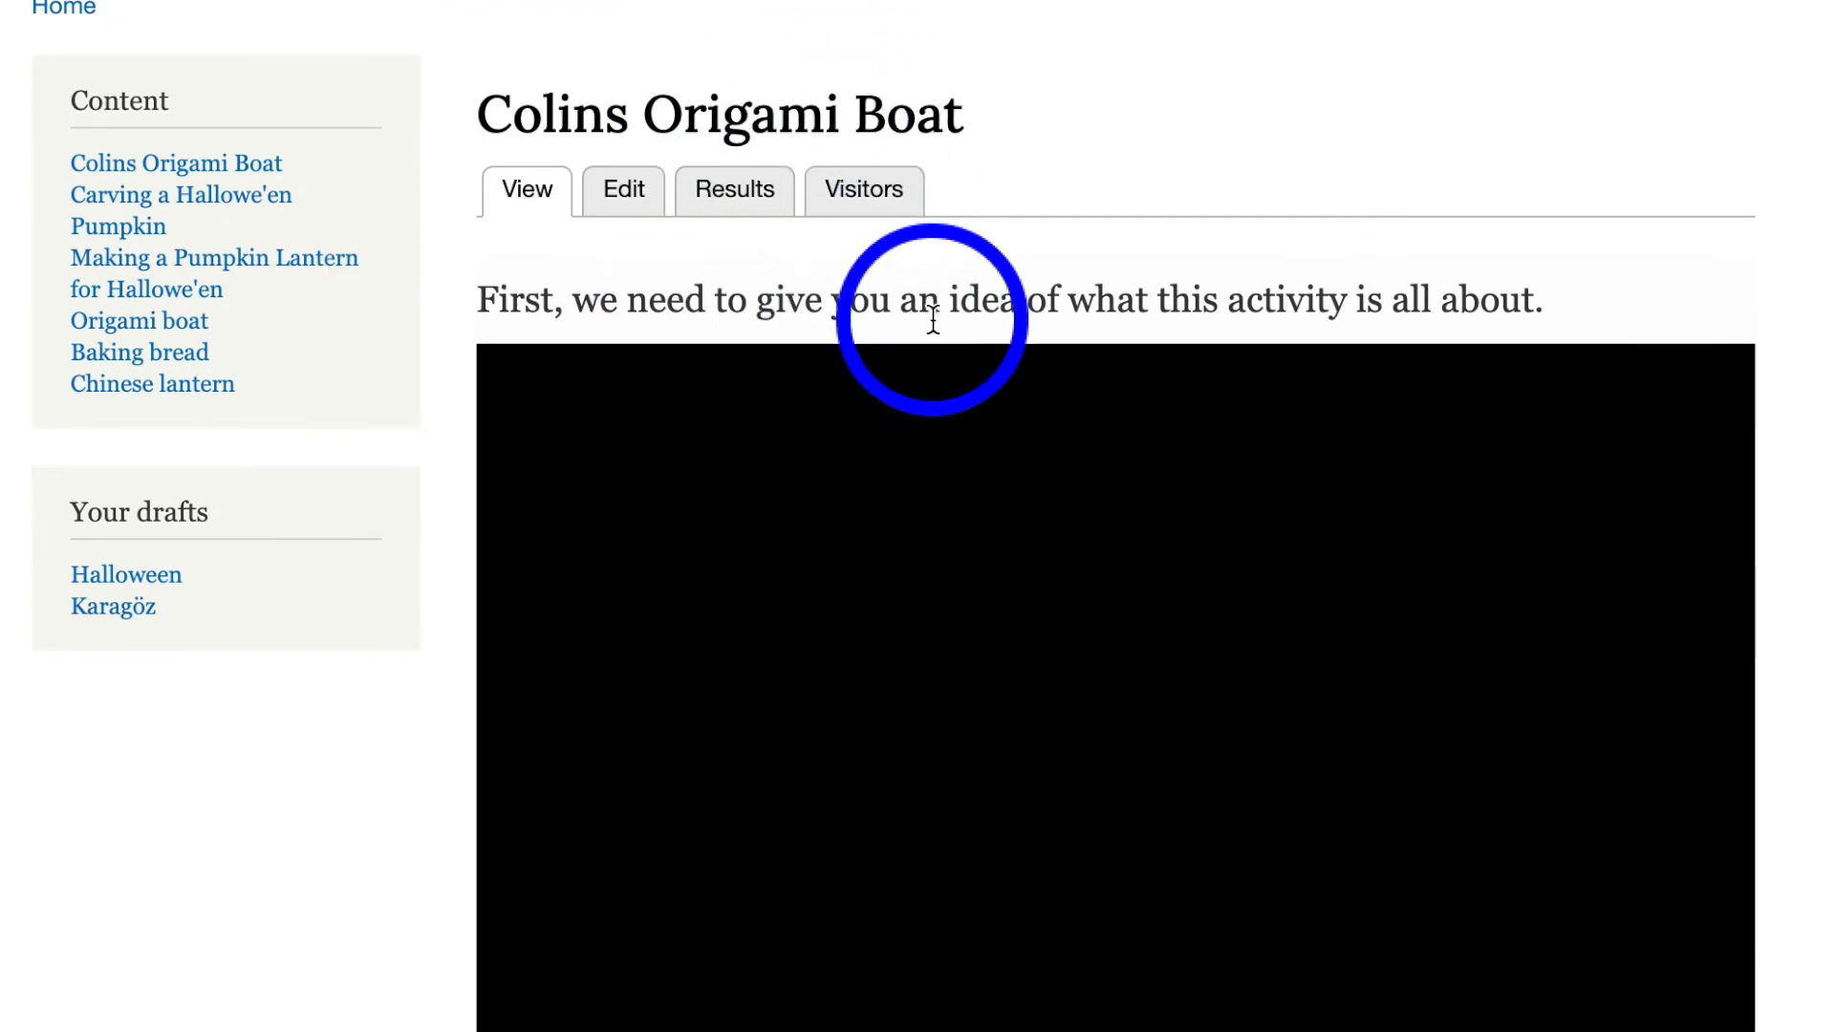
scroll(933, 320, "down", 3)
scroll(1011, 607, "down", 1)
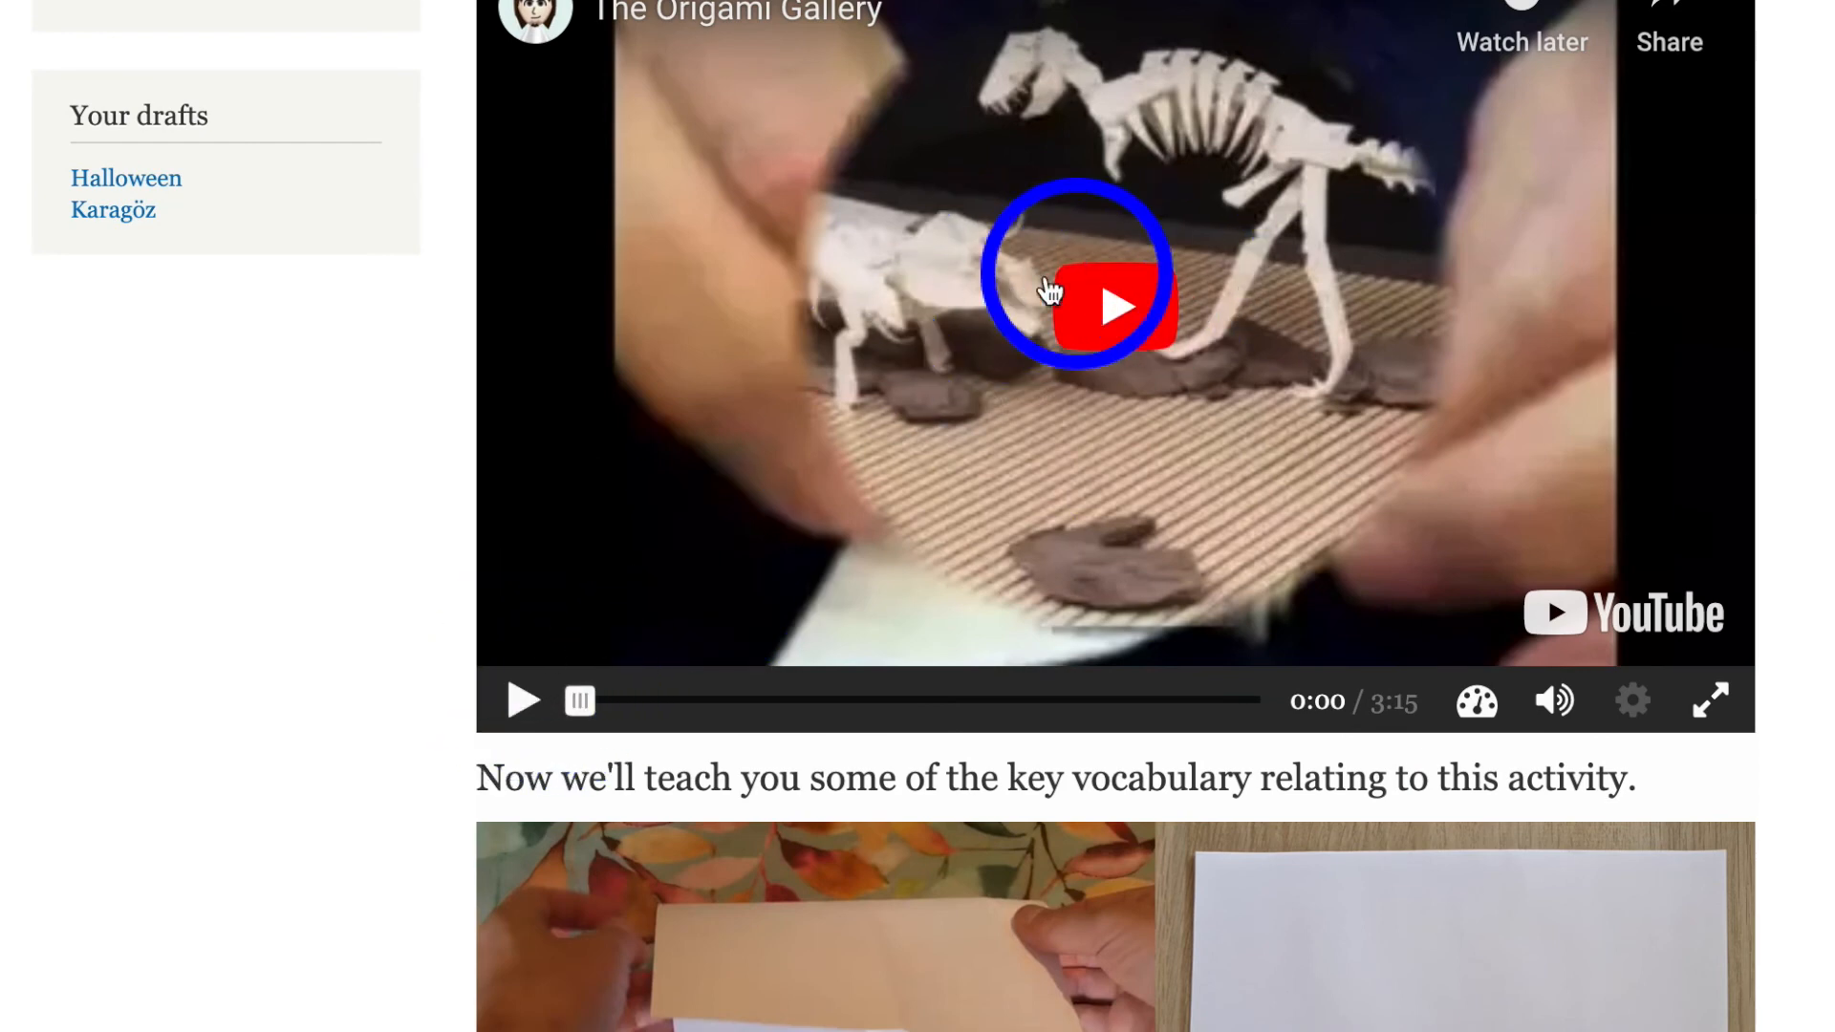
left_click(524, 706)
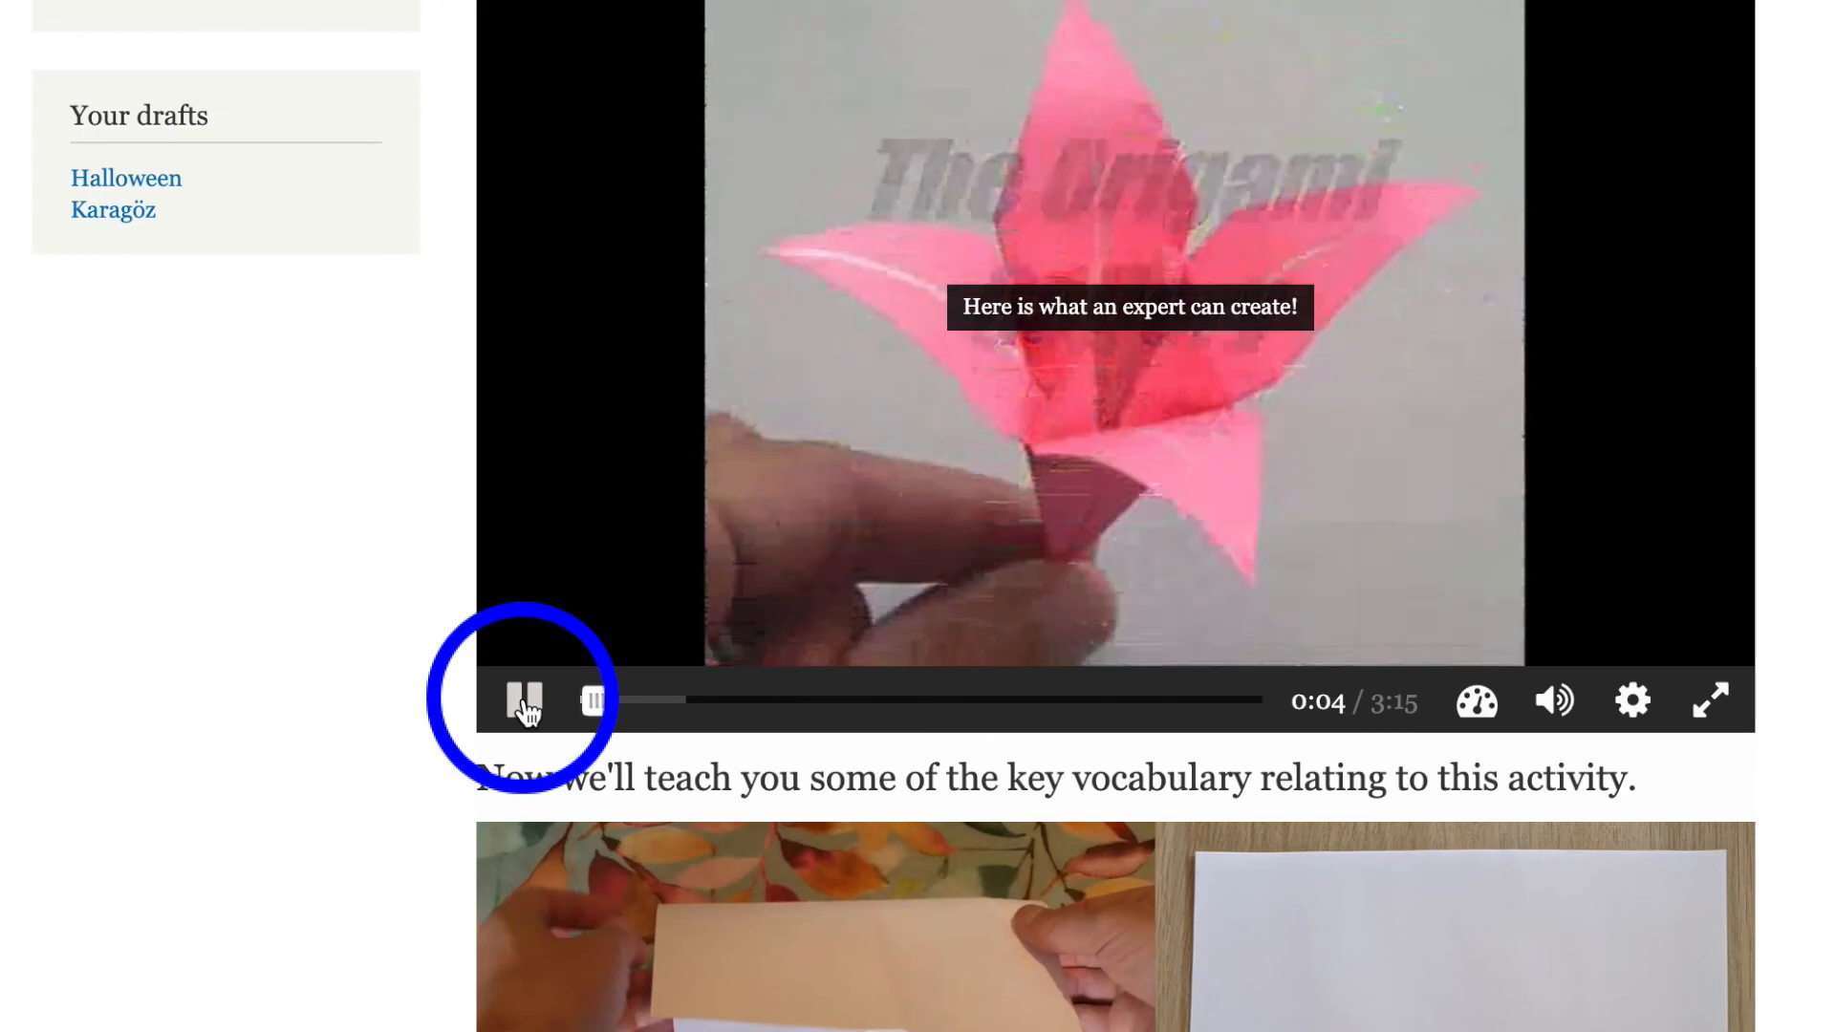
left_click(526, 708)
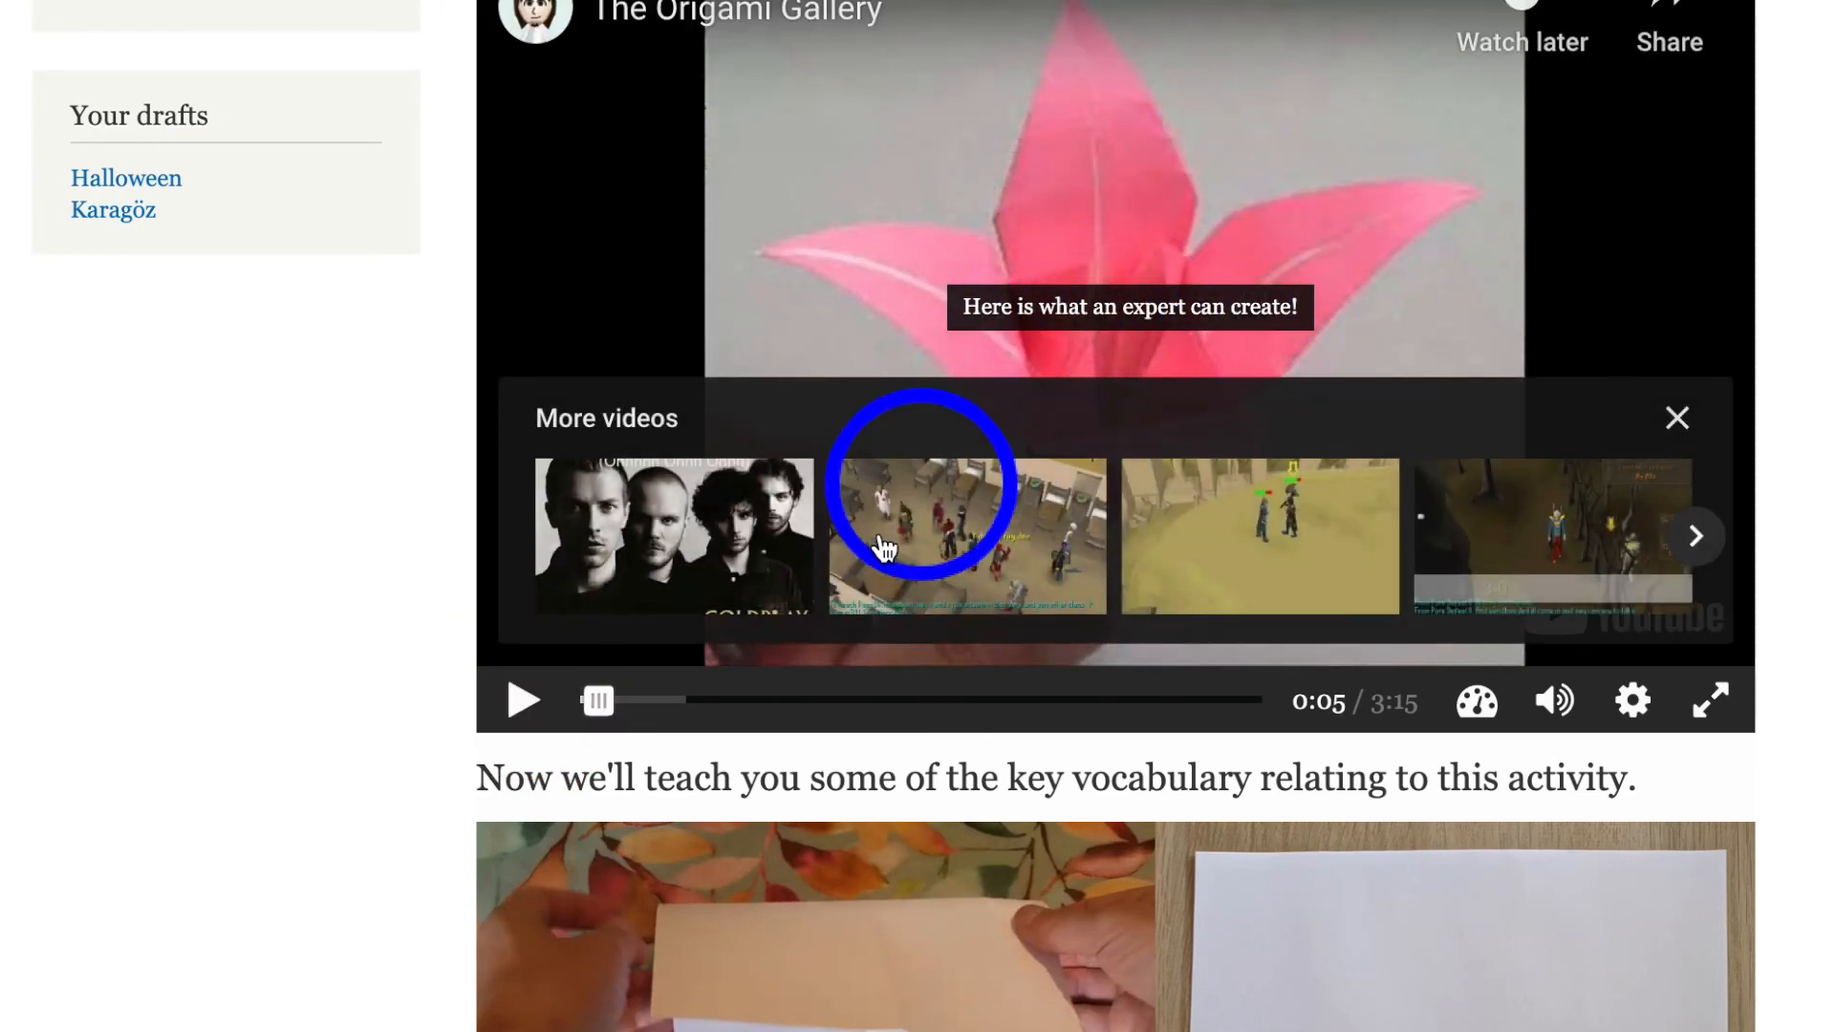
Check the crease hotspot on the published vocabulary image and close its pop-up.
scroll(824, 663, "down", 6)
scroll(824, 664, "down", 3)
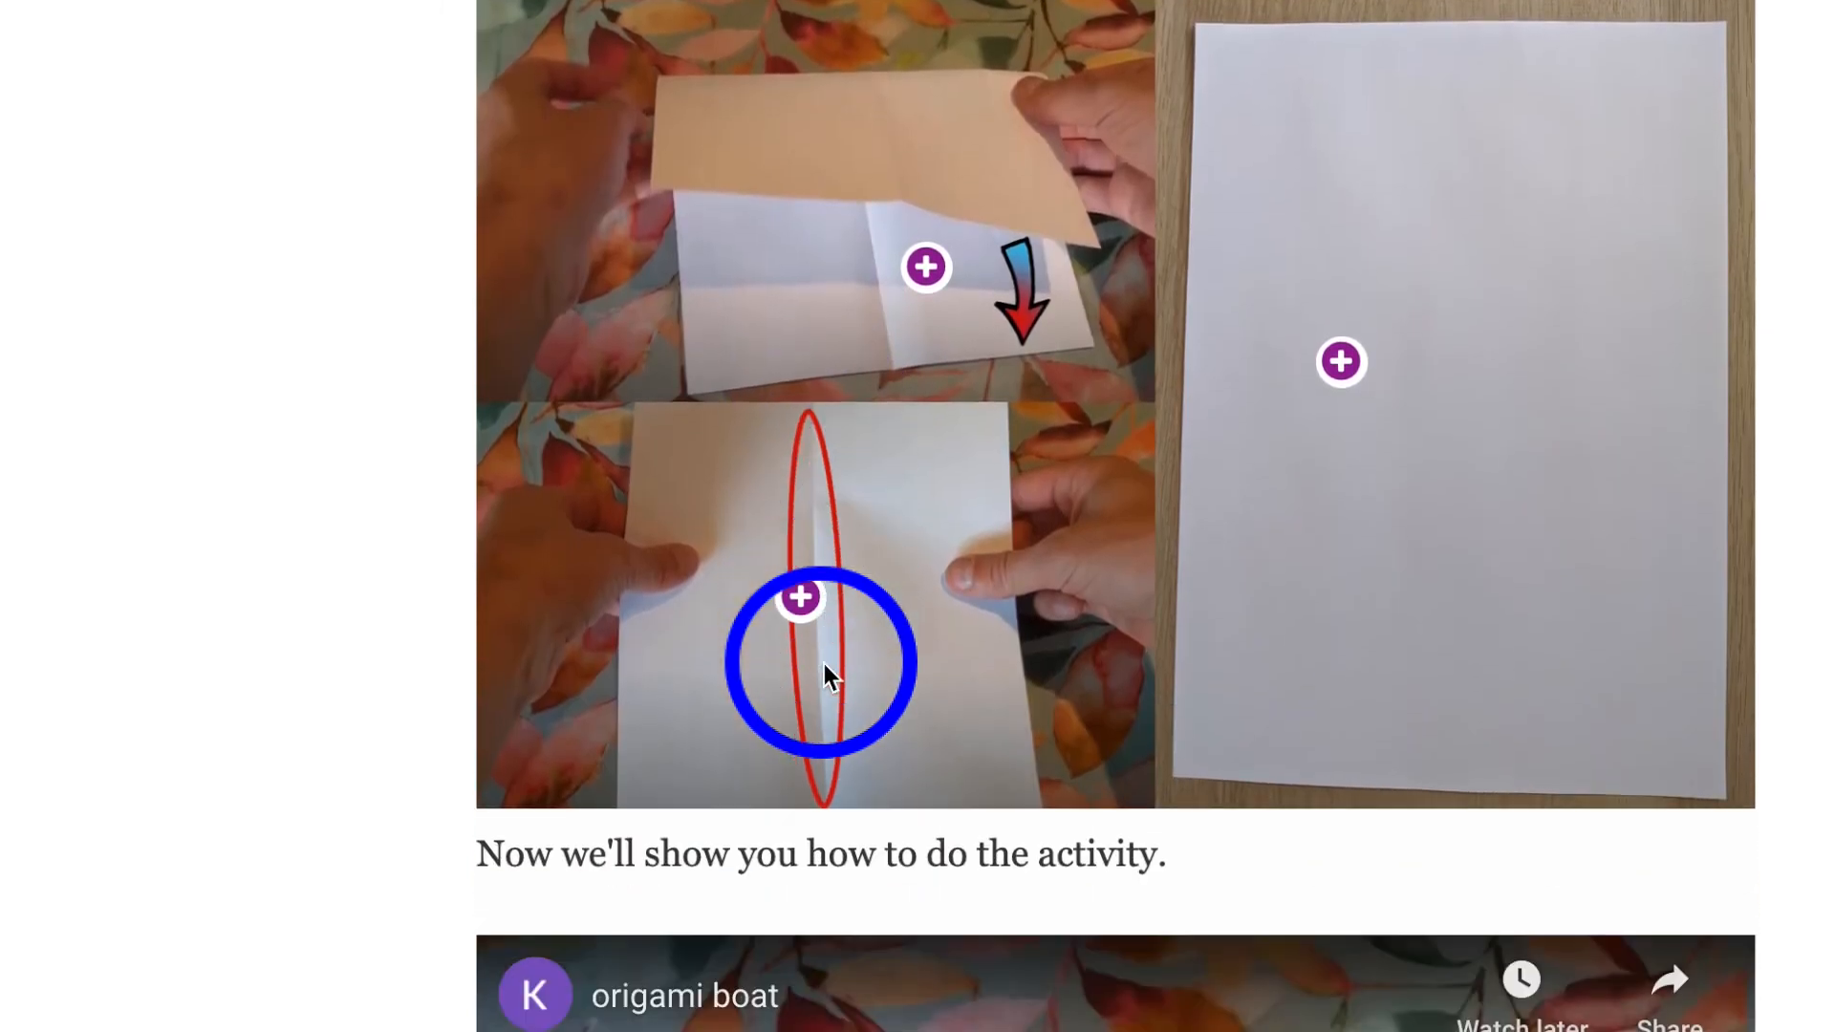
left_click(801, 600)
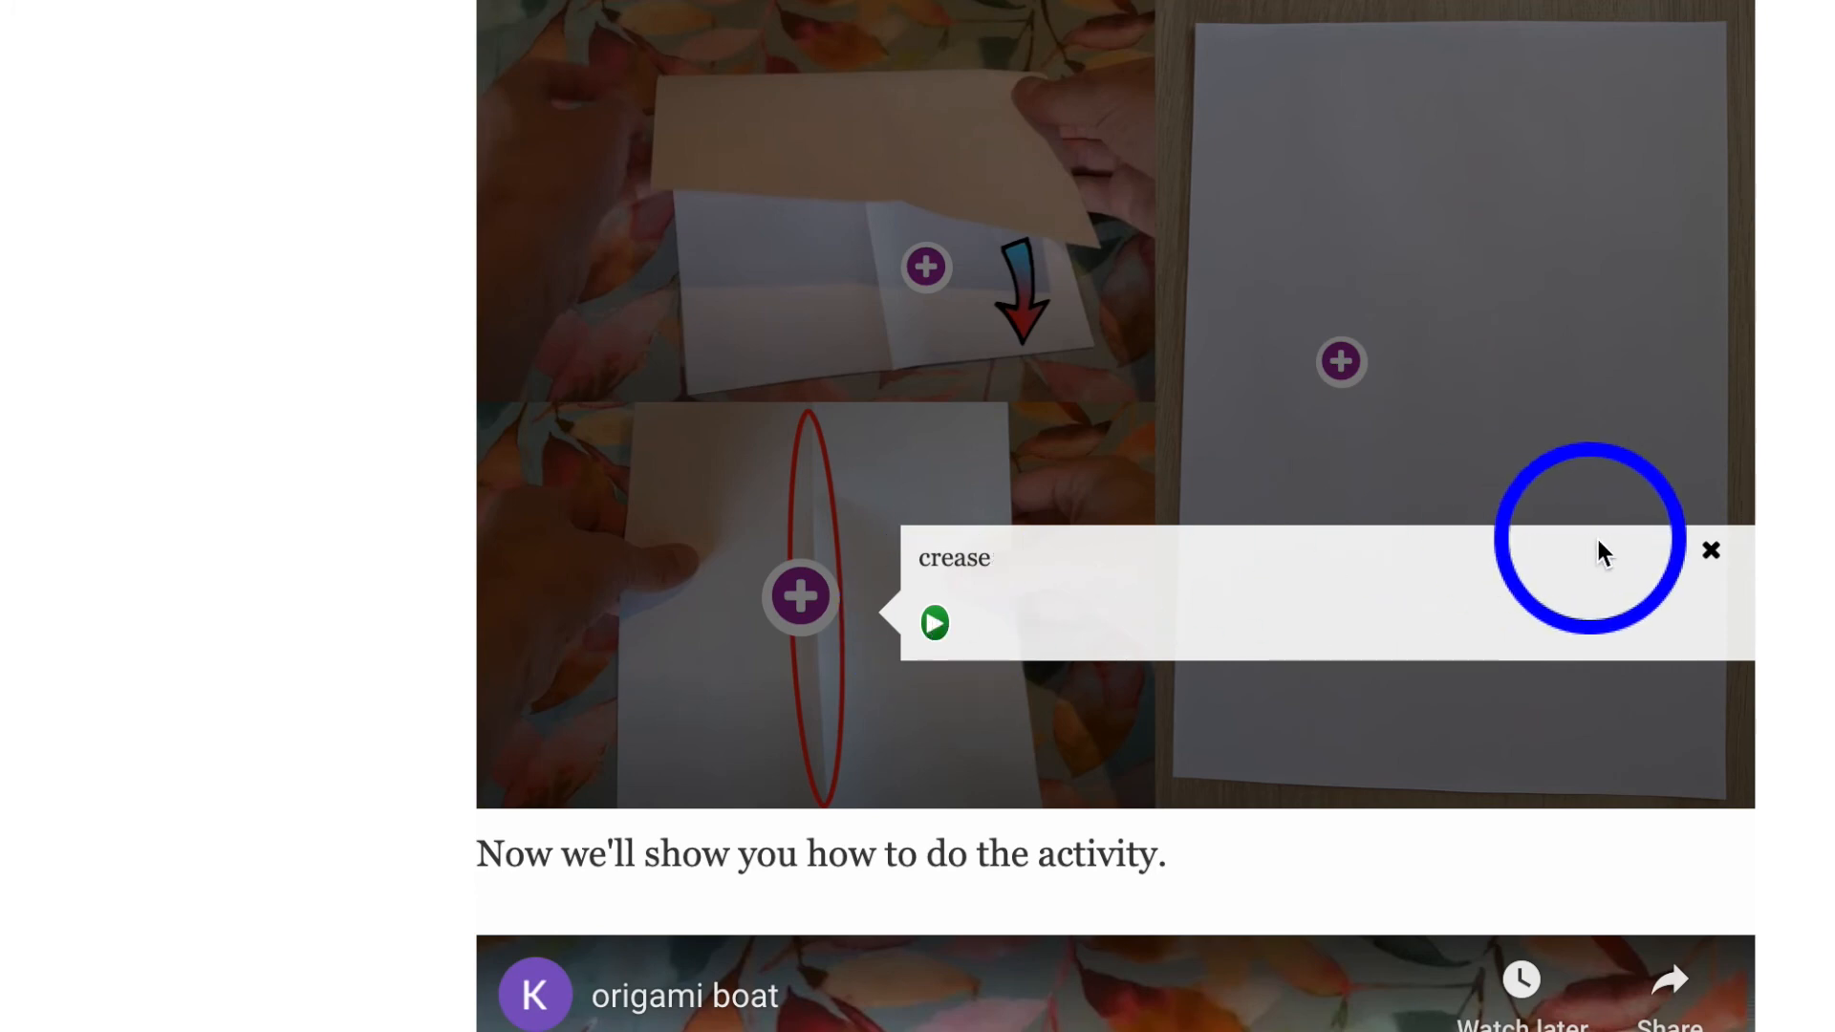
left_click(1712, 553)
Play the published origami boat video until the step 1 hotspot shows, pause it, and check the hotspot's pop-up before closing it.
scroll(1103, 660, "down", 10)
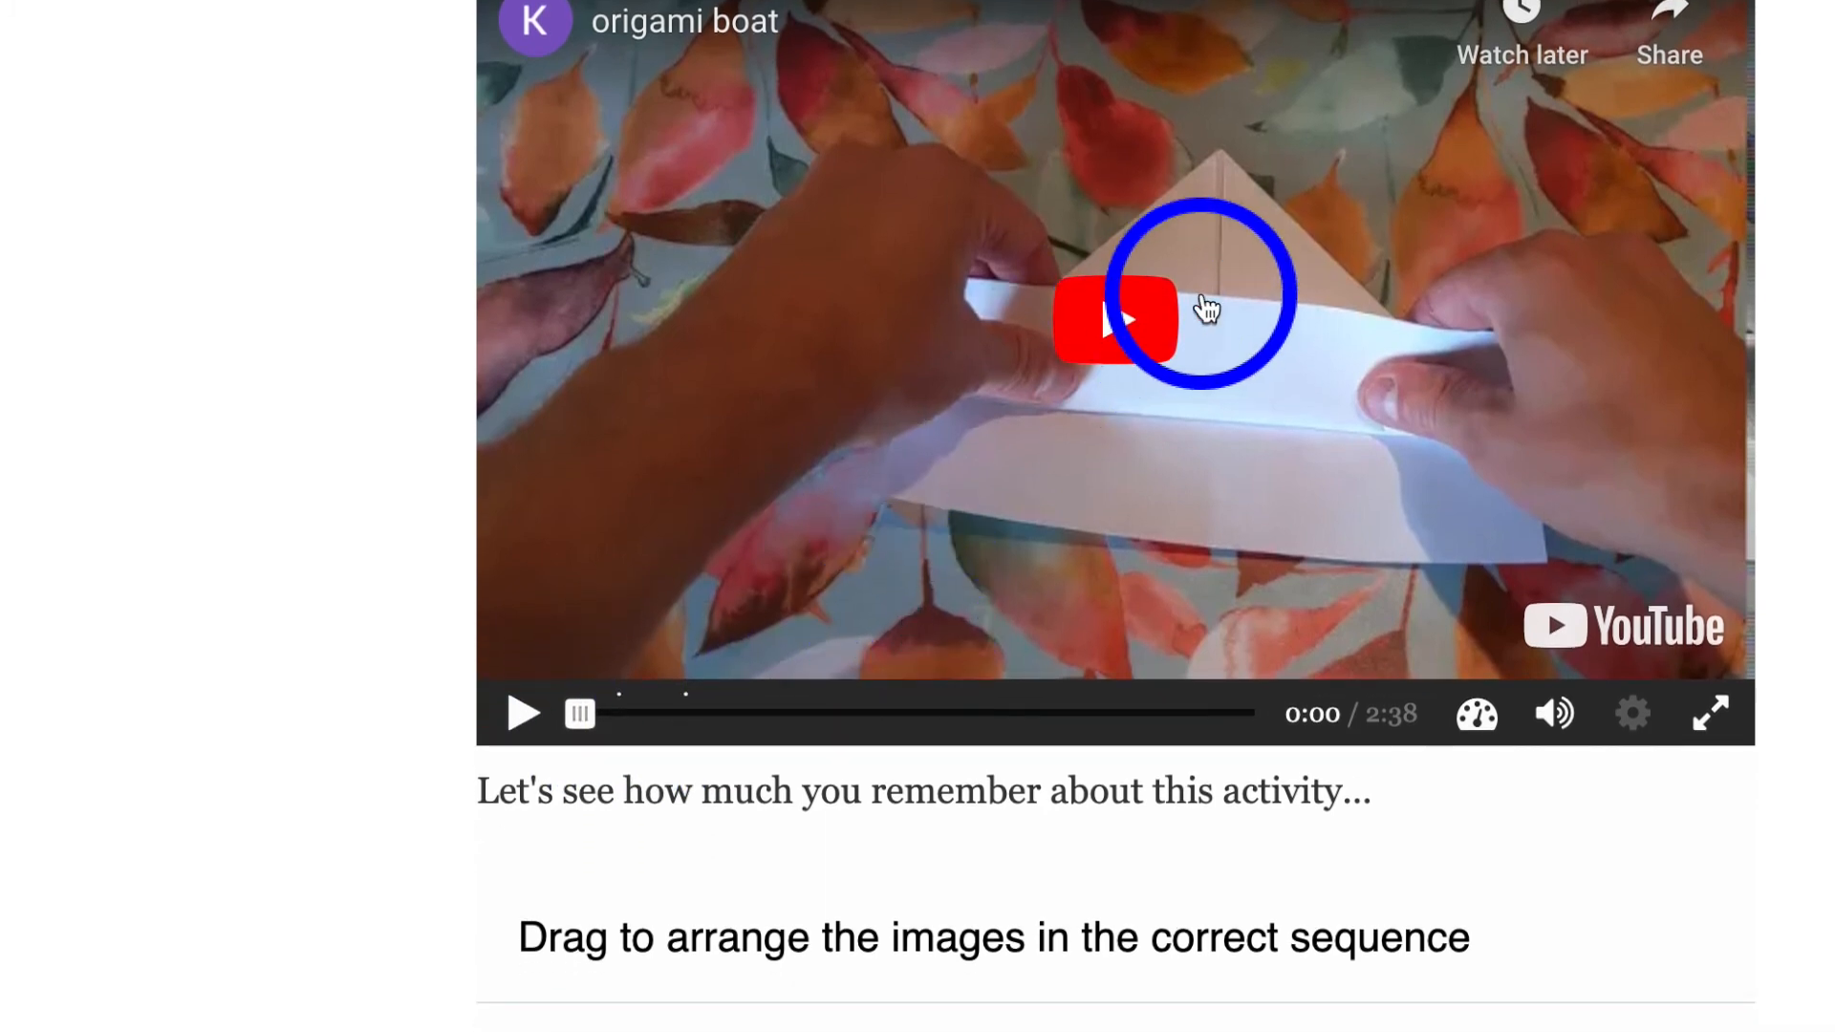
left_click(525, 719)
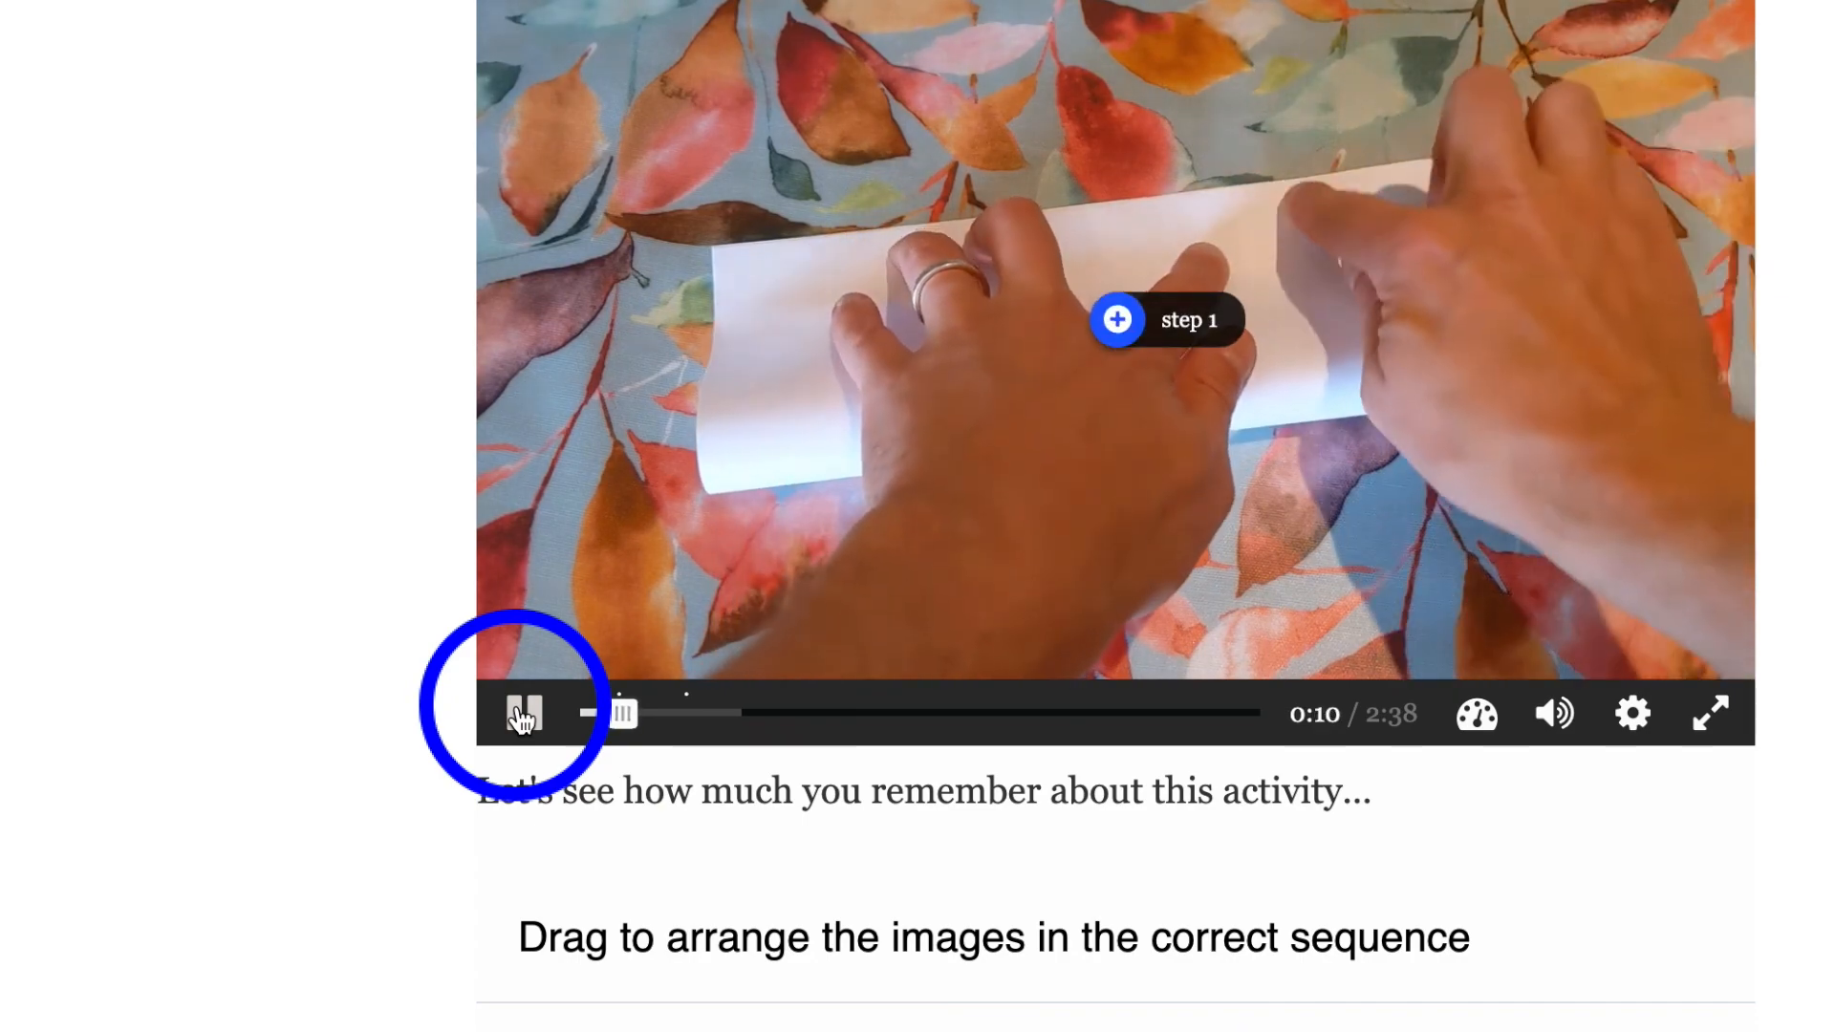
left_click(523, 717)
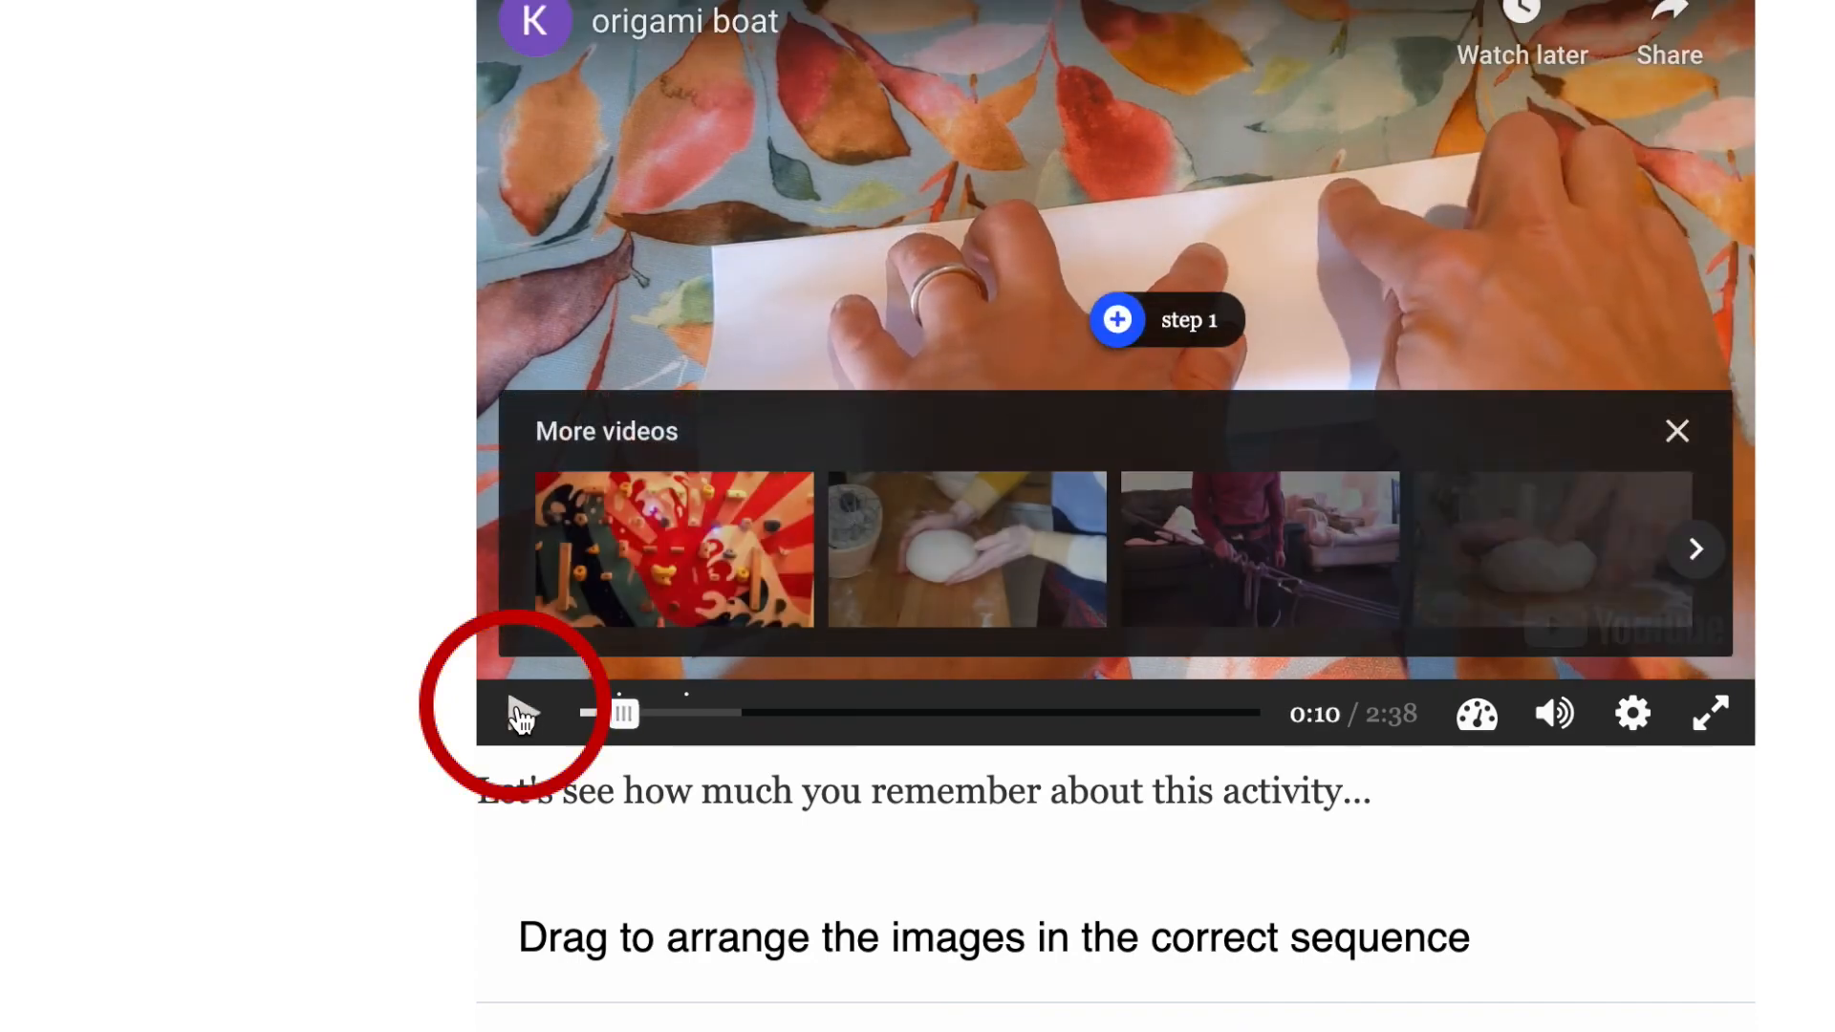
left_click(1116, 323)
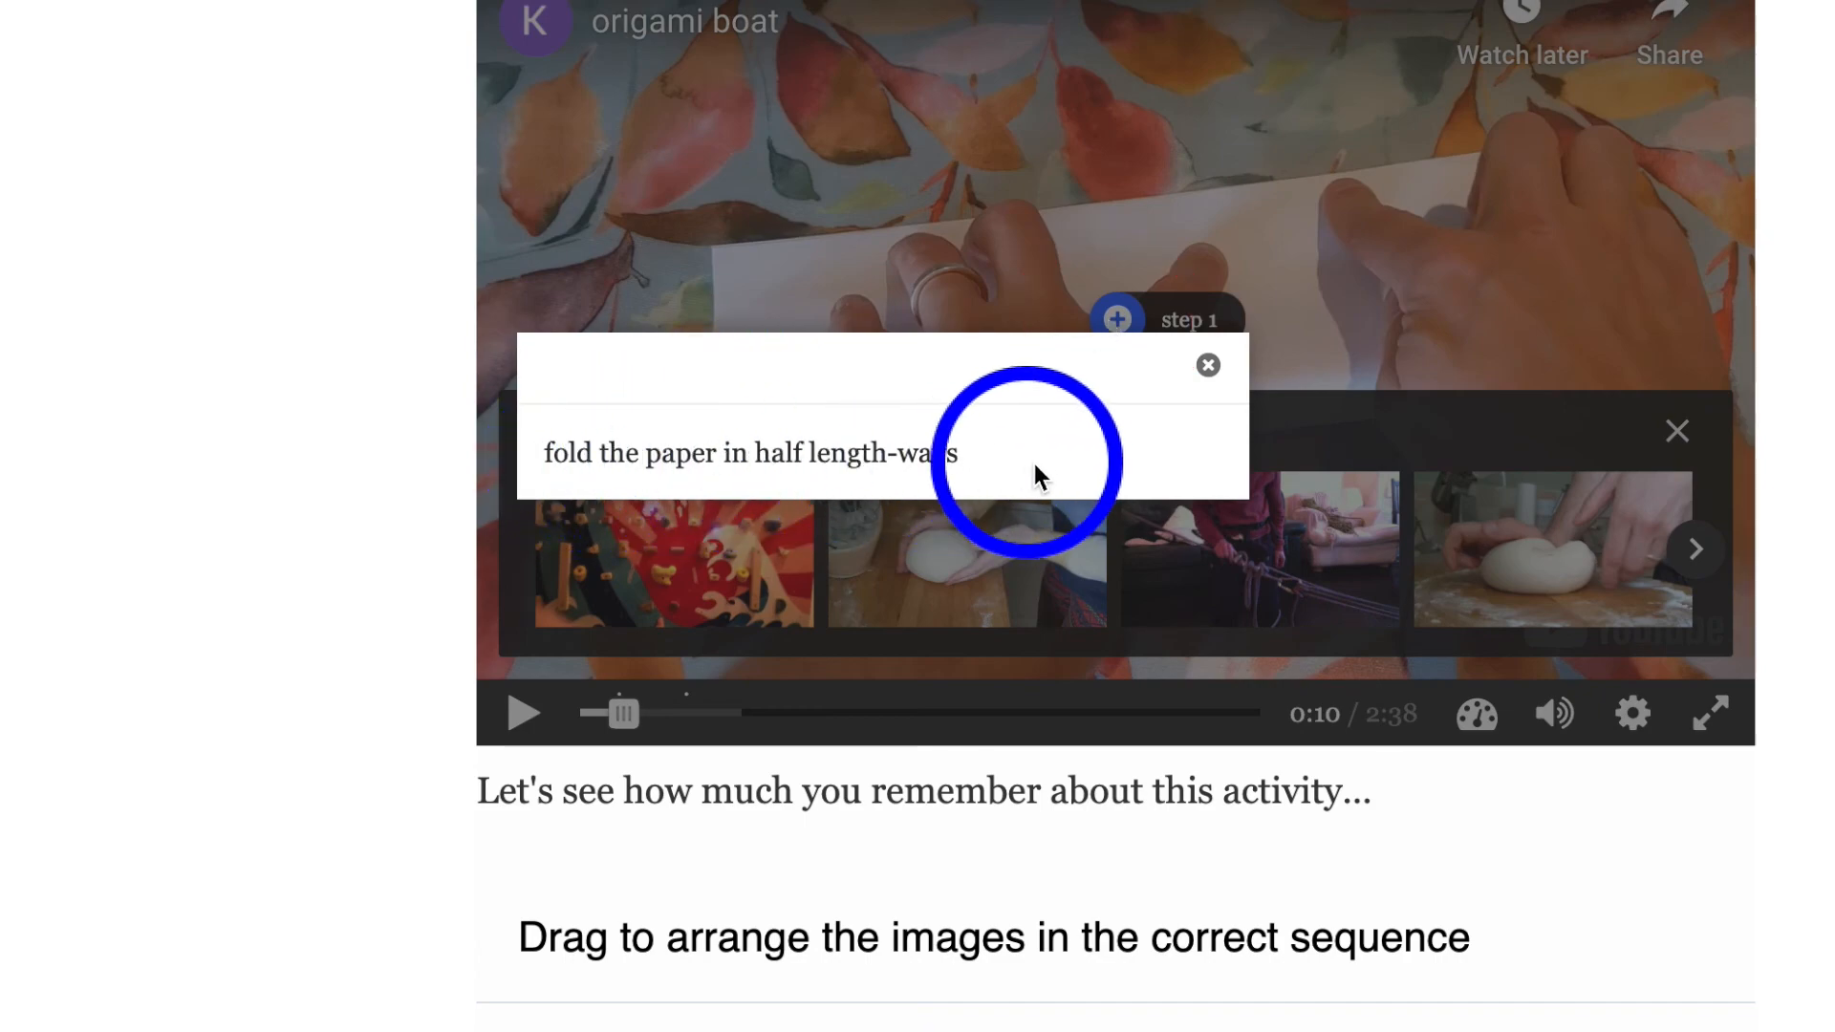
left_click(1210, 368)
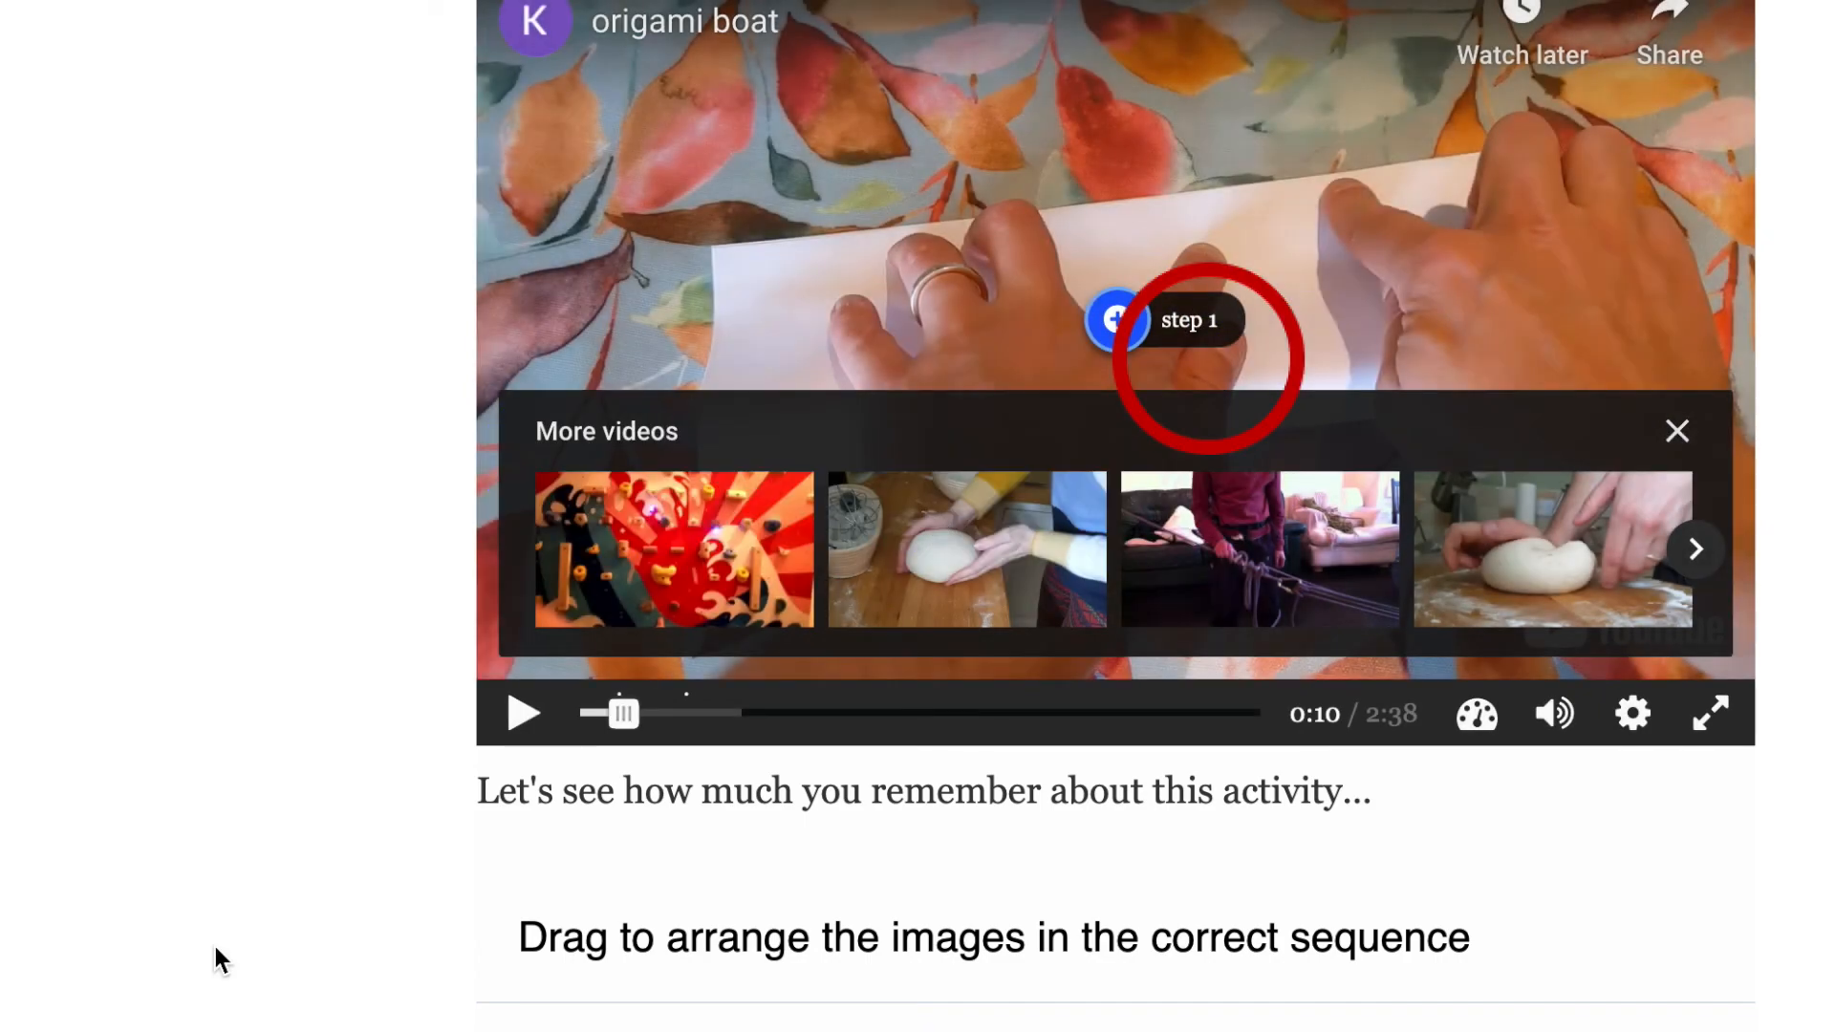
Test the published sequencing quiz by moving the second image to the first place, and look over its check and solution options and the comment form.
scroll(218, 959, "down", 10)
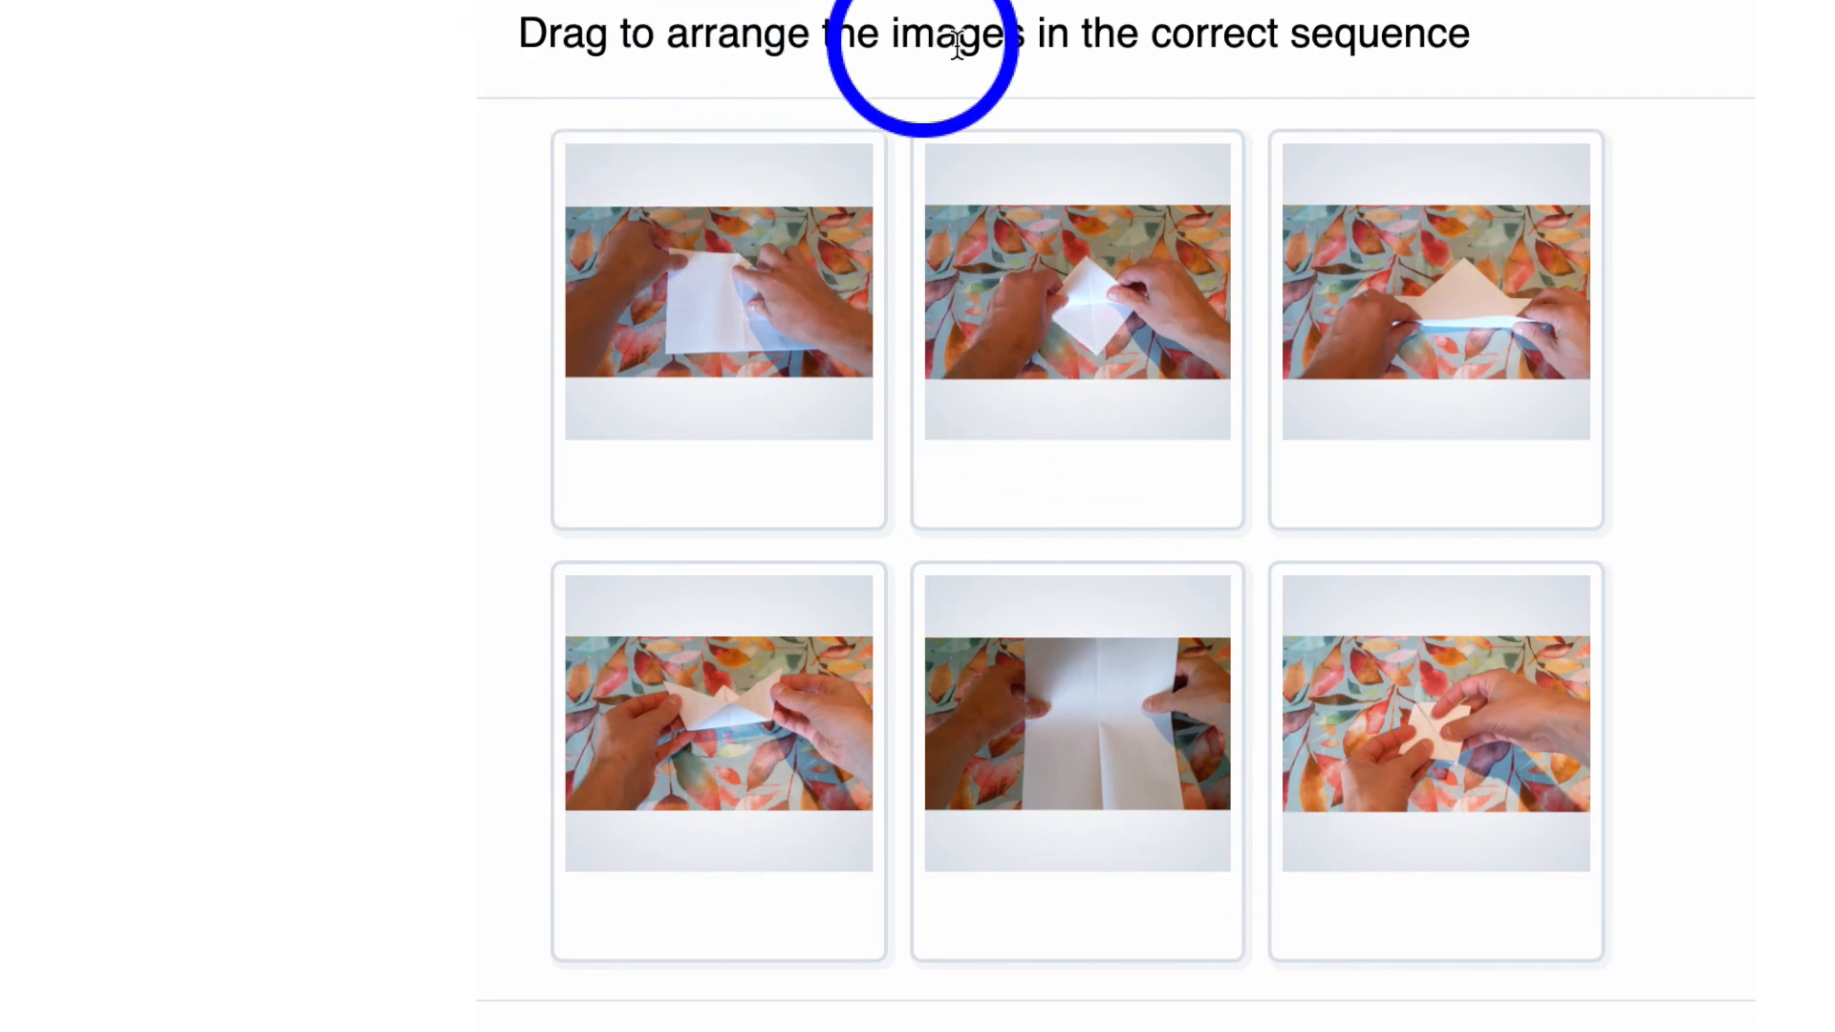
left_click_drag(1092, 387, 668, 299)
scroll(1081, 624, "down", 8)
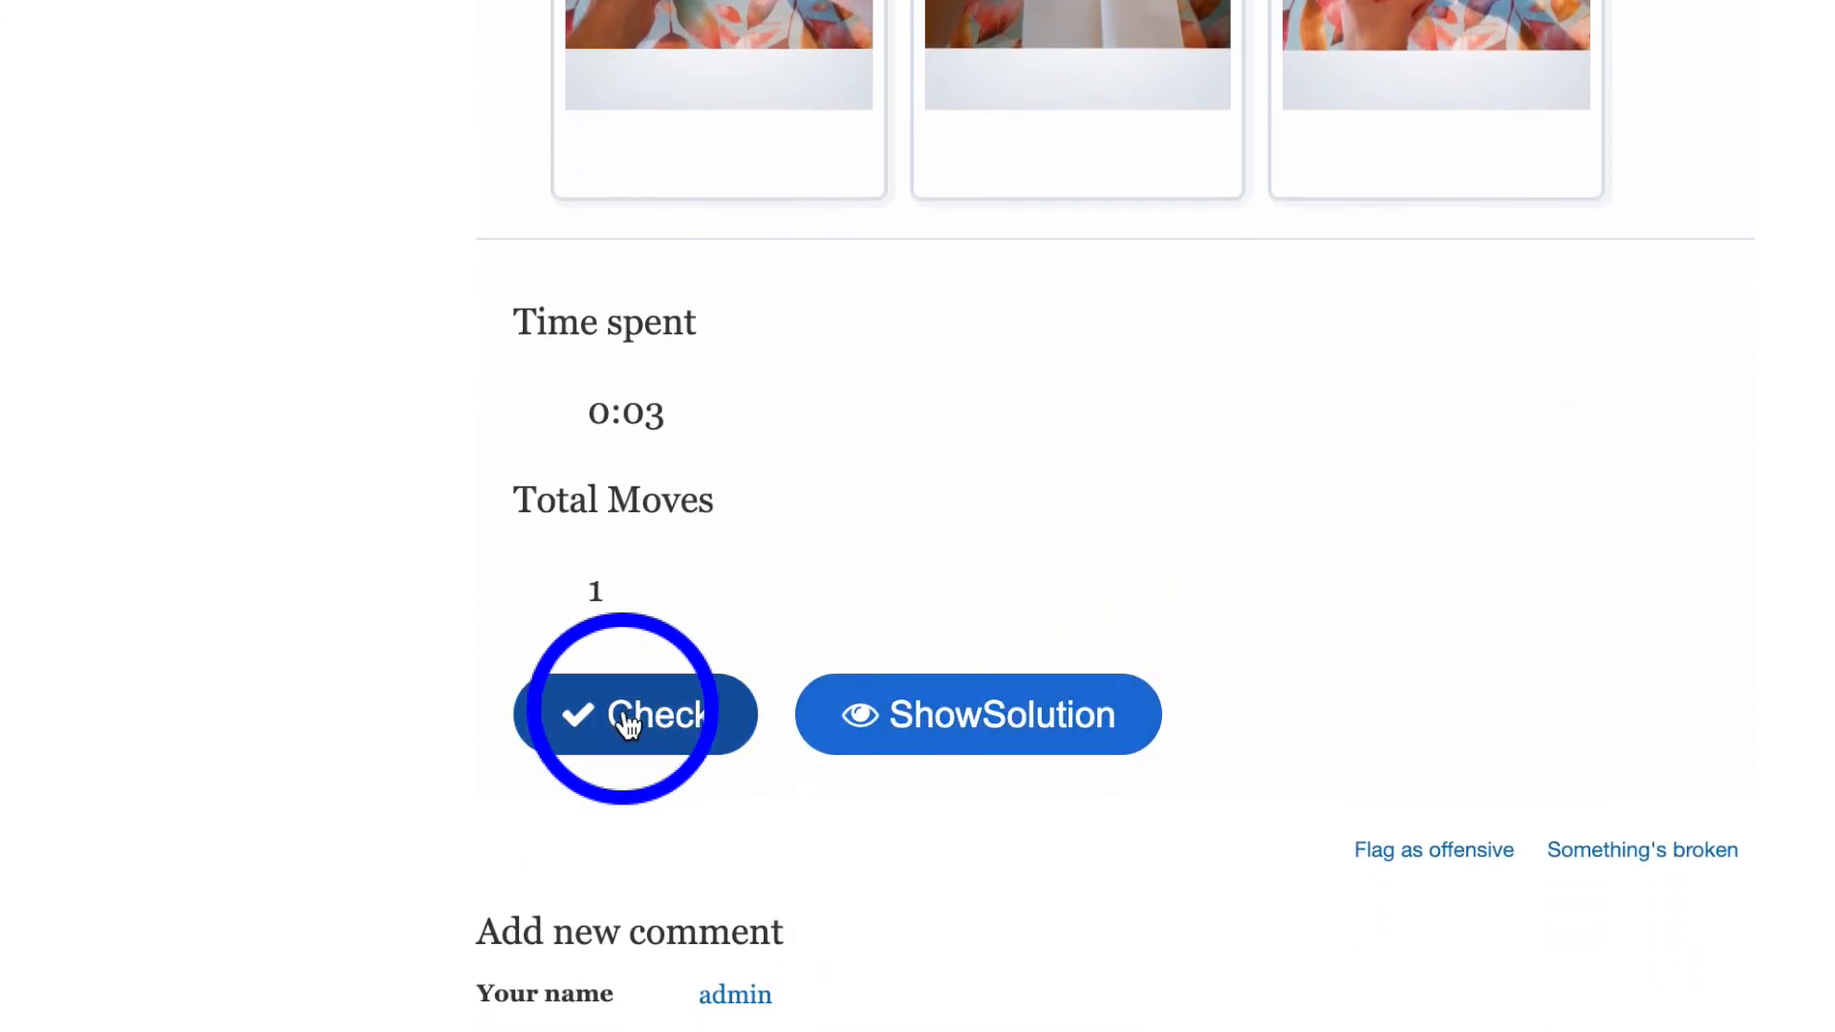
scroll(1025, 411, "down", 4)
scroll(1025, 412, "up", 5)
scroll(1025, 413, "down", 6)
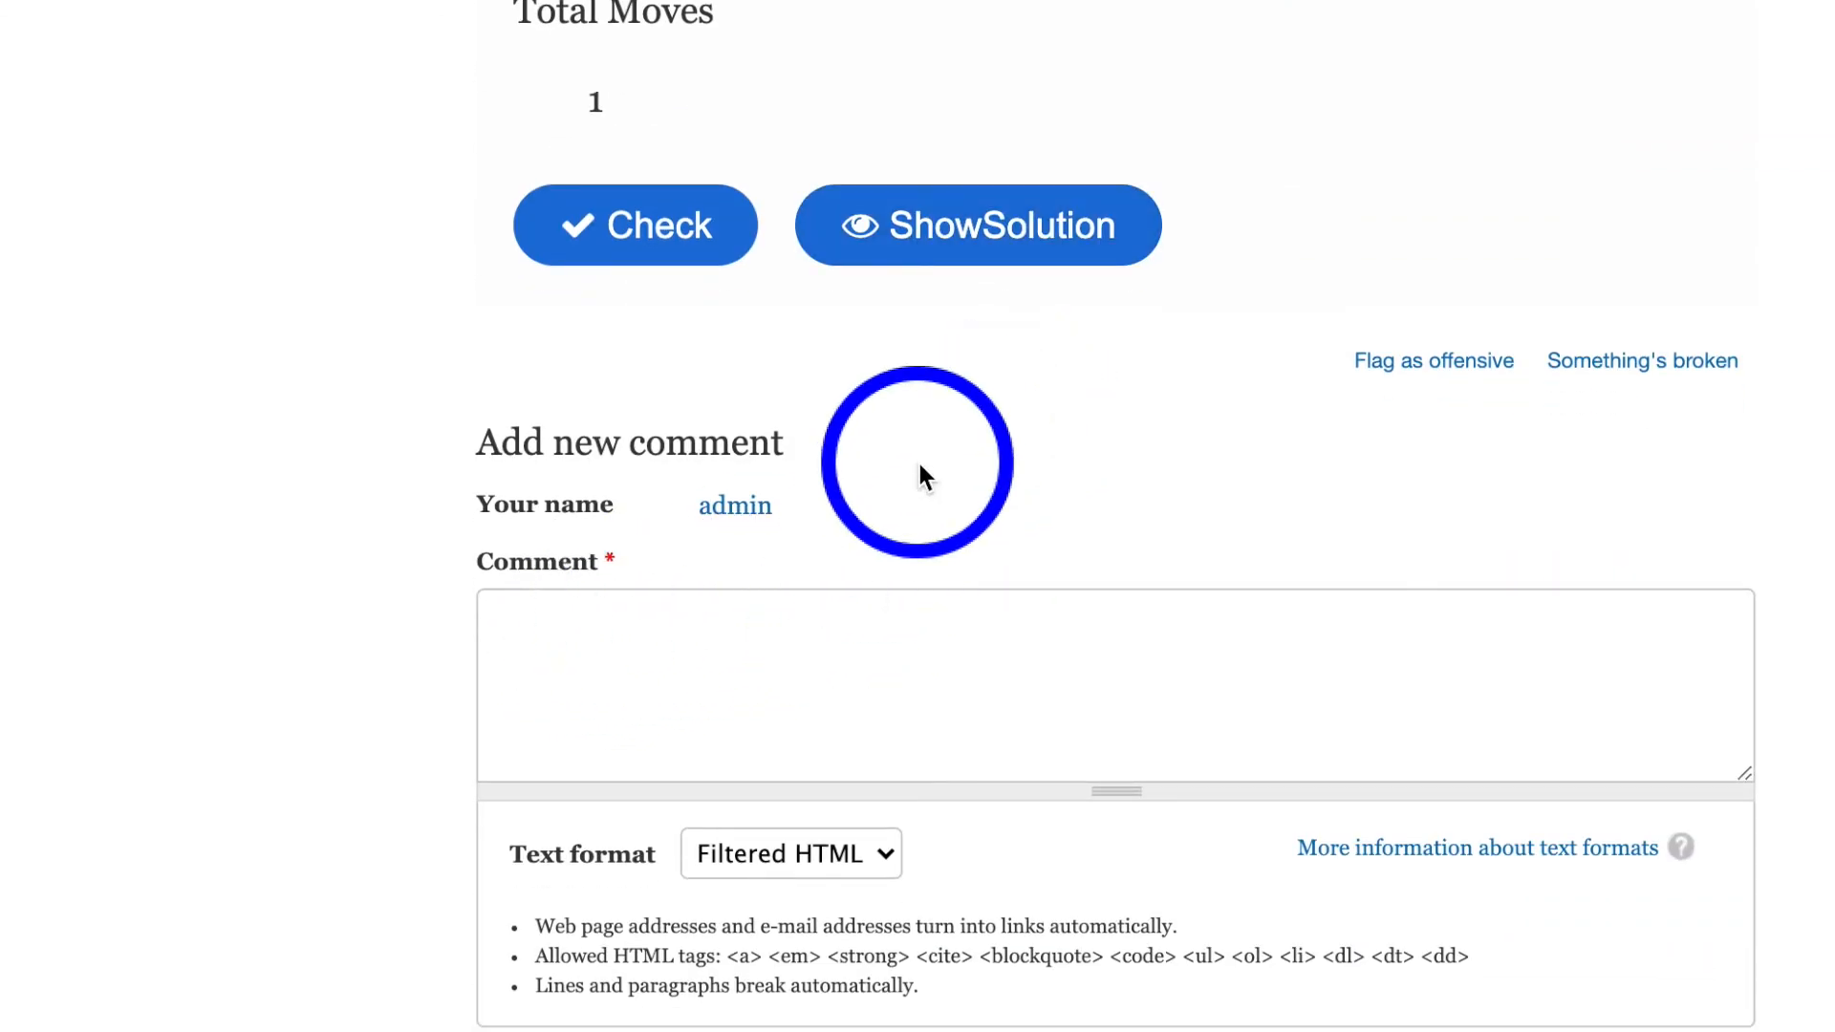
Review the beginning of the published activity page, including its title, content list, drafts and introductory video.
scroll(918, 475, "up", 12)
scroll(920, 463, "up", 20)
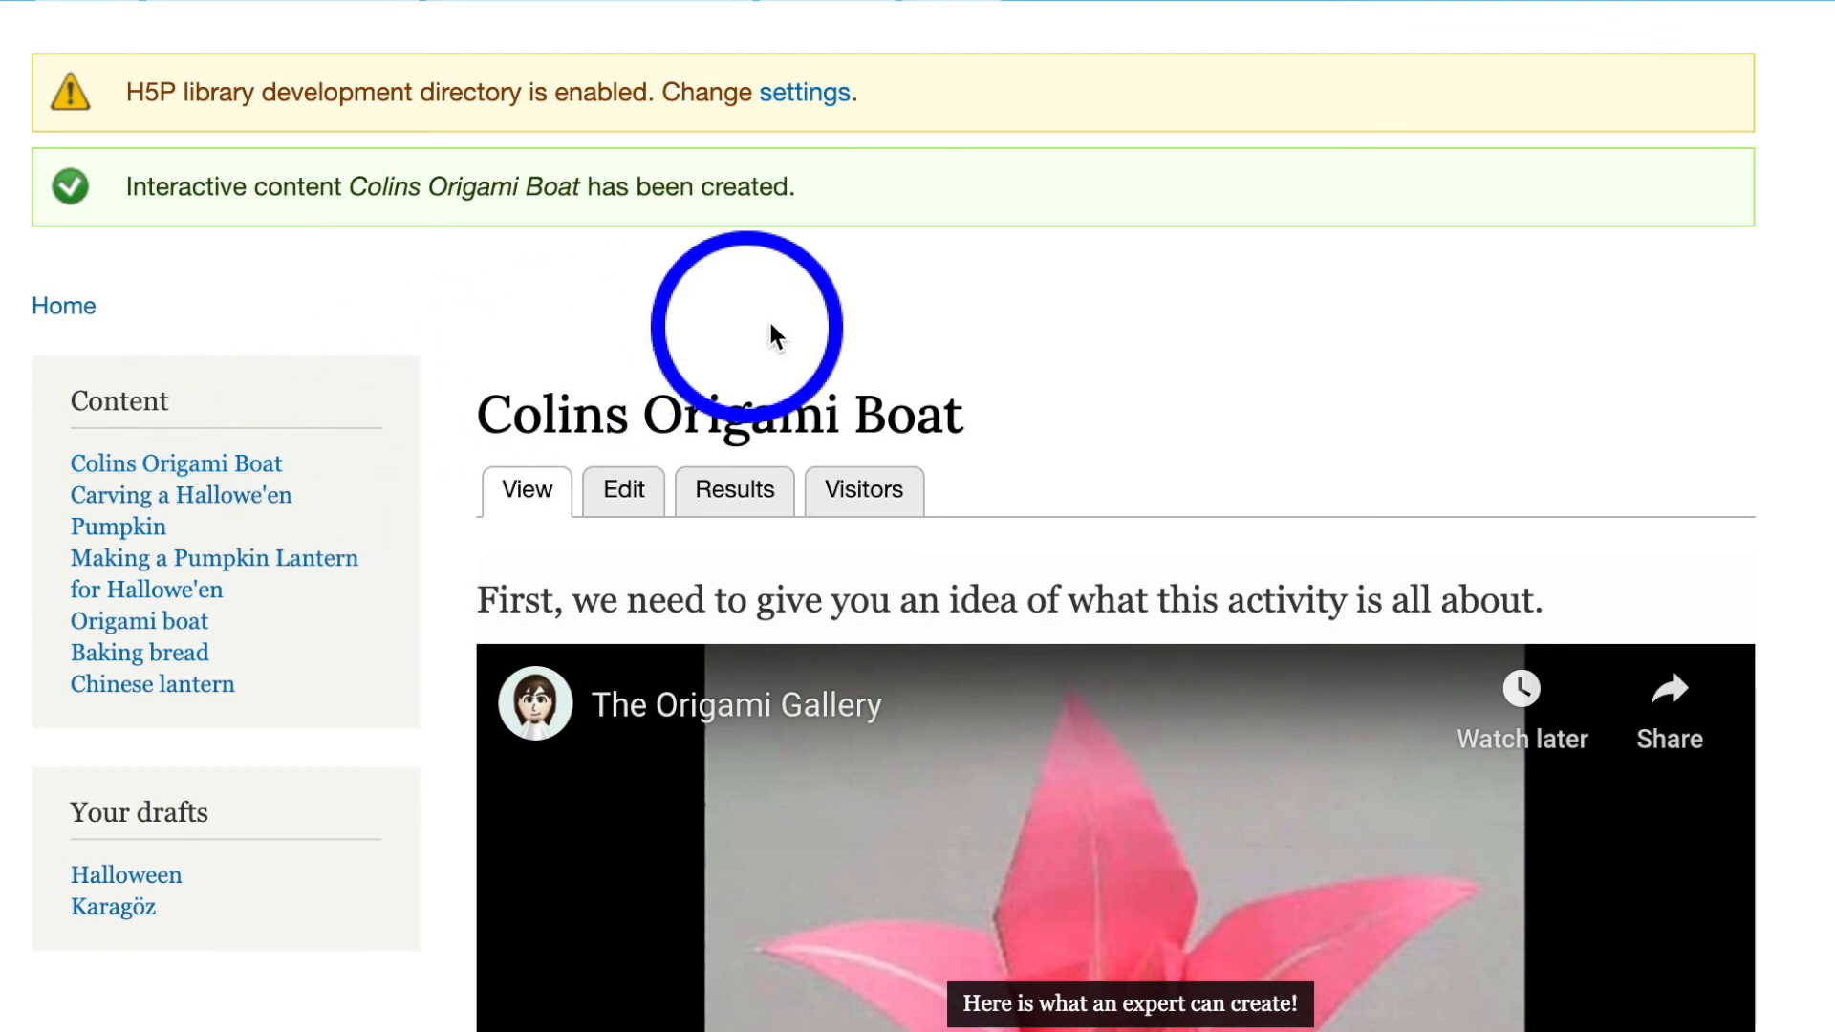
scroll(828, 234, "down", 1)
scroll(828, 235, "down", 4)
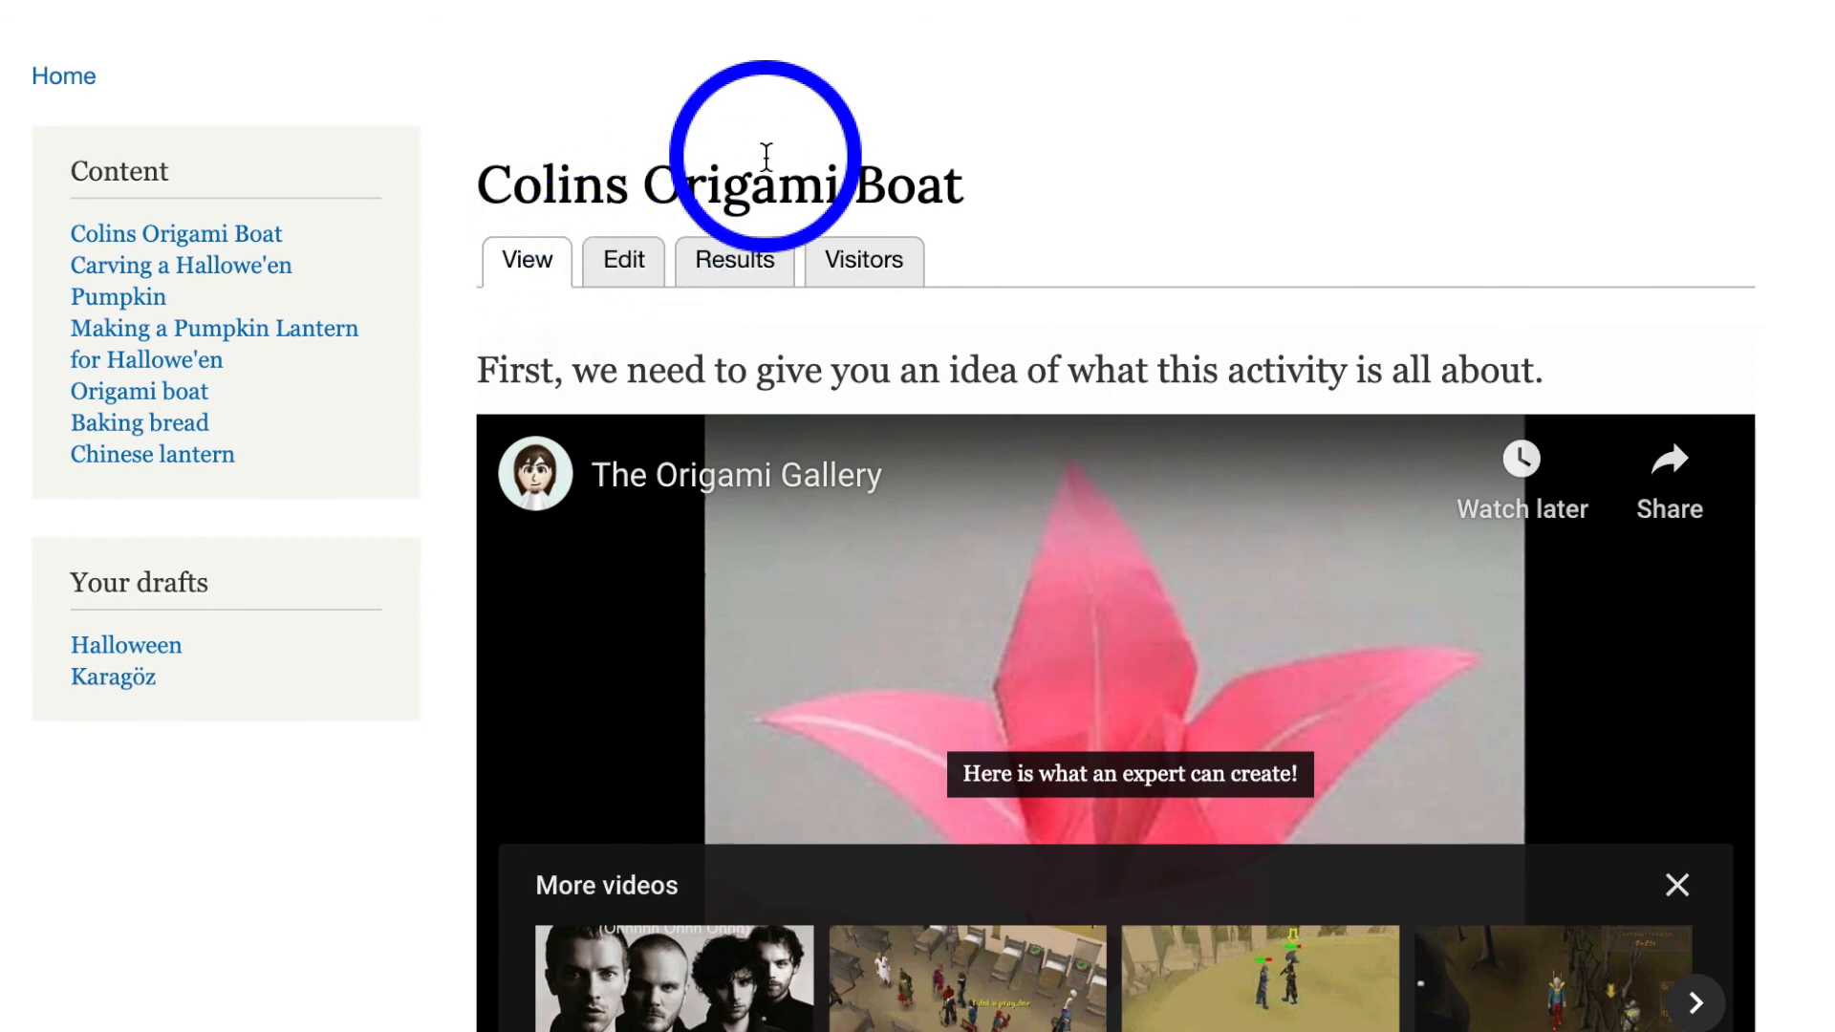
scroll(767, 158, "down", 3)
scroll(766, 158, "up", 8)
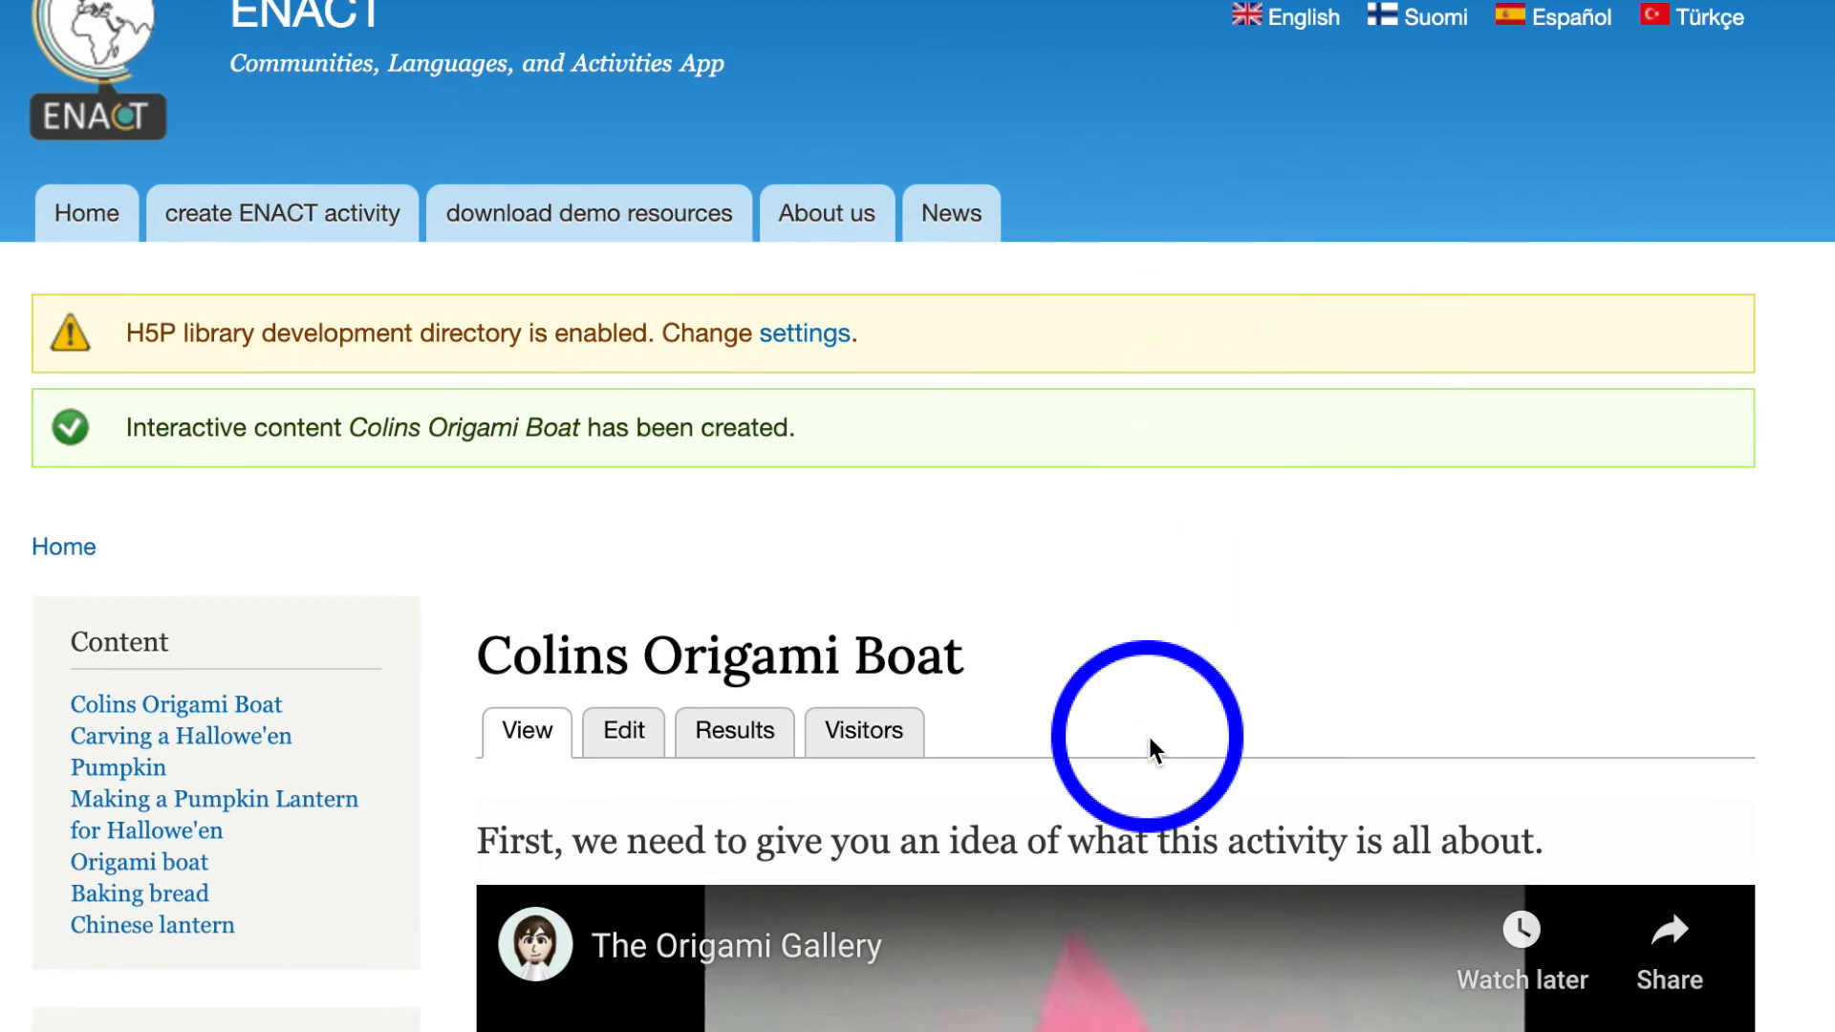
scroll(1150, 740, "down", 2)
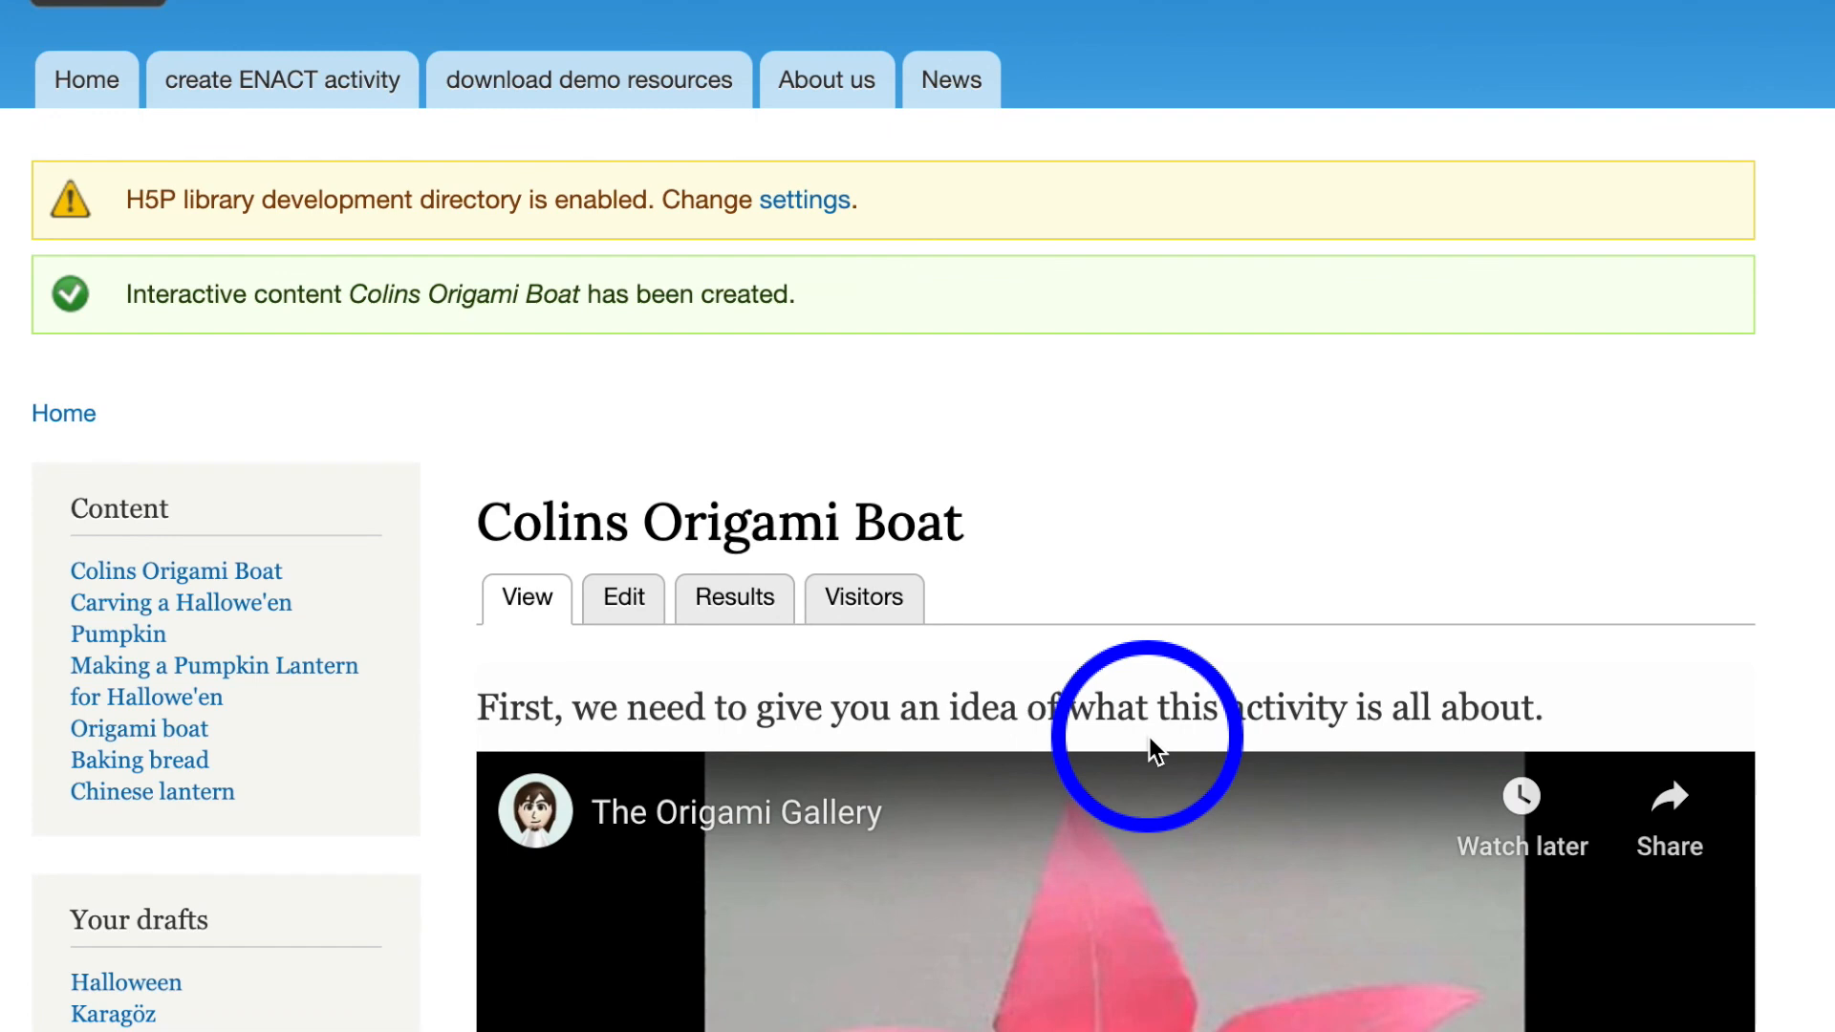
scroll(1156, 750, "down", 4)
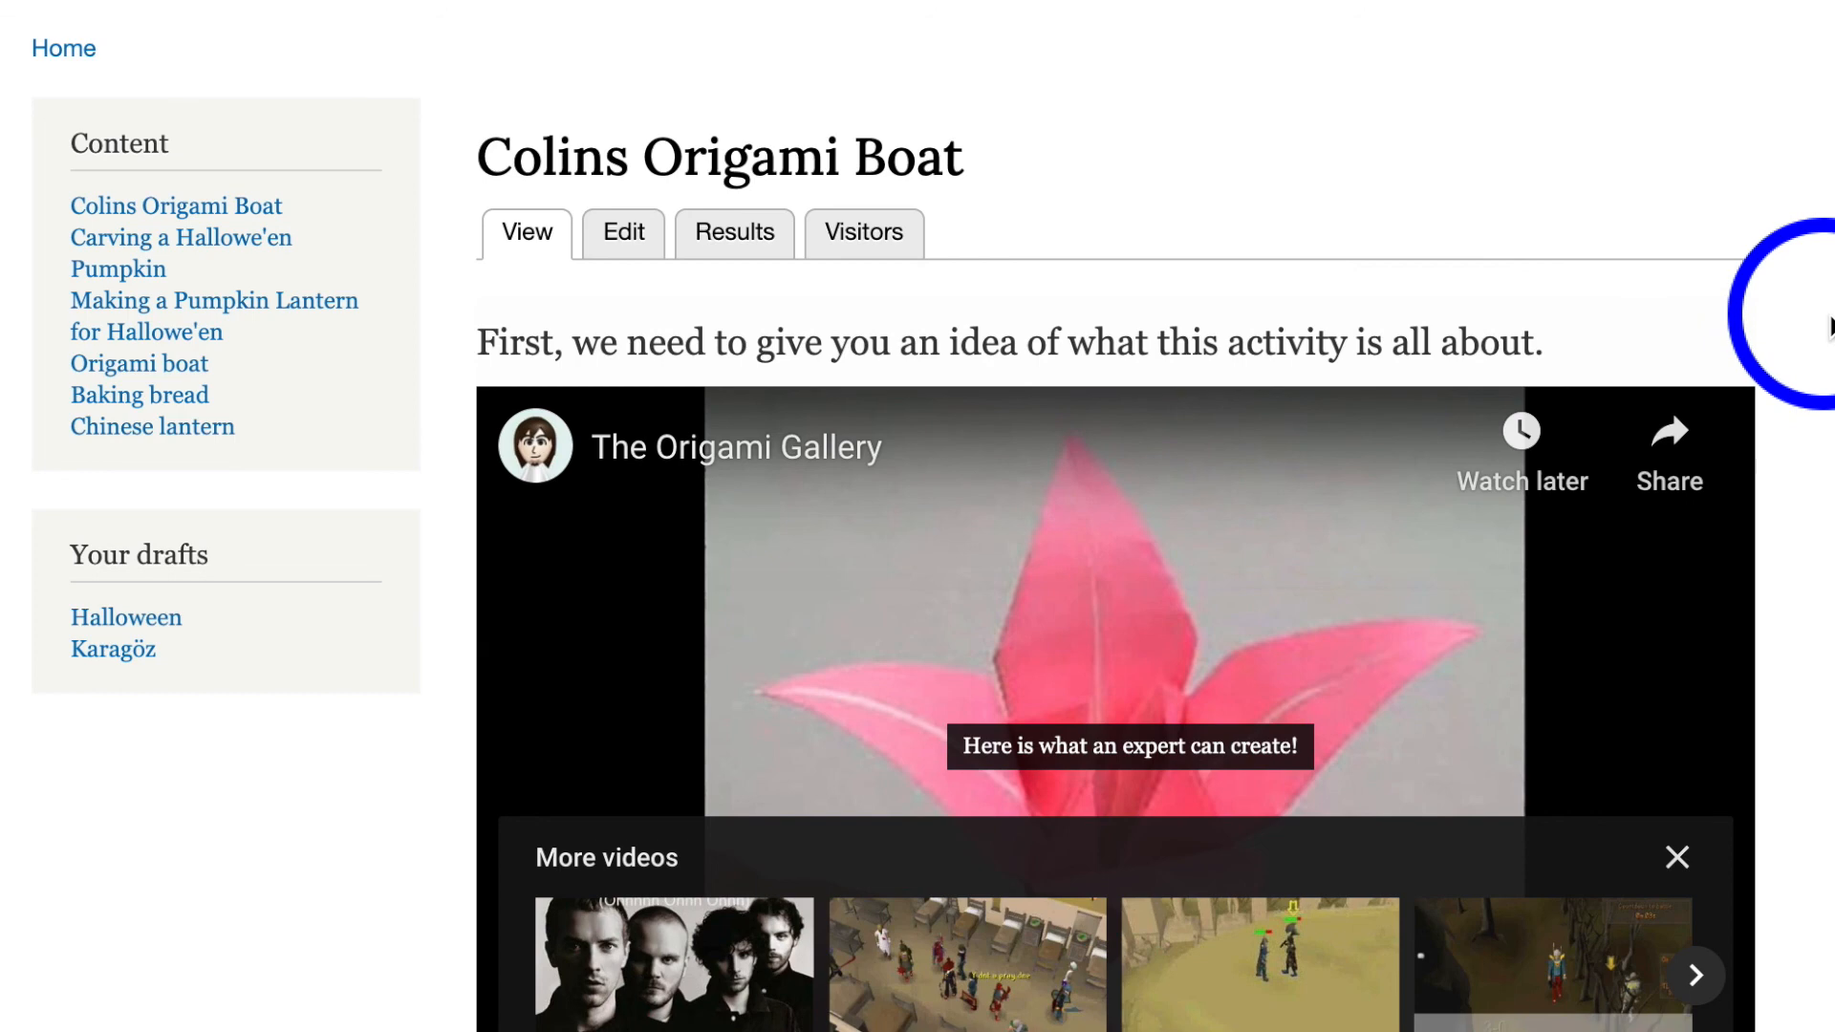
scroll(1826, 315, "up", 2)
scroll(1826, 315, "down", 3)
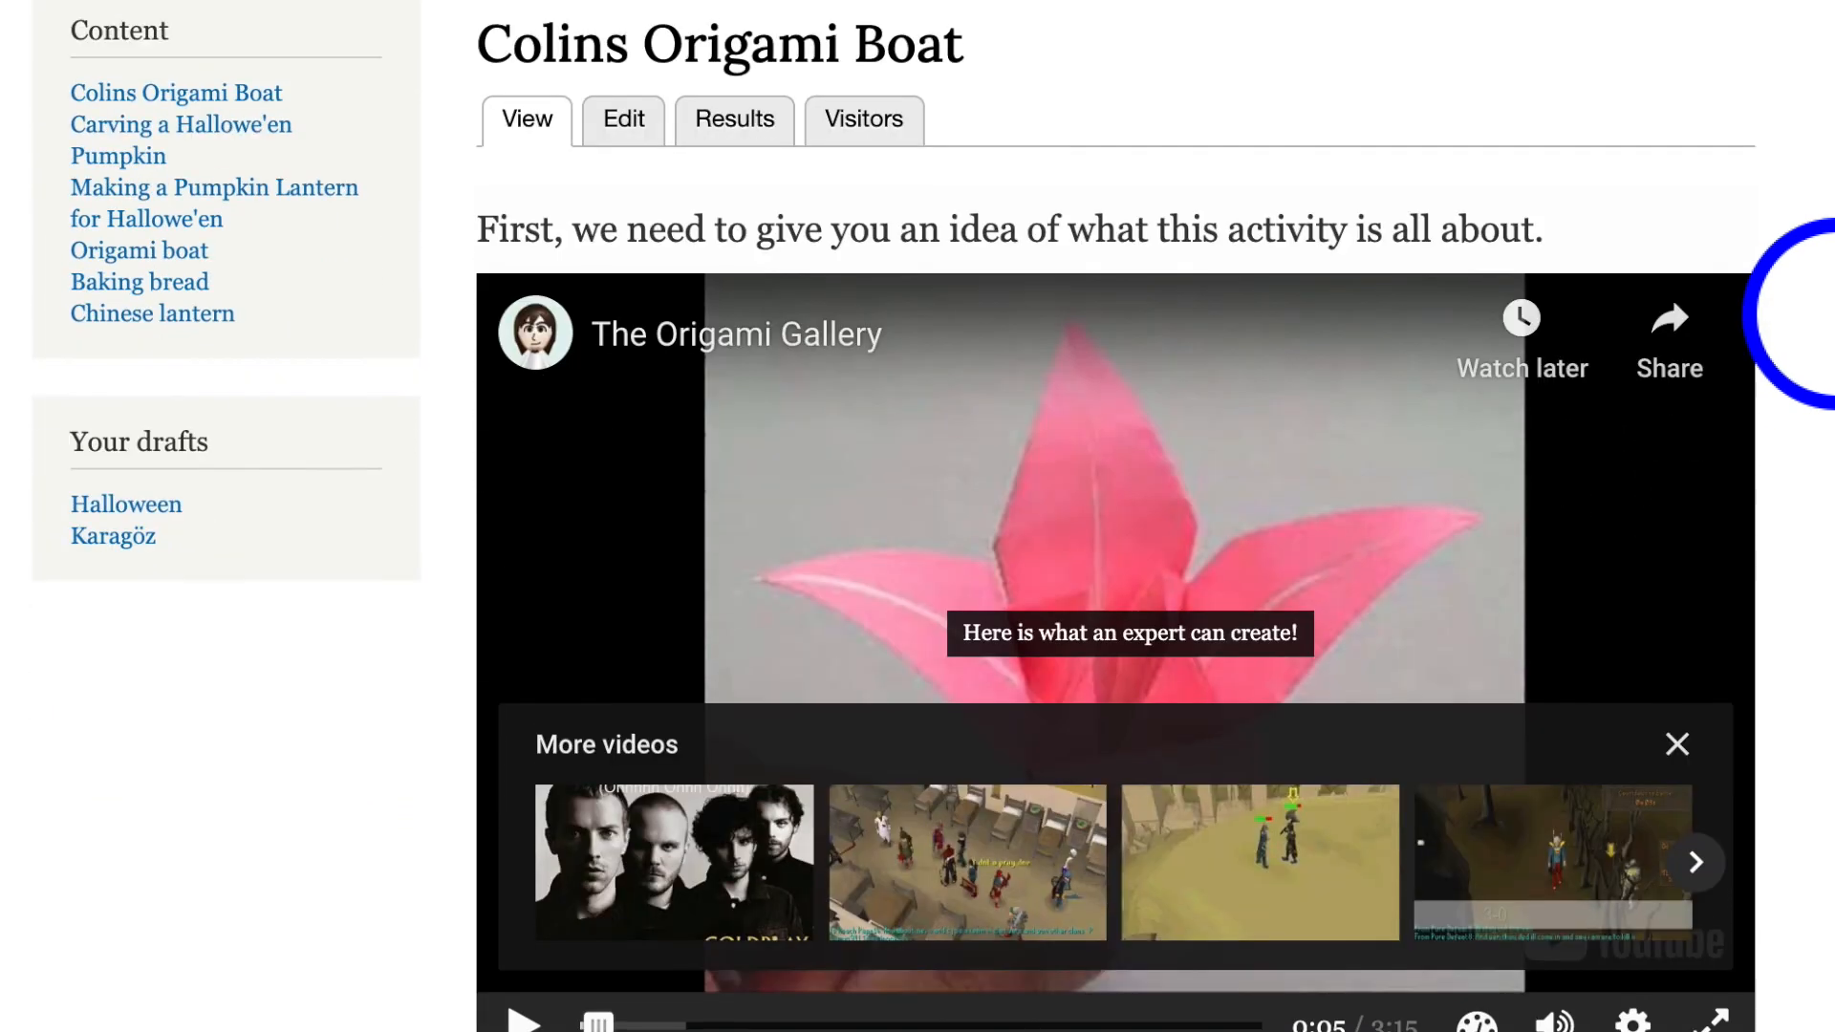
scroll(1826, 315, "down", 2)
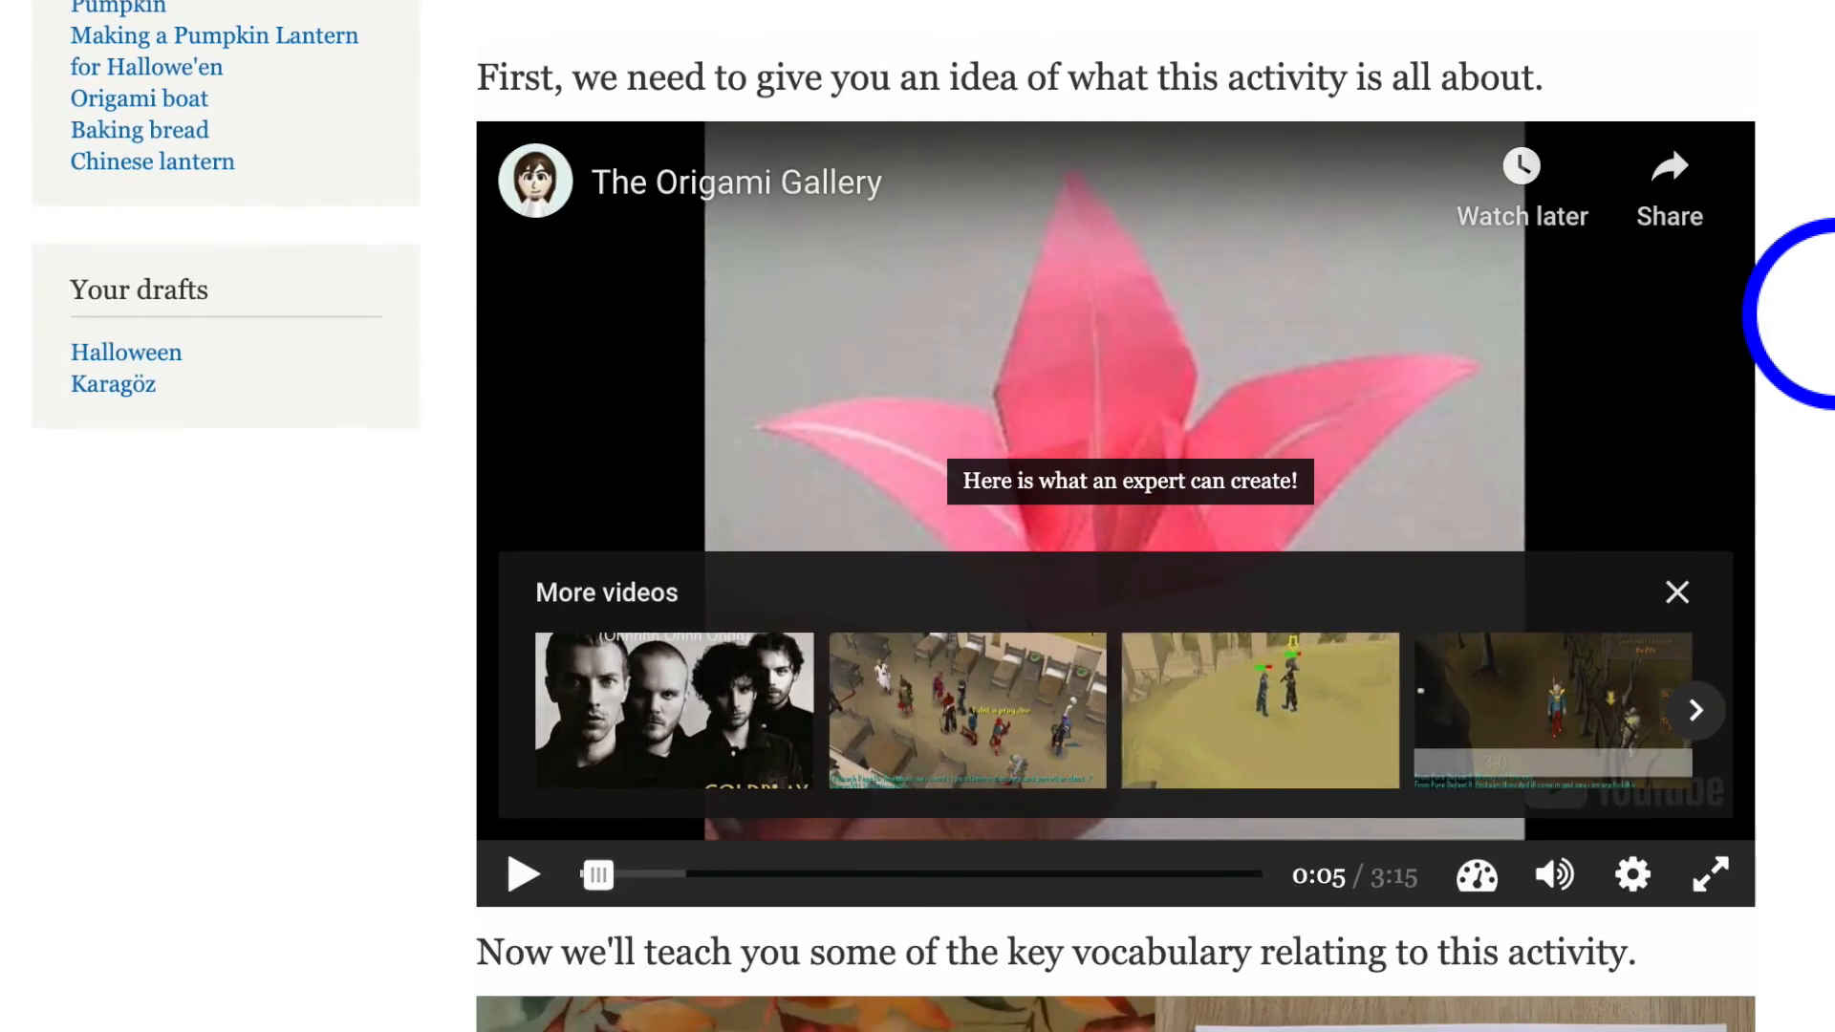